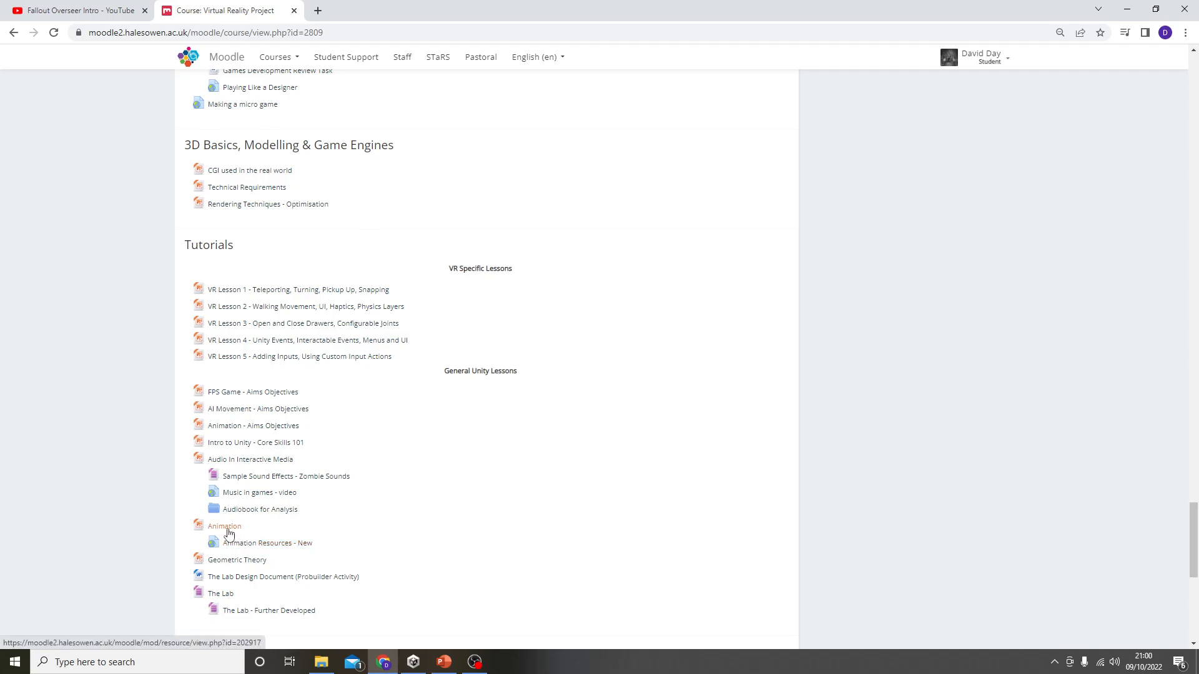
Switch to File Explorer and open the Animation Basics new folder in Downloads.
left_click(321, 663)
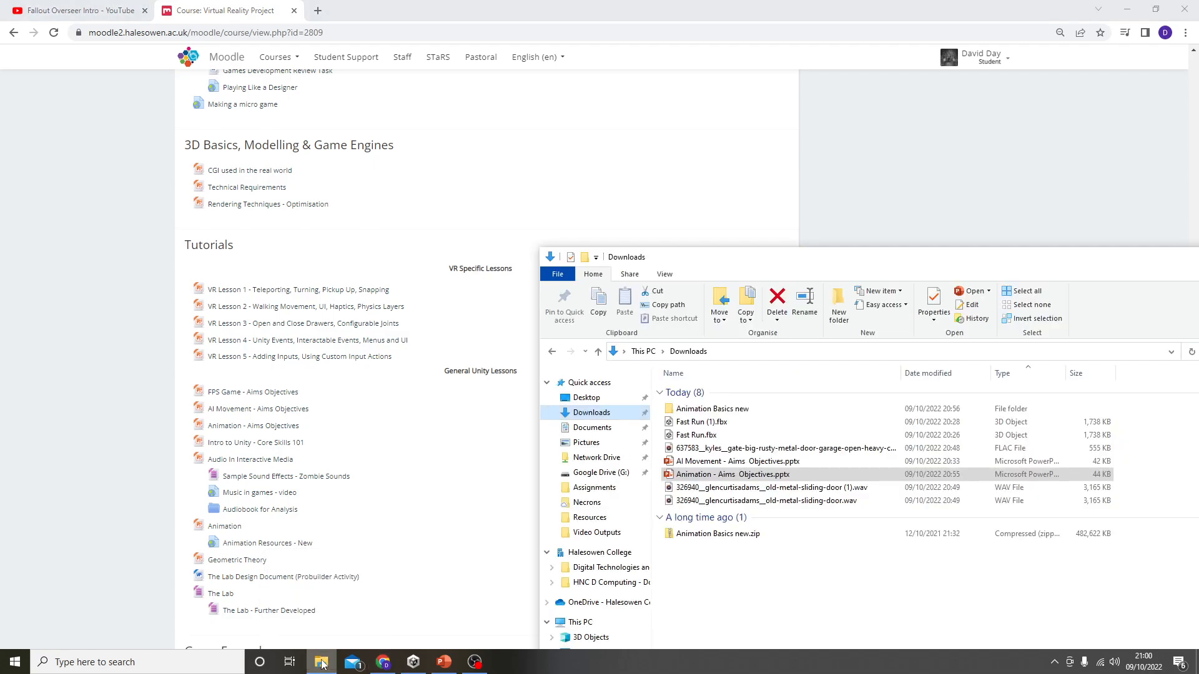
left_click(589, 414)
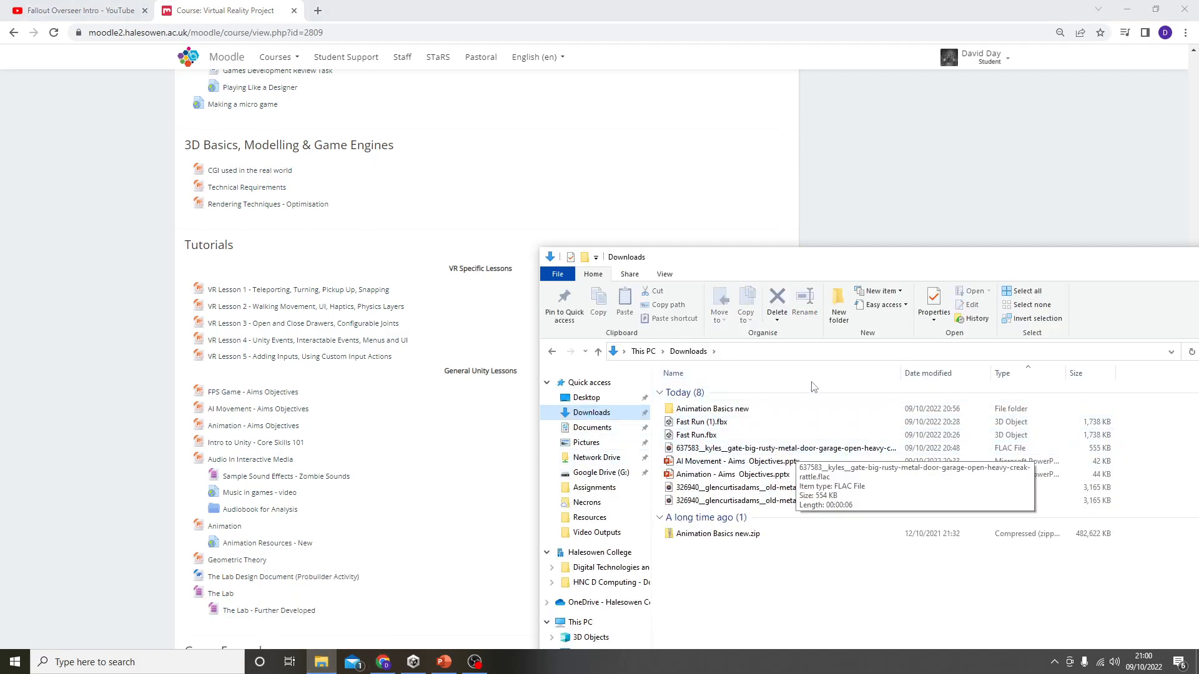
left_click_drag(836, 264, 714, 211)
double_click(615, 356)
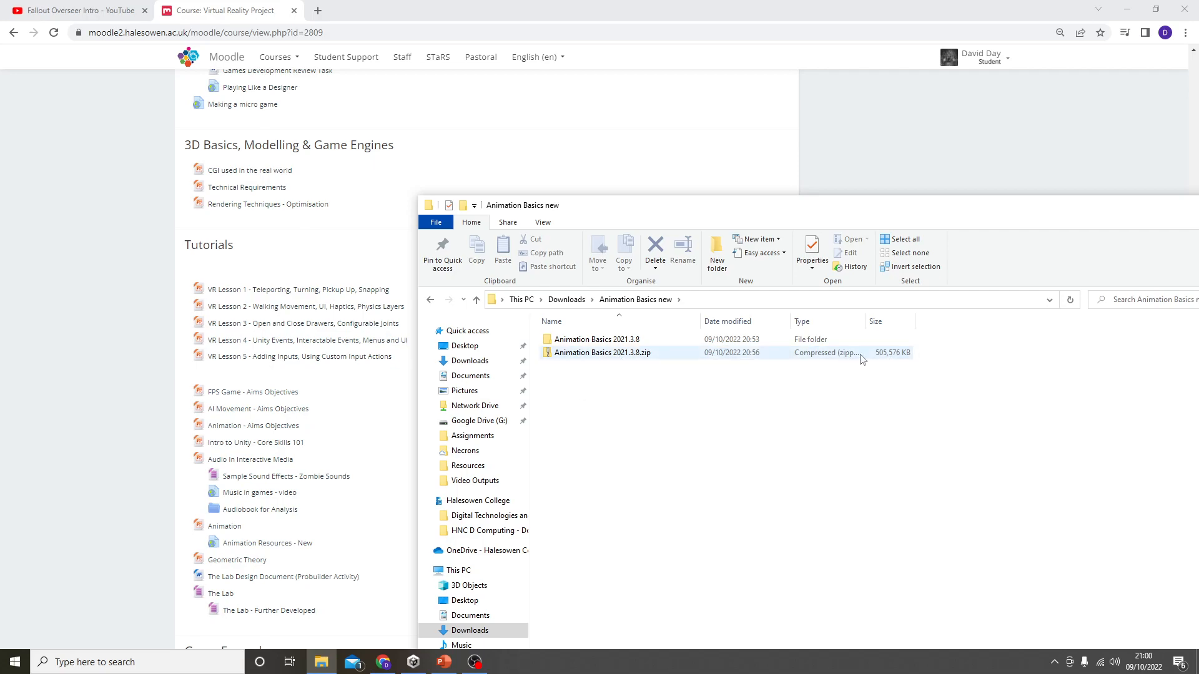
Examine the contents of Animation Basics 2021.3.8.zip and the programs available for opening it.
left_click(656, 354)
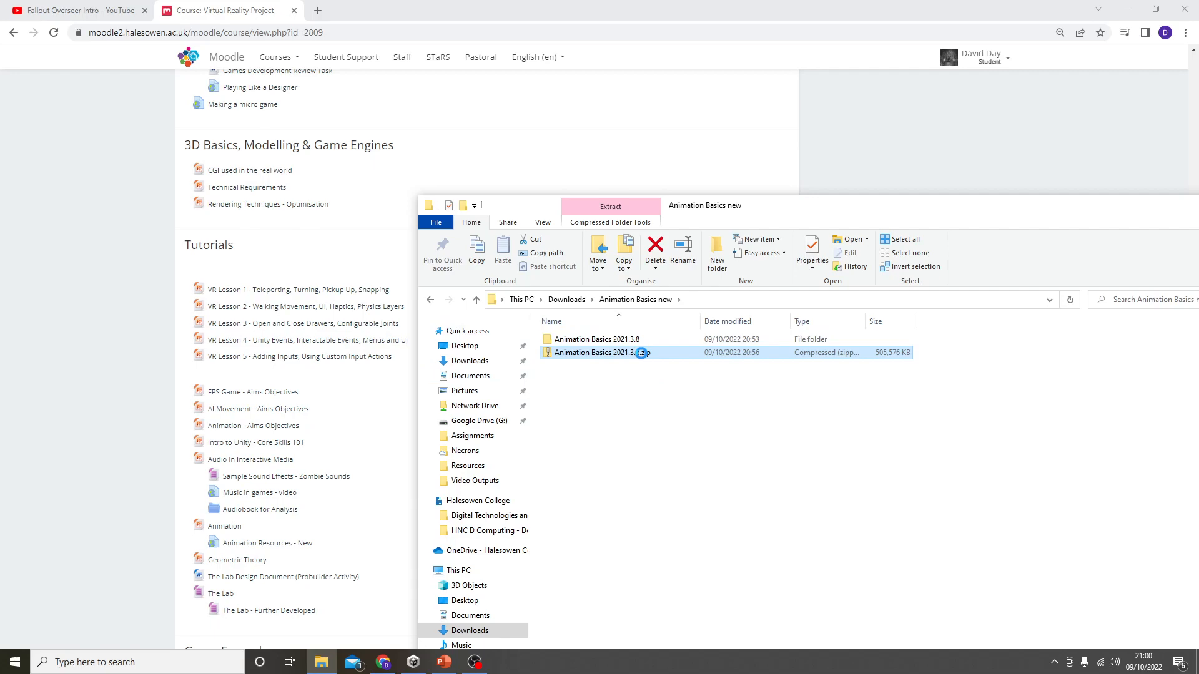
double_click(641, 353)
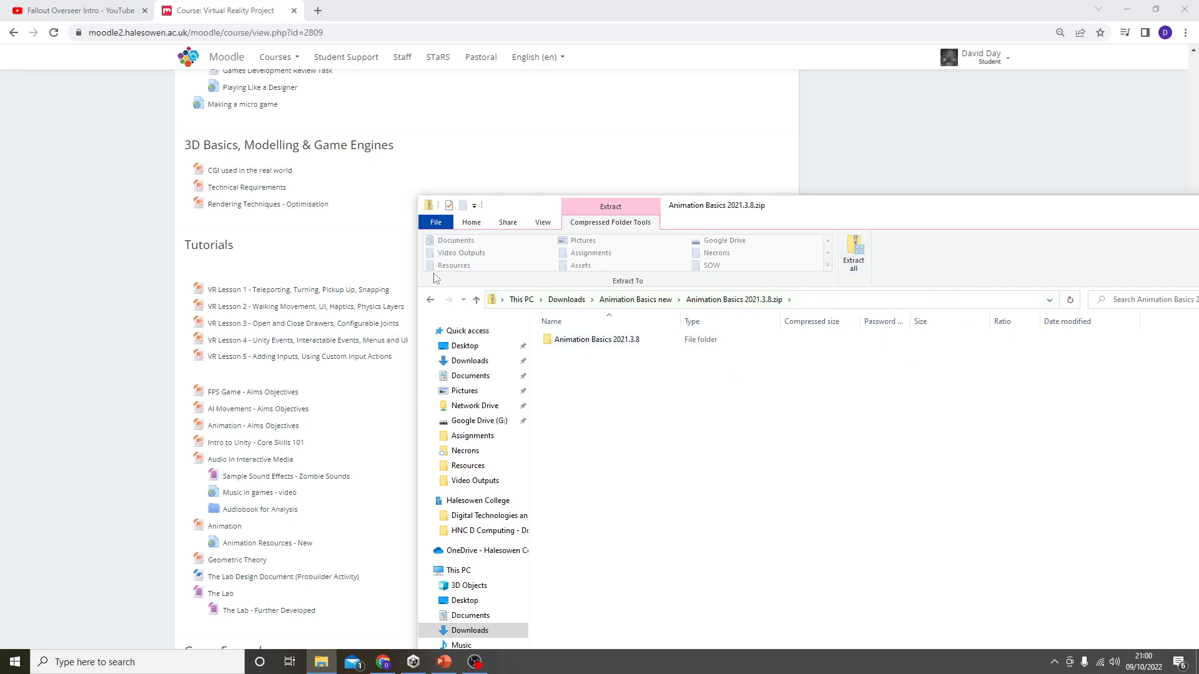
left_click(430, 302)
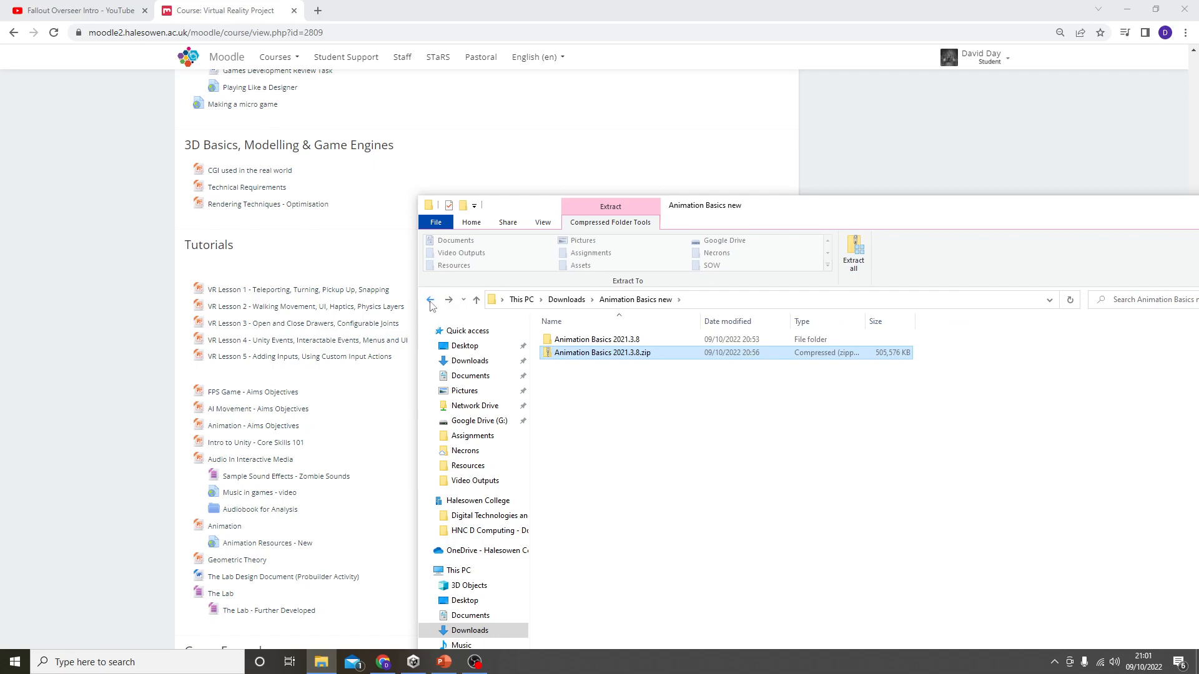
right_click(586, 360)
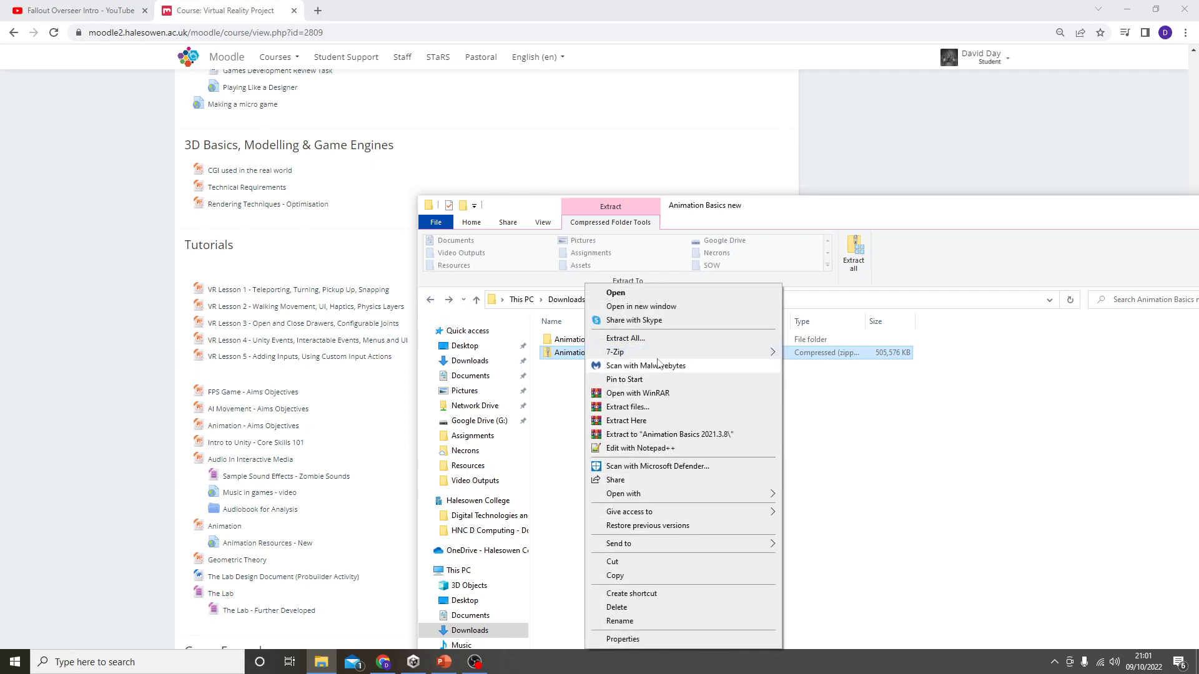
mouse_move(686, 503)
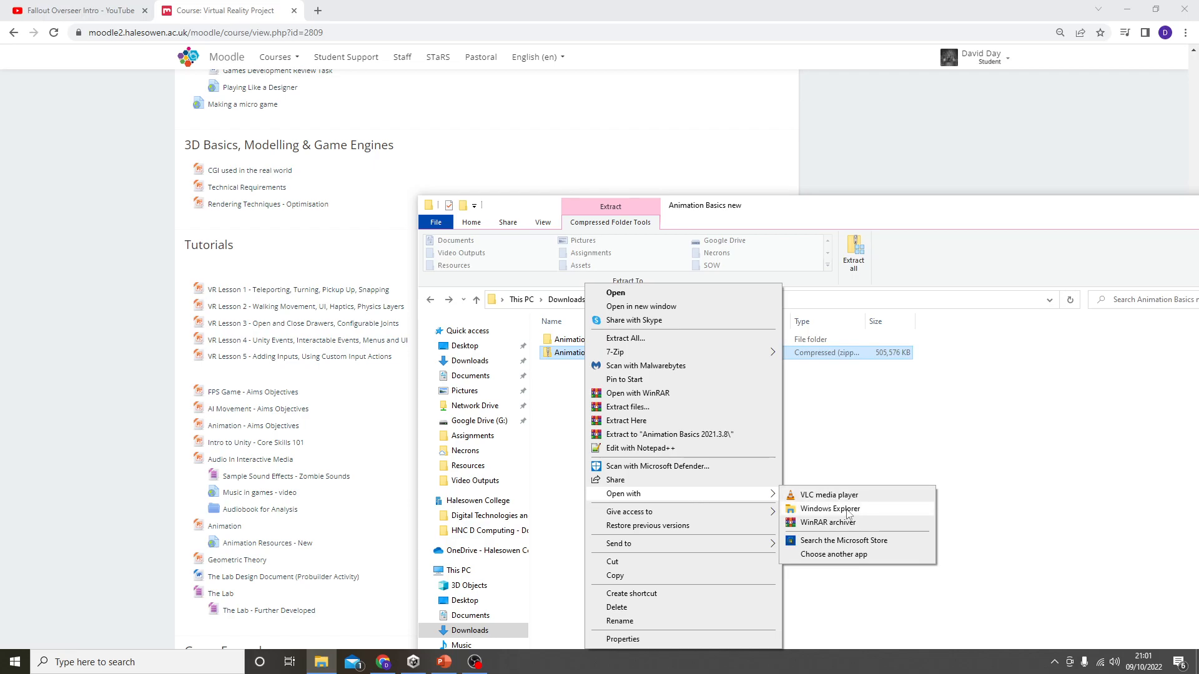
left_click(847, 510)
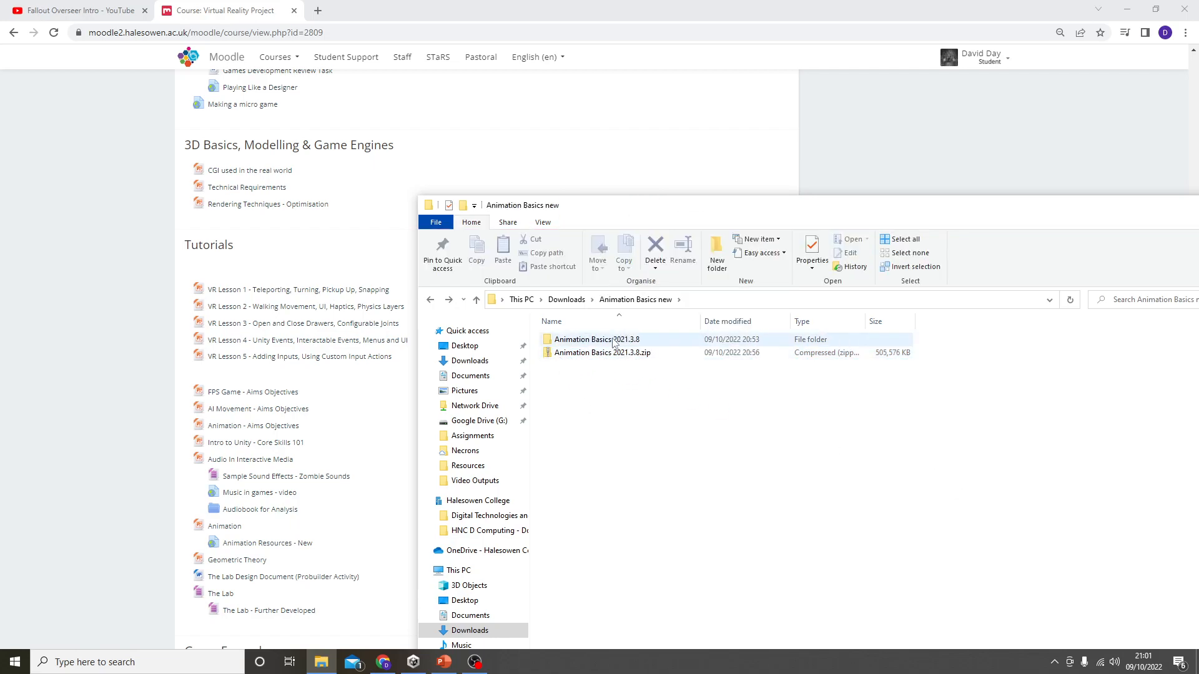
double_click(878, 354)
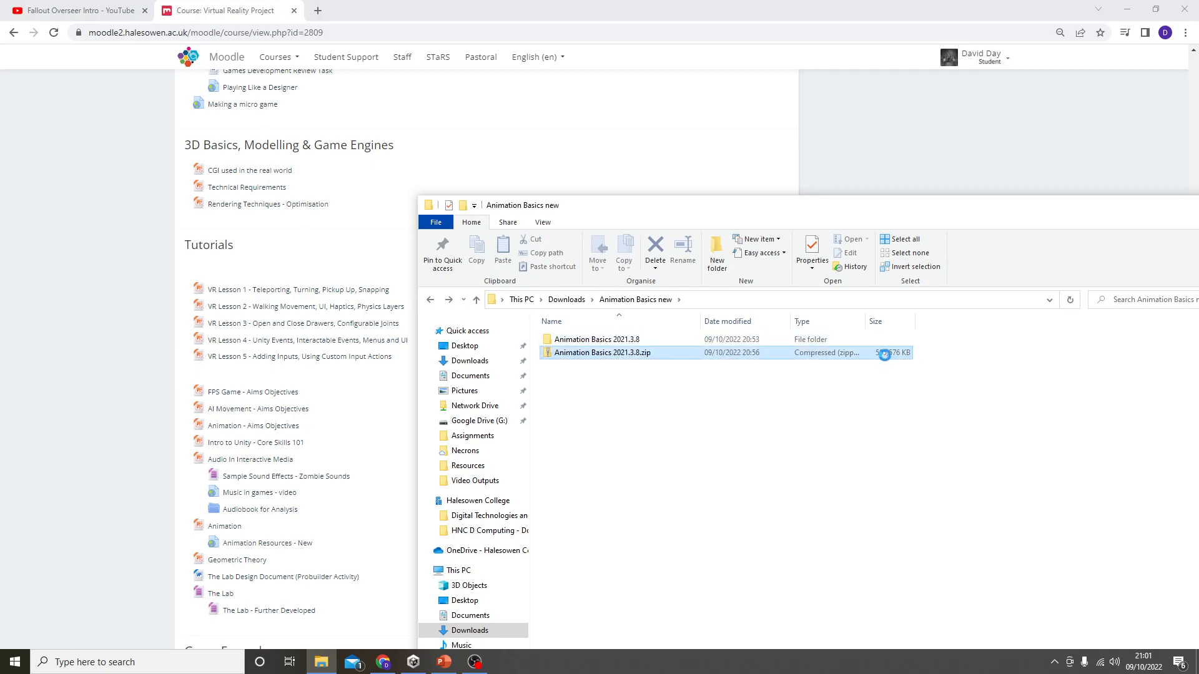
Check the properties of the extracted Animation Basics 2021.3.8 folder.
right_click(675, 341)
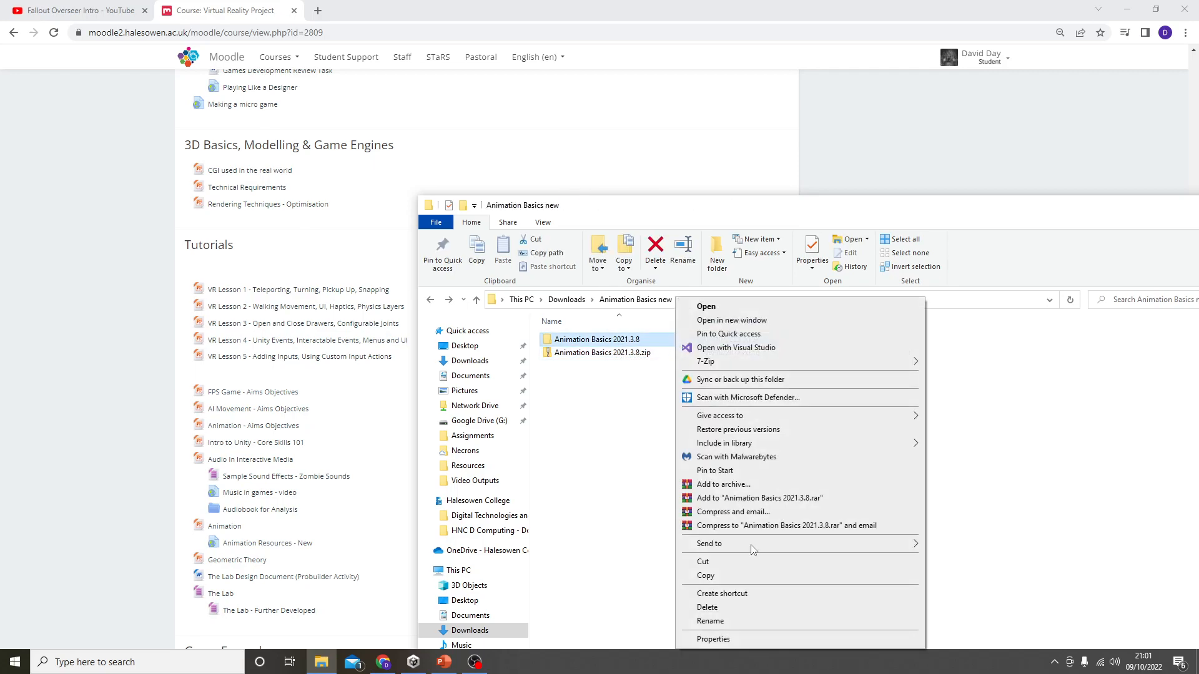
left_click(756, 638)
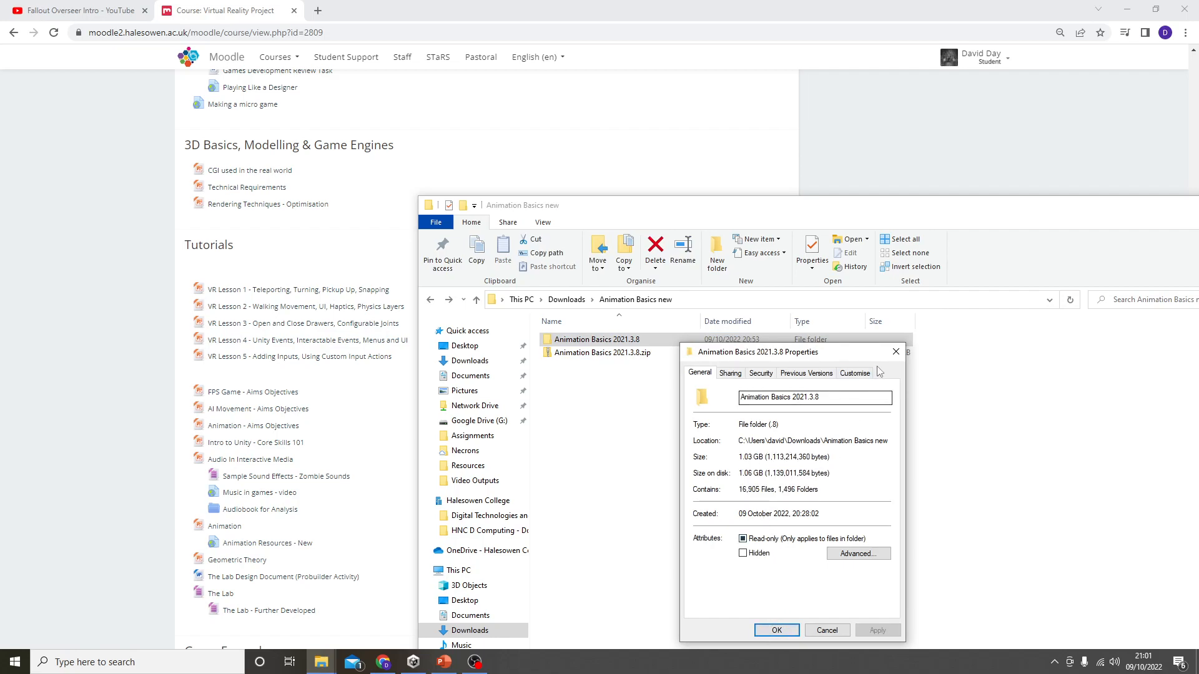
left_click(895, 352)
left_click_drag(1069, 213, 854, 201)
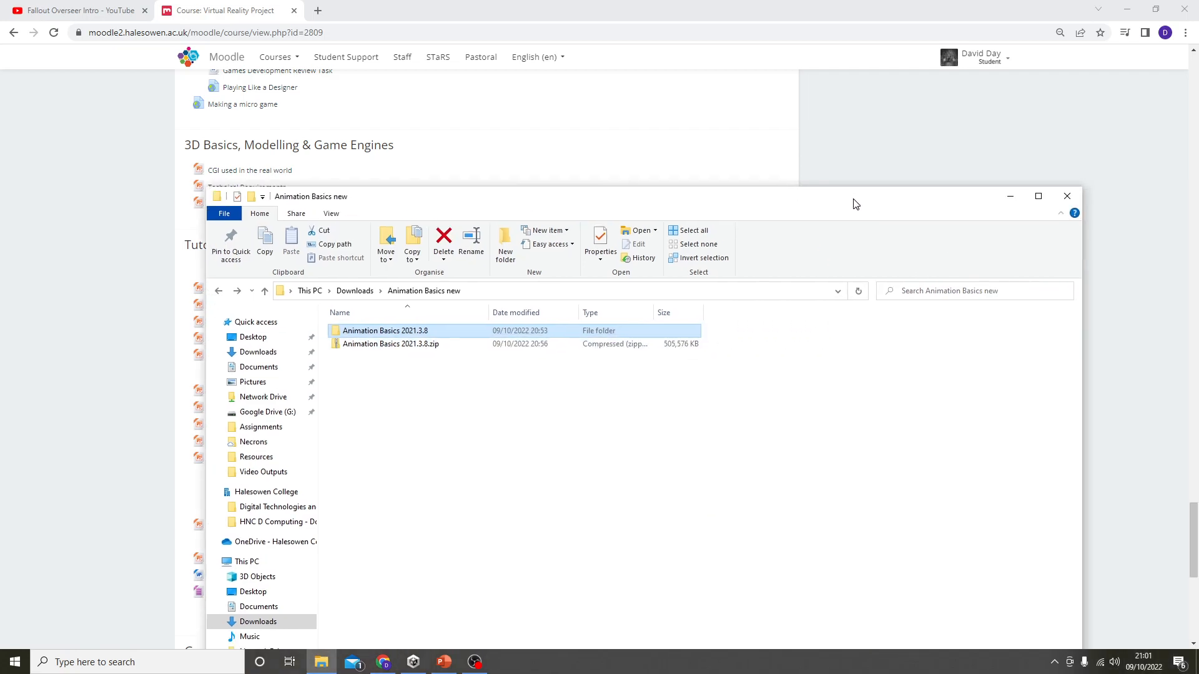
Switch to Unity Hub and open the Animation Basics 2021.3.8 project from the Animation Basics new folder in Downloads.
left_click(1016, 200)
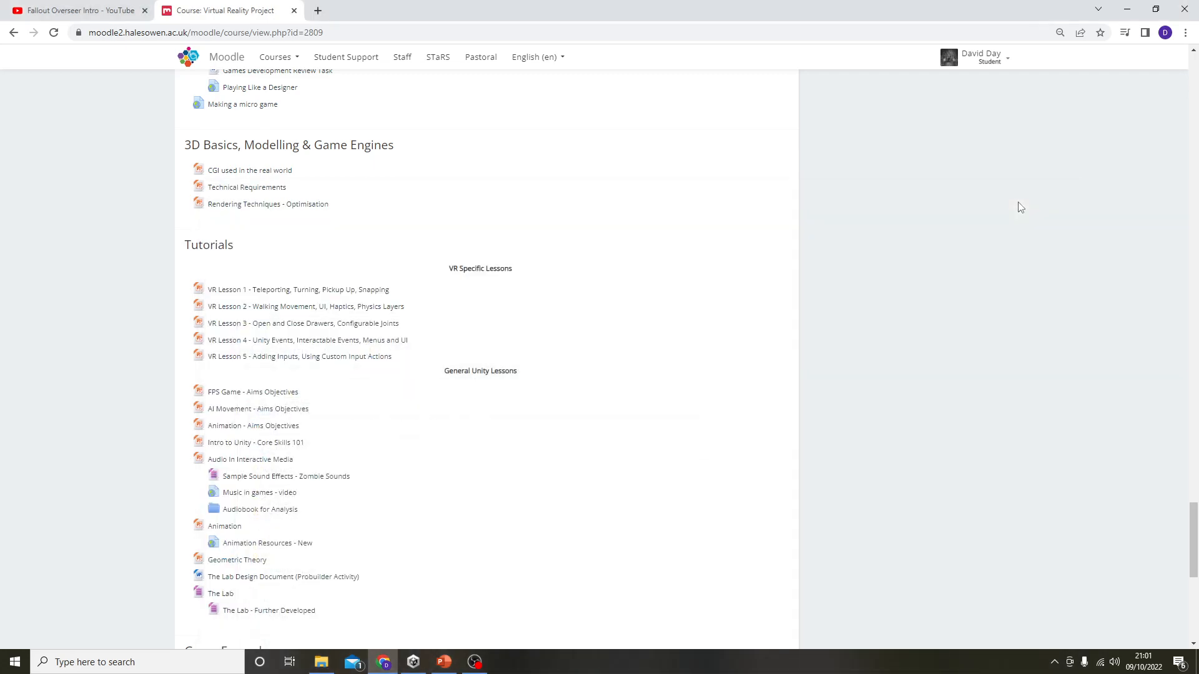
left_click(1127, 9)
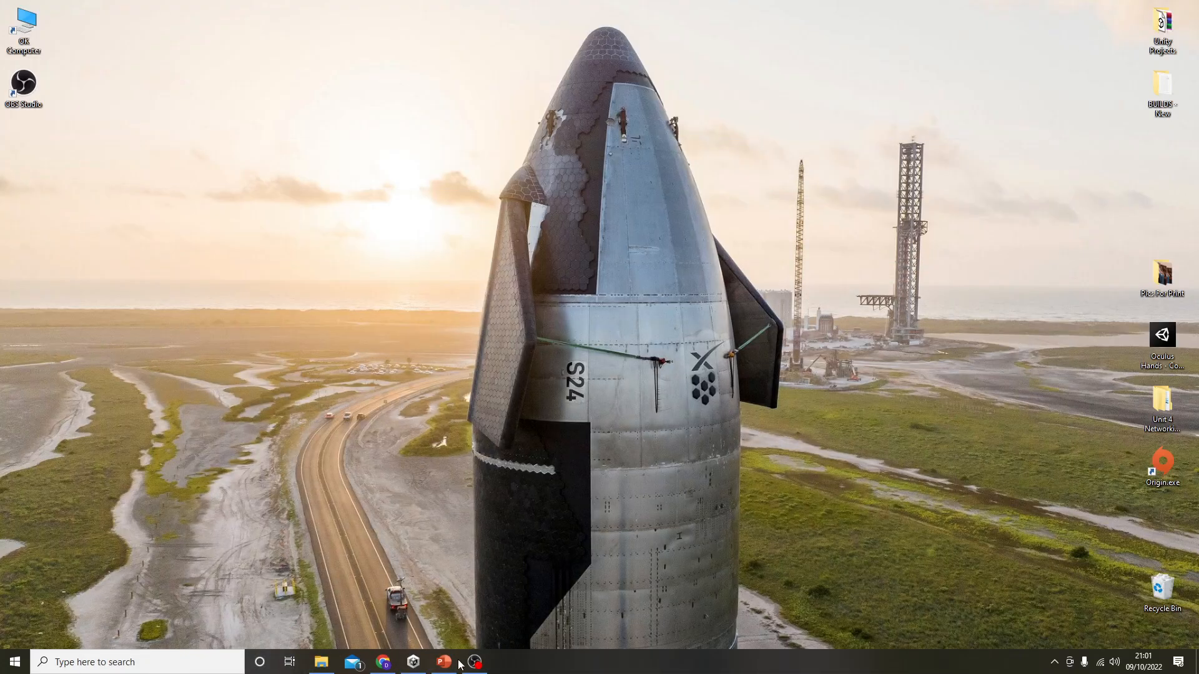
left_click(413, 662)
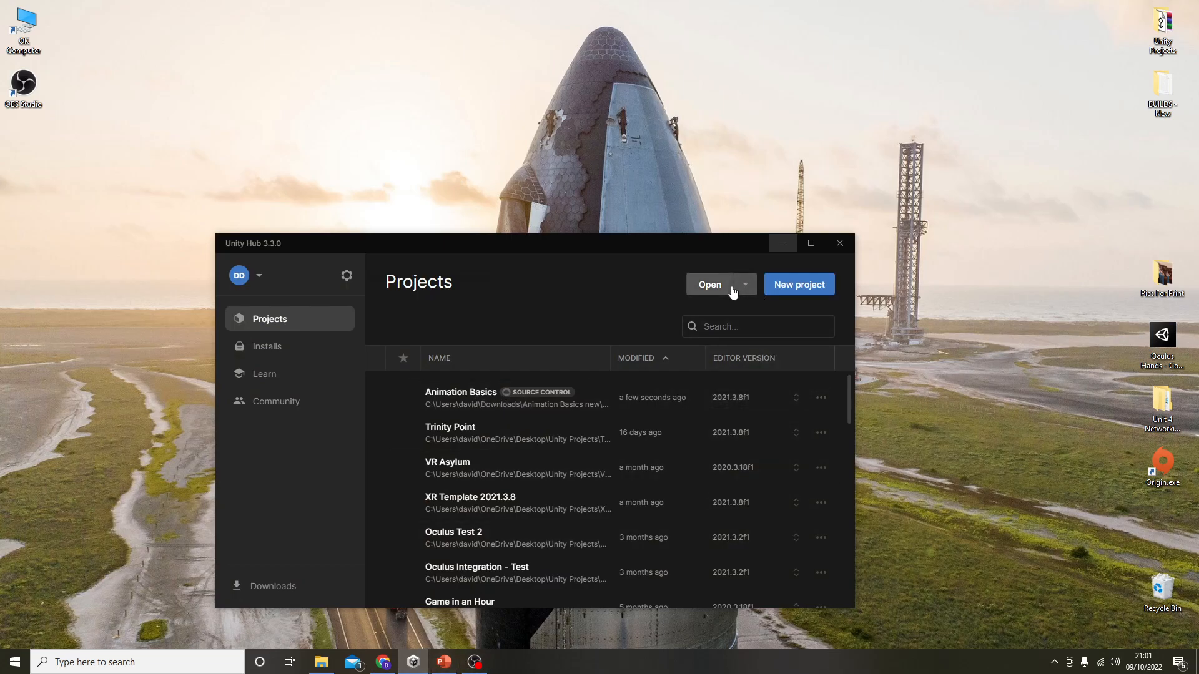
left_click(711, 291)
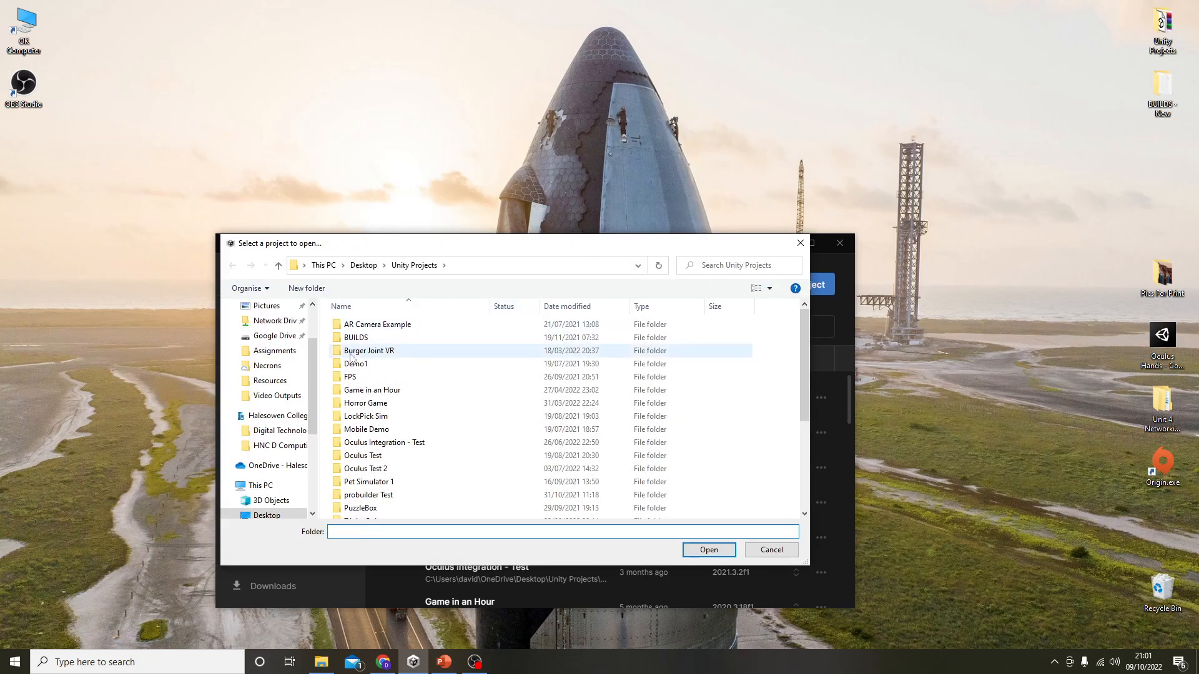
scroll(290, 359, "up", 3)
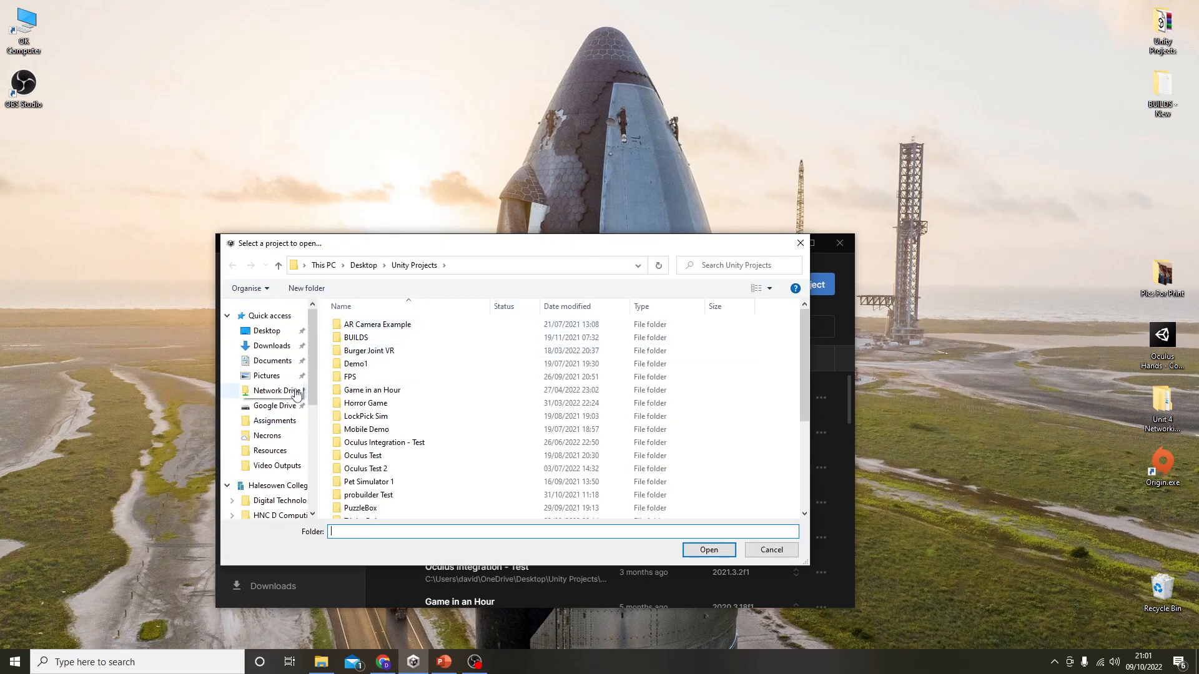
left_click(271, 347)
double_click(388, 343)
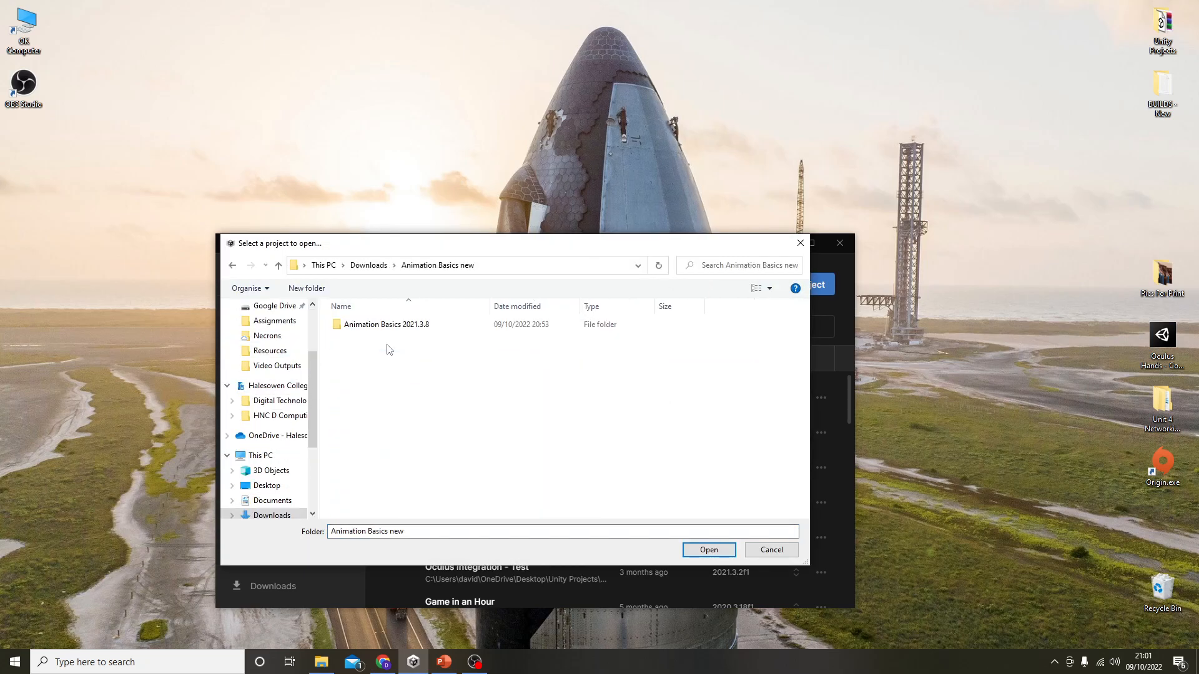
left_click(427, 331)
left_click(709, 550)
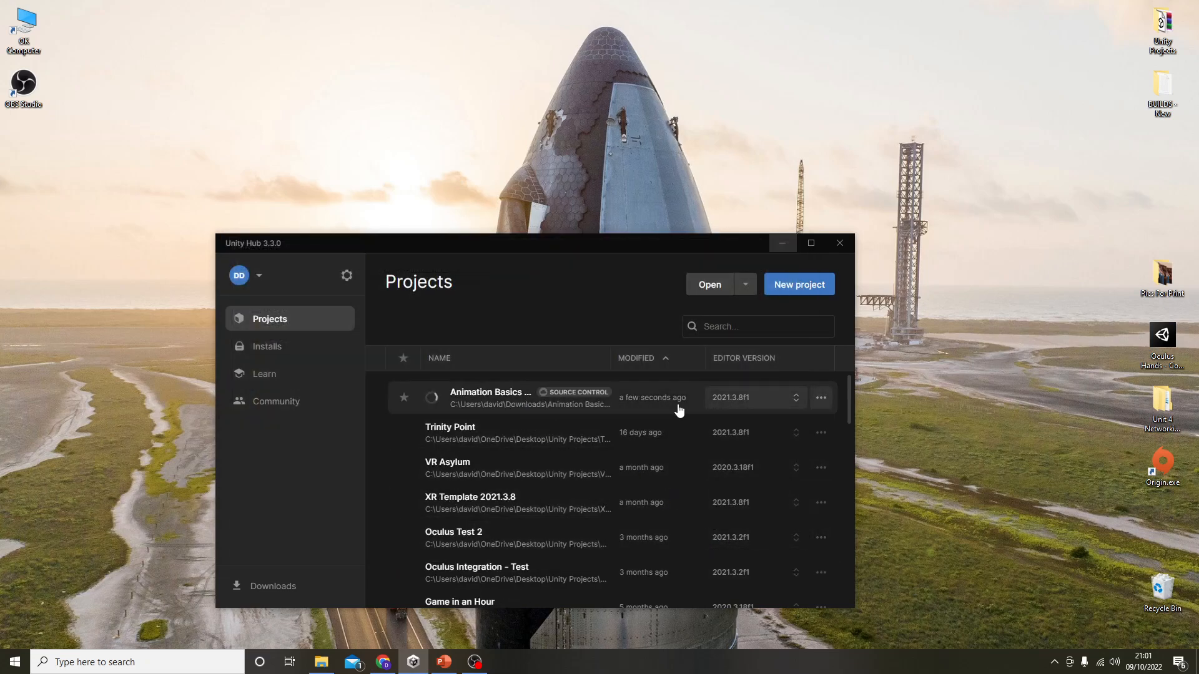
left_click(373, 248)
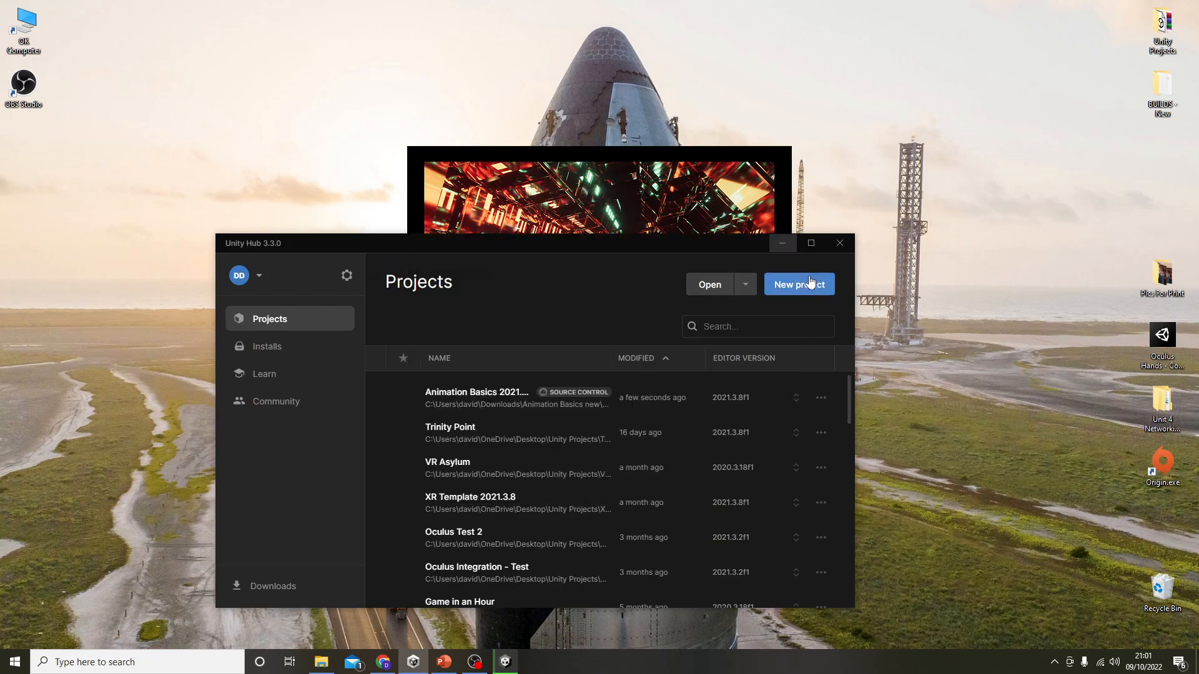
left_click(786, 245)
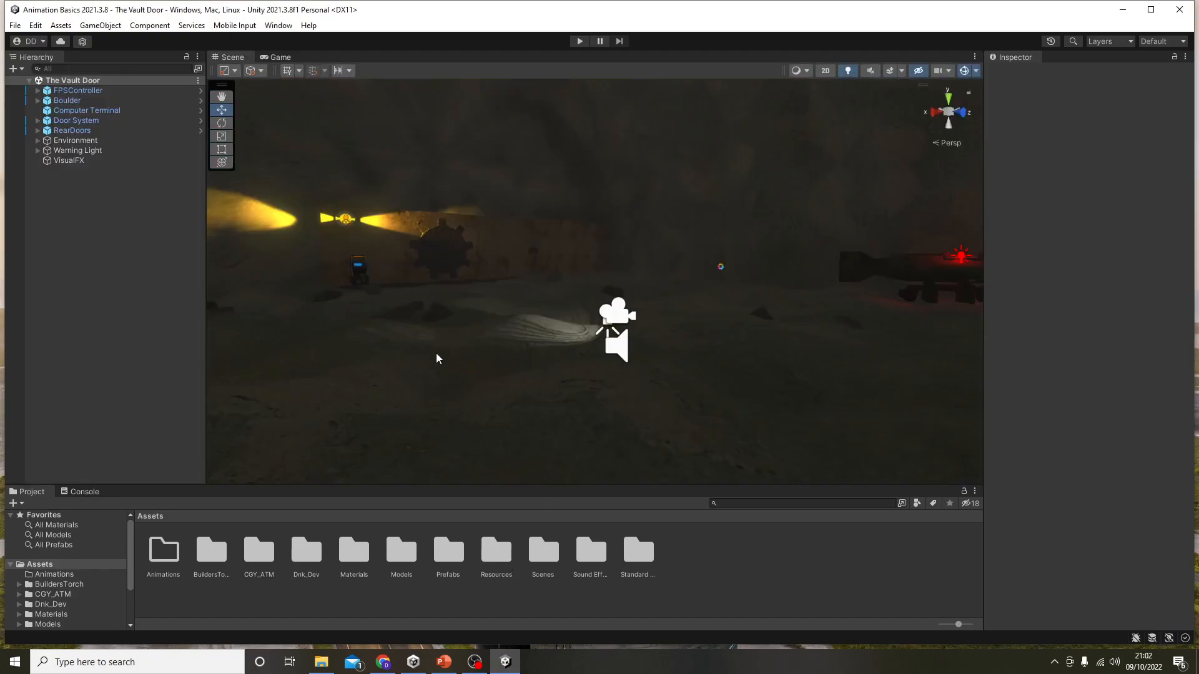
Inspect the vault door and the computer terminal up close in the scene.
right_click_drag(476, 387, 585, 397)
key("w")
right_click_drag(736, 337, 602, 309)
key("w")
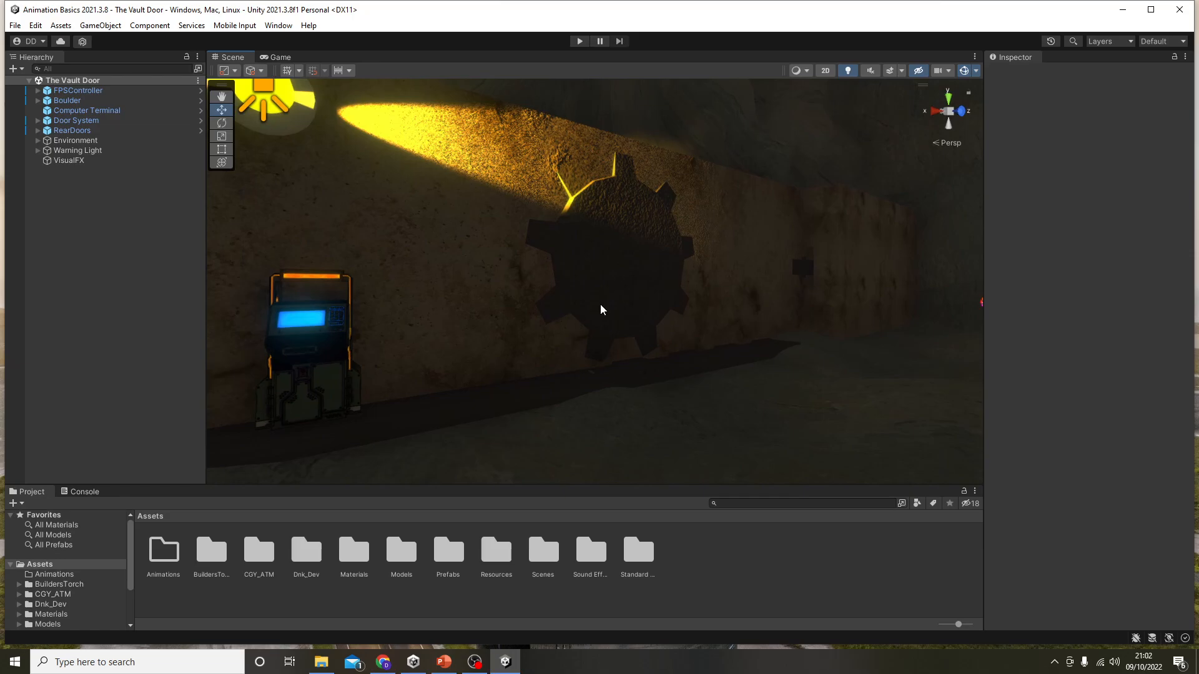
scroll(593, 319, "down", 5)
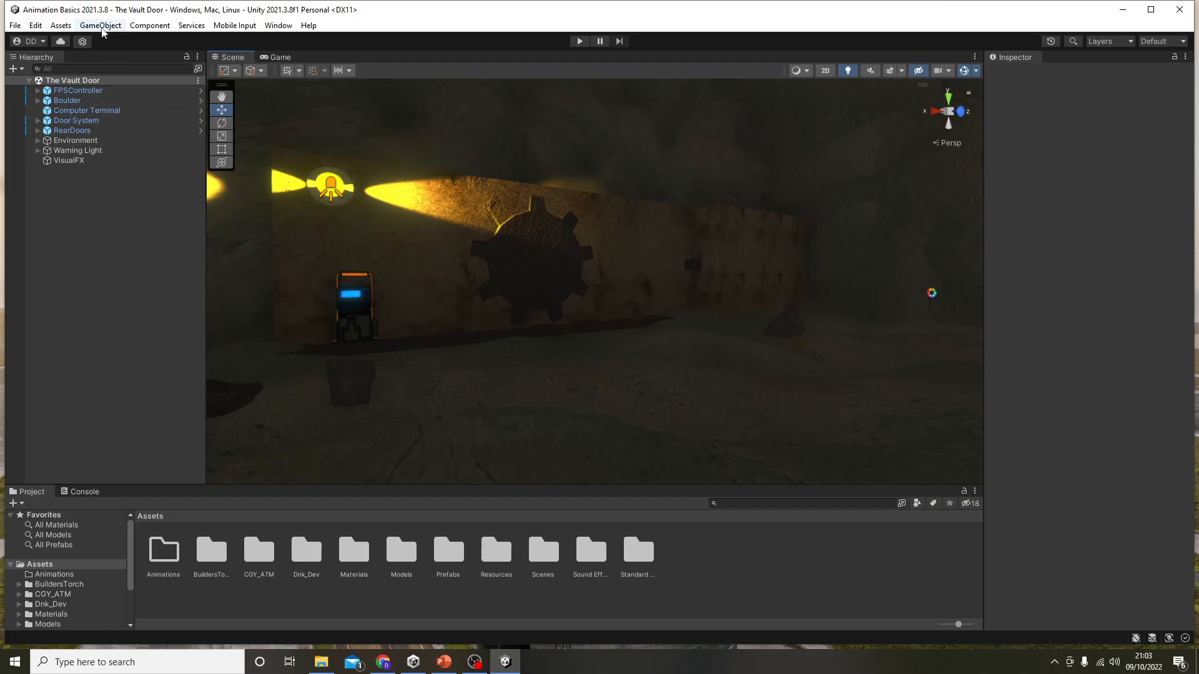
Review the light types available for new game objects without creating one.
left_click(102, 27)
mouse_move(143, 128)
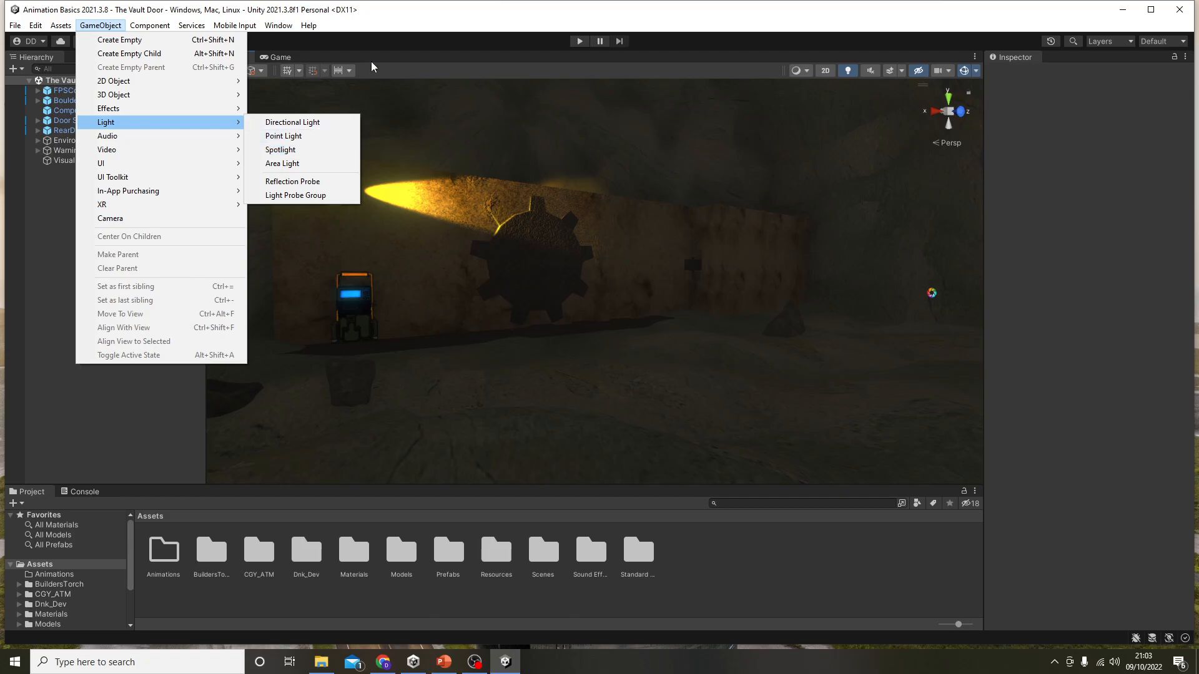
left_click(325, 152)
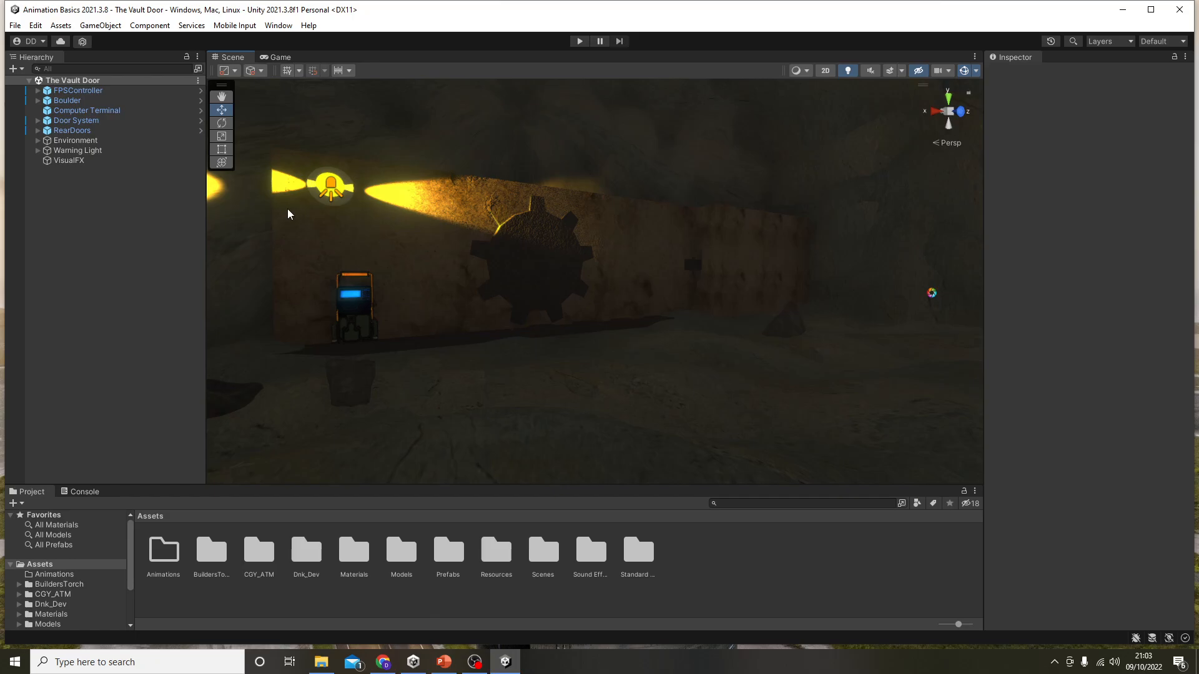
Disable the VisualFX object and re-enable it to compare the scene with and without post-processing.
left_click(80, 160)
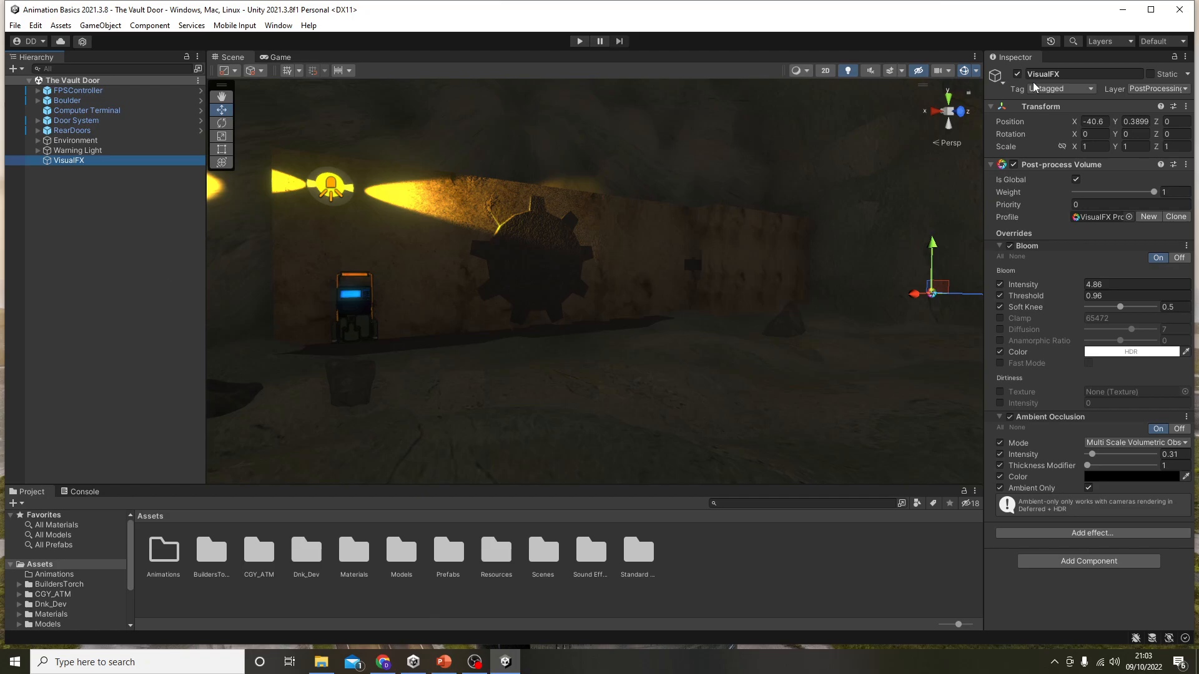
left_click(1017, 74)
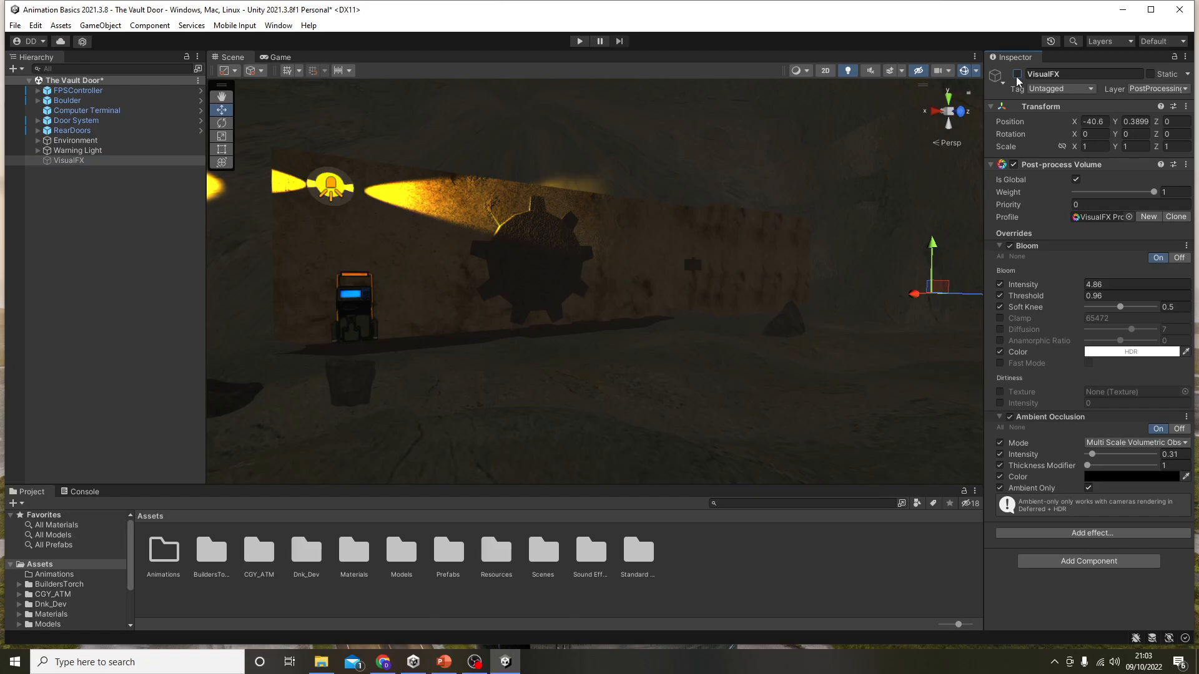
left_click(1017, 74)
left_click(1017, 74)
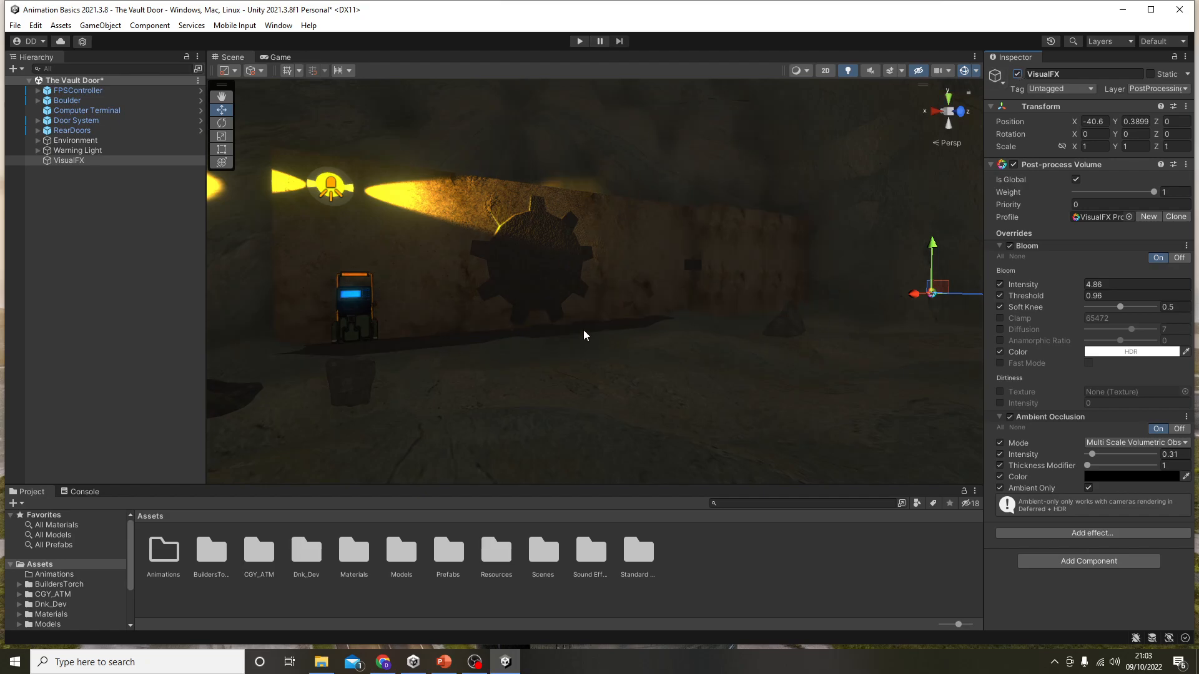
Lower the boulder to about Y -4.52 to uncover the cave opening behind it, and undo the move.
right_click_drag(535, 356, 832, 383)
left_click(643, 288)
left_click_drag(635, 253, 633, 431)
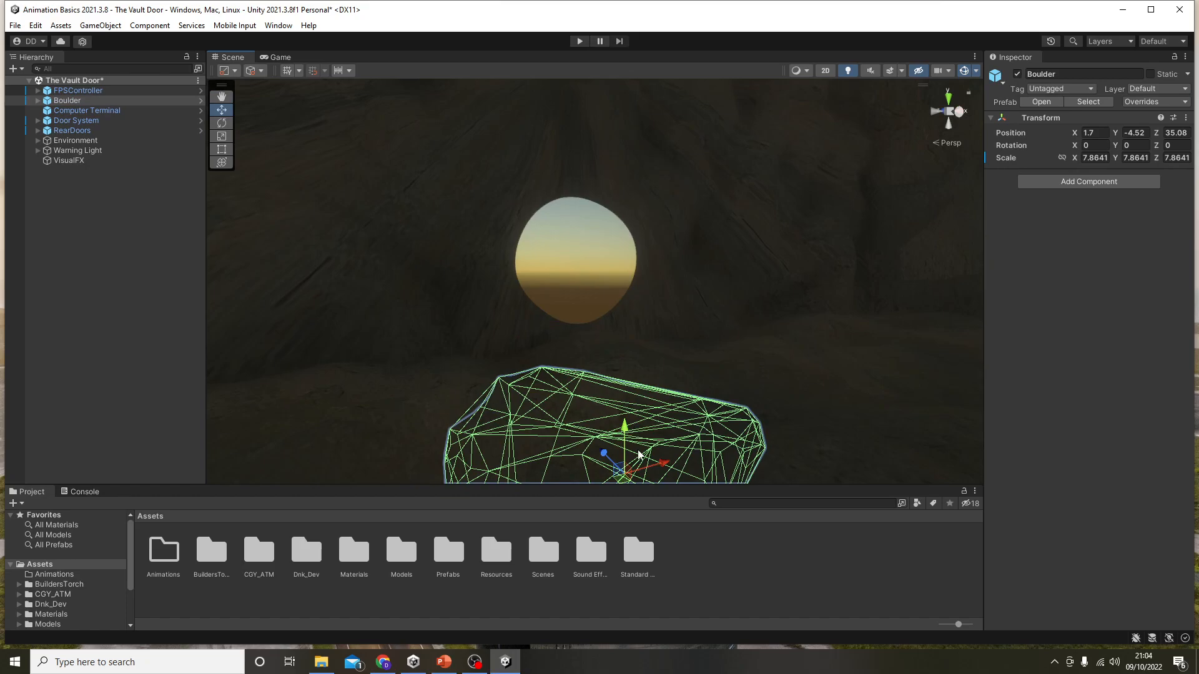
key("ctrl+z")
Run the scene in play mode, walk through the cave to the computer terminal and vault door, and stop playing.
right_click_drag(535, 394, 669, 380)
left_click(575, 42)
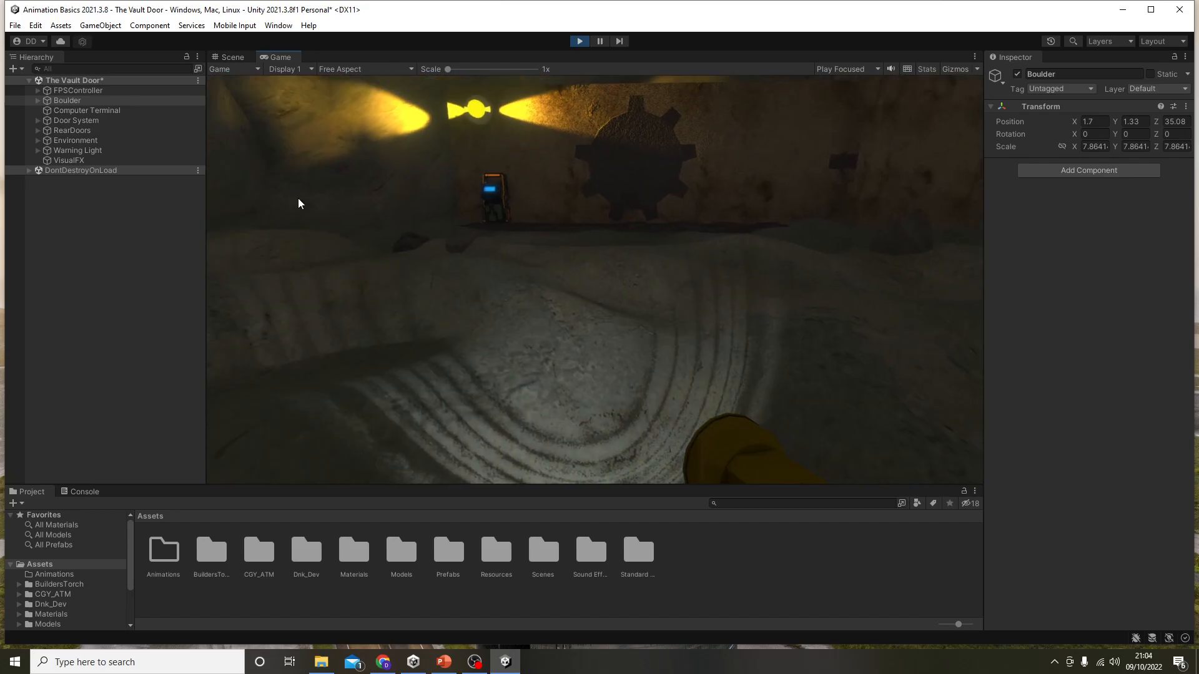
key("w")
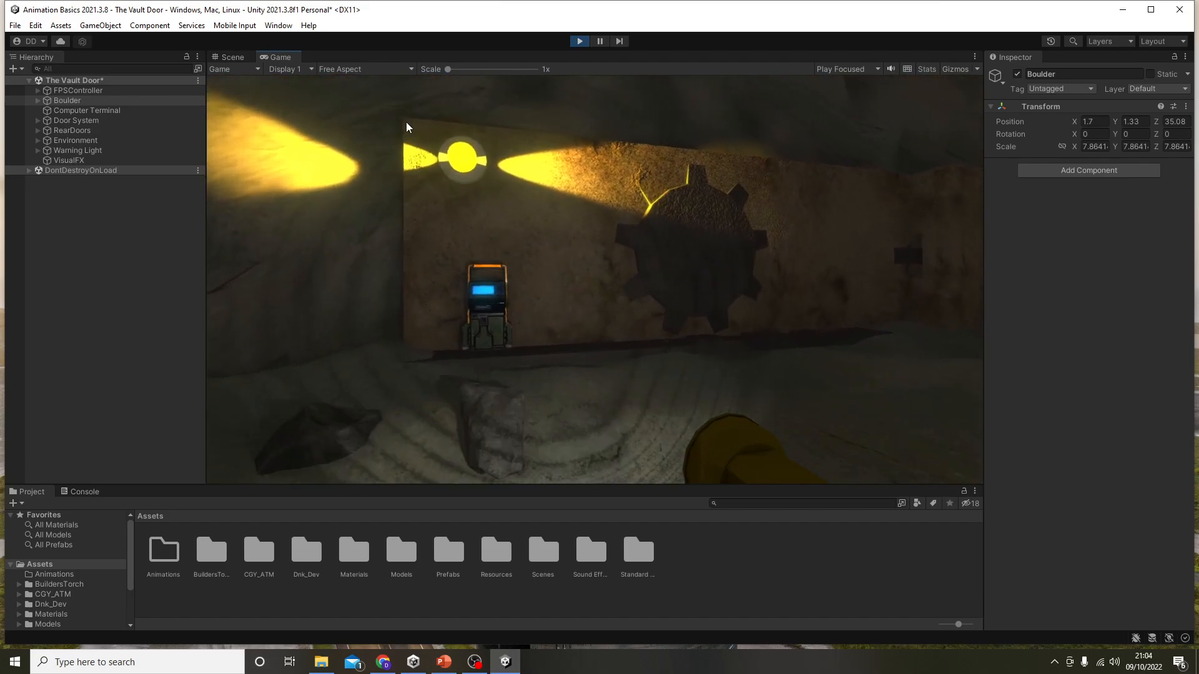
key("w")
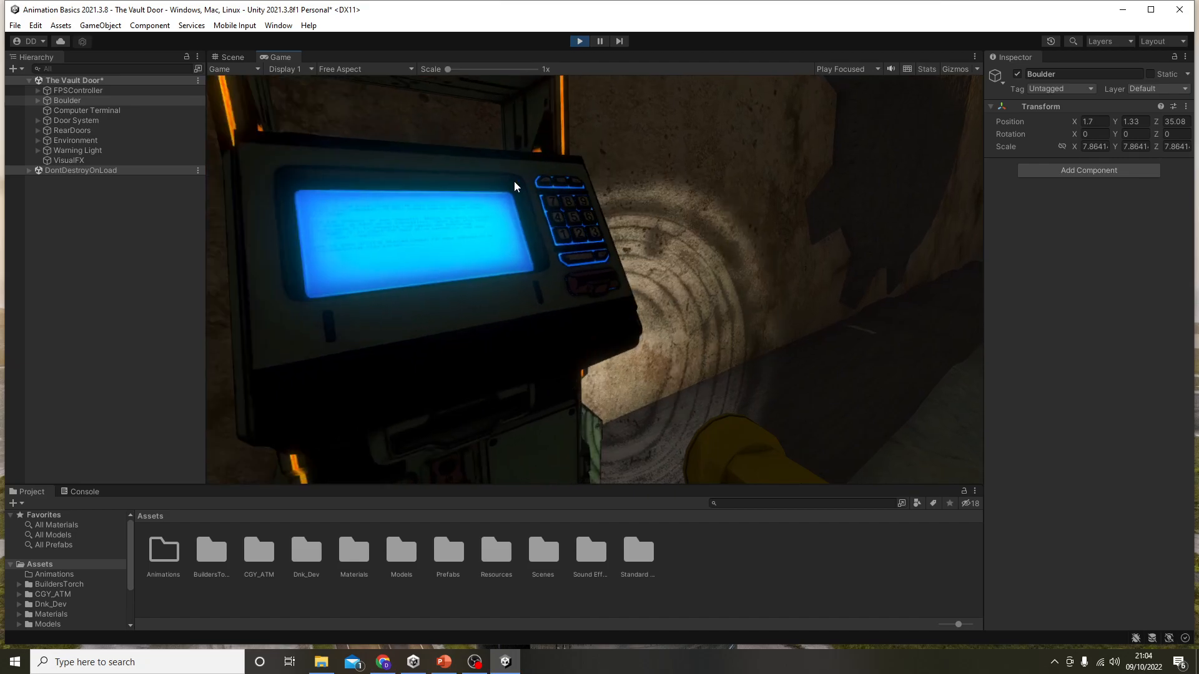
key("w")
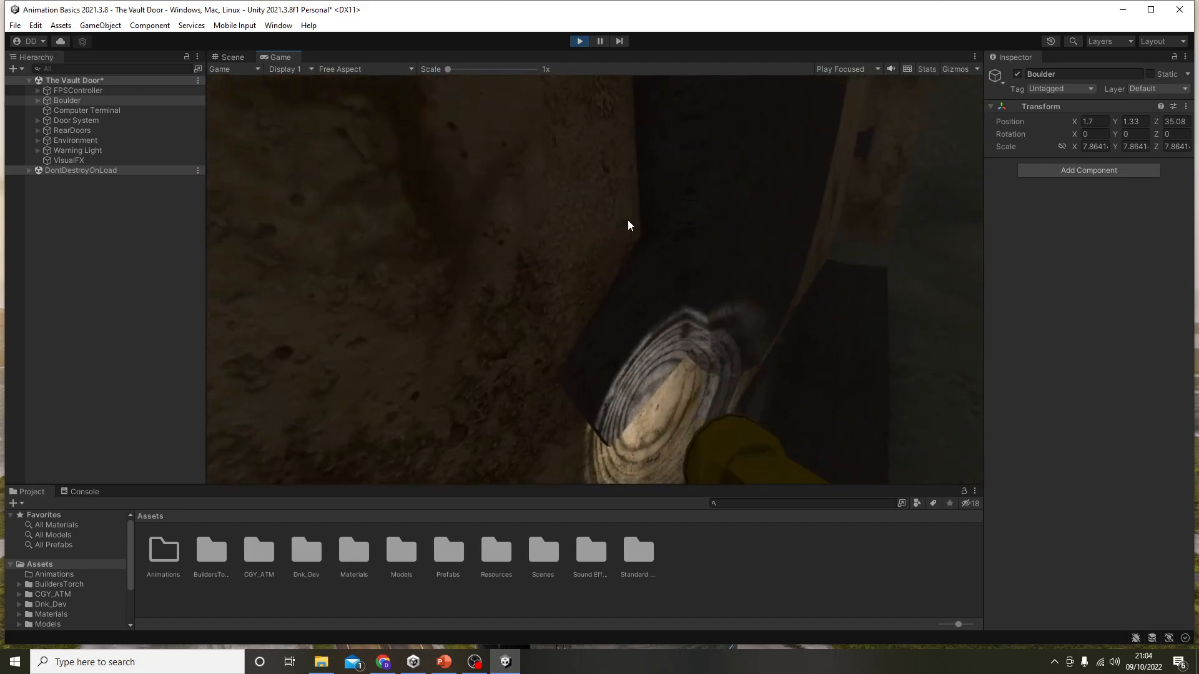
key("w")
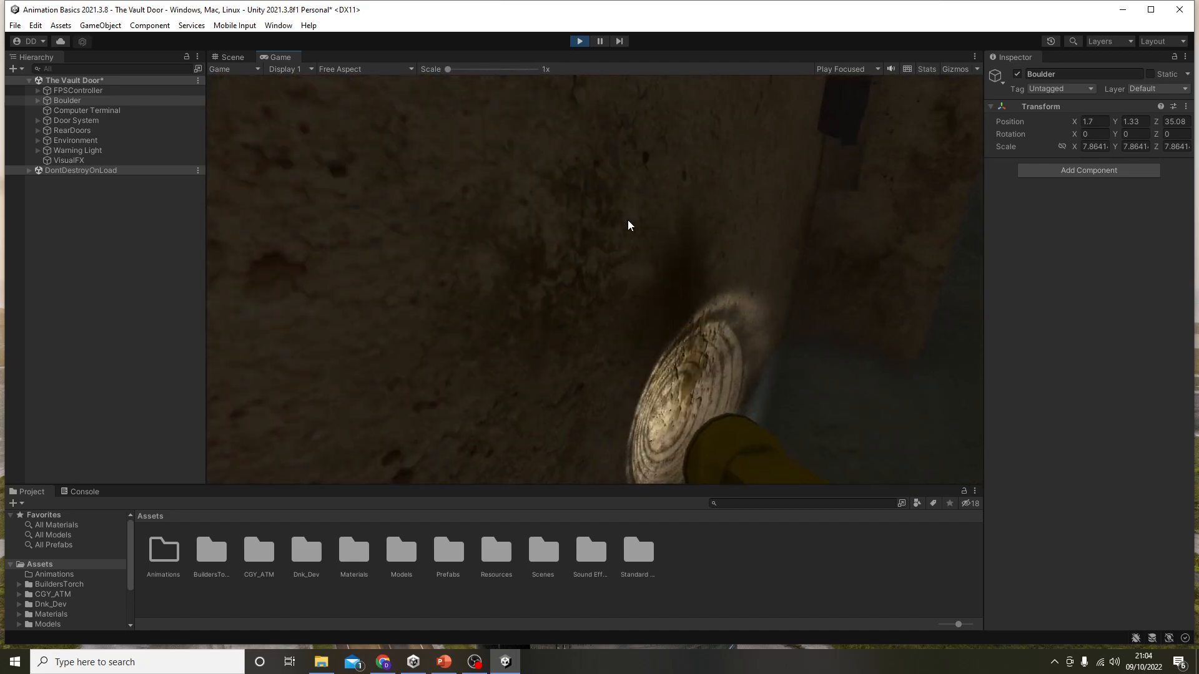
key("w")
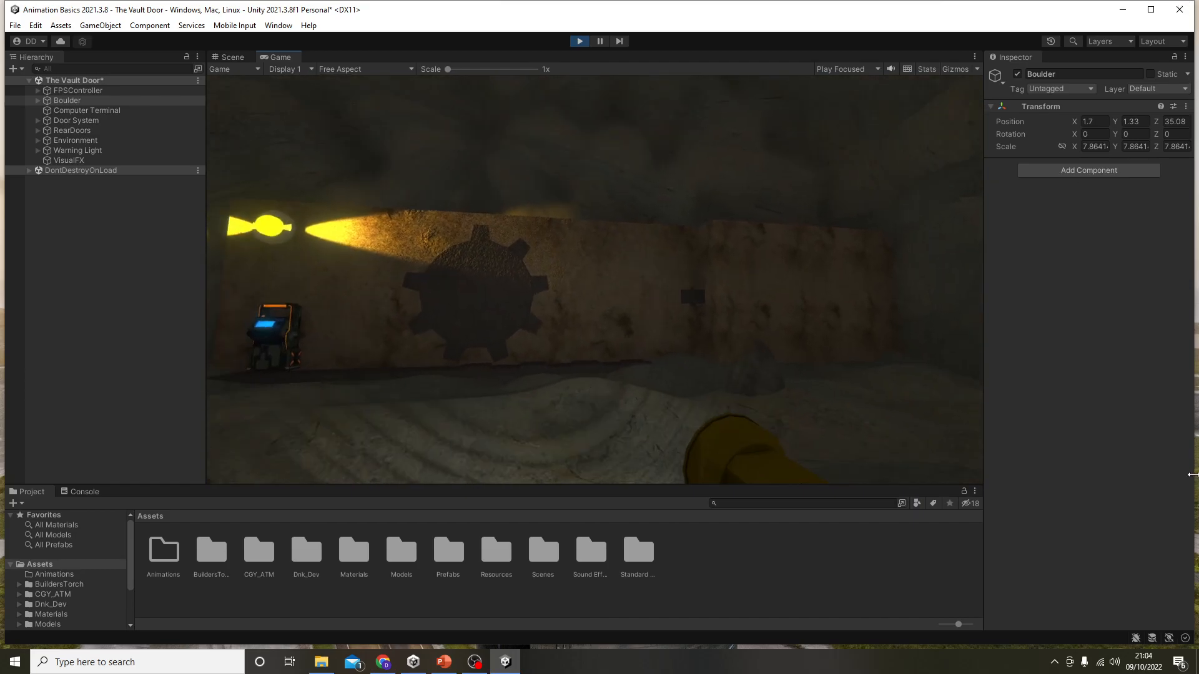
left_click(578, 41)
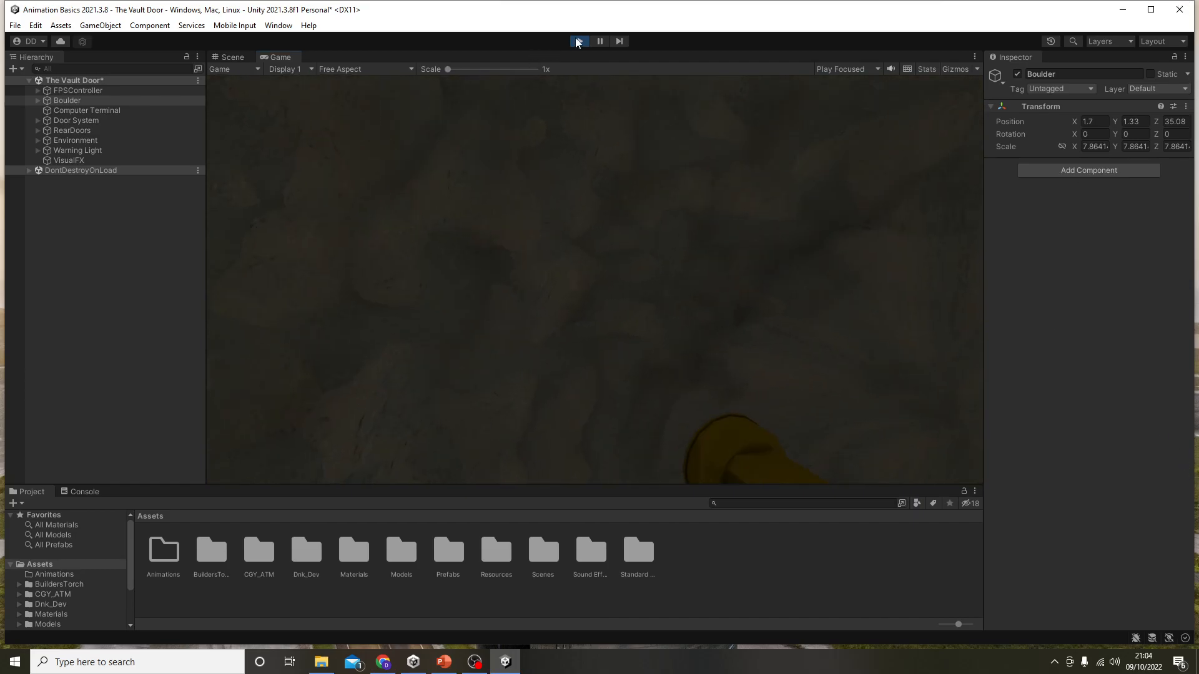
Maximize the editor window and open the Animator window.
left_click(1151, 9)
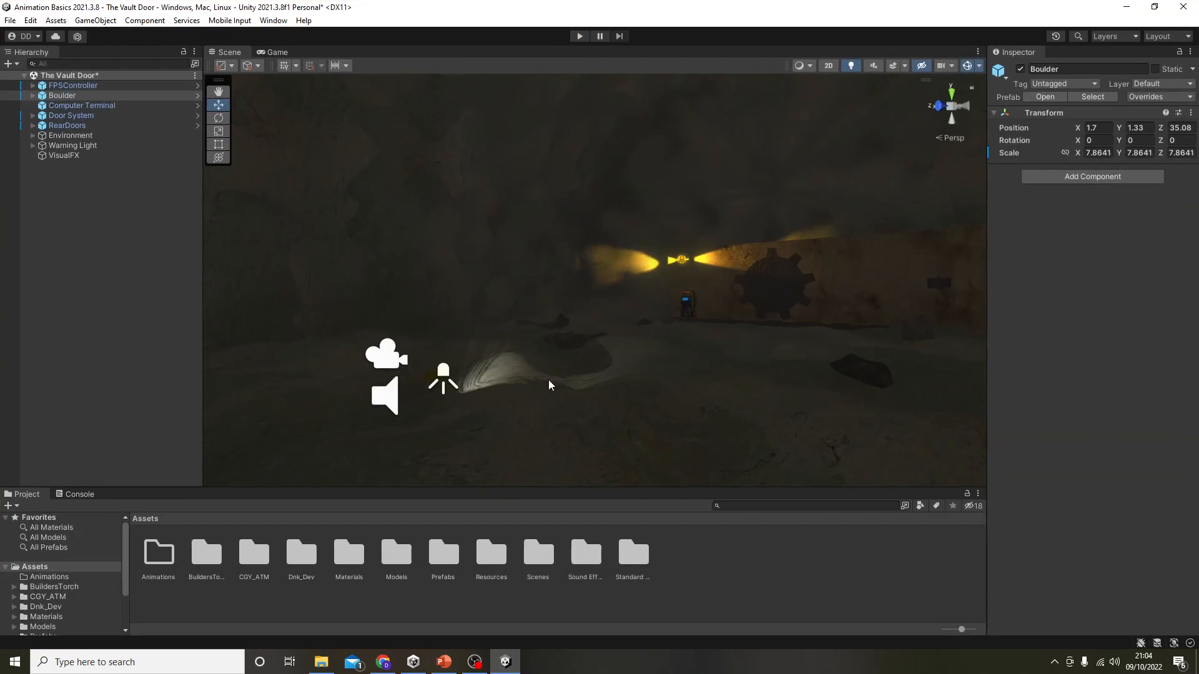
right_click_drag(549, 384, 650, 410)
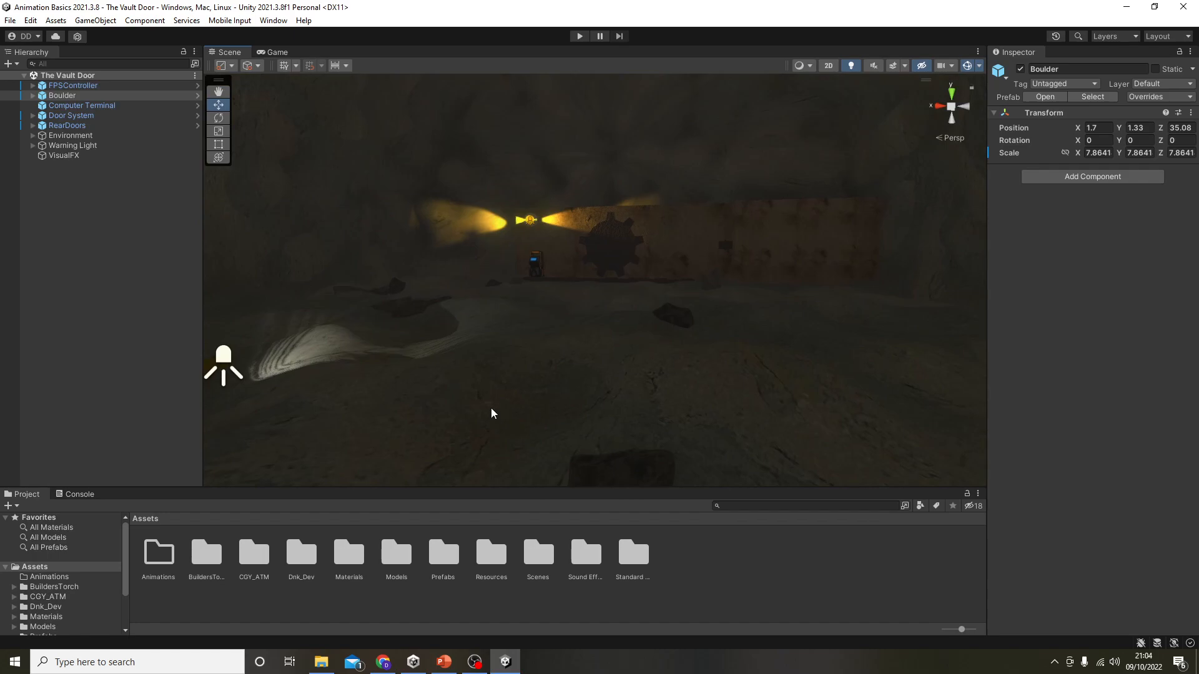
left_click(280, 22)
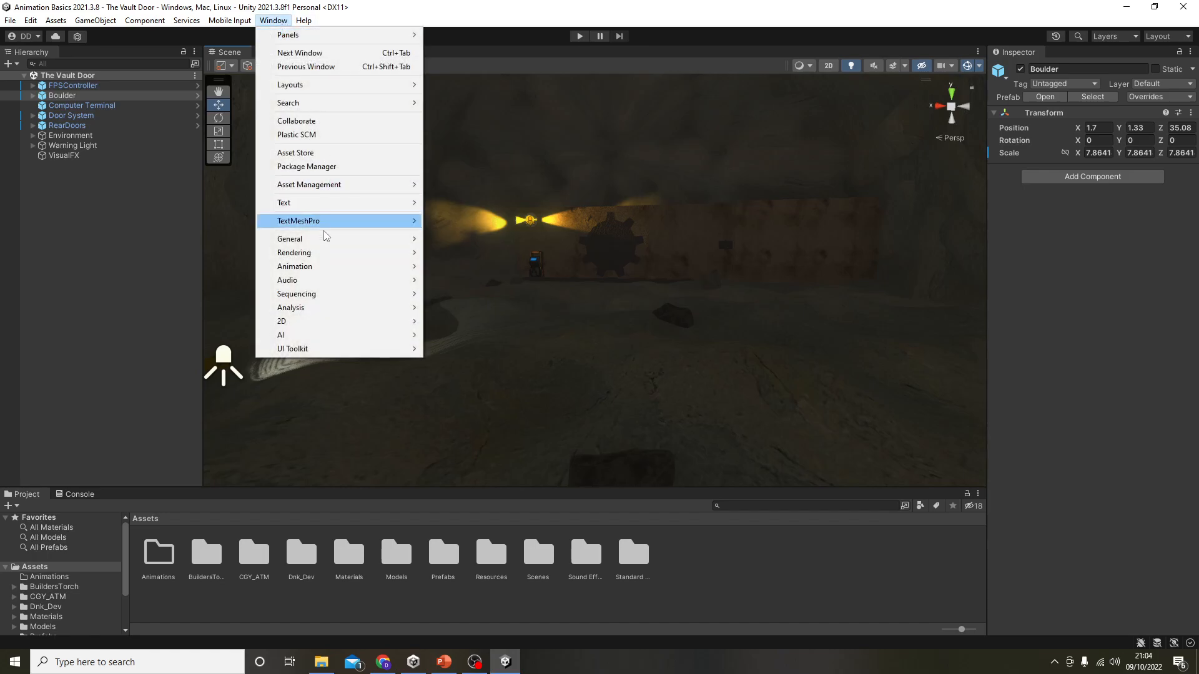
mouse_move(318, 267)
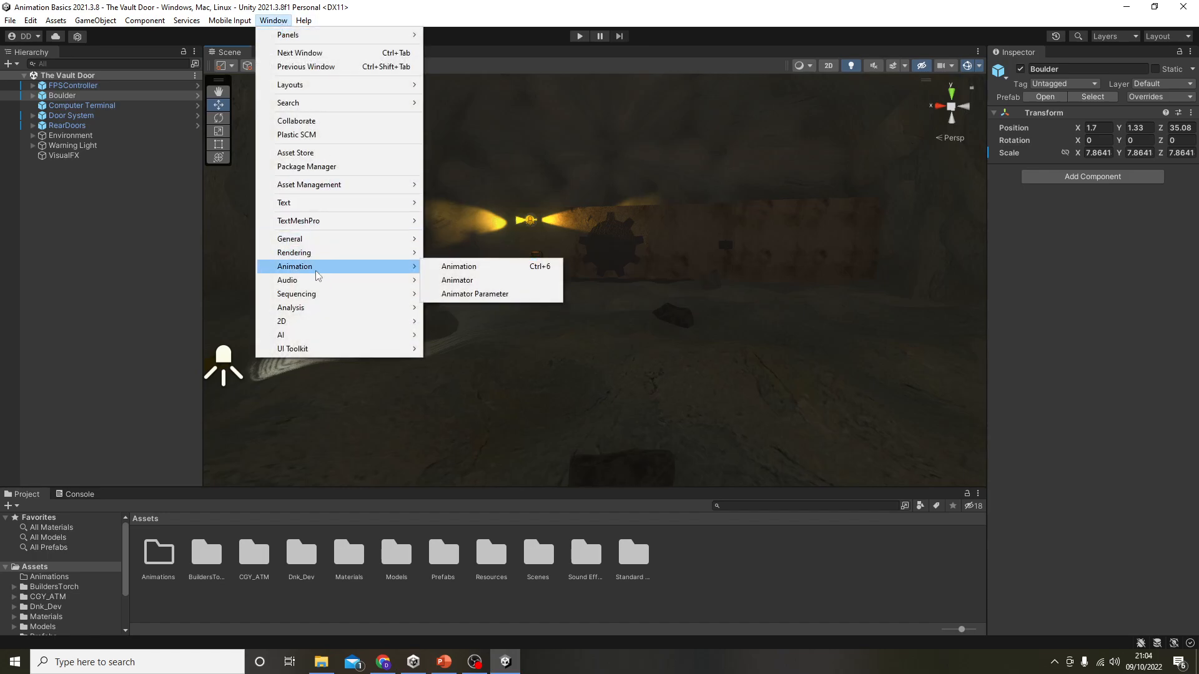
left_click(472, 283)
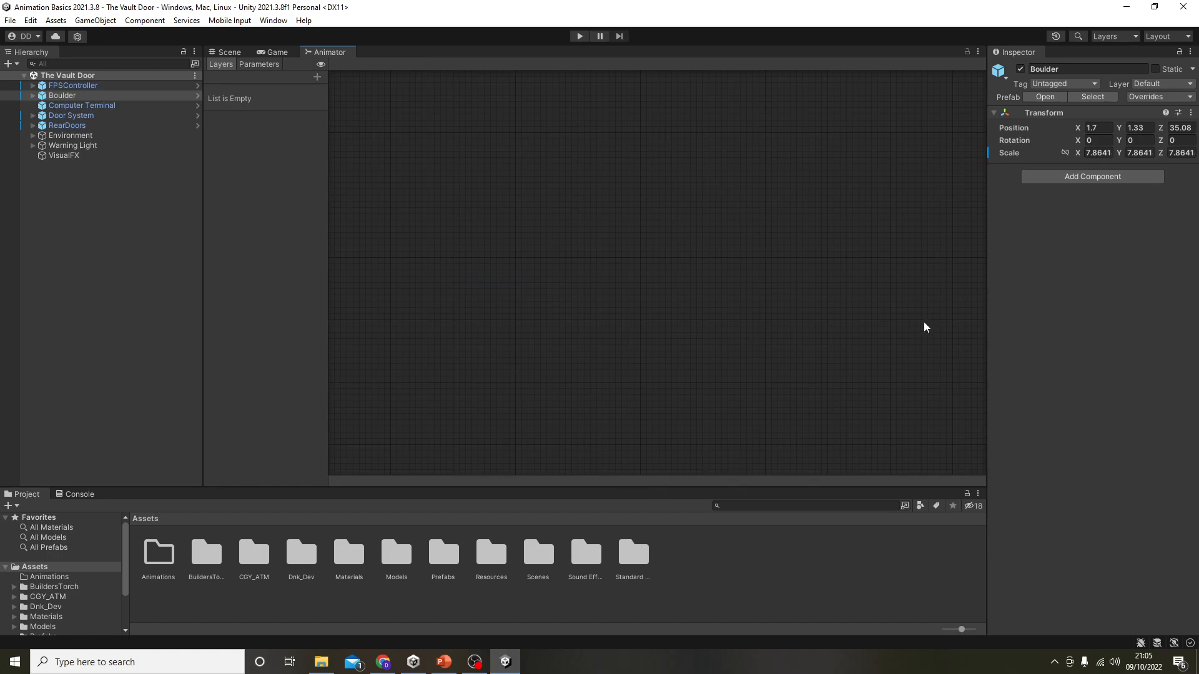
Open the Animation window and dock it beside the Project and Console windows.
left_click(273, 20)
mouse_move(358, 267)
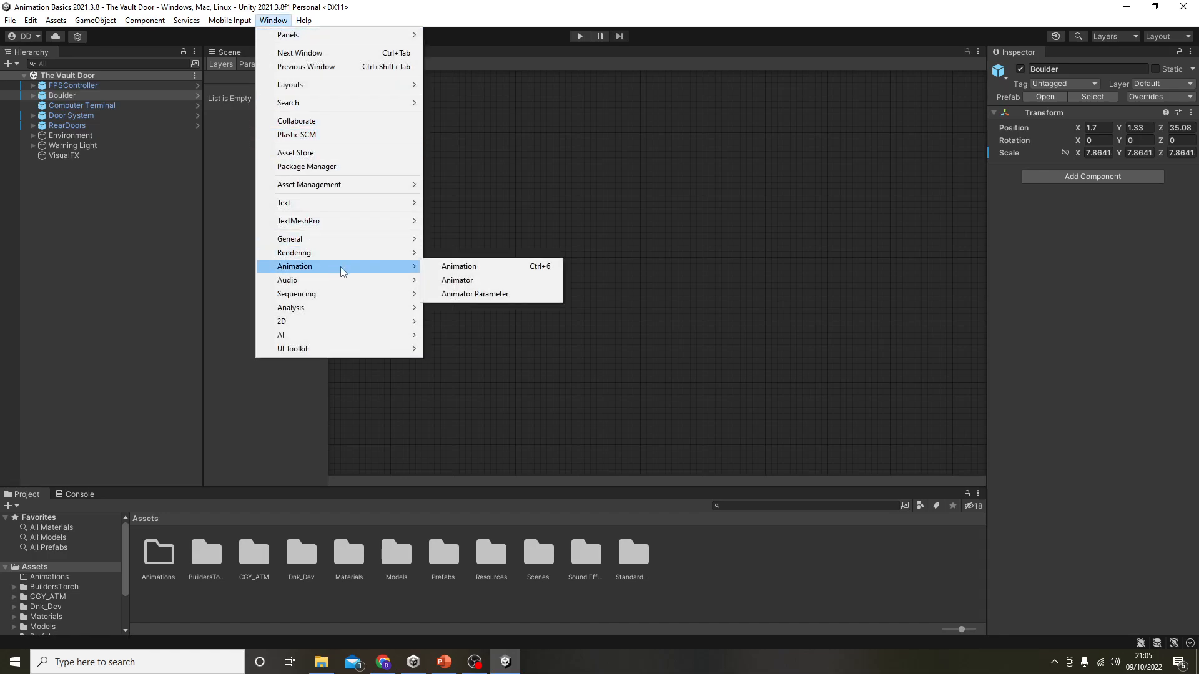
left_click(459, 266)
left_click_drag(462, 236, 521, 176)
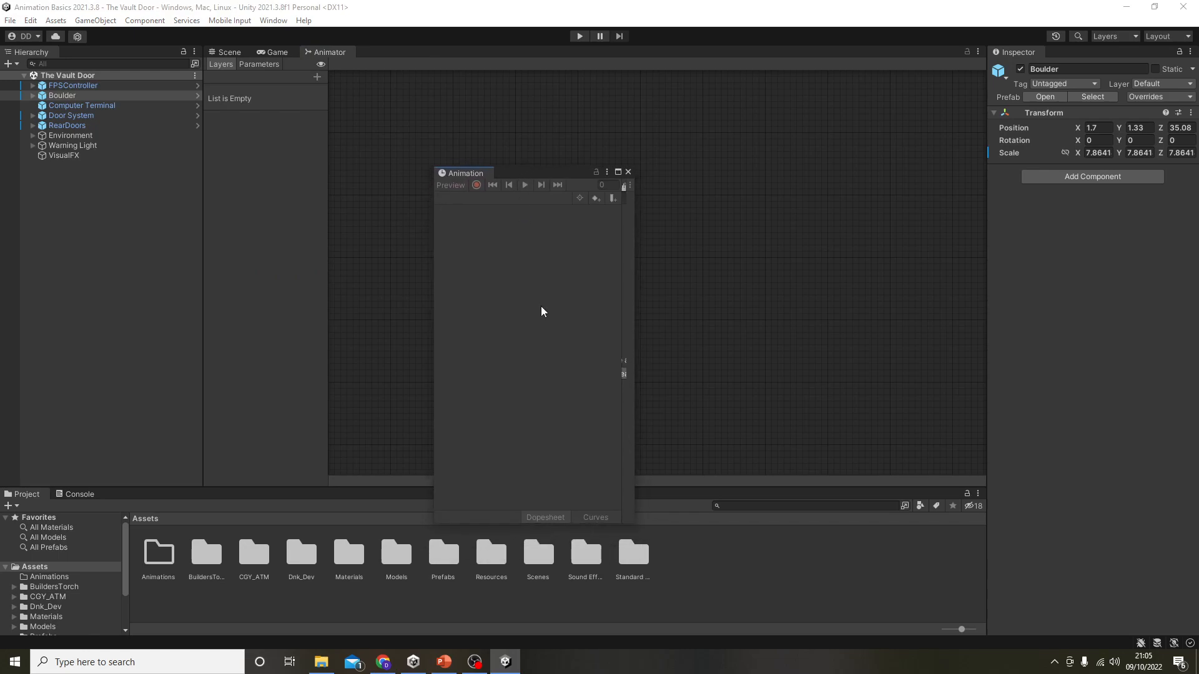
left_click_drag(472, 176, 140, 507)
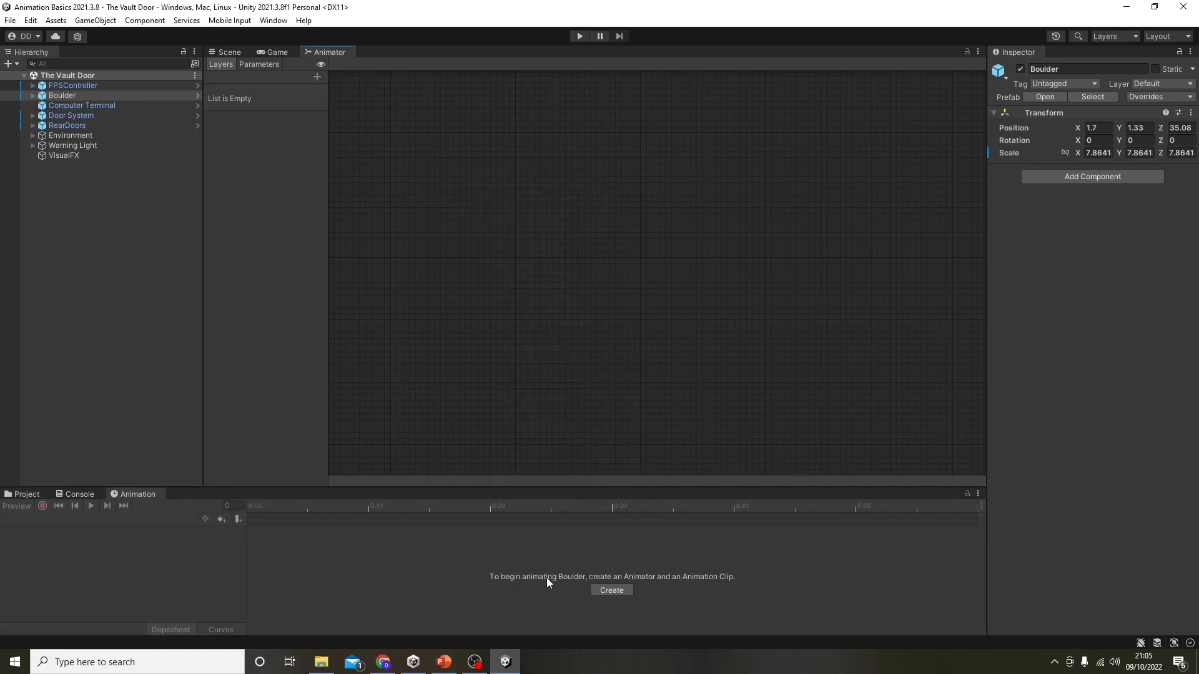
Return to the Scene view and inspect the FPSController, Door System and RearDoors objects in the cave.
left_click(230, 52)
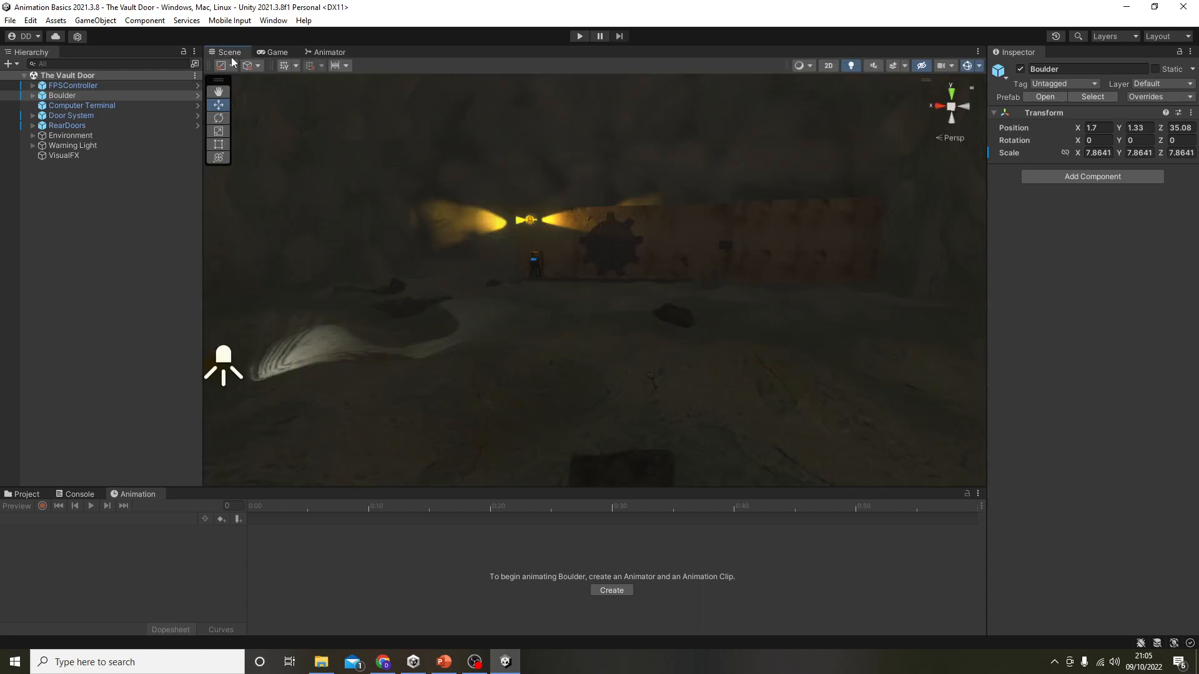
right_click_drag(370, 248, 574, 262)
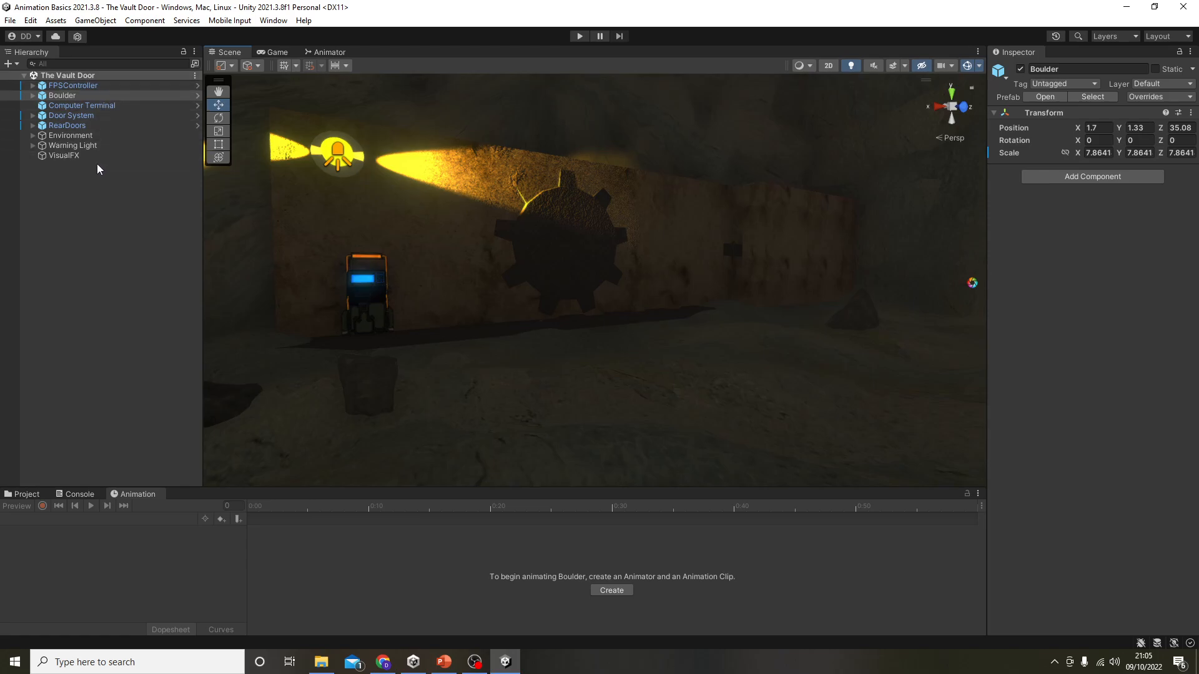
left_click(78, 87)
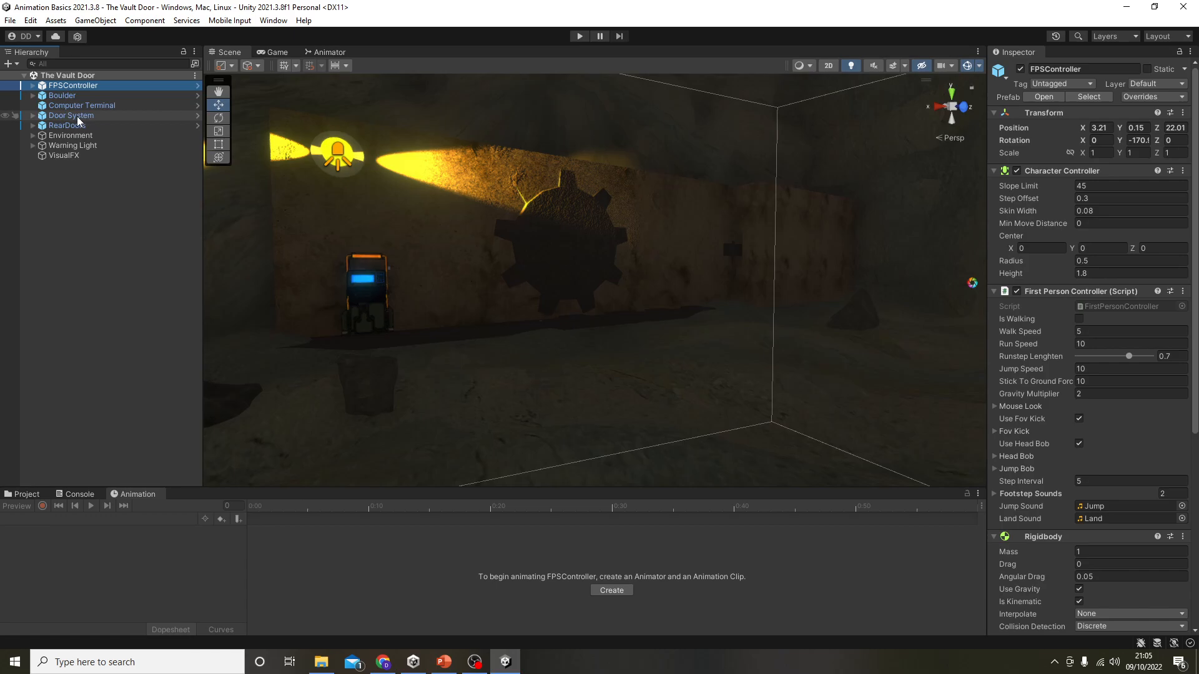
left_click(77, 116)
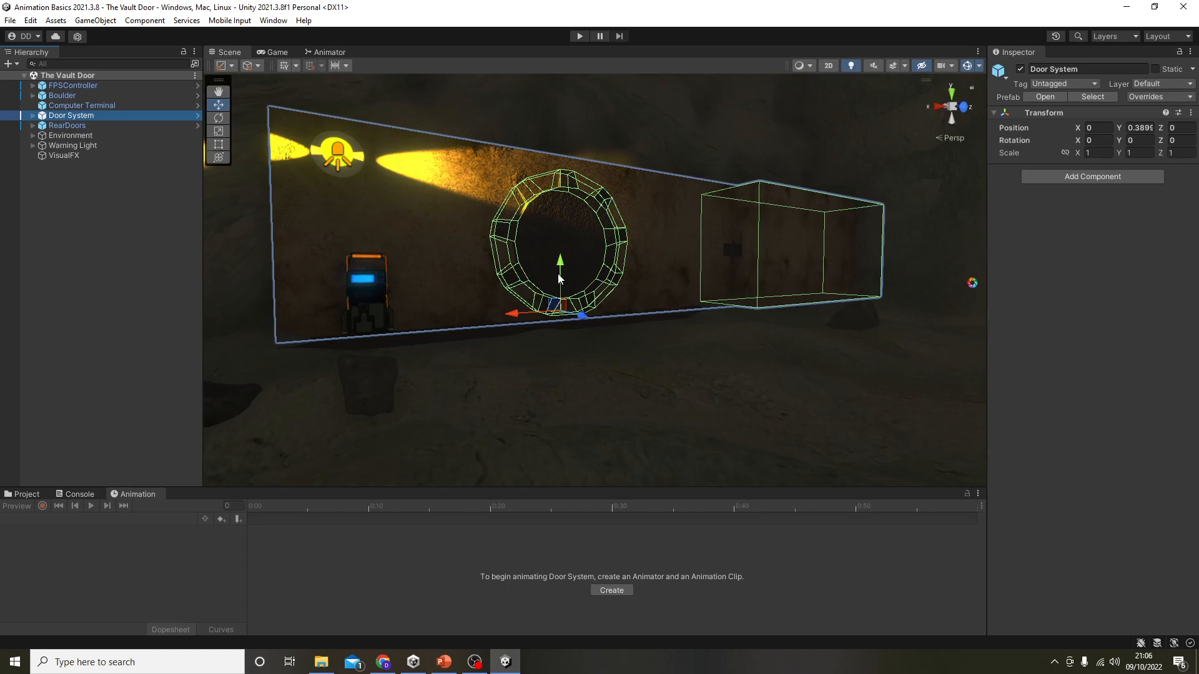
left_click(100, 126)
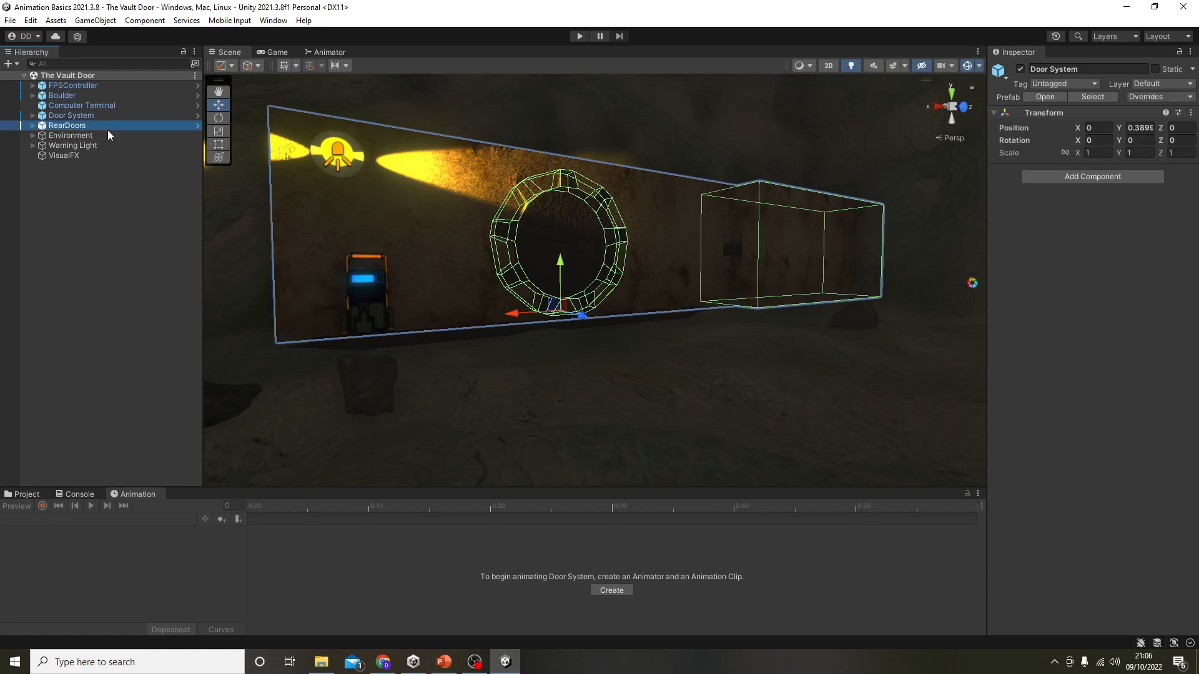
key("w")
right_click_drag(580, 332, 507, 325)
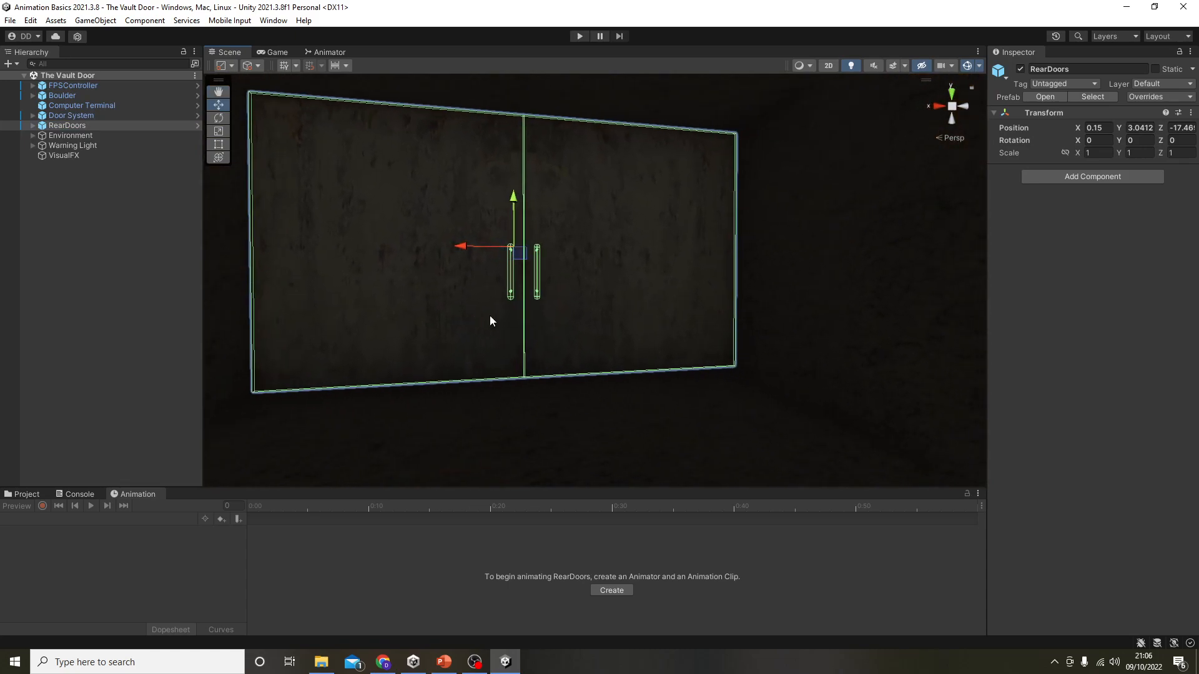
Expand RearDoors and slide its DoorRight child open along X to about -7.07.
left_click(33, 126)
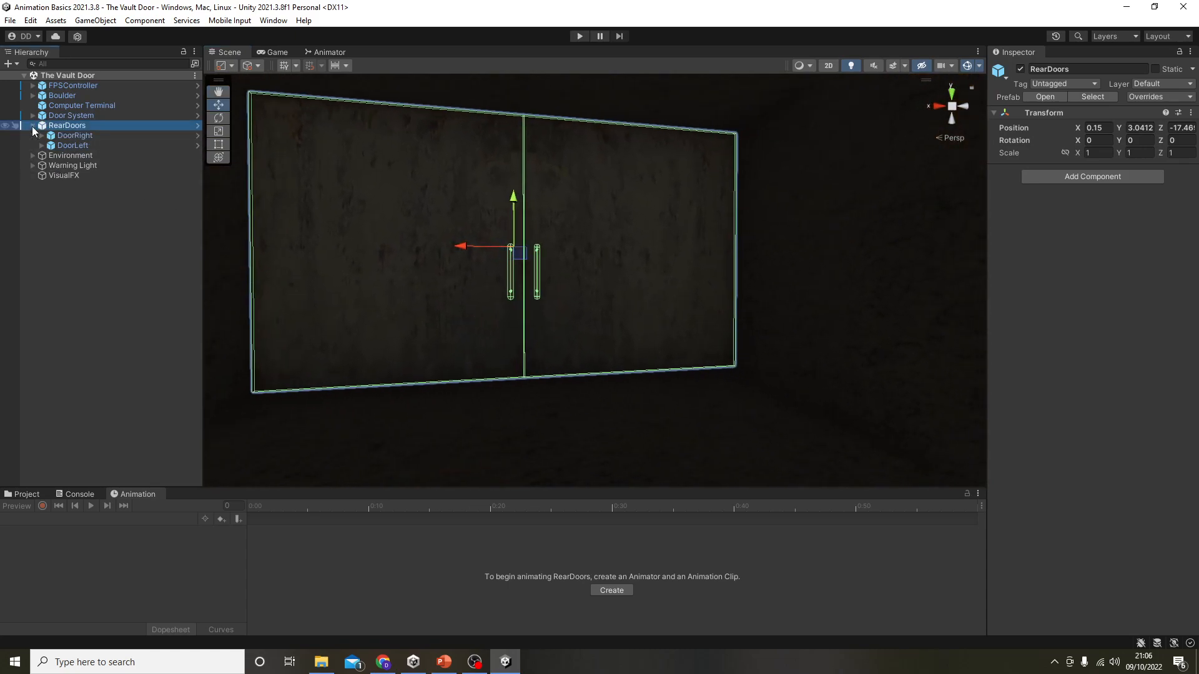
left_click(87, 136)
left_click(95, 145)
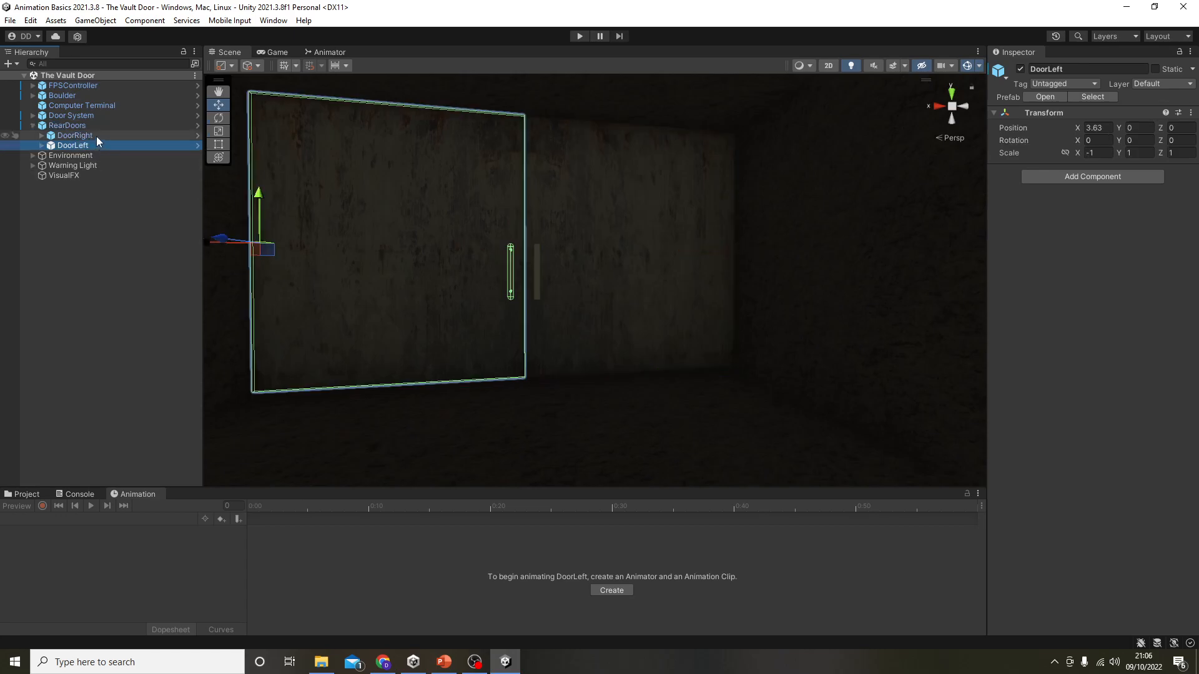
double_click(98, 135)
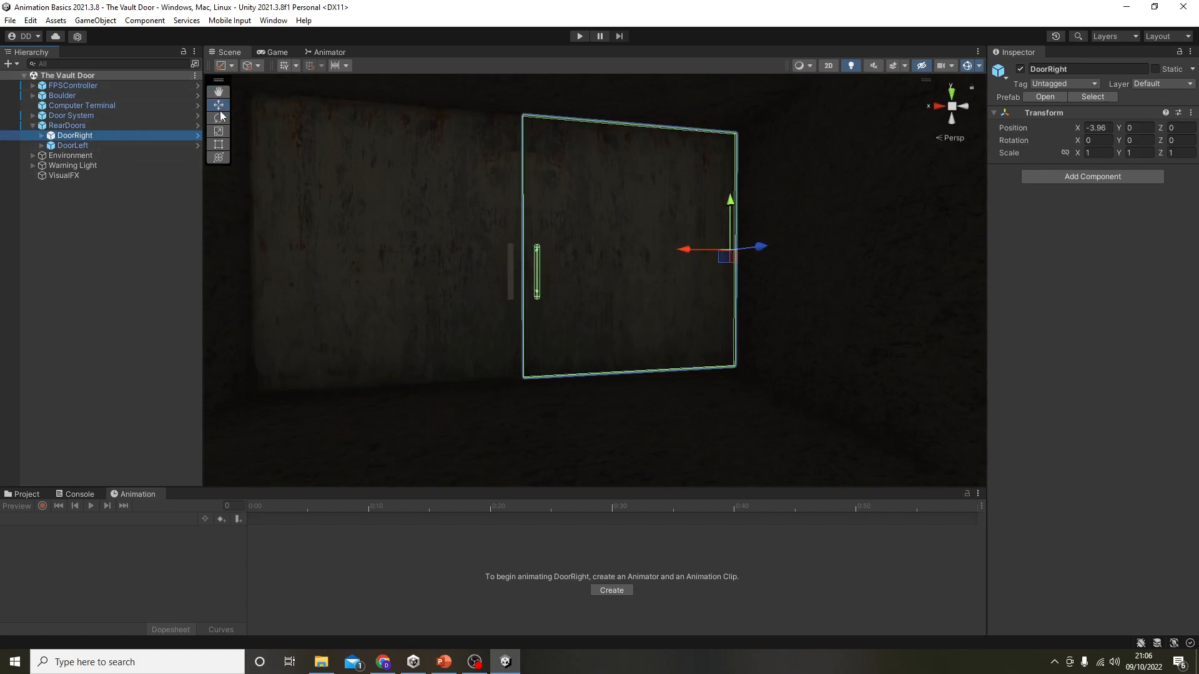
left_click_drag(697, 256, 840, 271)
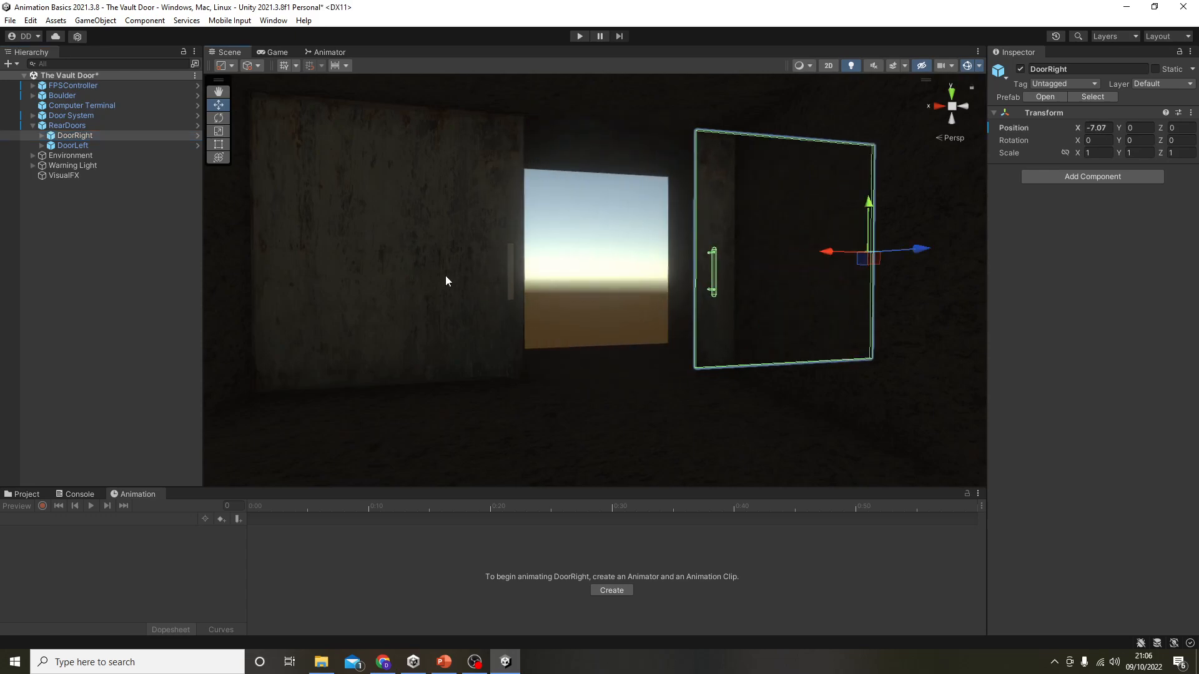
left_click(446, 281)
left_click_drag(469, 245, 311, 257)
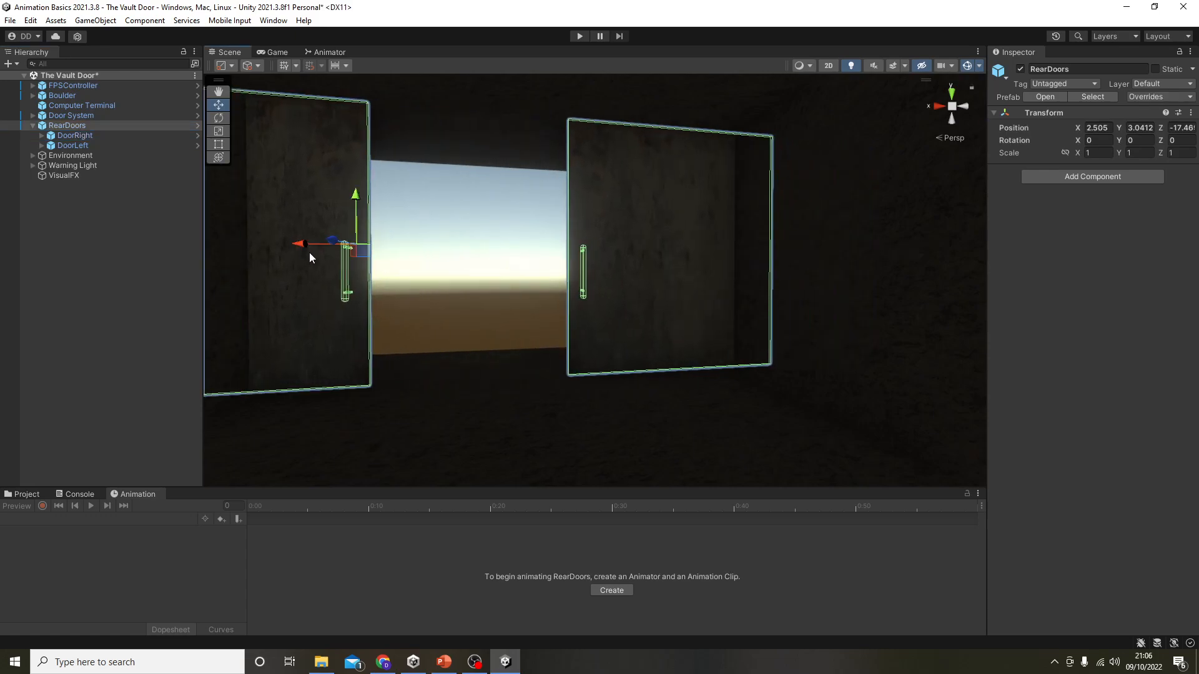
key("ctrl+z")
Slide DoorLeft open along X to about 6.06, and undo the moves of both rear doors.
left_click(78, 136)
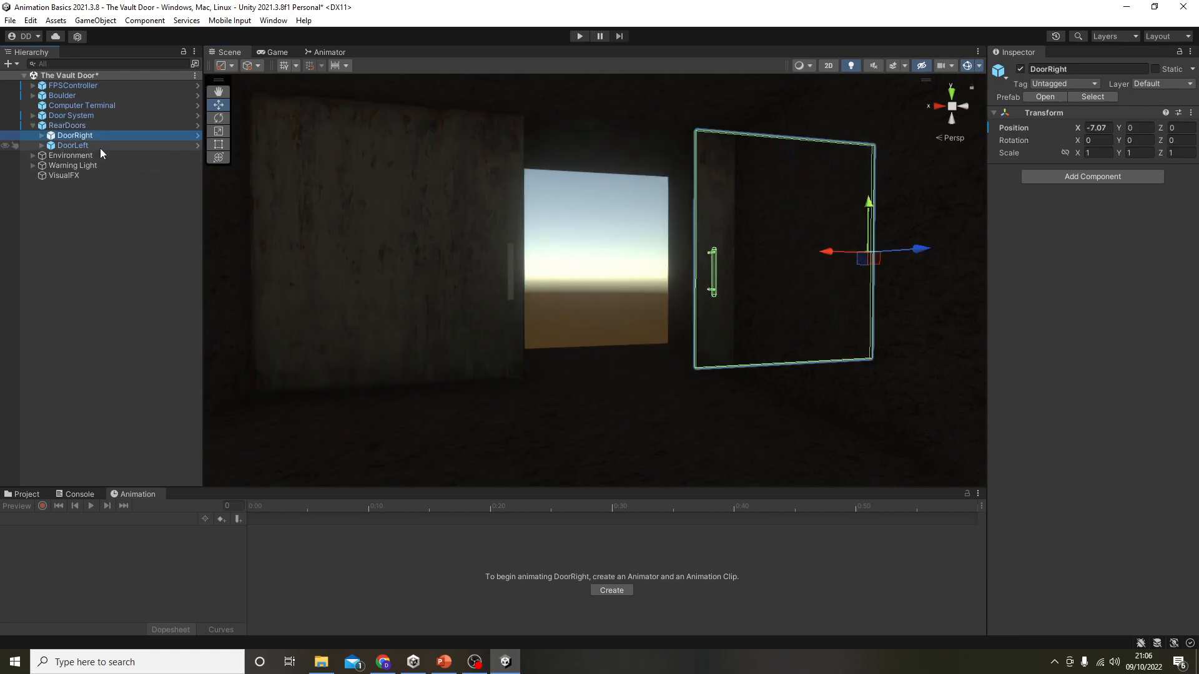
left_click(100, 147)
left_click_drag(219, 248, 1, 256)
key("ctrl+z")
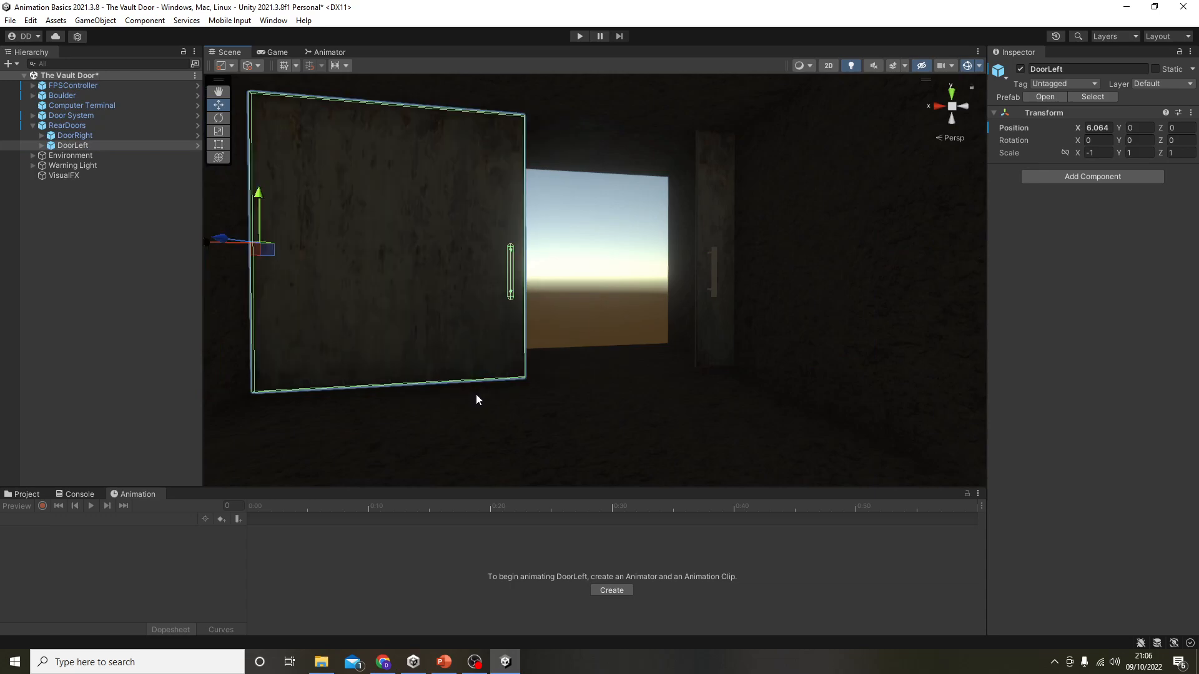
key("ctrl+z")
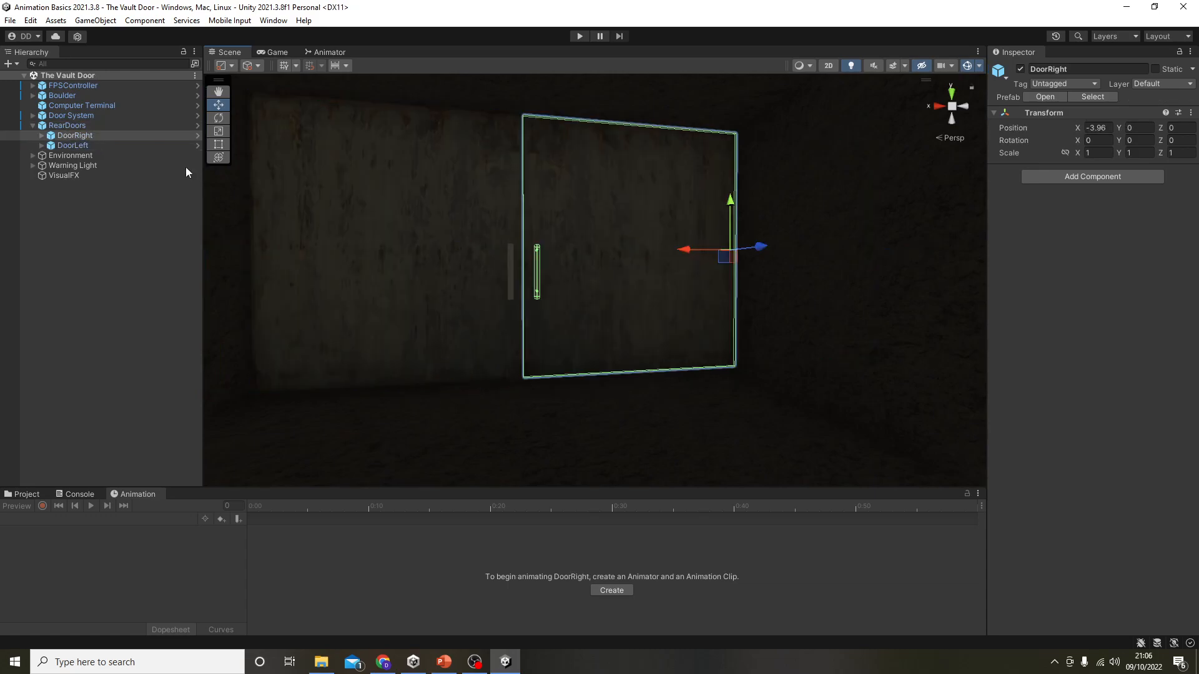
Swing DoorRight open by rotating it to about 74.3 degrees around Y, and undo the rotation.
key("e")
left_click_drag(741, 251, 593, 300)
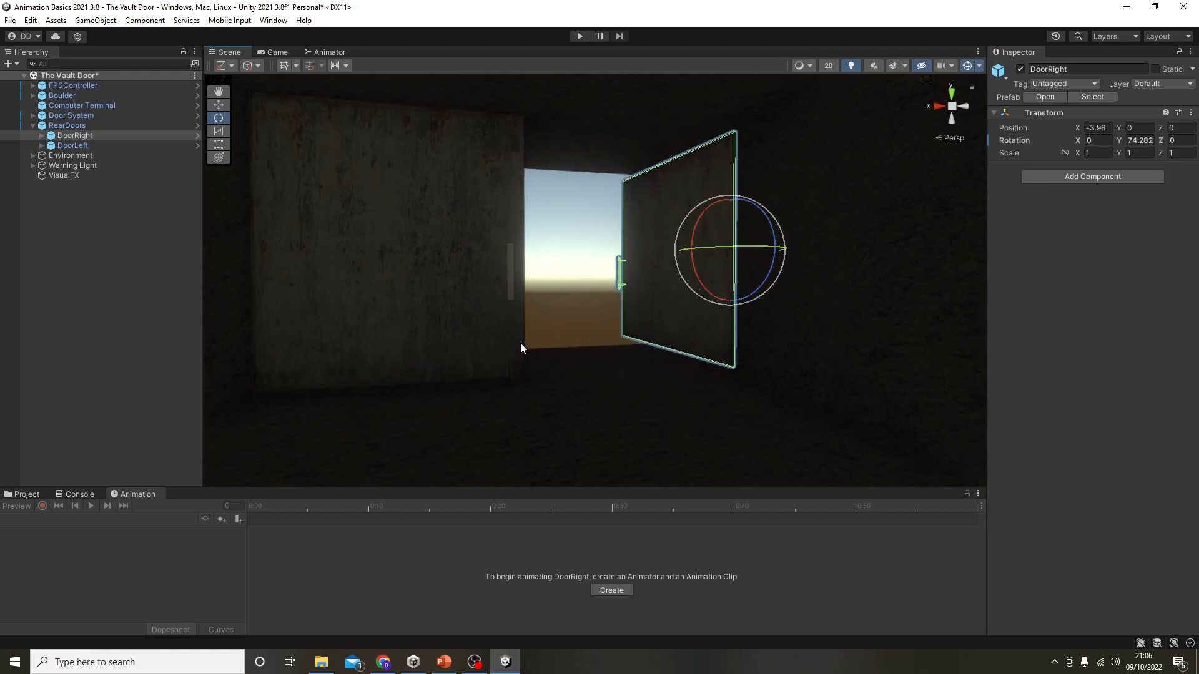
key("ctrl+z")
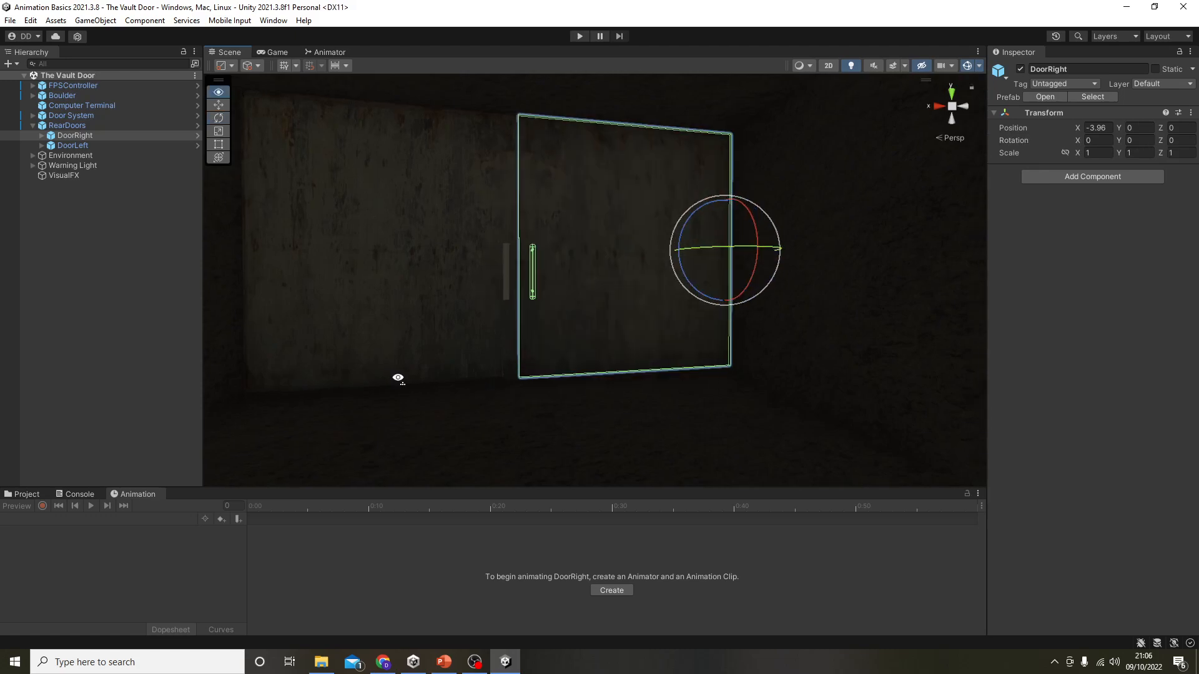
Expand the Door System object to show its child parts and select the parent Door System.
right_click_drag(396, 377, 581, 379)
right_click_drag(361, 381, 687, 379)
right_click_drag(418, 379, 602, 442)
key("w")
key("w")
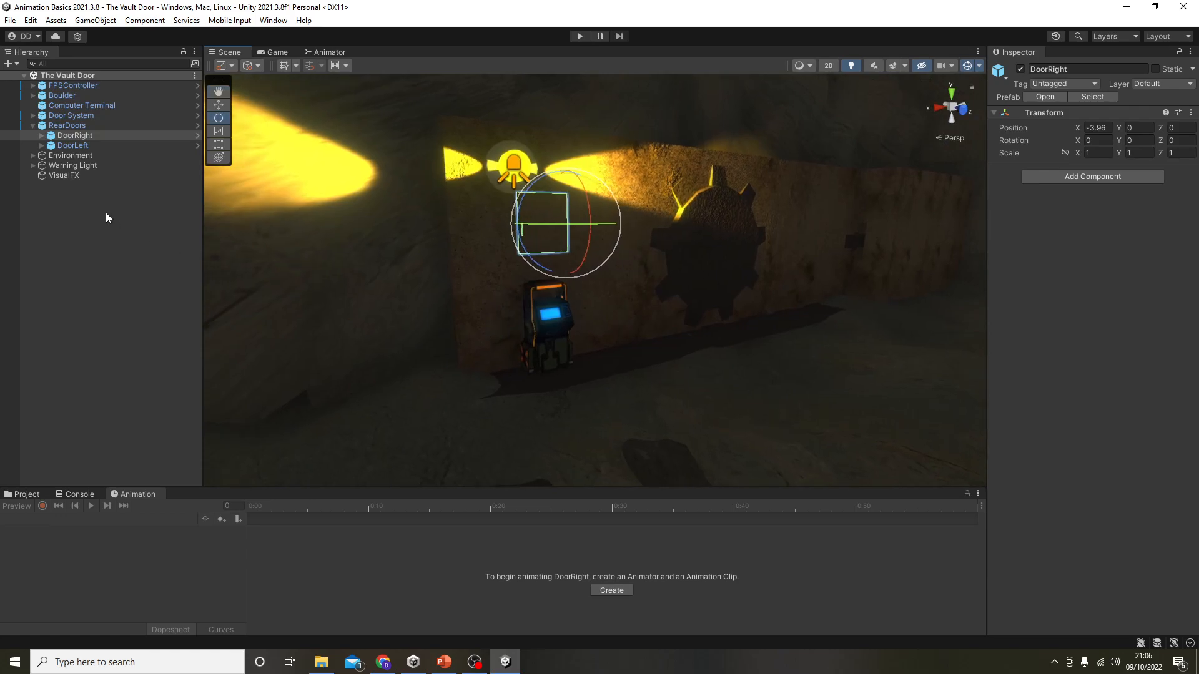
left_click(32, 115)
left_click(86, 117)
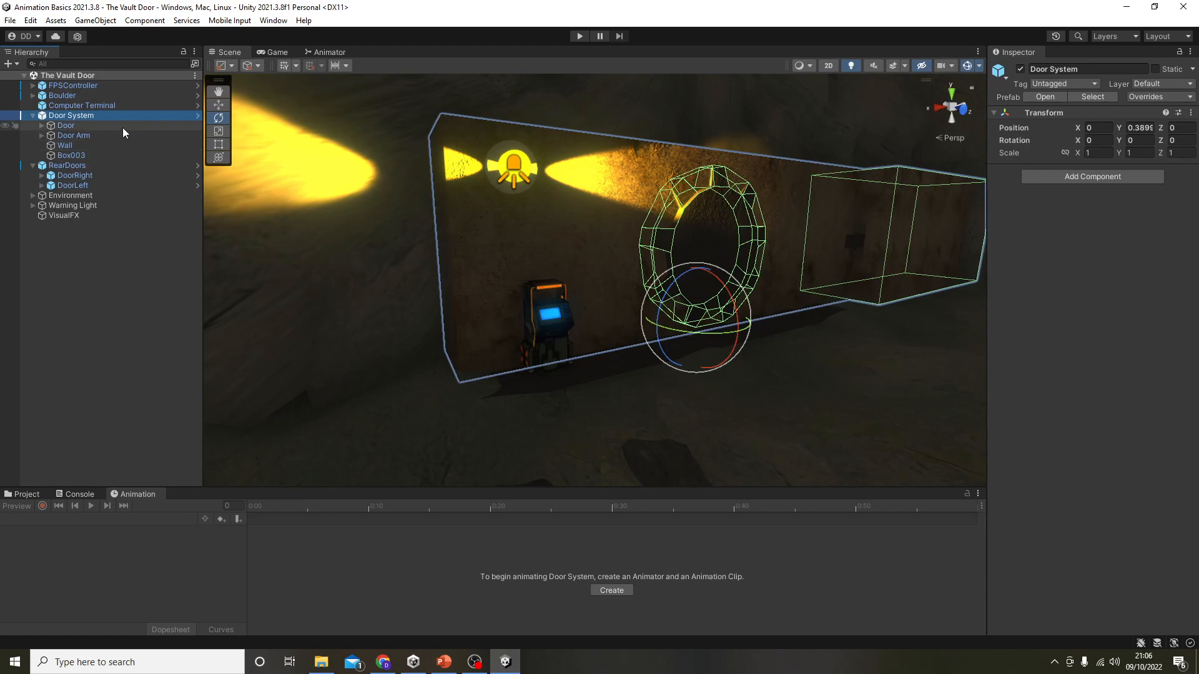
left_click(90, 115)
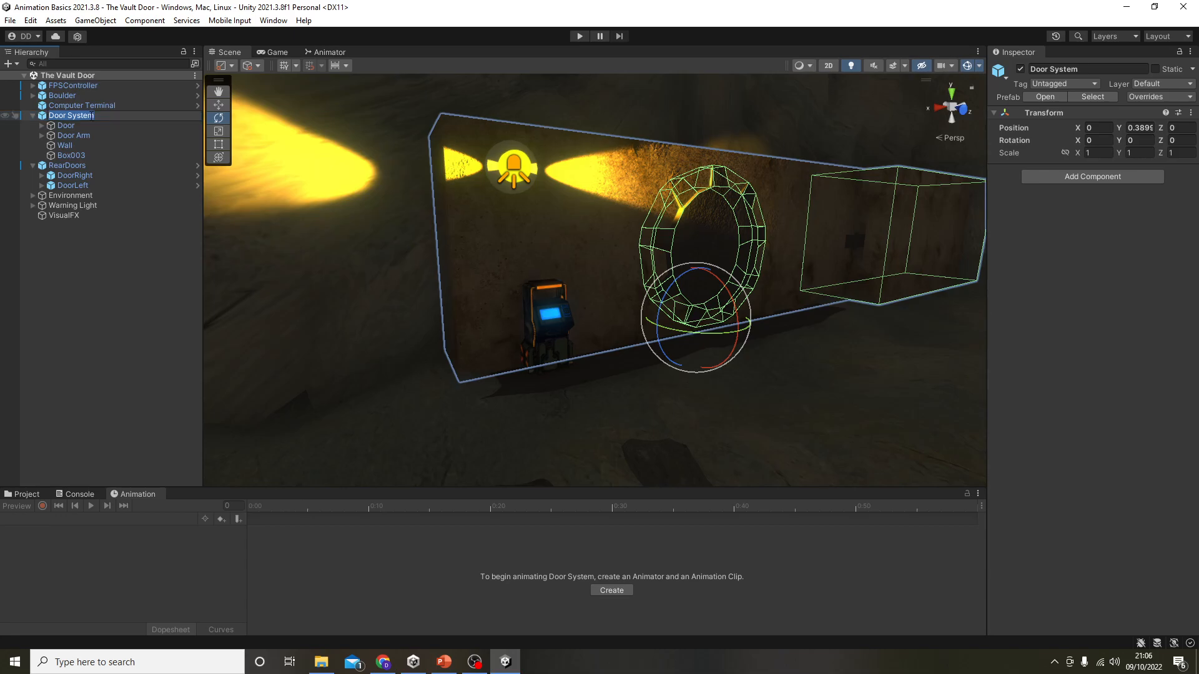
key("Escape")
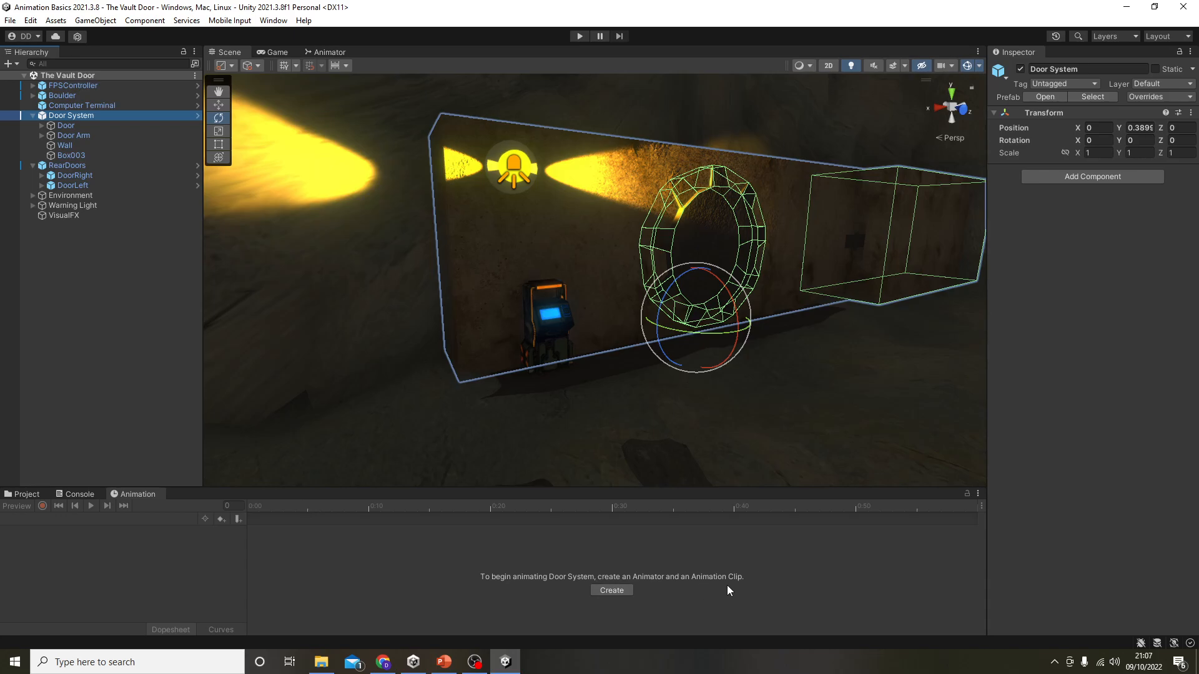
Create an animation clip for the Door System, saved as Door Open in the Animations folder.
middle_click_drag(665, 447, 641, 447)
left_click(610, 590)
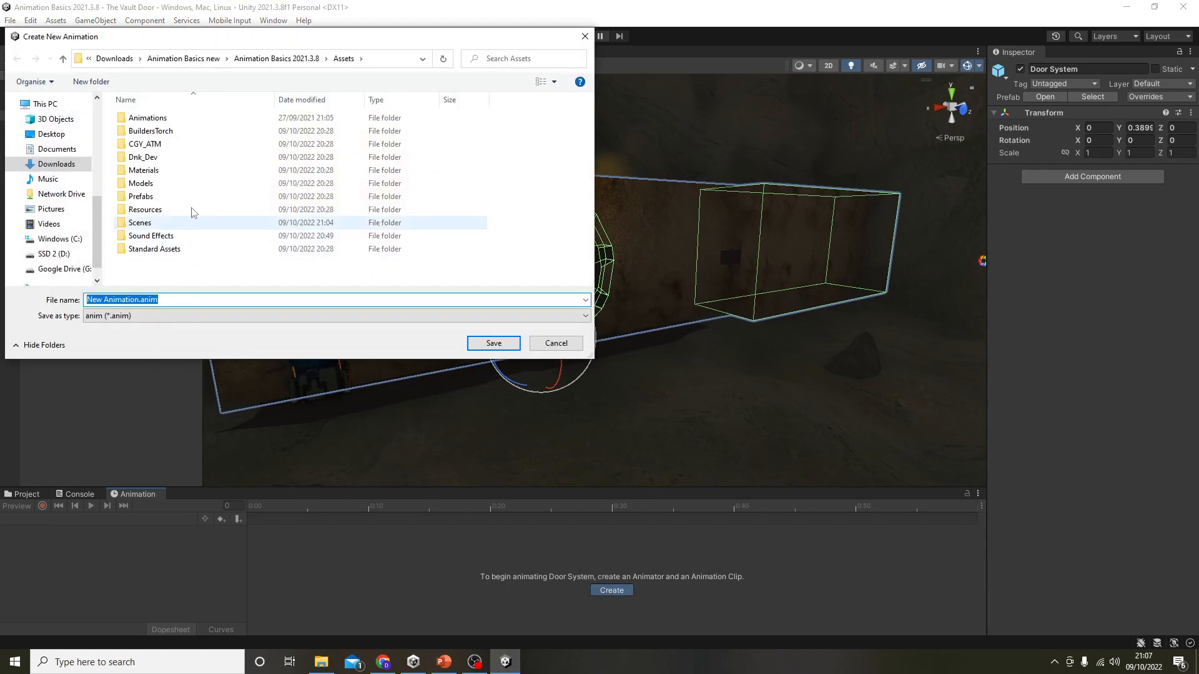
double_click(170, 119)
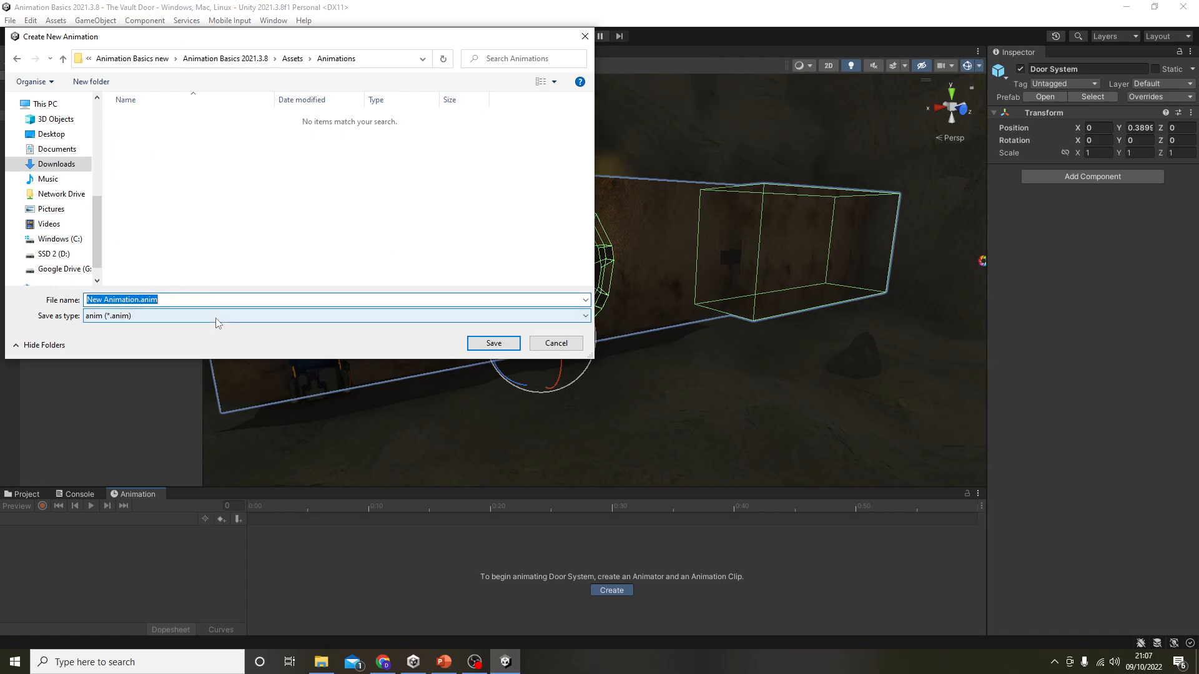
type("Door Open")
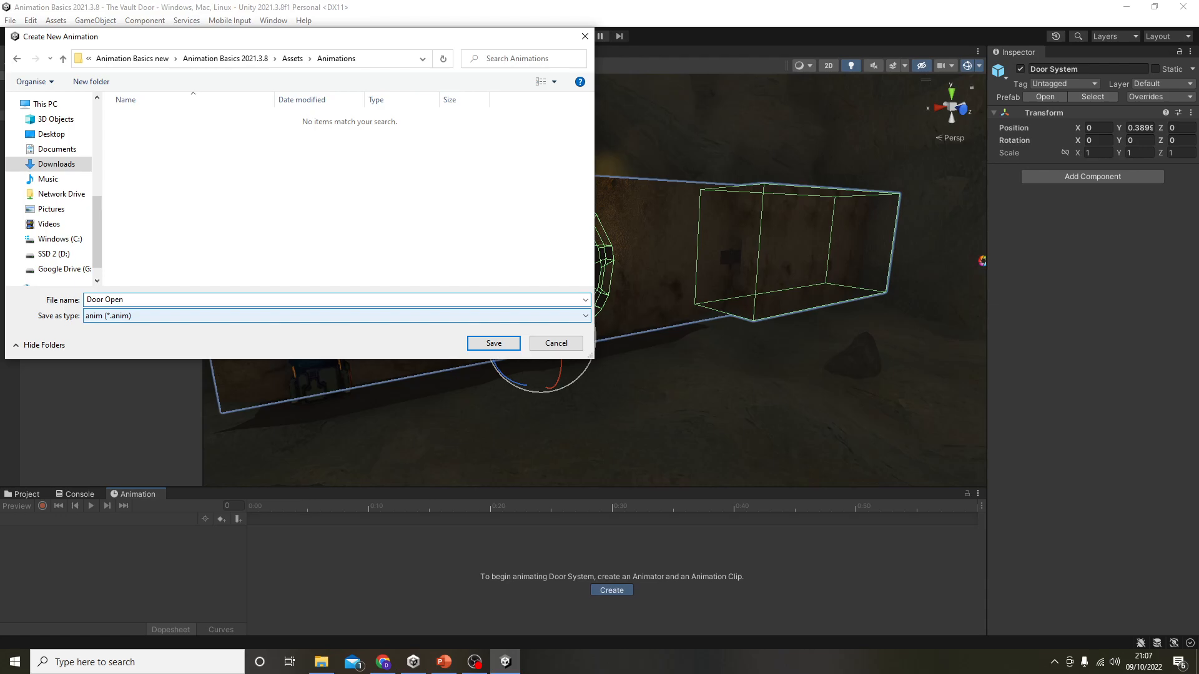
left_click(493, 343)
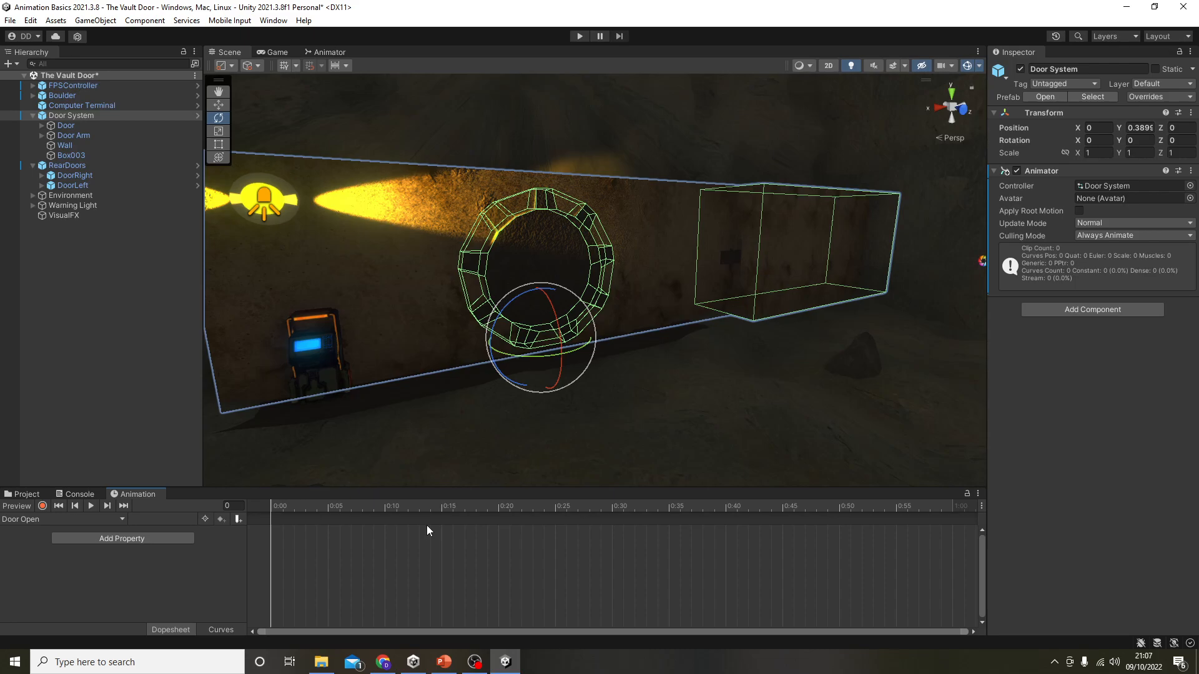
Turn on keyframe recording for the Door Open clip and select the Door child object with the Move tool.
left_click(44, 509)
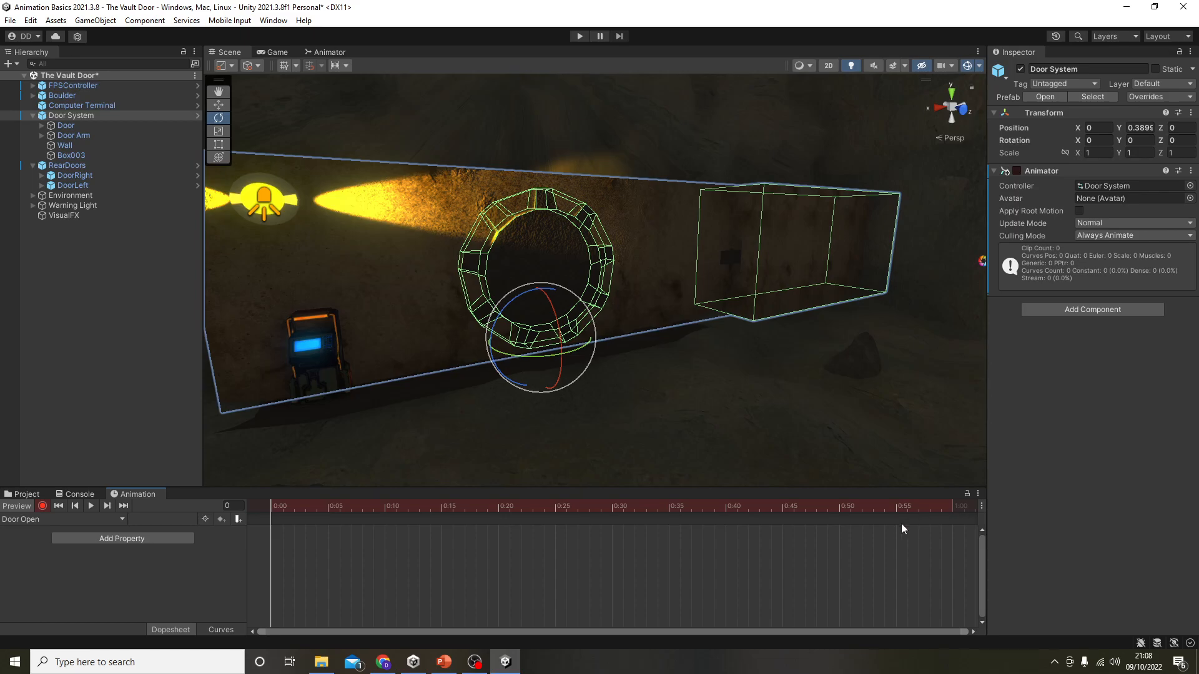
scroll(594, 568, "down", 5)
scroll(594, 568, "down", 5)
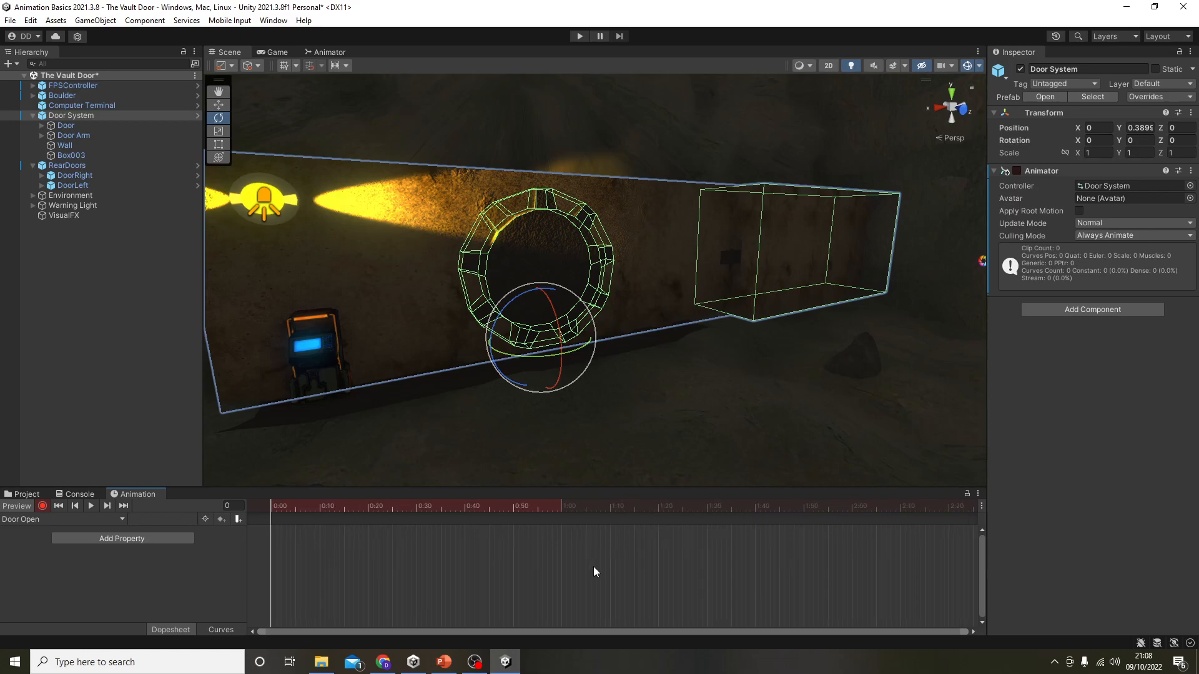
scroll(594, 566, "down", 5)
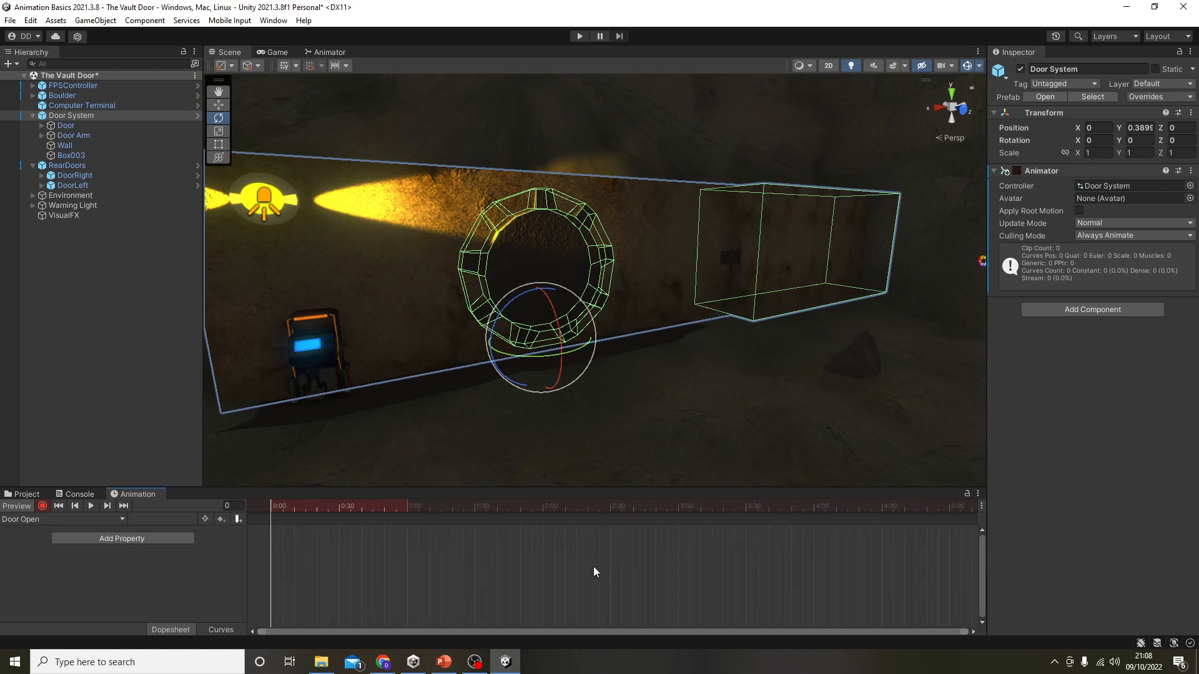
scroll(593, 567, "down", 4)
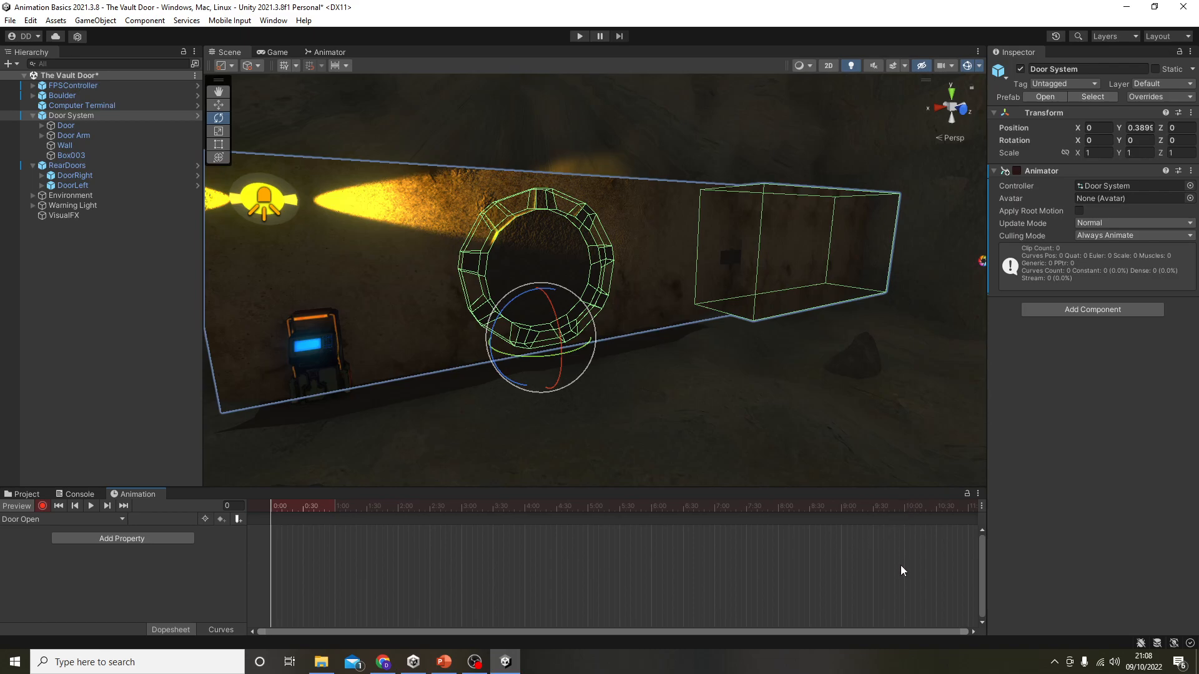
scroll(801, 563, "down", 3)
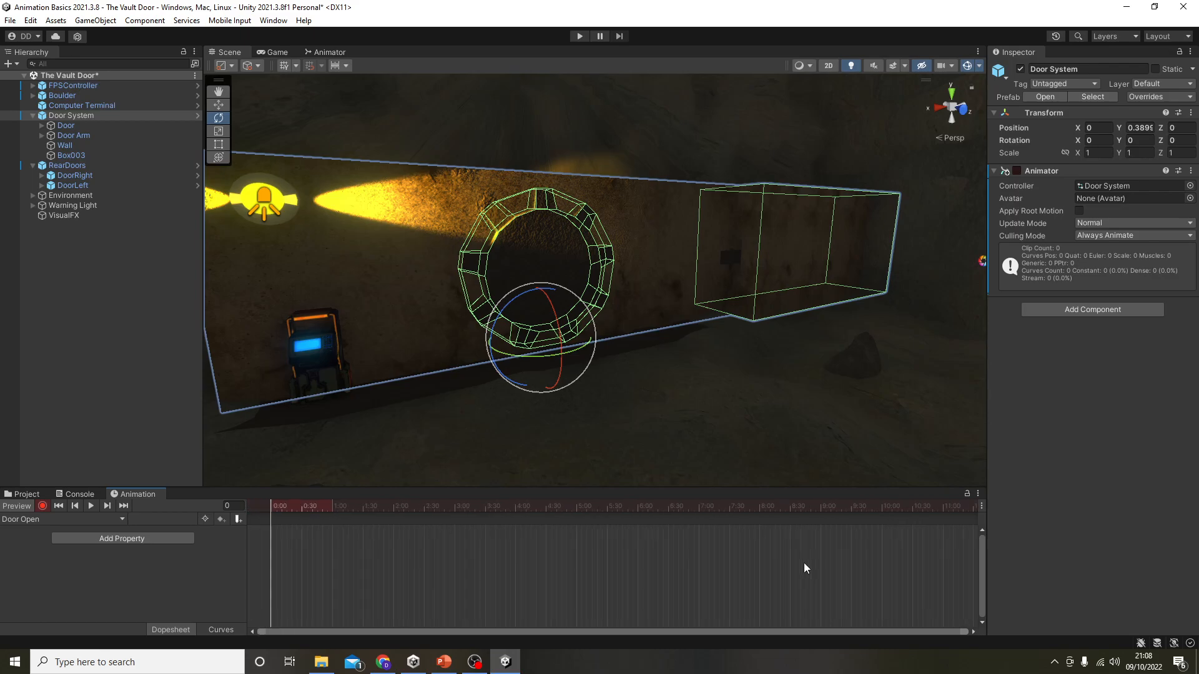
scroll(793, 573, "down", 1)
scroll(797, 581, "up", 1)
left_click(502, 294)
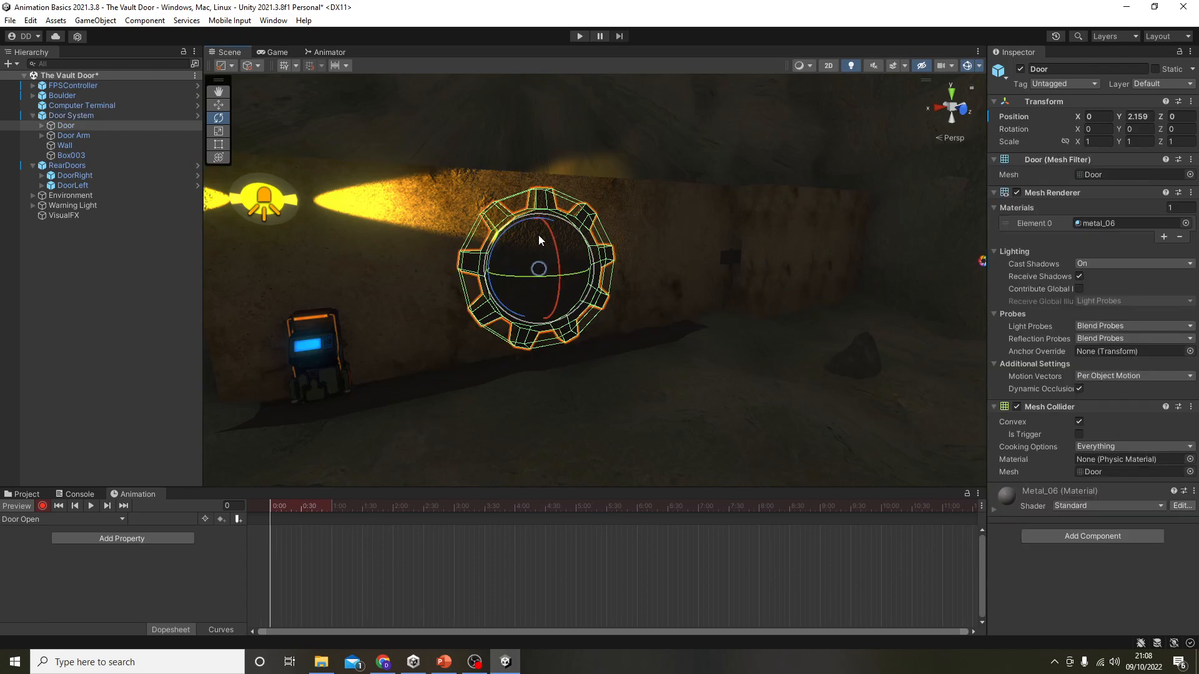
left_click(219, 106)
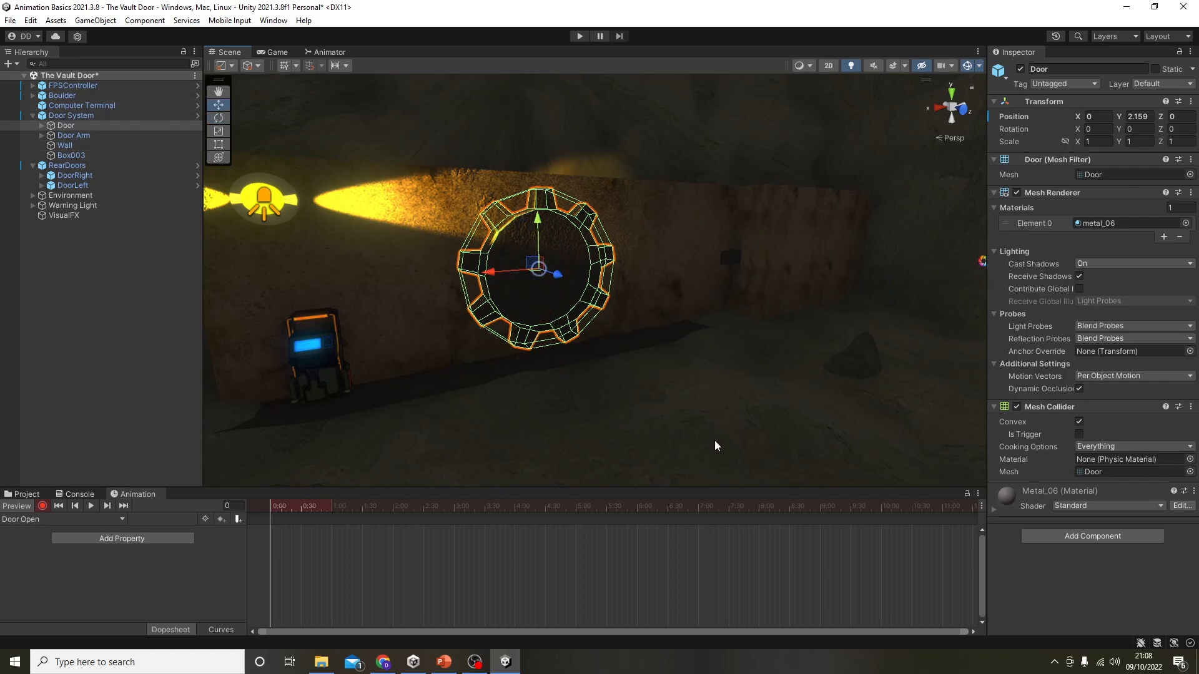
With recording switched off, try moving the Door to about X -4.53 and Z 1.07, undo it, and resume recording.
left_click(42, 506)
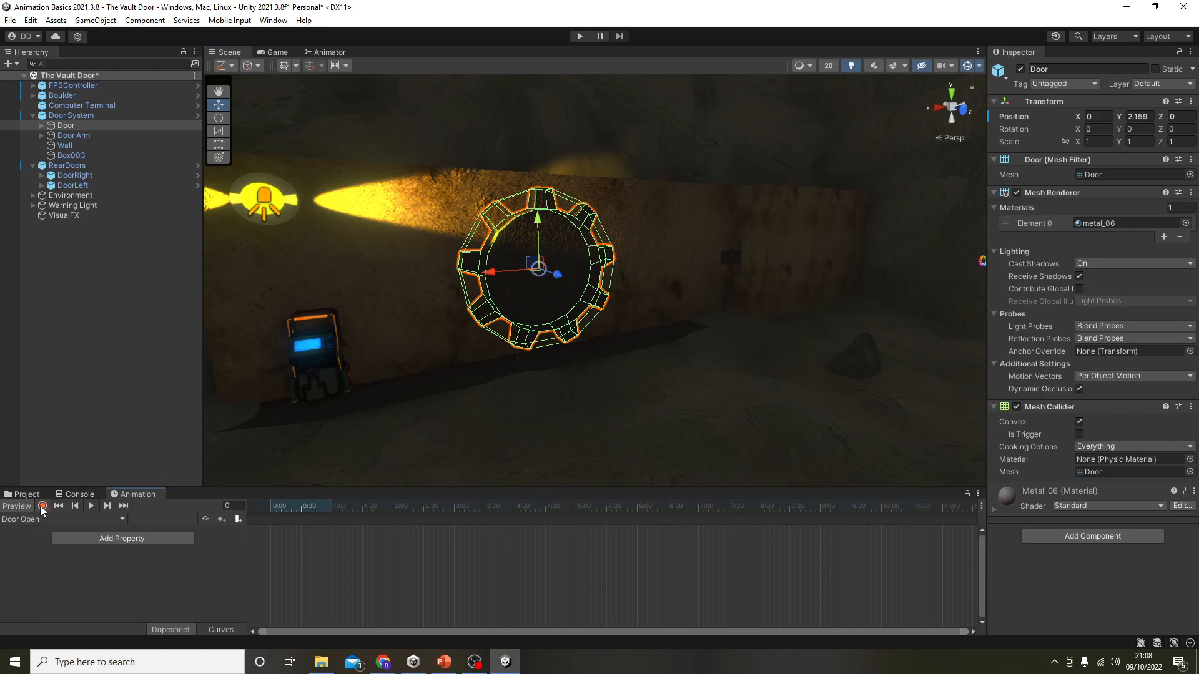
right_click_drag(437, 395, 481, 376)
middle_click_drag(482, 376, 492, 376)
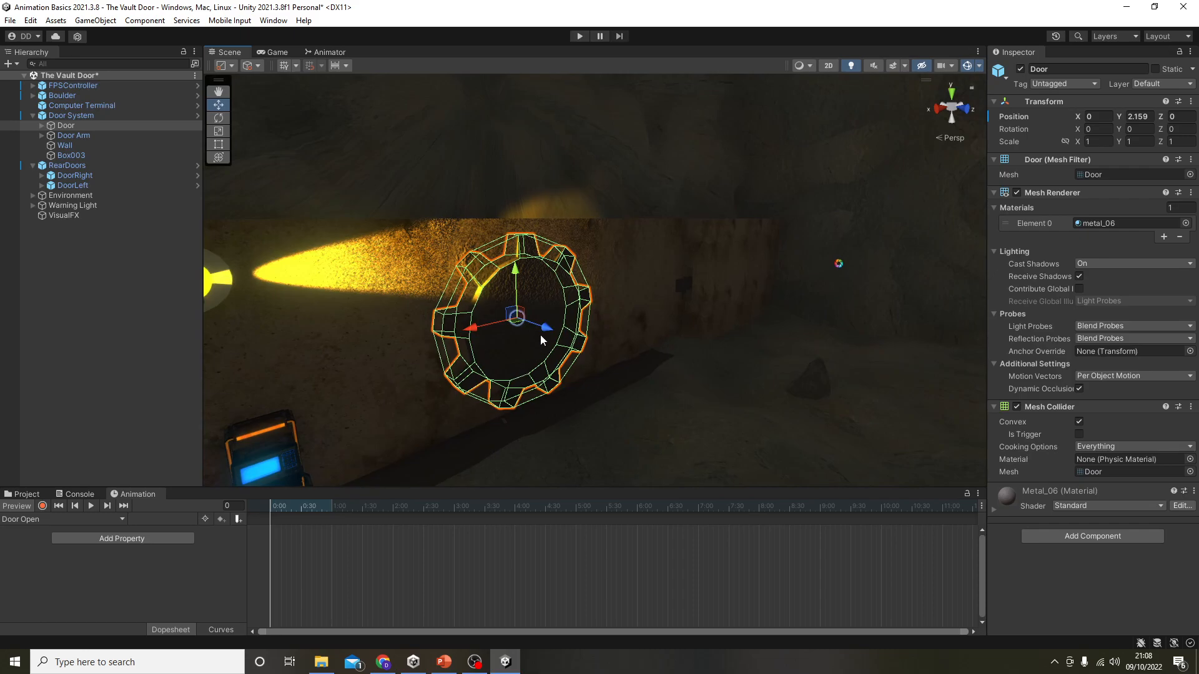
left_click_drag(542, 329, 617, 313)
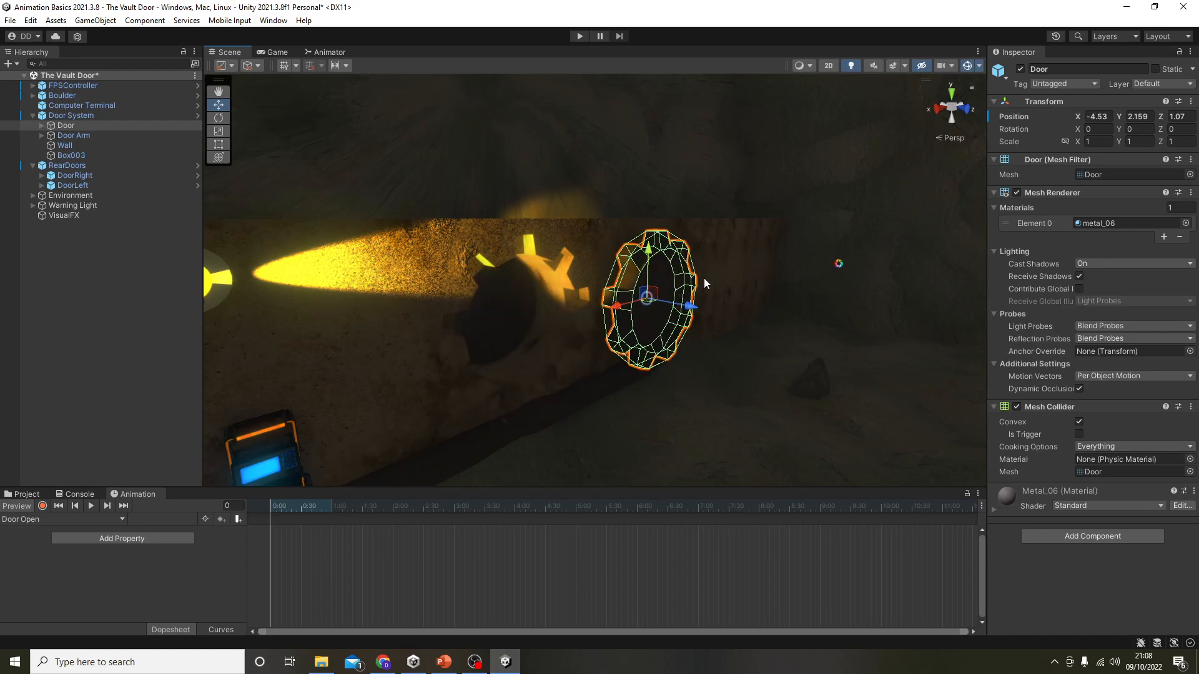
right_click_drag(594, 408, 604, 440)
key("w")
key("s")
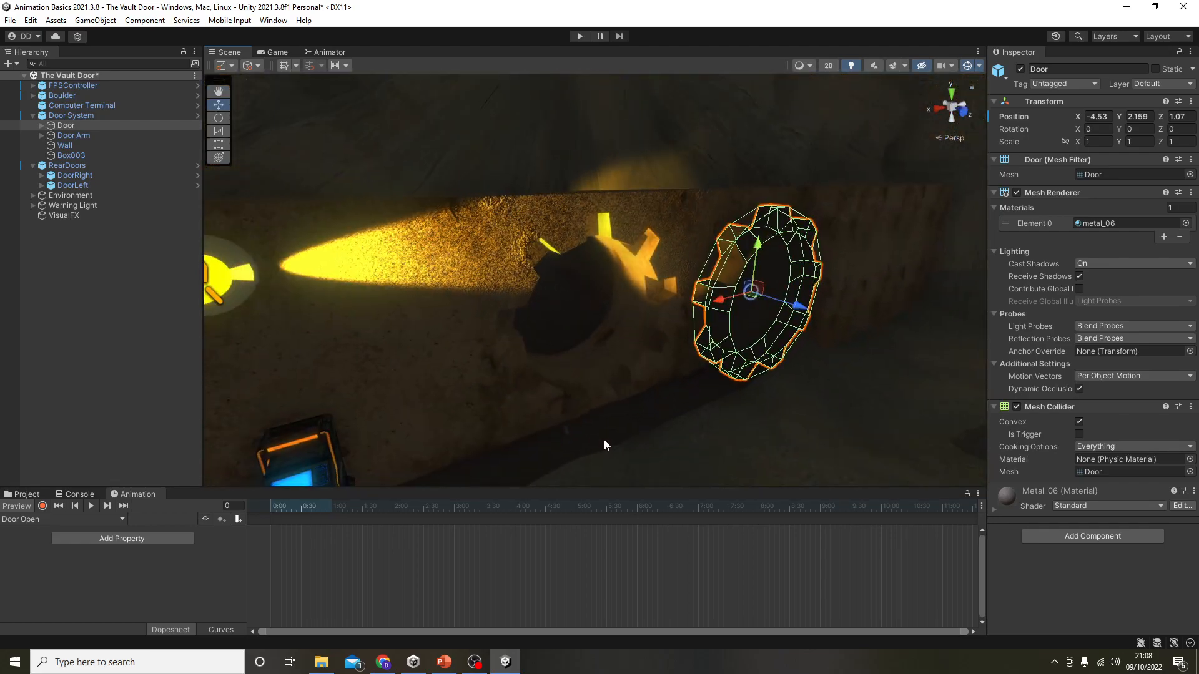
key("ctrl+z")
key("ctrl+z")
left_click(44, 509)
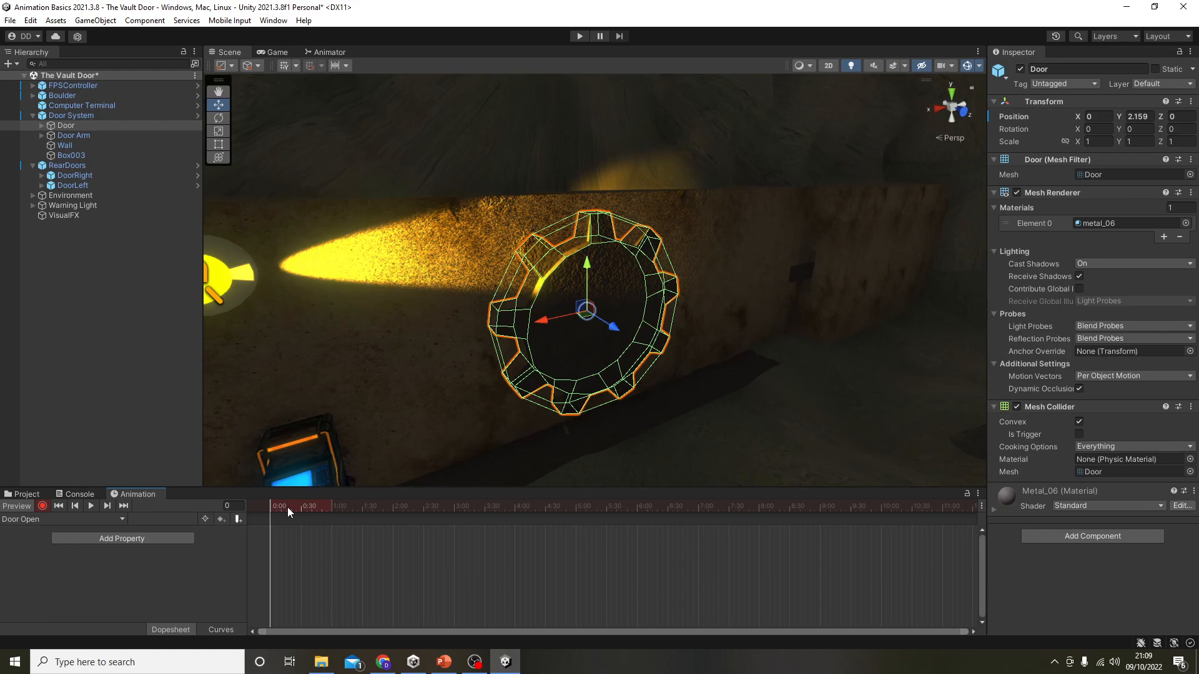
Set the Door Open clip's playhead to frame 180.
left_click_drag(287, 507, 405, 550)
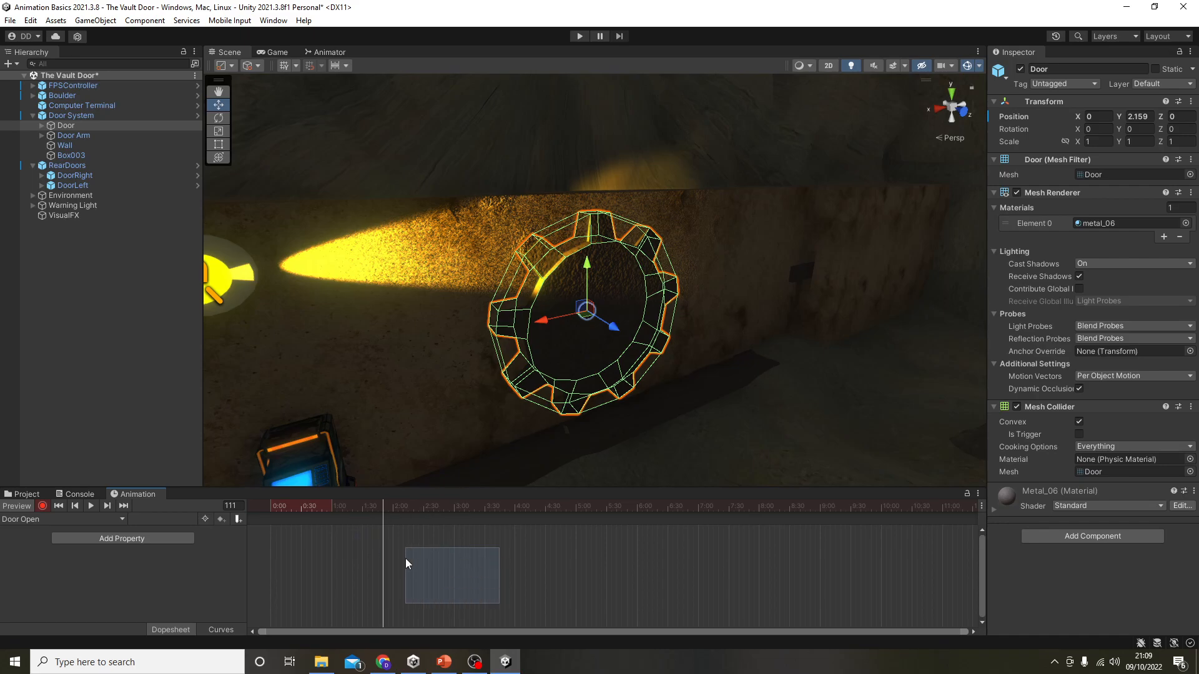
left_click_drag(381, 507, 455, 519)
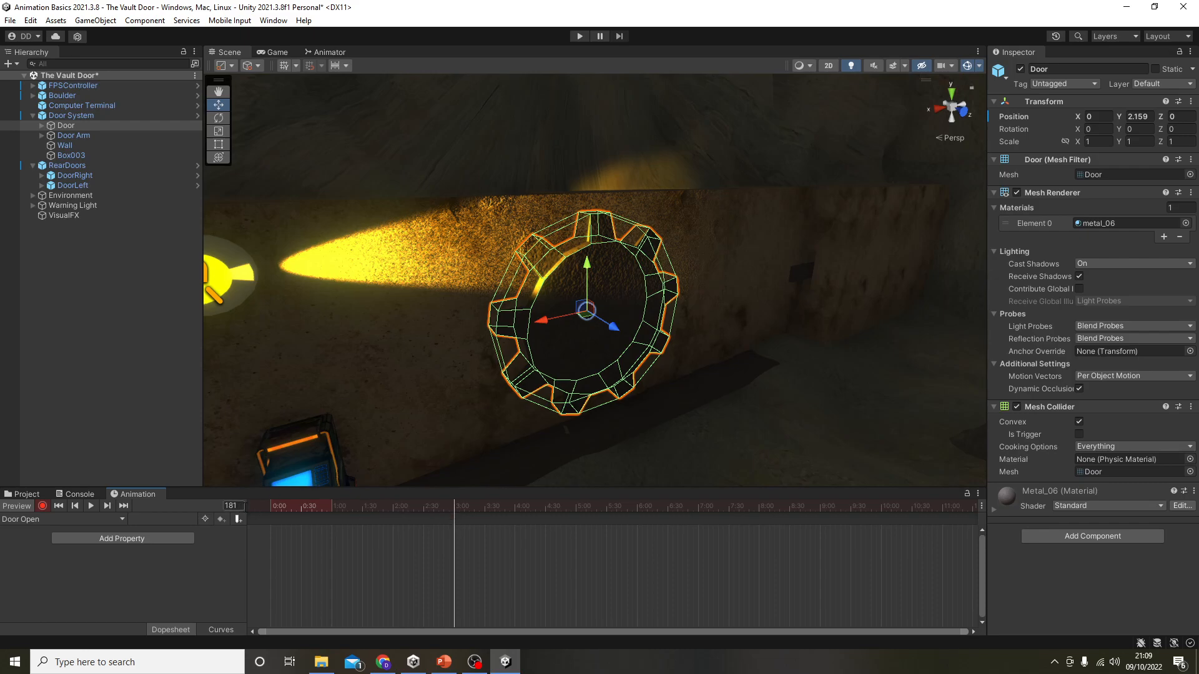
left_click(232, 506)
left_click_drag(241, 506, 215, 508)
scroll(447, 561, "up", 5)
scroll(446, 562, "down", 4)
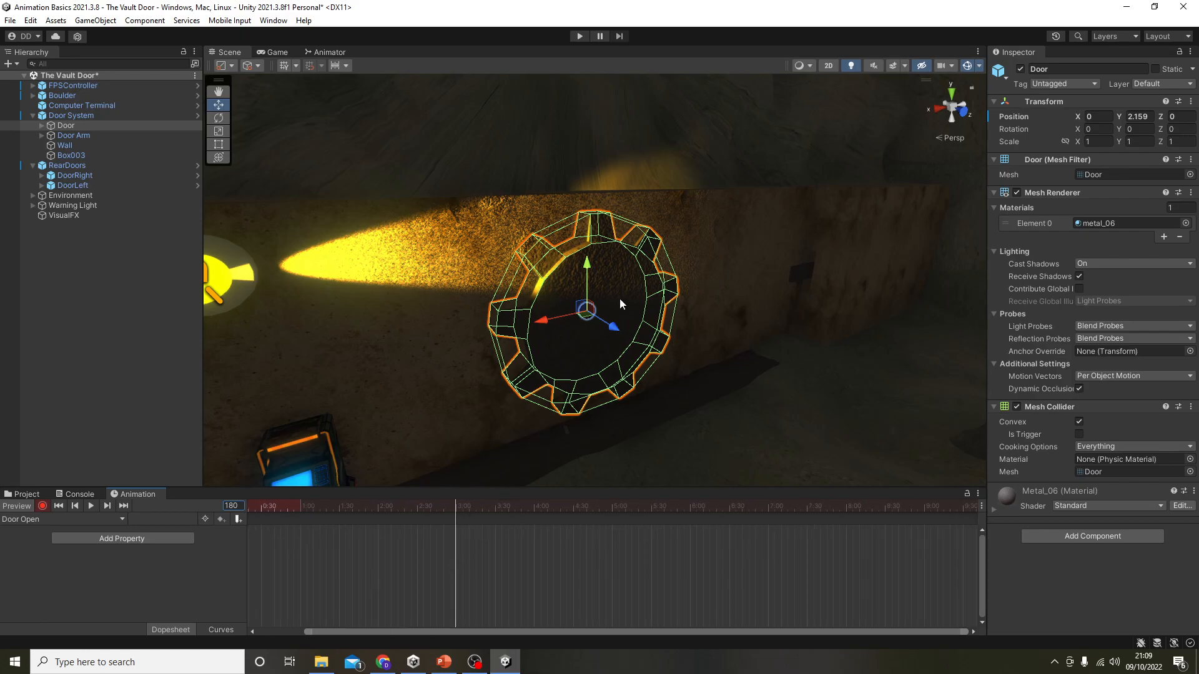
Try pulling the Door out of the wall along Z to about 0.64 at frame 180, and undo the move.
left_click(62, 125)
left_click(76, 116)
left_click(76, 125)
right_click_drag(500, 377, 558, 391)
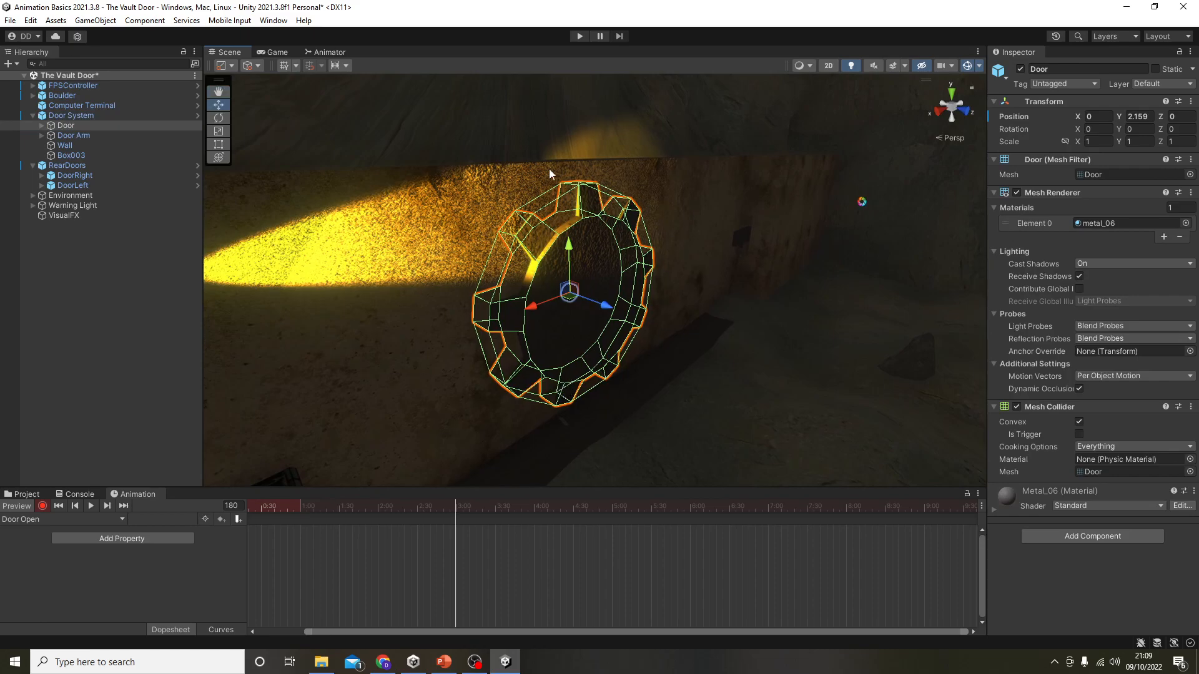
left_click_drag(613, 407, 434, 433, "alt")
key("w")
right_click_drag(435, 434, 494, 371)
left_click_drag(572, 326, 571, 350)
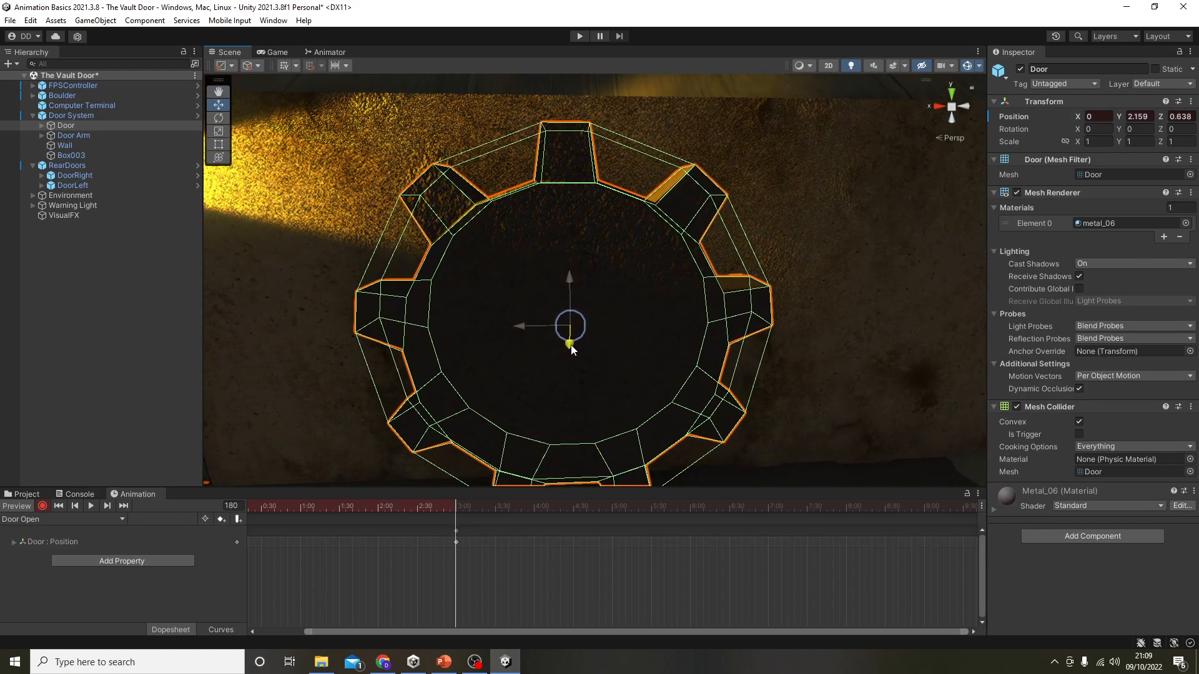
key("ctrl+z")
Keyframe the Door at frame 180 by pulling it out of the wall along Z to about 0.78.
left_click_drag(543, 421, 668, 396, "alt")
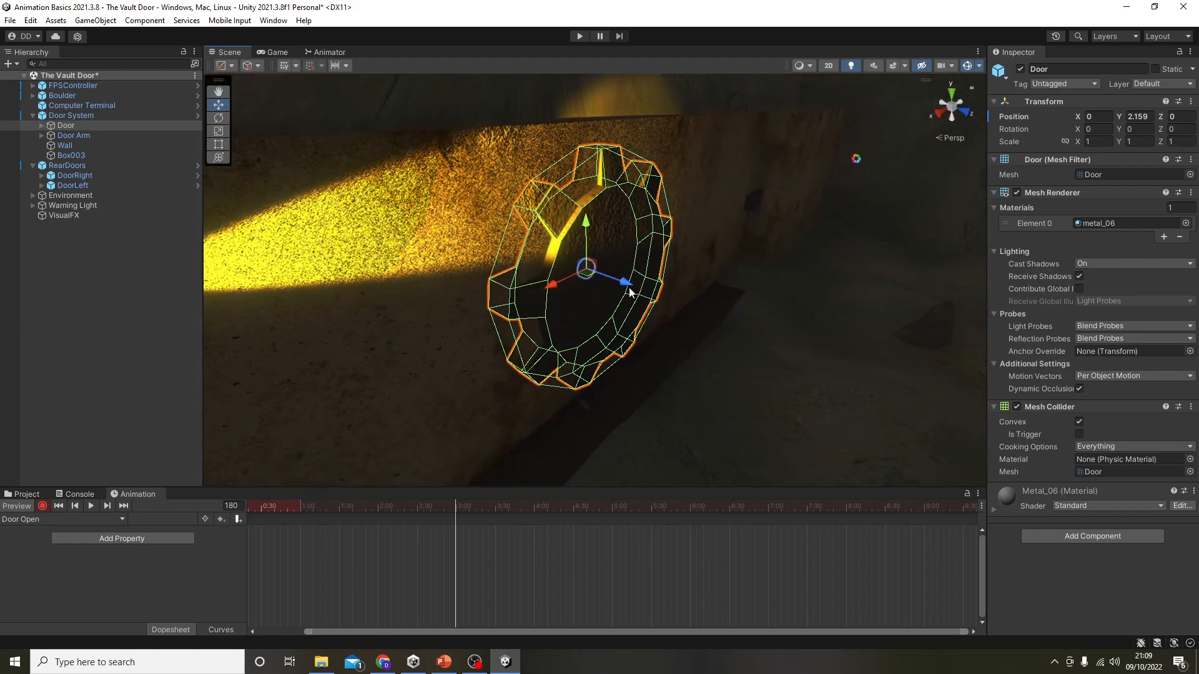
left_click_drag(627, 286, 658, 309)
left_click(465, 634)
left_click_drag(455, 632, 404, 631)
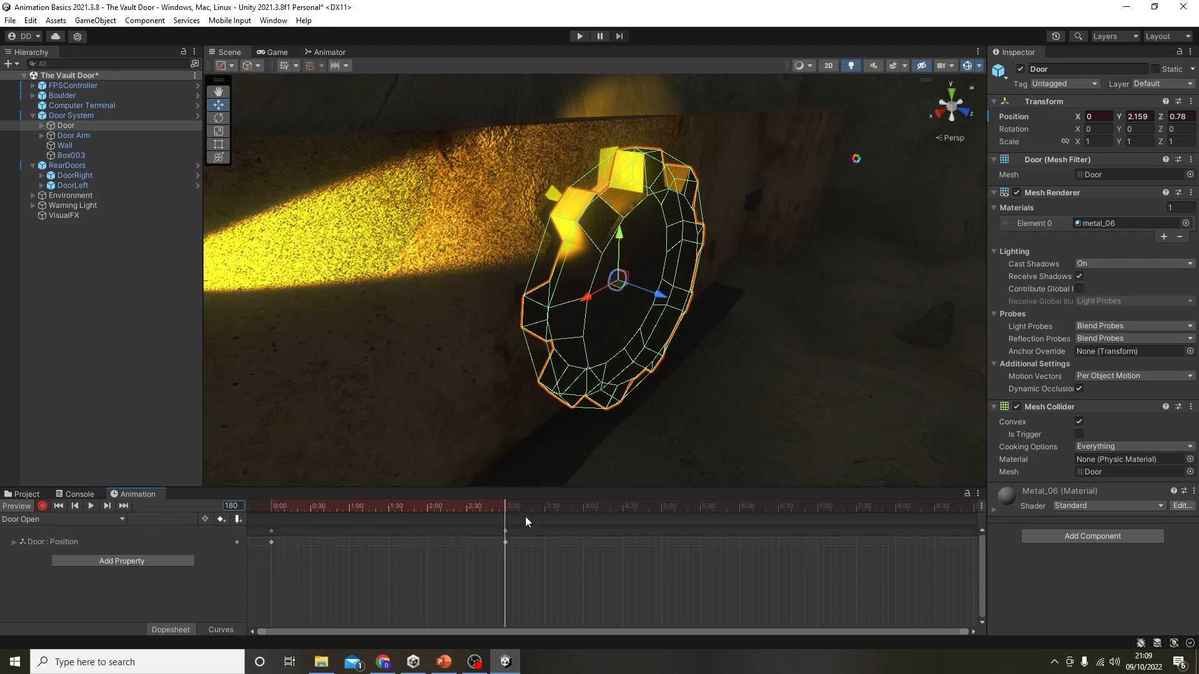
Return to frame 0 and play the Door Open clip to preview the door coming out of the wall.
left_click_drag(500, 506, 250, 517)
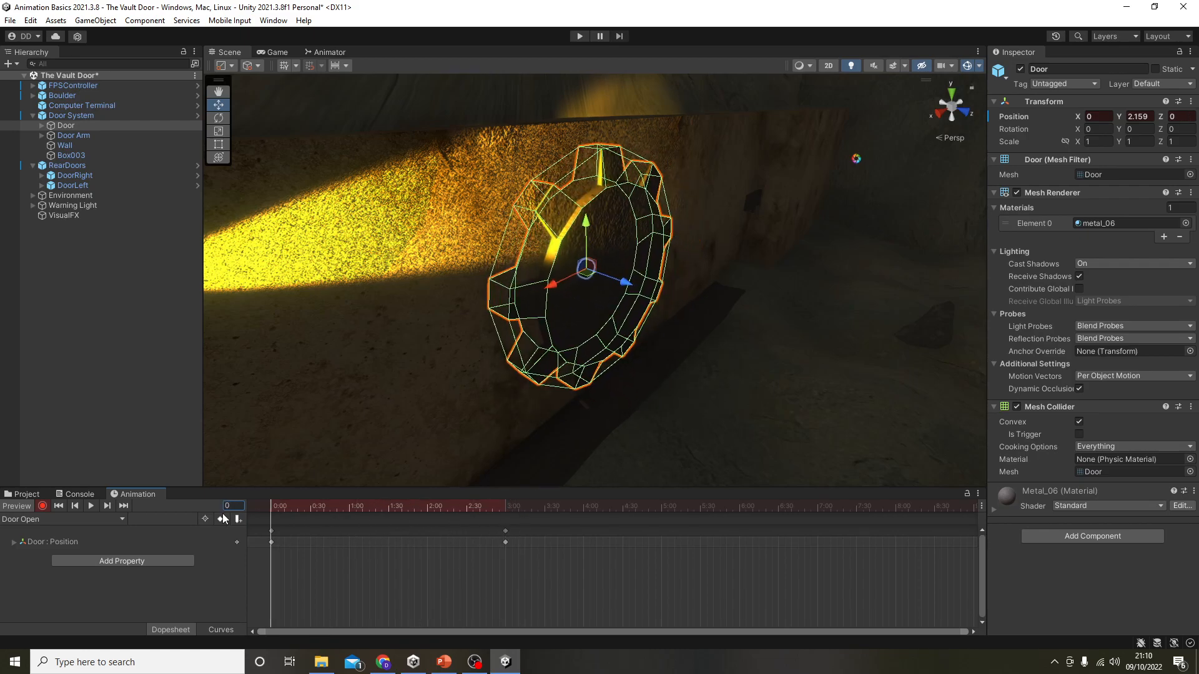
left_click(92, 507)
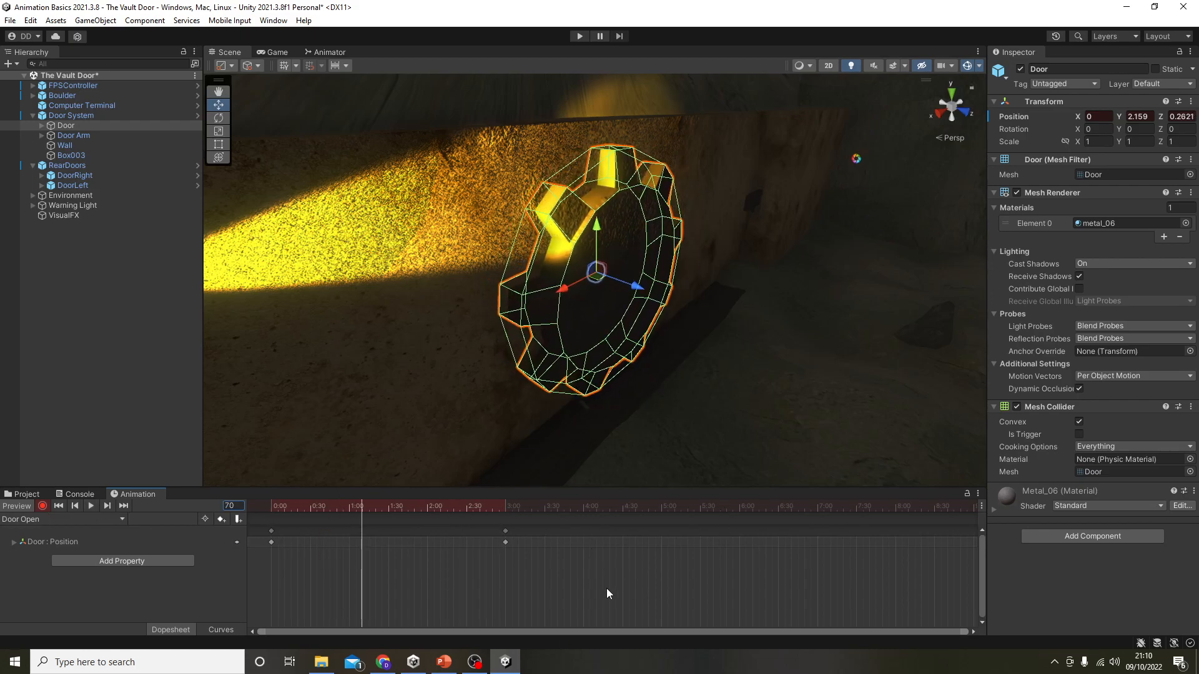
left_click_drag(369, 507, 575, 557)
Keyframe the Door at frame 600 by sliding it along the wall in X to about -5.29.
left_click_drag(817, 582, 894, 596)
scroll(898, 614, "down", 2)
scroll(871, 522, "down", 1)
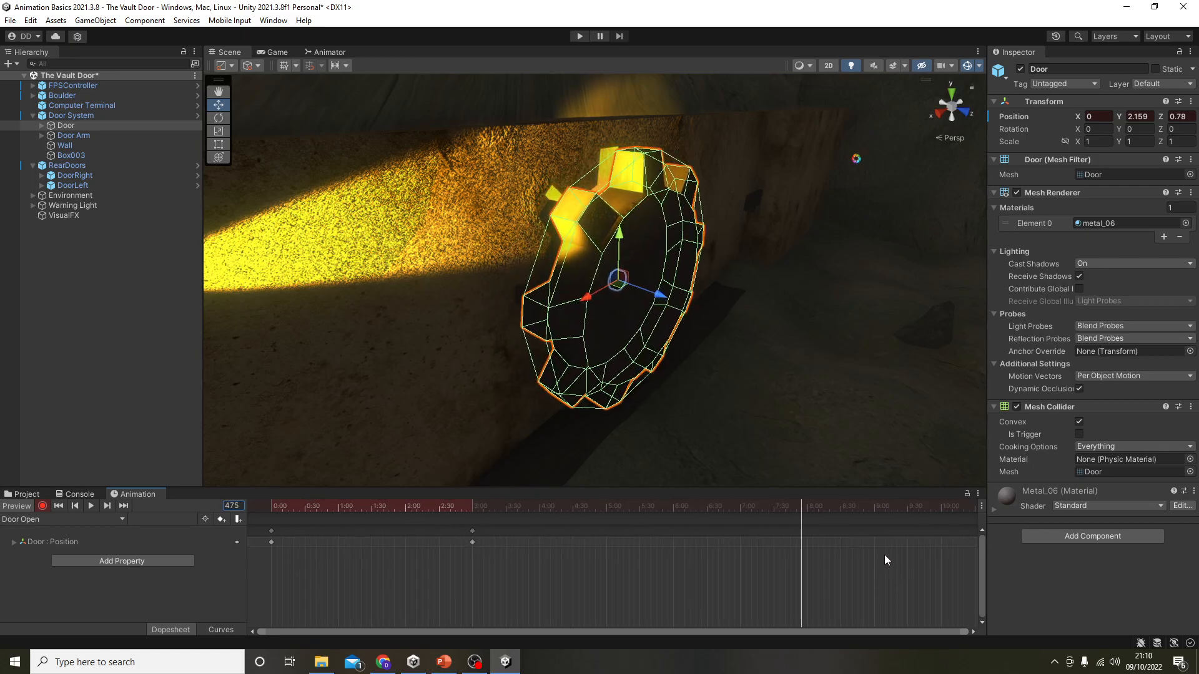
left_click_drag(868, 506, 942, 522)
left_click_drag(630, 400, 532, 398, "alt")
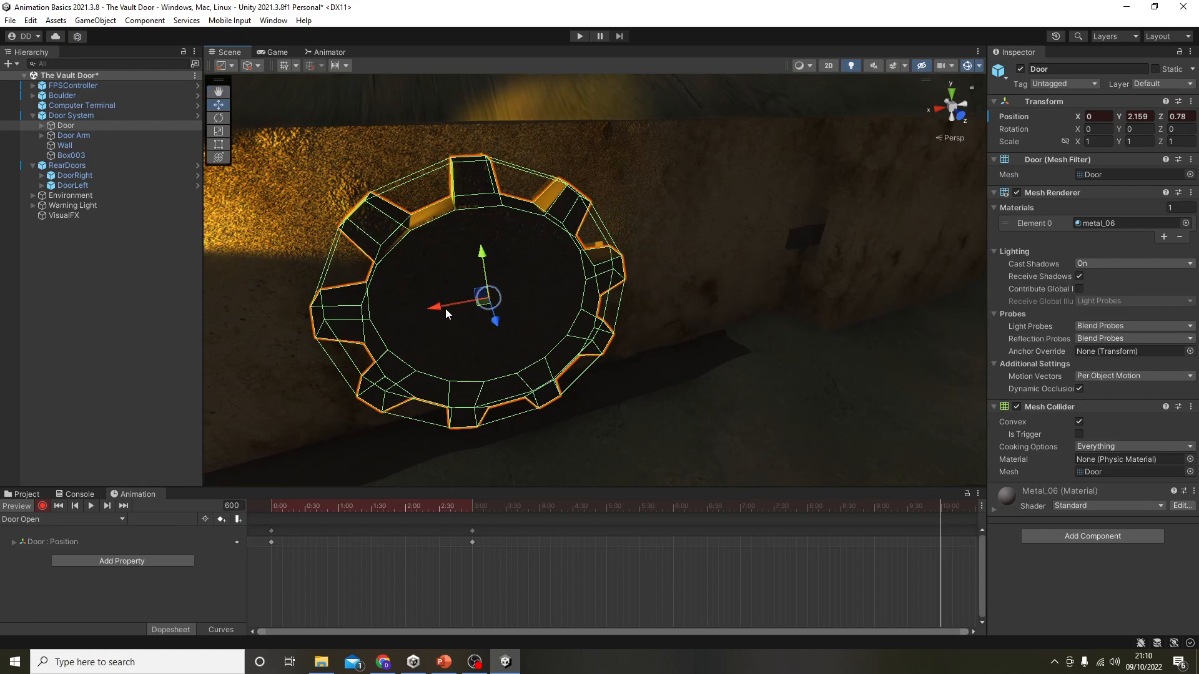
left_click_drag(442, 309, 681, 306)
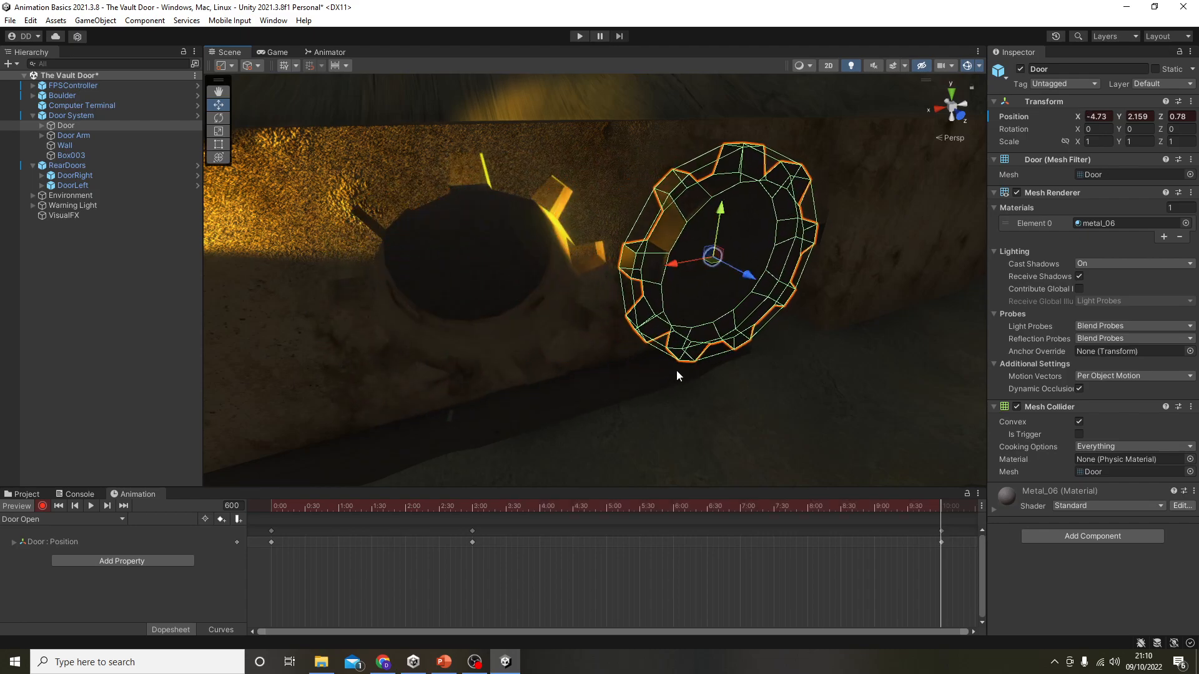
left_click_drag(677, 363, 625, 384, "alt")
key("f")
left_click_drag(493, 267, 522, 268)
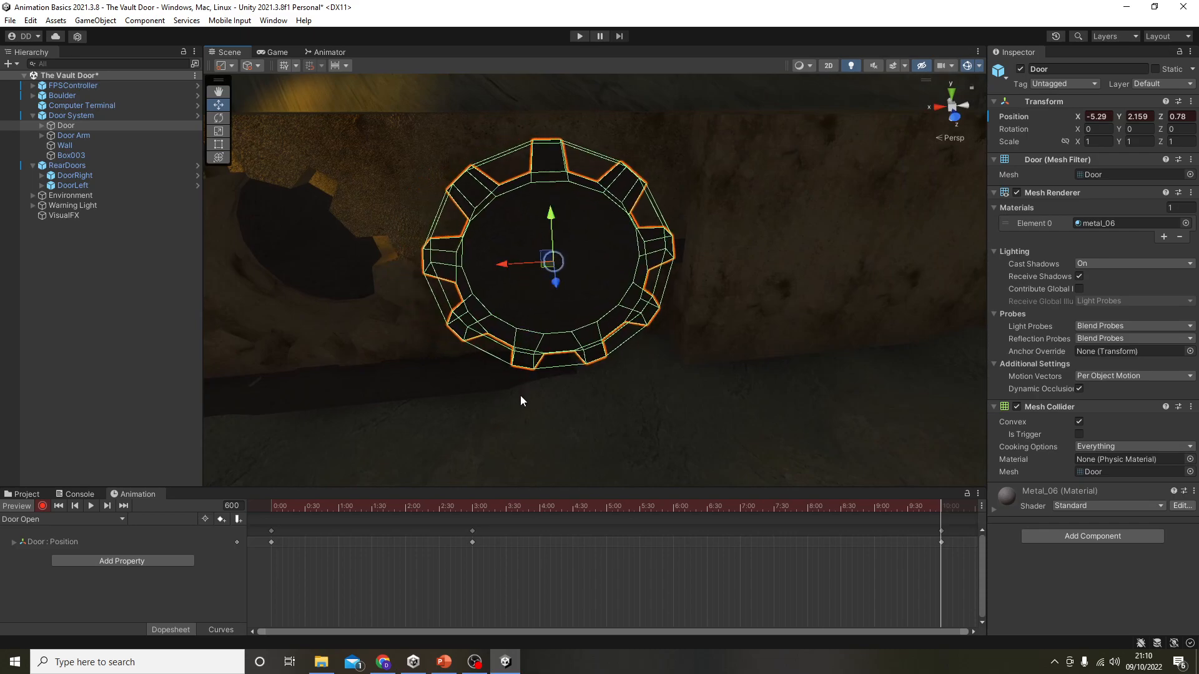
Scrub the Door Open clip back to frame 0 and forward to frame 600 to review the door's movement.
left_click_drag(840, 504, 189, 590)
key("f")
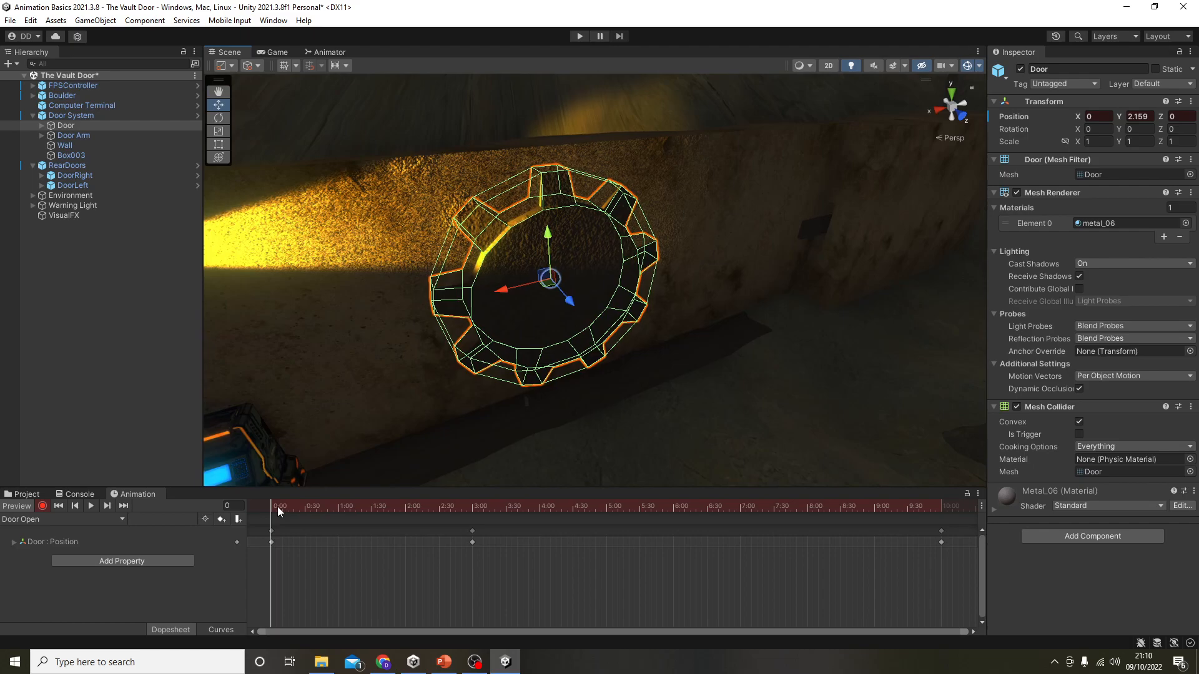
left_click_drag(275, 507, 269, 643)
left_click_drag(191, 673, 252, 663)
right_click_drag(538, 441, 533, 443)
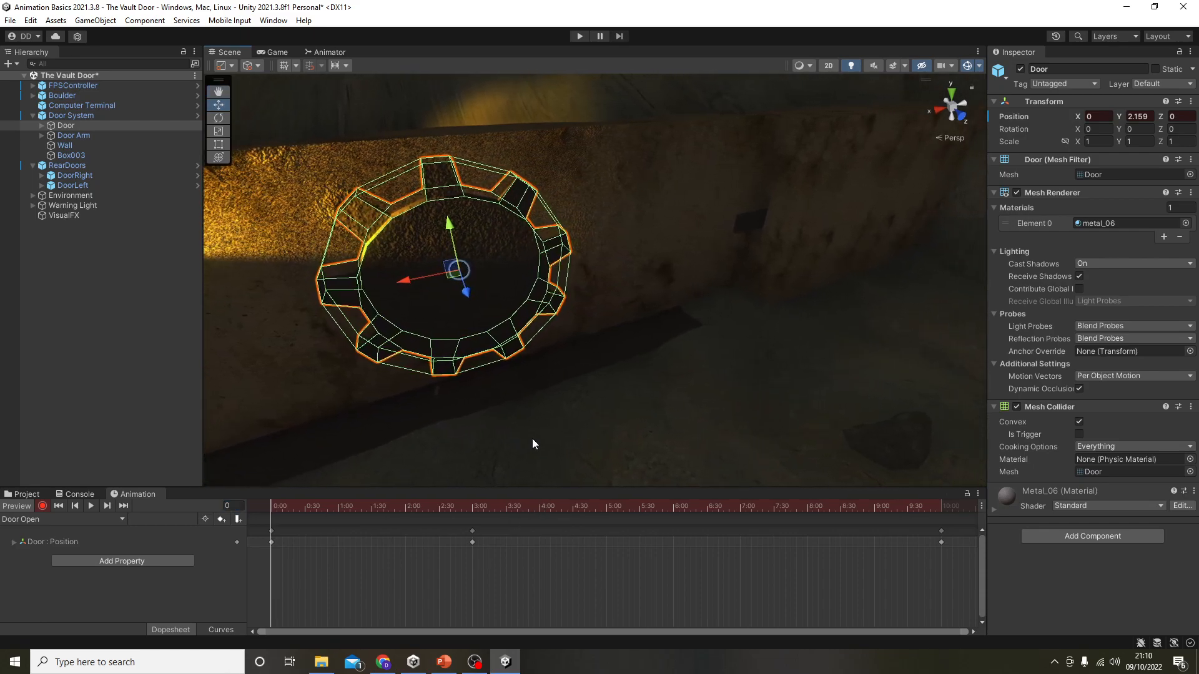
left_click_drag(282, 510, 942, 572)
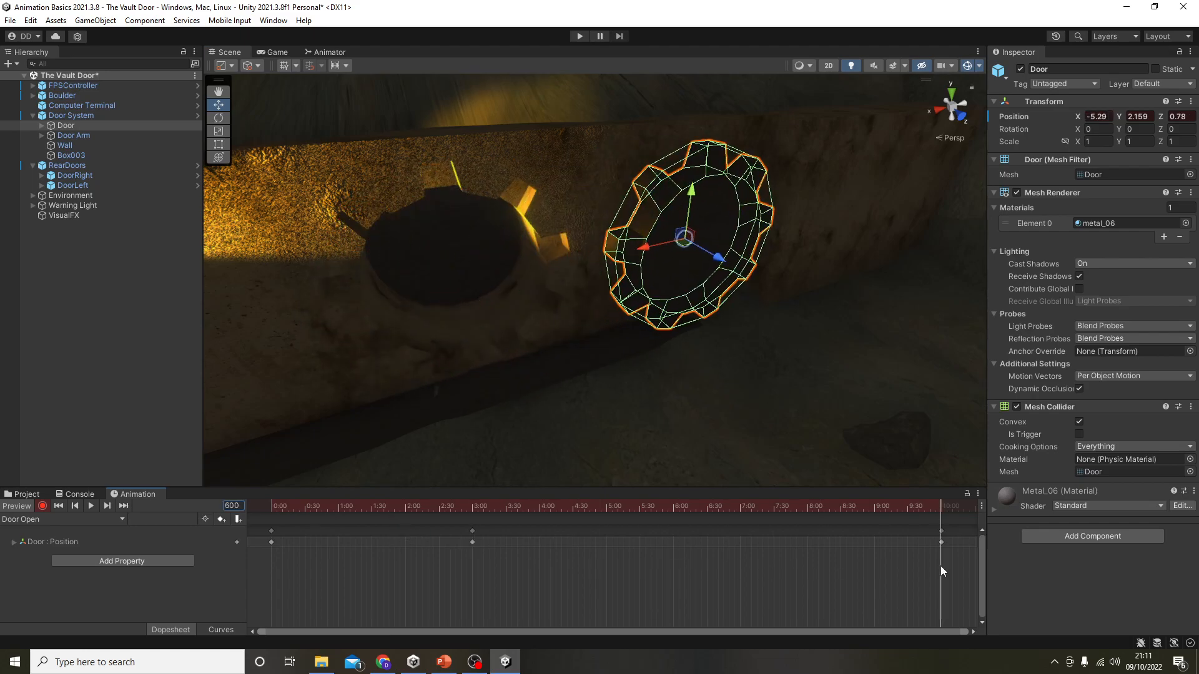
Keyframe the Door's rotation at frame 600 by turning it to 180 degrees around Z.
right_click_drag(516, 334, 609, 333)
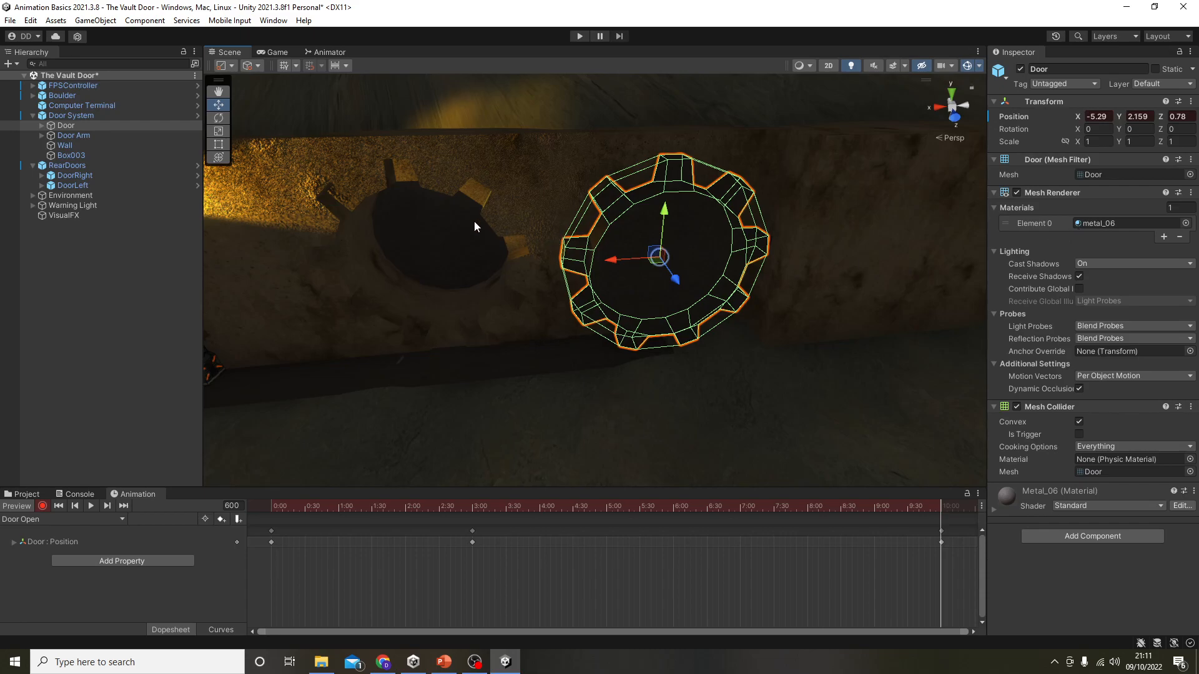
left_click(225, 122)
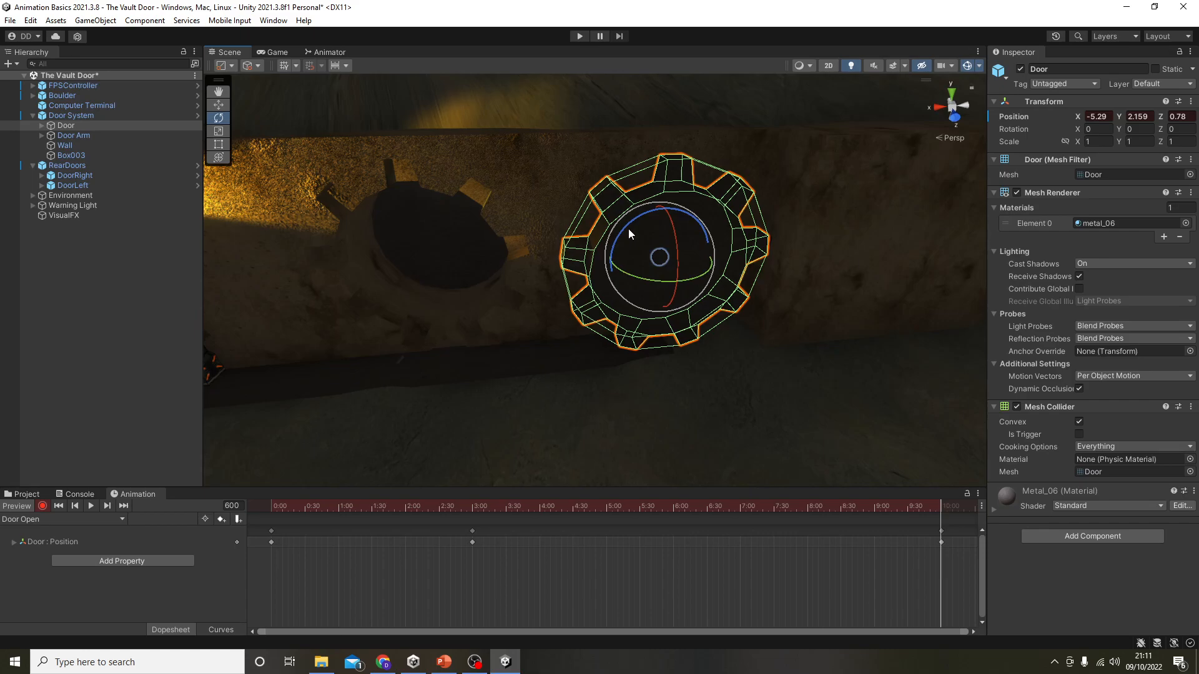
left_click_drag(626, 229, 935, 100)
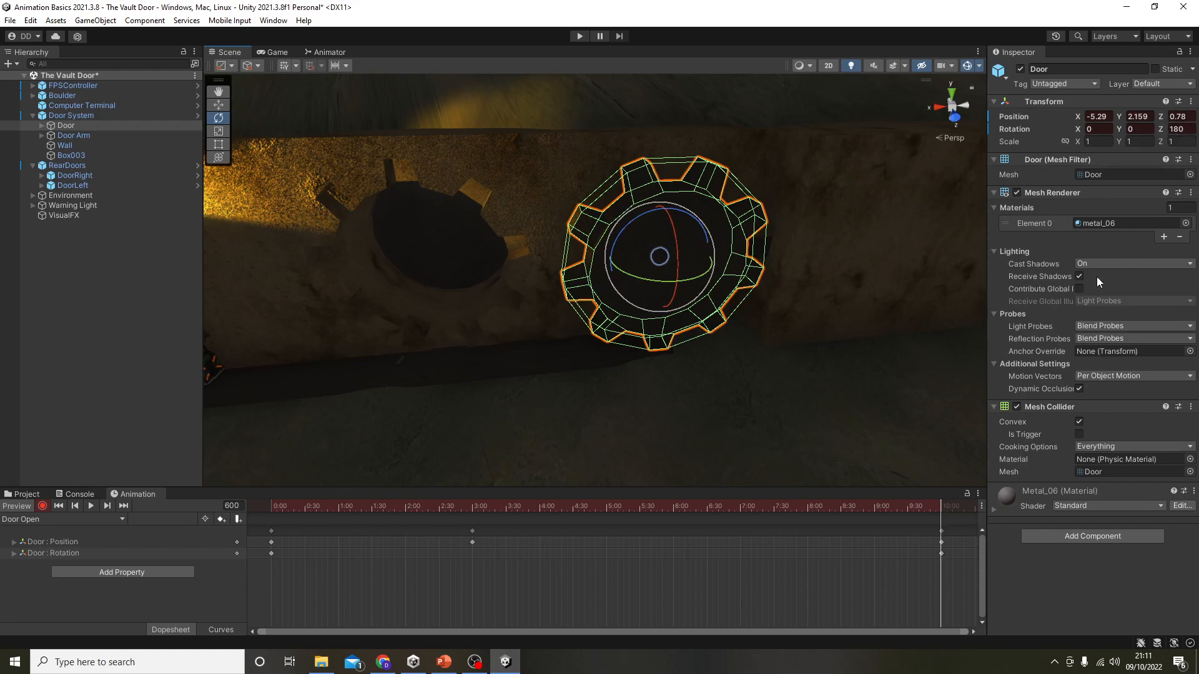
Return the Door Open clip to frame 0 and play it to check when the Door starts rotating.
left_click(82, 541)
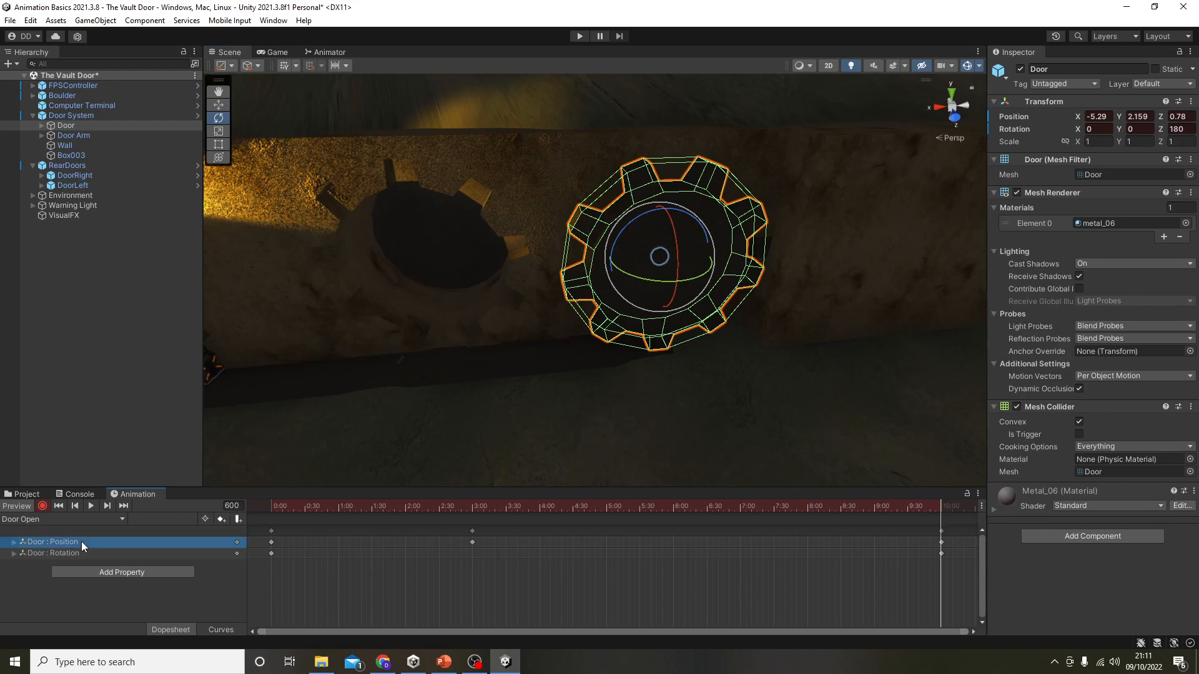
left_click(86, 553)
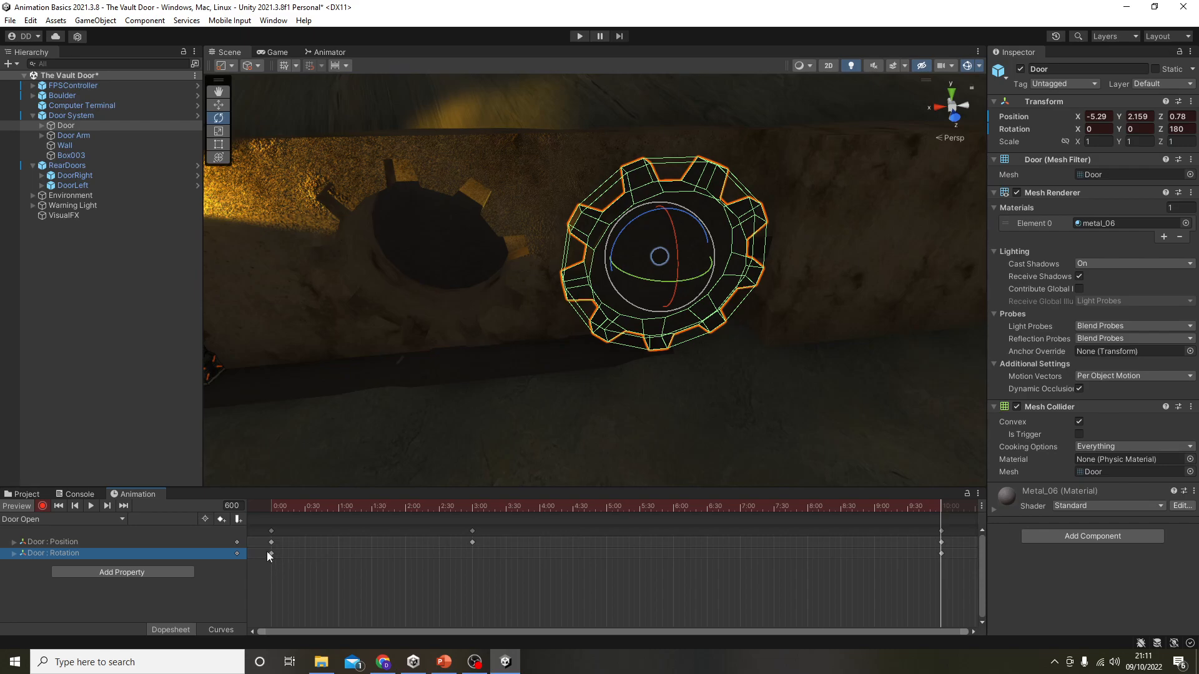
left_click_drag(560, 508, 221, 527)
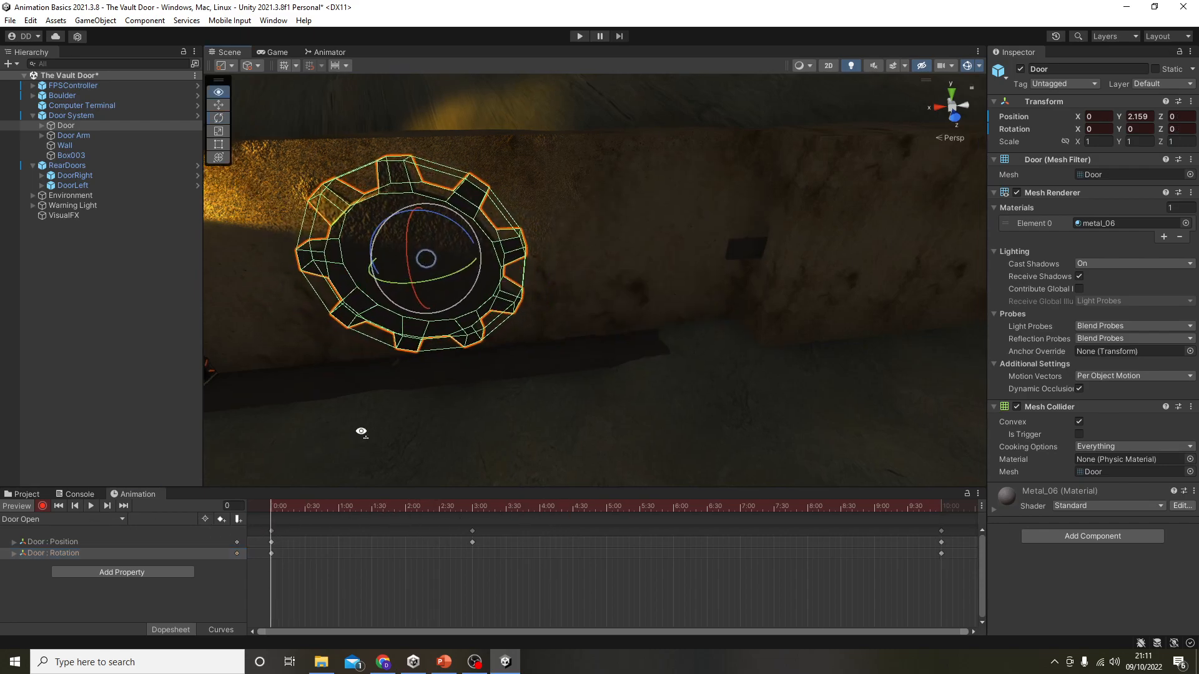
right_click_drag(354, 435, 433, 404)
middle_click_drag(434, 404, 454, 394)
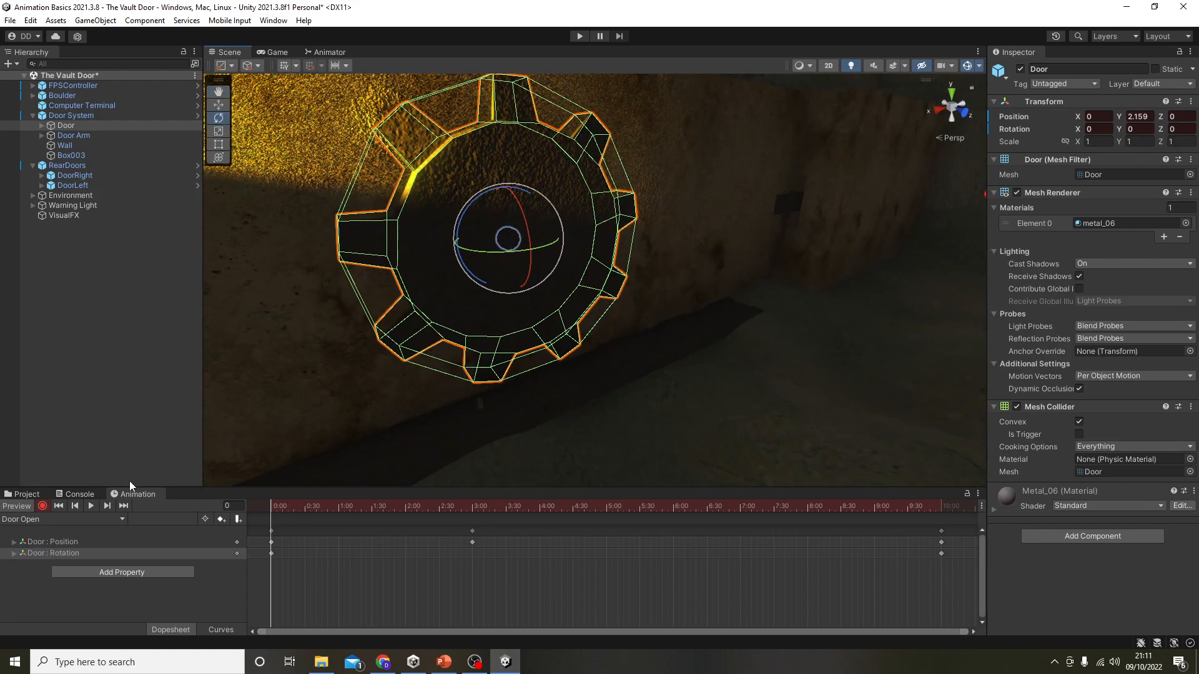
left_click(91, 507)
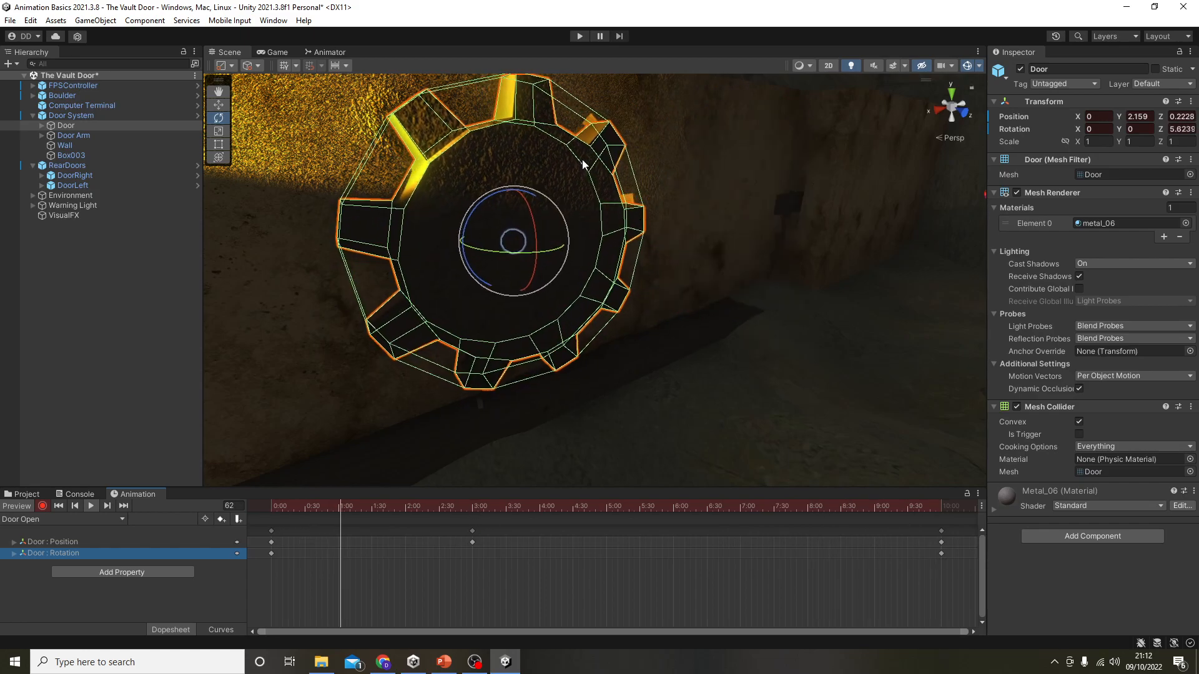
Move the Door's first rotation keyframe from frame 0 to frame 180, in line with the middle position keyframe.
left_click_drag(463, 504, 472, 505)
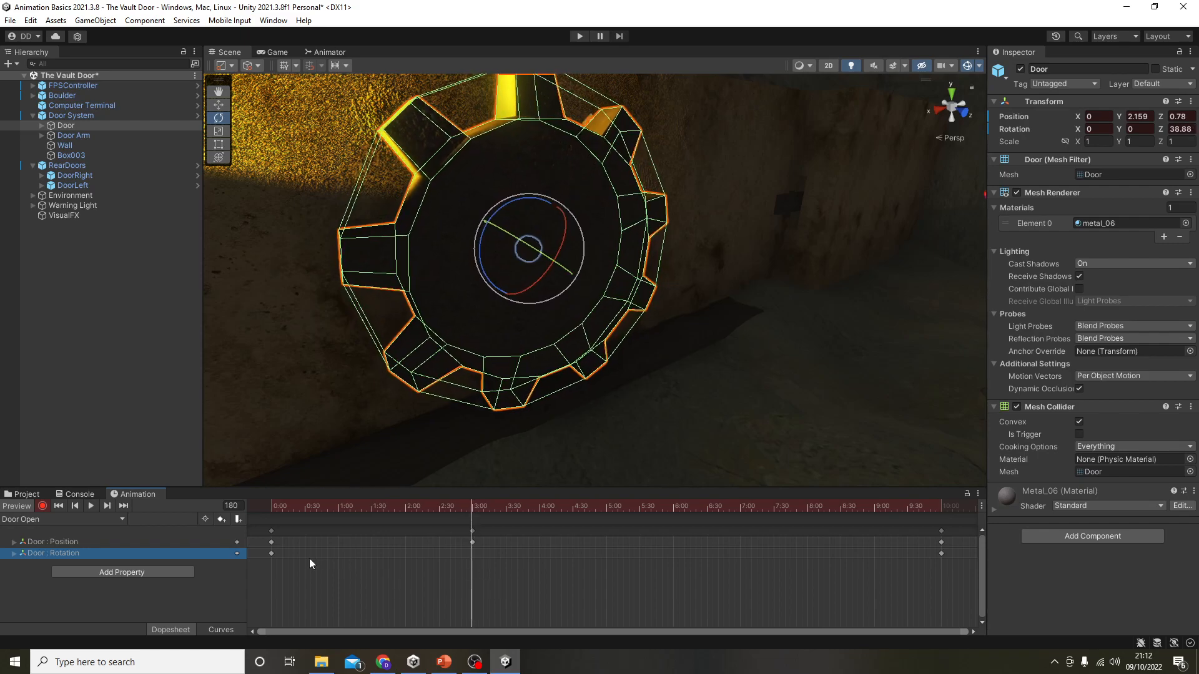
left_click(272, 553)
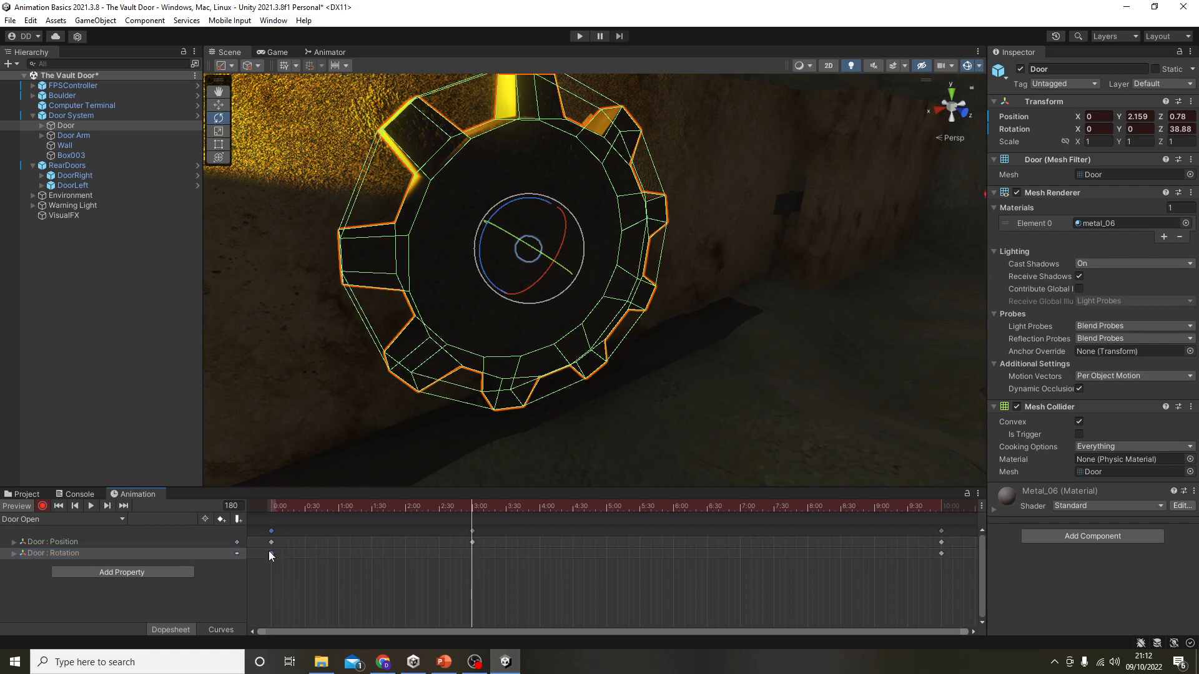
left_click_drag(272, 556, 474, 572)
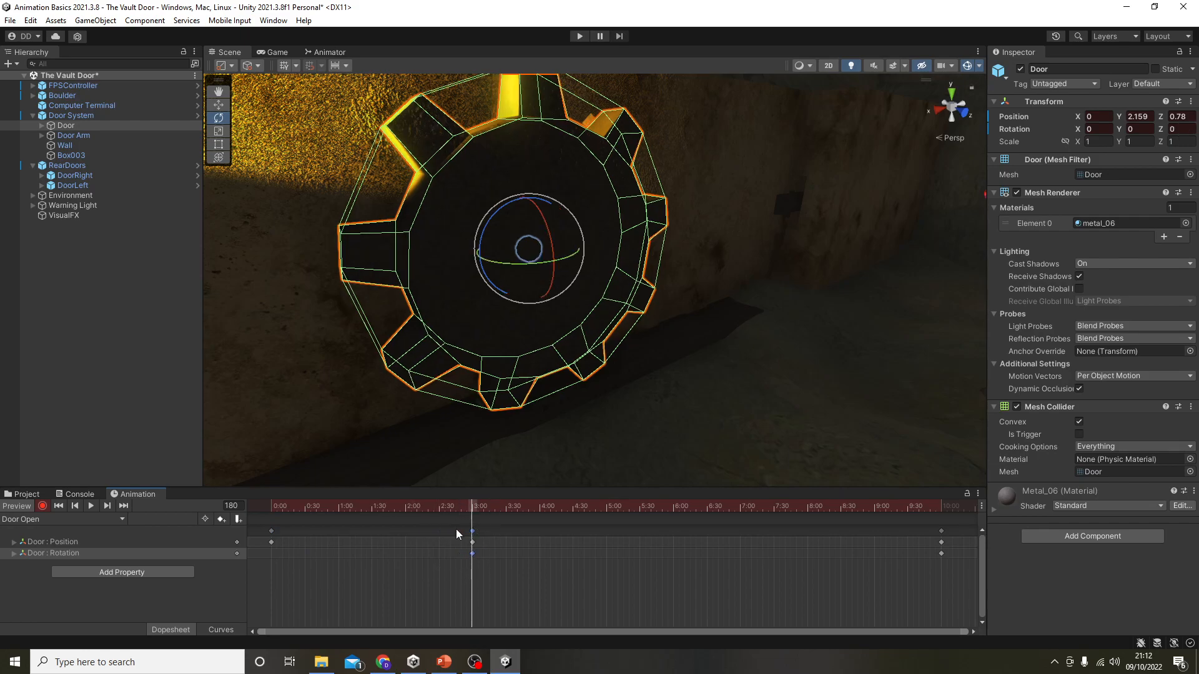
Play the Door Open clip from frame 0 to preview the retimed rotation and return to the start.
left_click_drag(470, 512, 280, 546)
left_click(91, 507)
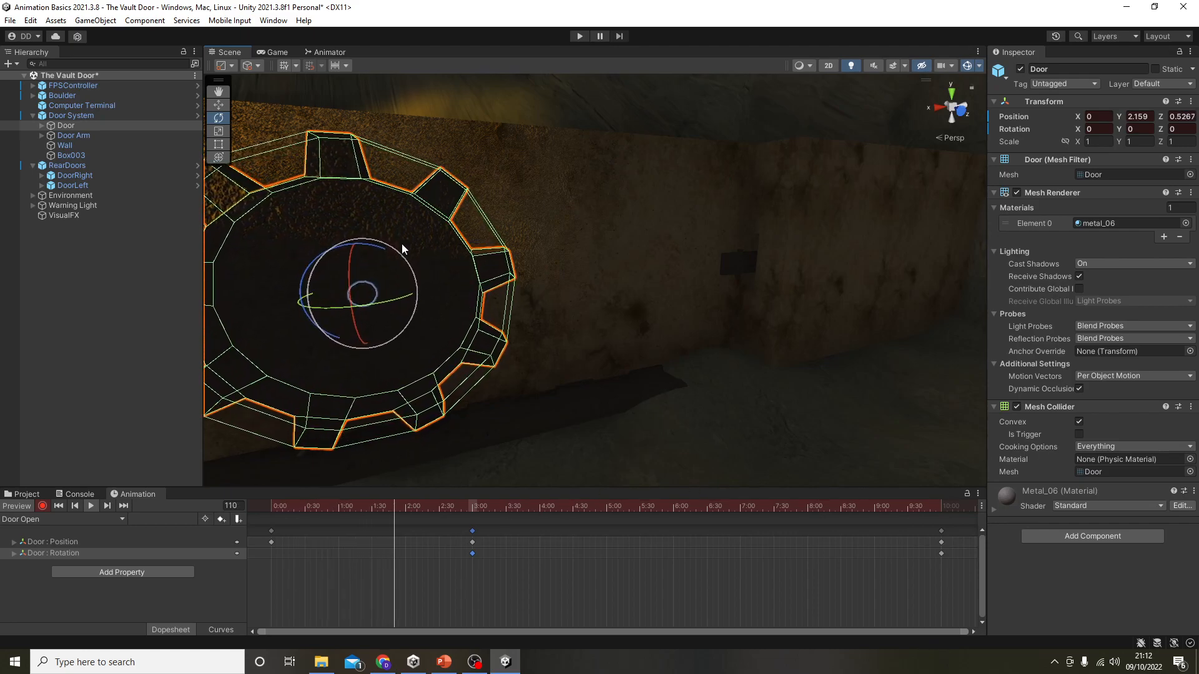
left_click_drag(452, 507, 252, 519)
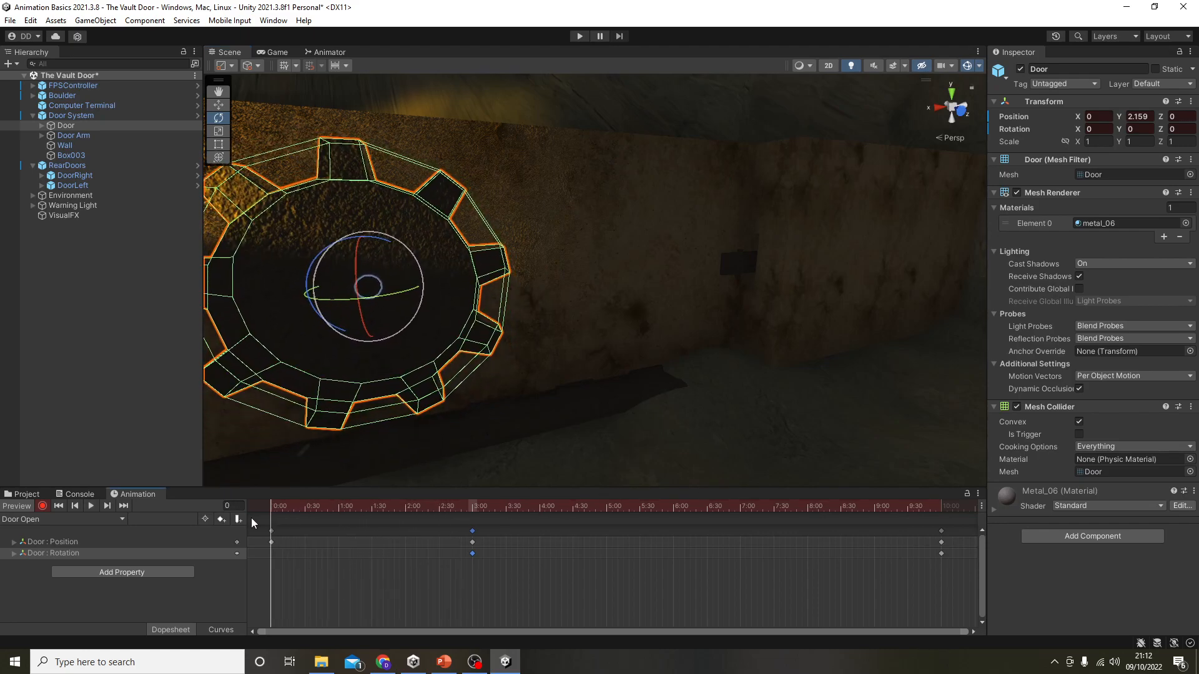
Select the Door Arm with the Move tool and set the Door Open clip to frame 180.
left_click(97, 115)
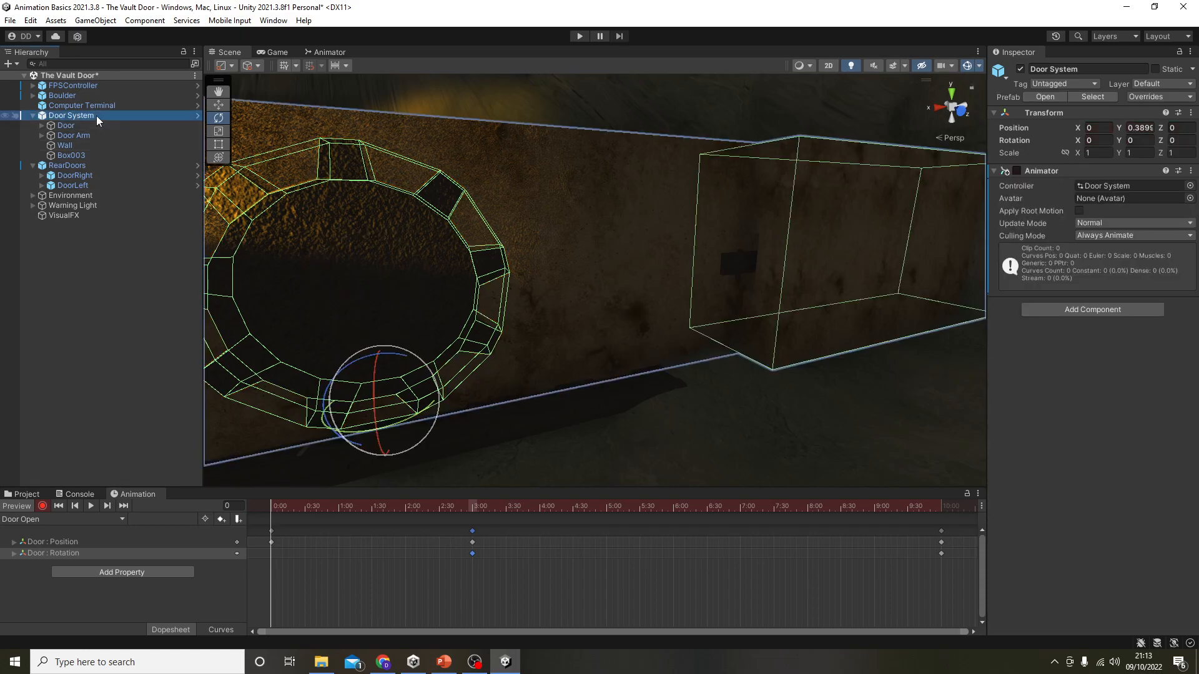
left_click(726, 259)
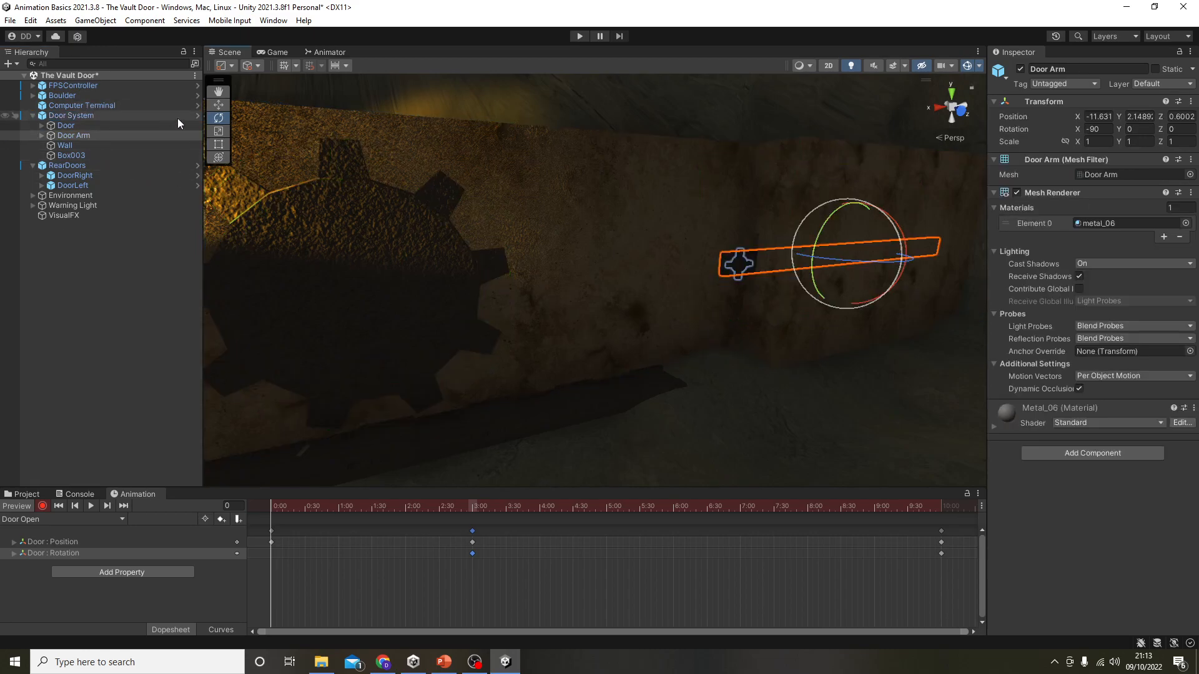
left_click(218, 105)
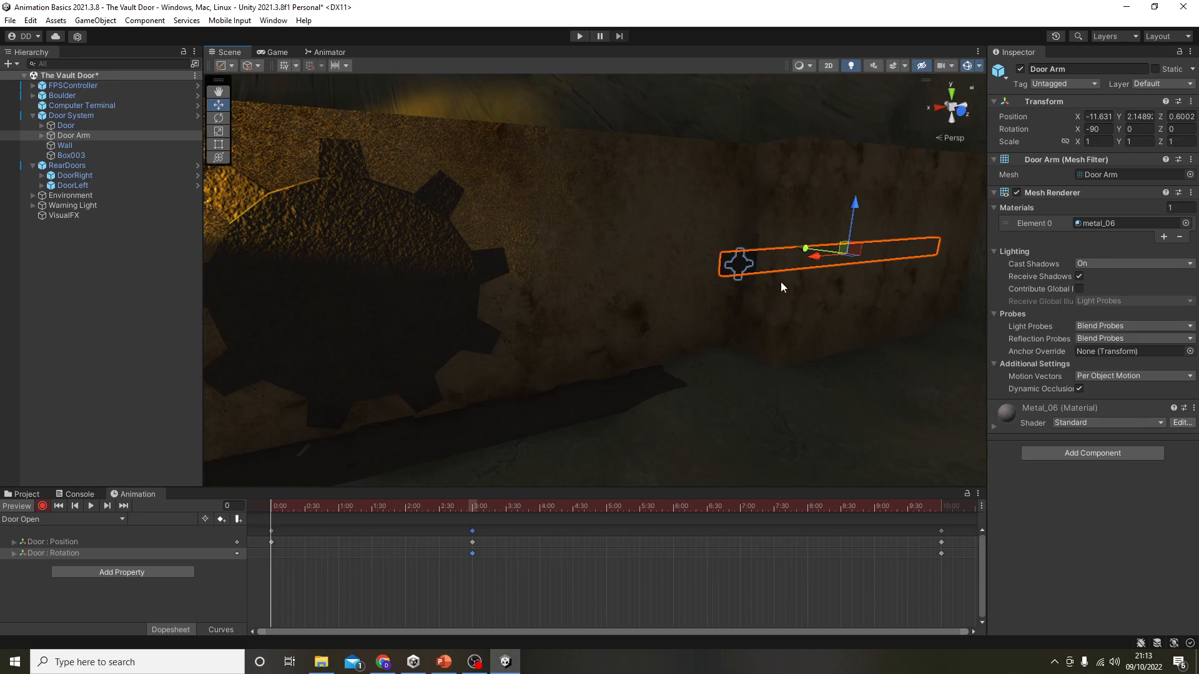
left_click(473, 505)
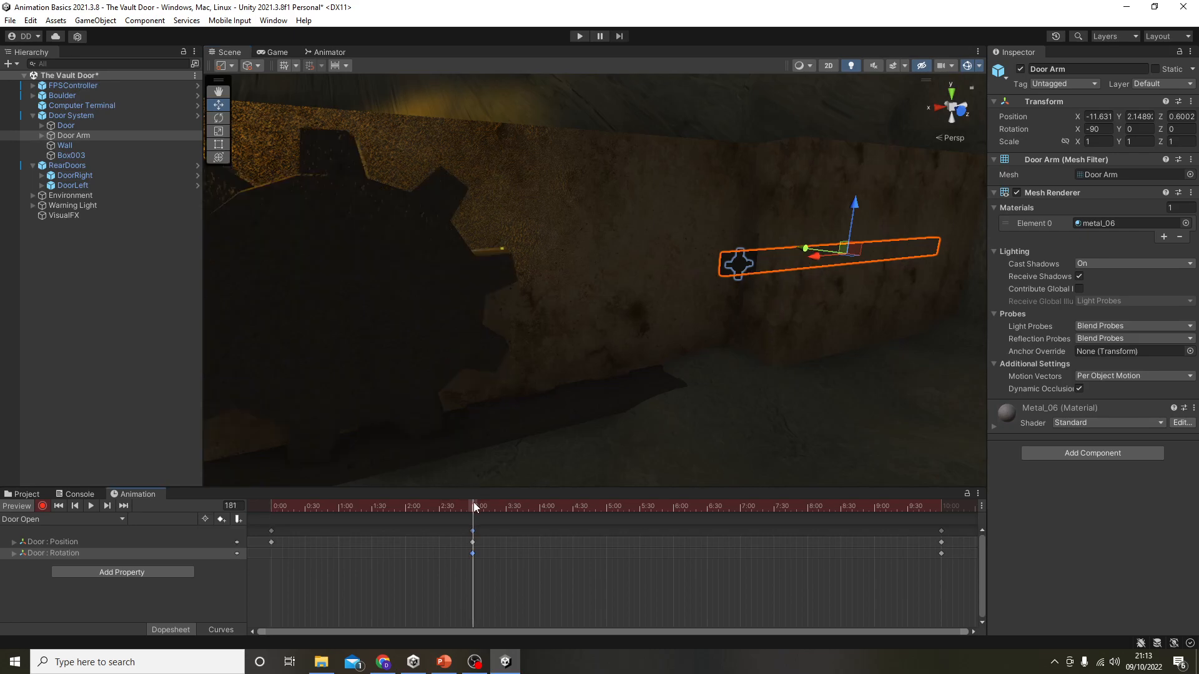
left_click(472, 506)
left_click_drag(358, 354, 171, 373, "alt")
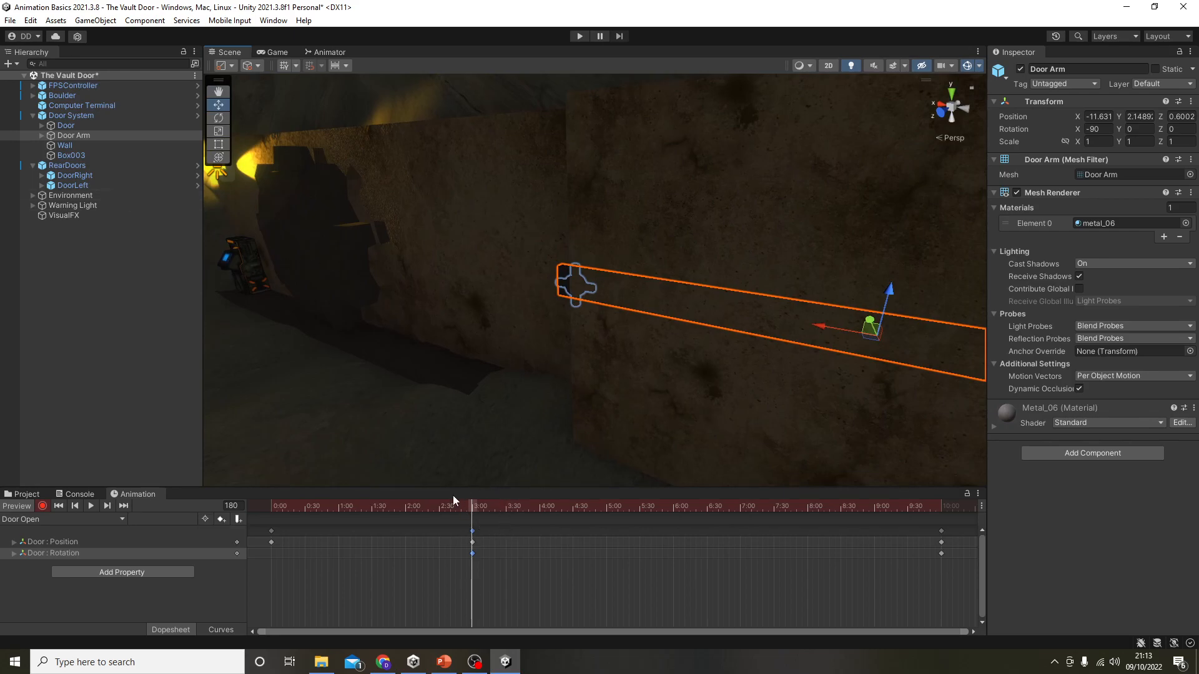
Try pulling the Door further out in Z, to 0.9 at frame 180 and to 1.82 at frame 182.
left_click(325, 252)
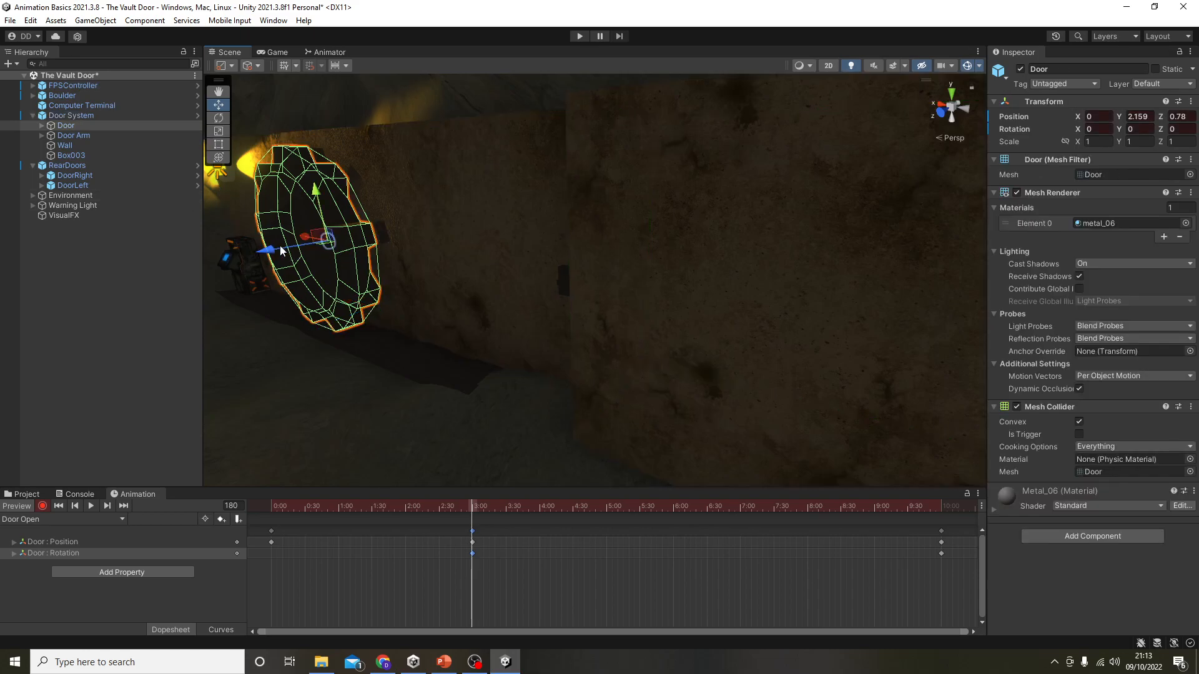
left_click_drag(289, 255, 284, 262)
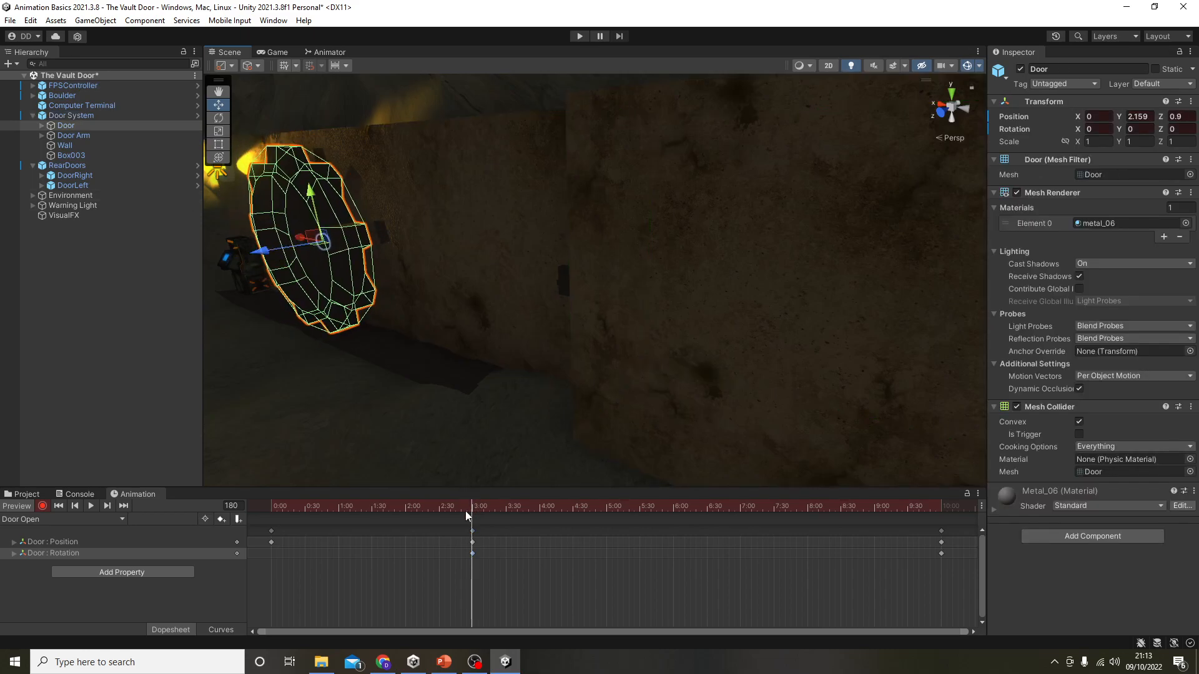
left_click_drag(470, 521, 459, 554)
left_click(474, 508)
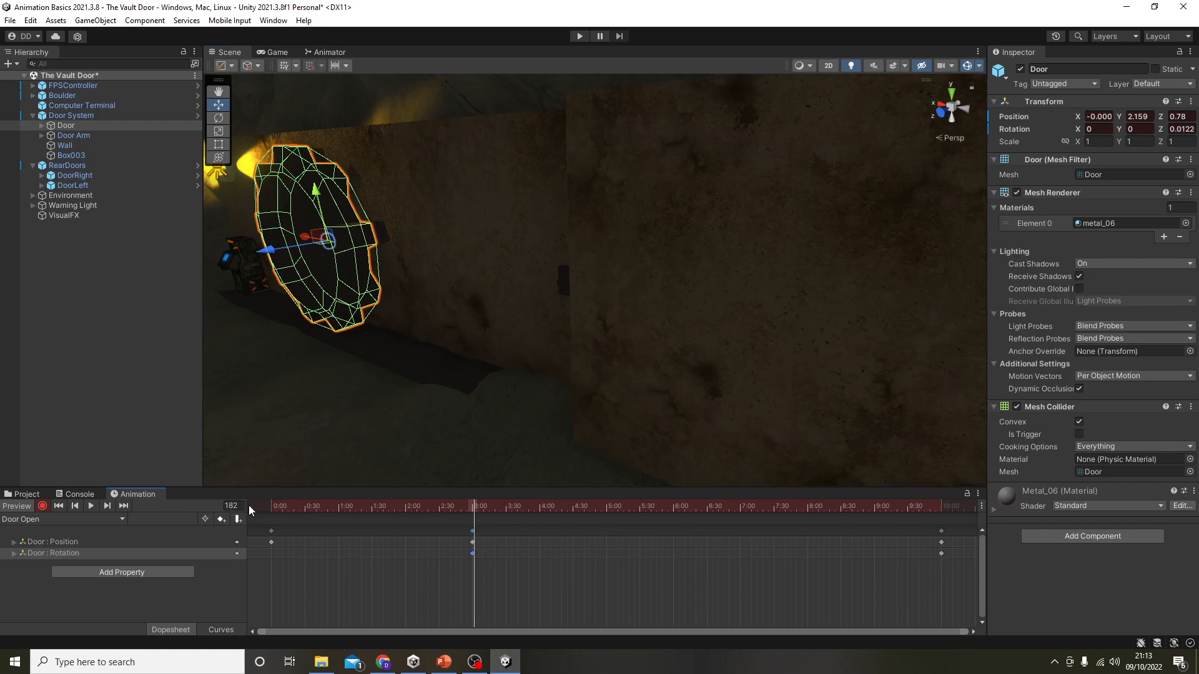
left_click_drag(294, 256, 236, 255)
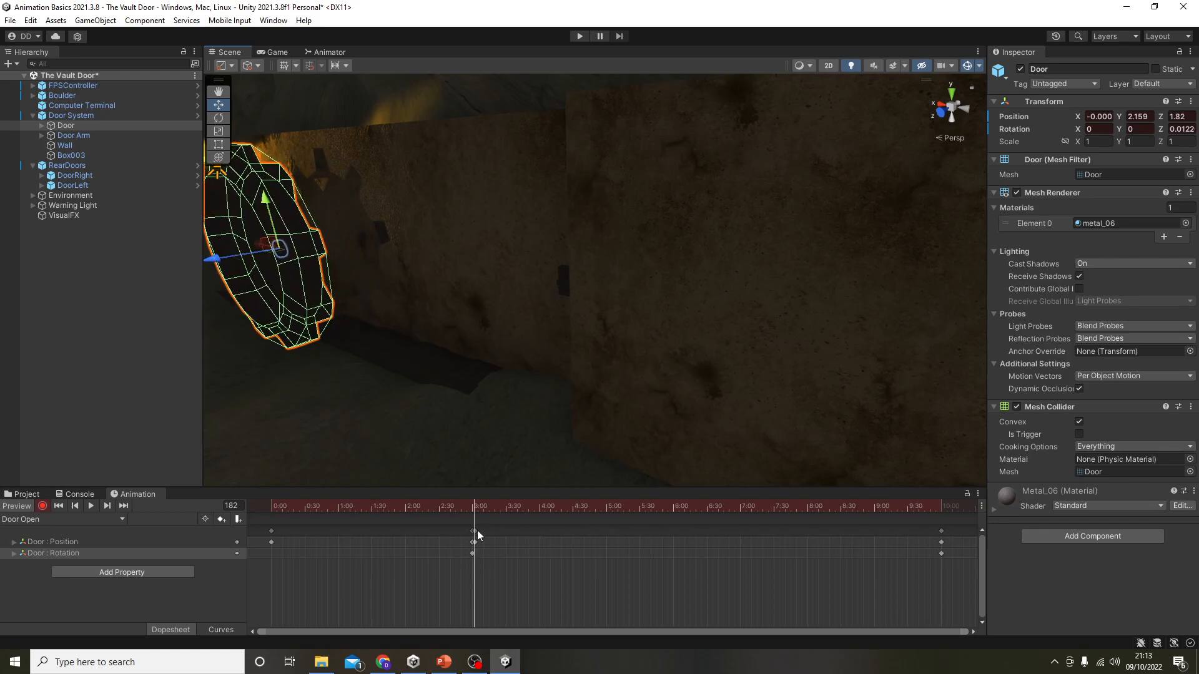
Play the clip around frame 182 to check the extra Door position keyframe, and undo that keyframe.
left_click_drag(474, 510, 469, 510)
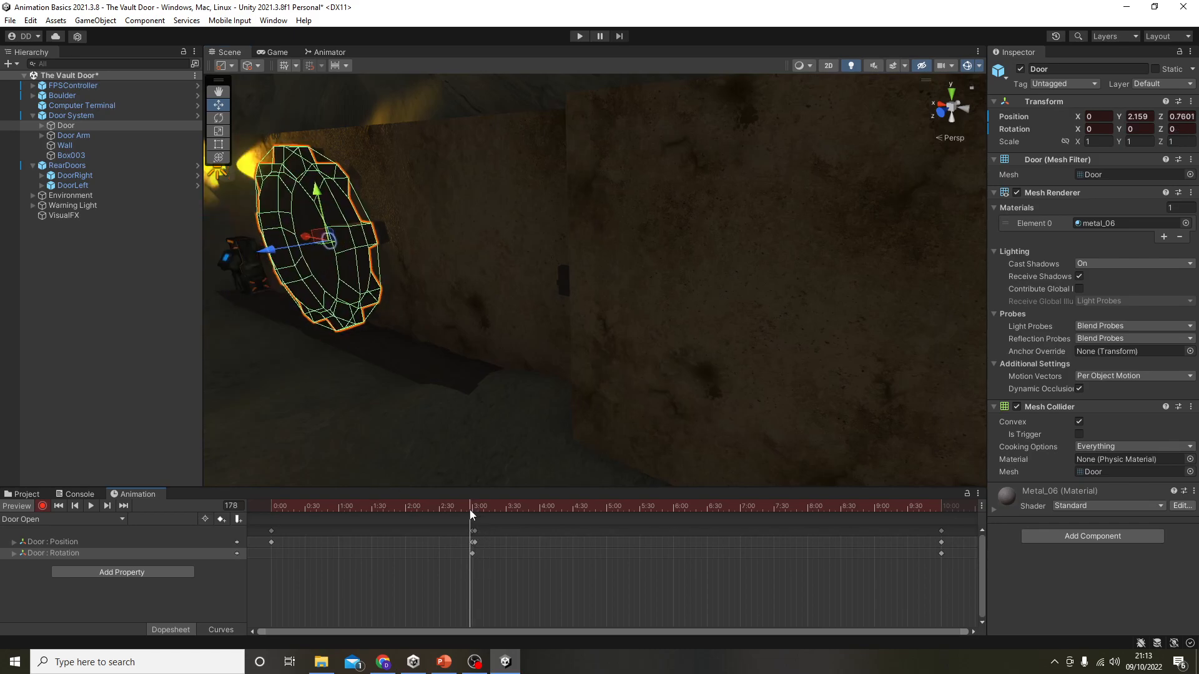
left_click(90, 506)
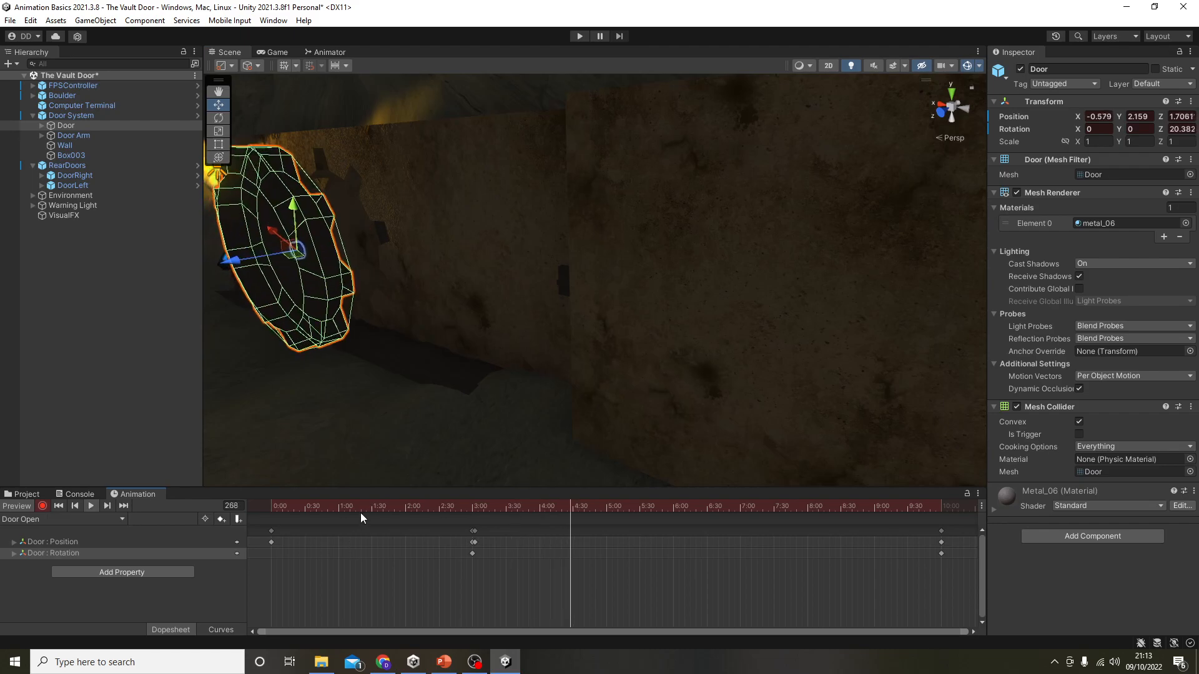
left_click(361, 512)
left_click(91, 505)
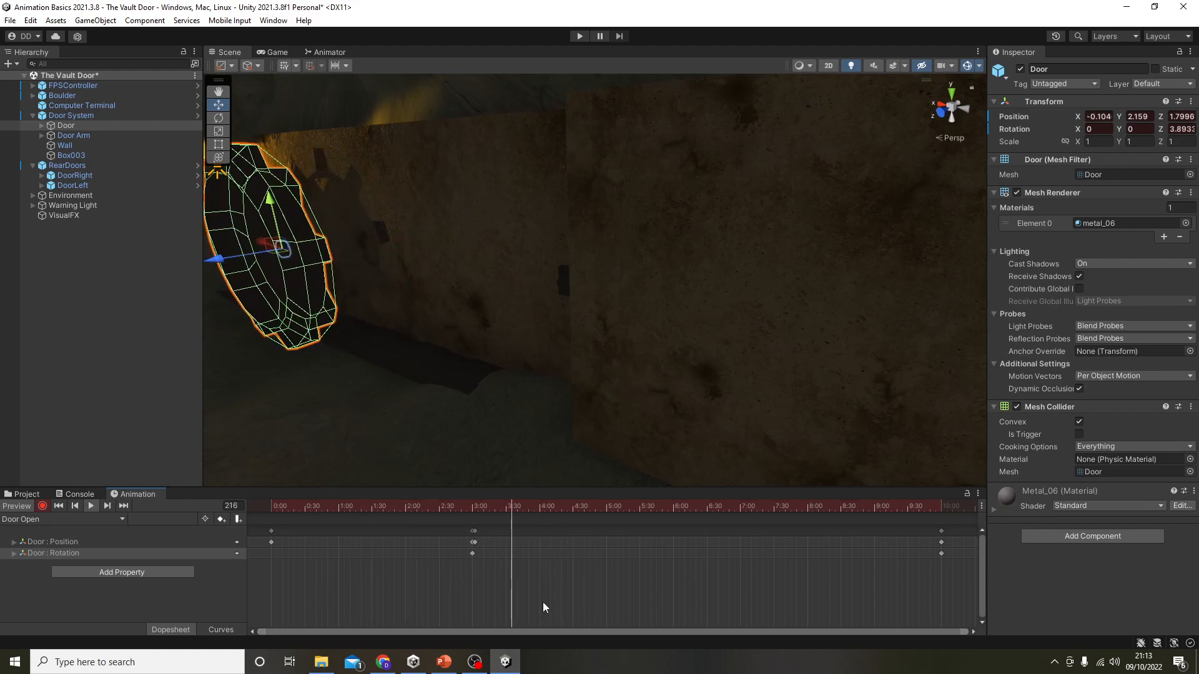
left_click(484, 507)
left_click(422, 507)
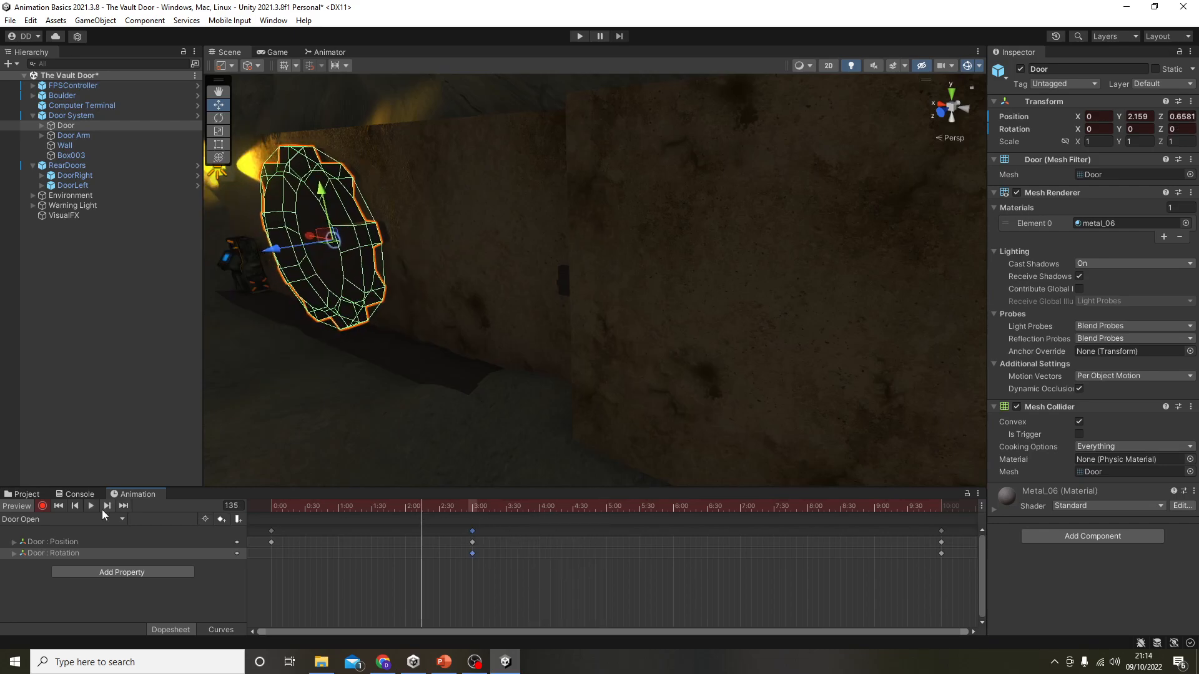
Keyframe the Door Arm at frame 180 by sliding it along X to about -3.99, over the Door's centre.
left_click(473, 507)
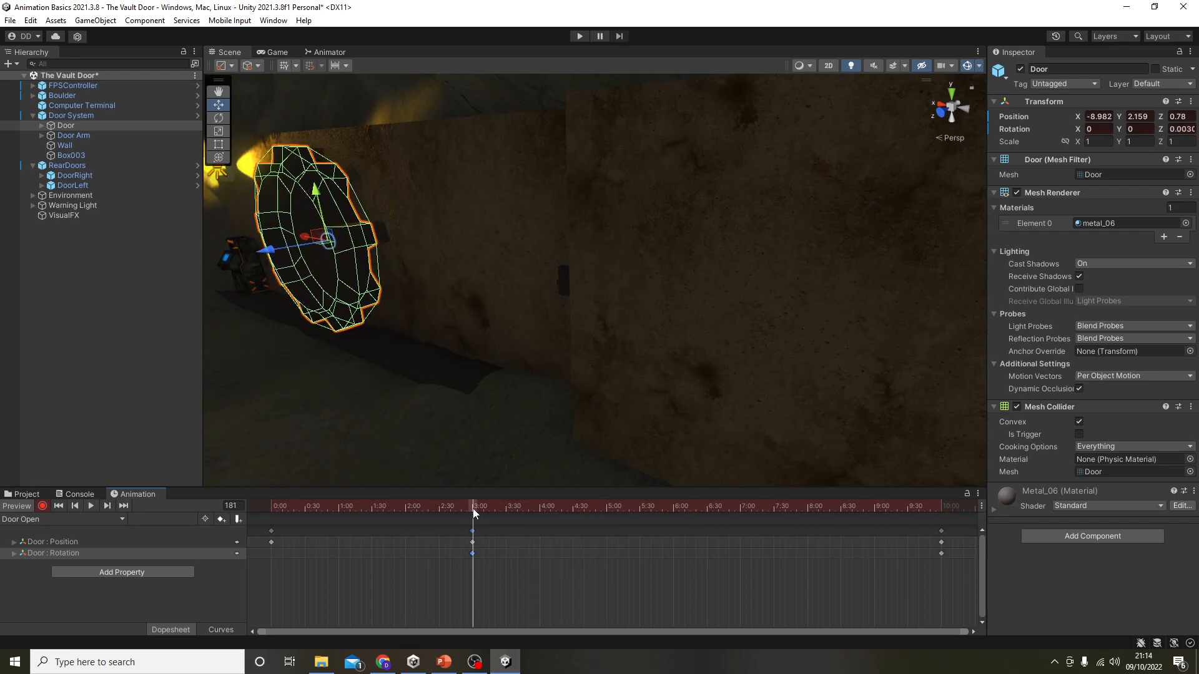
left_click(472, 508)
left_click_drag(446, 390, 648, 353, "alt")
left_click(649, 349)
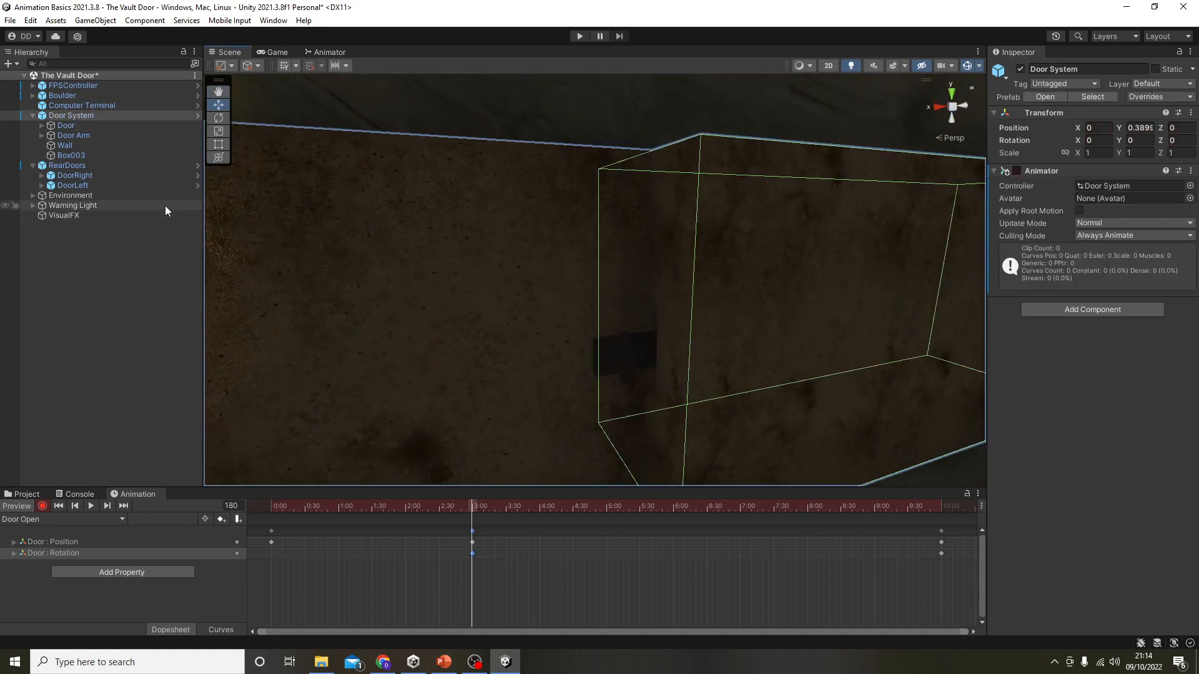
left_click(645, 343)
left_click_drag(560, 335, 518, 377, "alt")
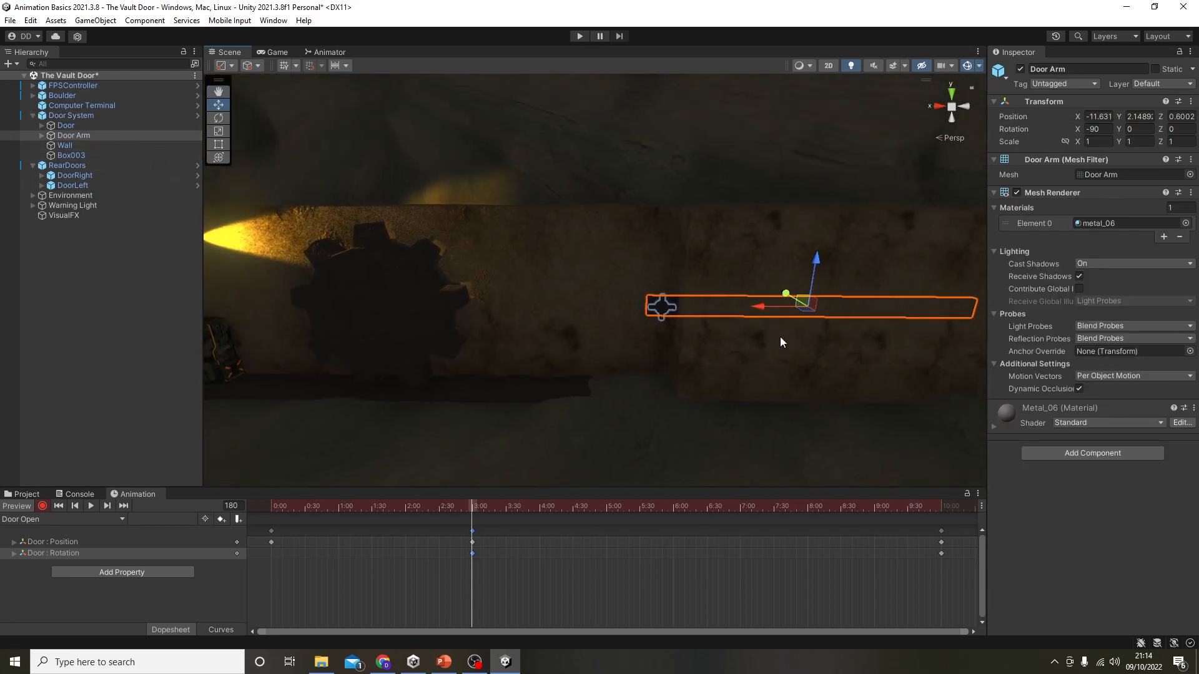
left_click_drag(773, 306, 497, 323)
Fine-tune the Door Arm's X position at frame 180 to about -3.998, checking its alignment from both sides of the door.
right_click_drag(431, 364, 424, 367)
key("a")
key("w")
mouse_move(498, 341)
right_mouse_down()
mouse_move(487, 377)
mouse_move(485, 349)
right_mouse_up()
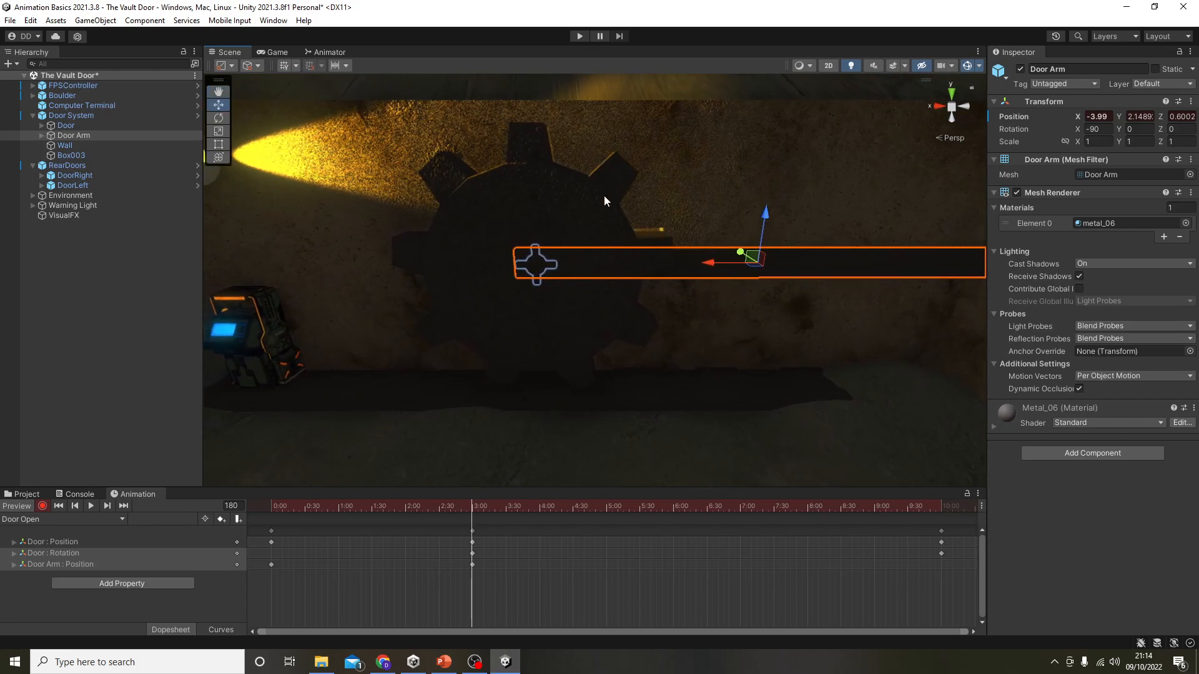
left_click_drag(713, 264, 710, 265)
right_click_drag(526, 354, 742, 357)
key("a")
left_click(337, 310)
key("ctrl+z")
left_click_drag(346, 309, 340, 309)
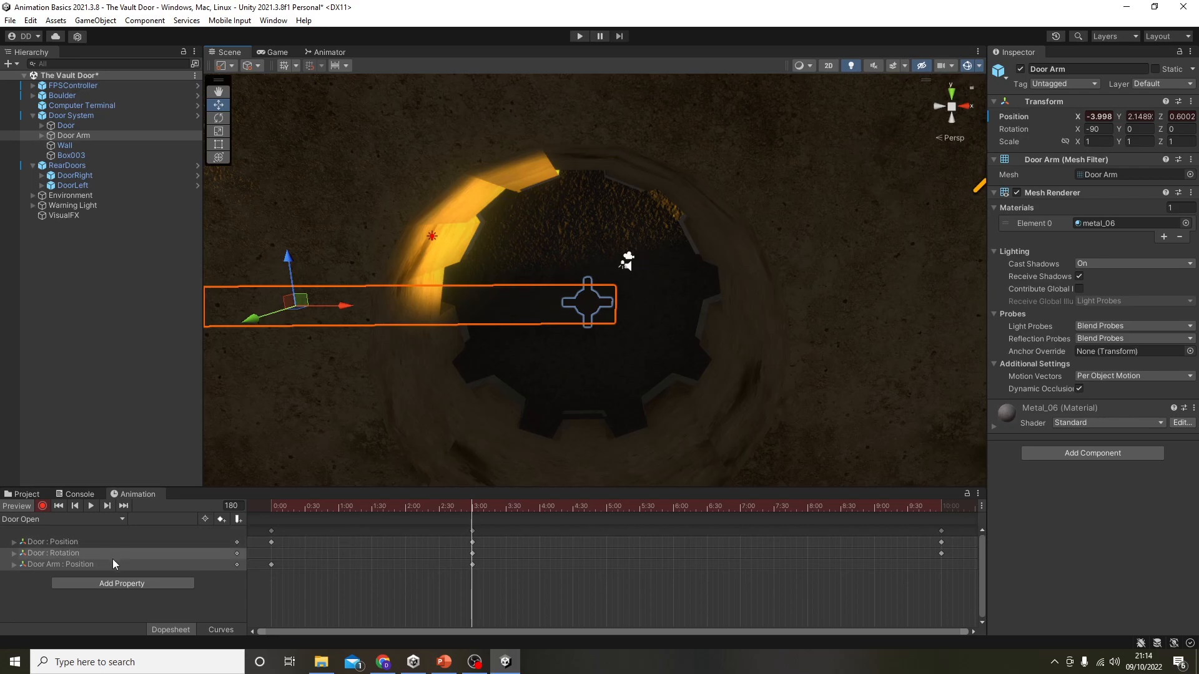
Copy the Door Arm's position keyframe from frame 0 to frame 600 so the arm returns to its starting place.
left_click_drag(469, 505, 942, 628)
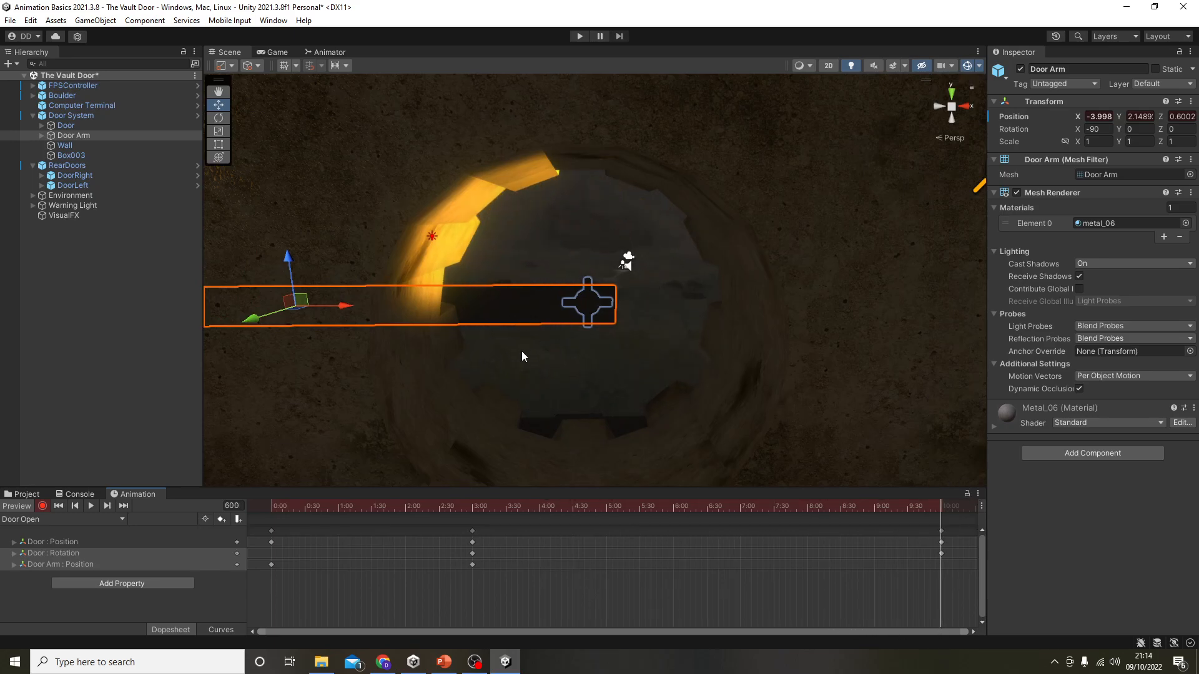
scroll(522, 351, "down", 5)
left_click_drag(369, 241, 609, 314, "alt")
right_click_drag(610, 313, 1166, 338)
key("d")
key("s")
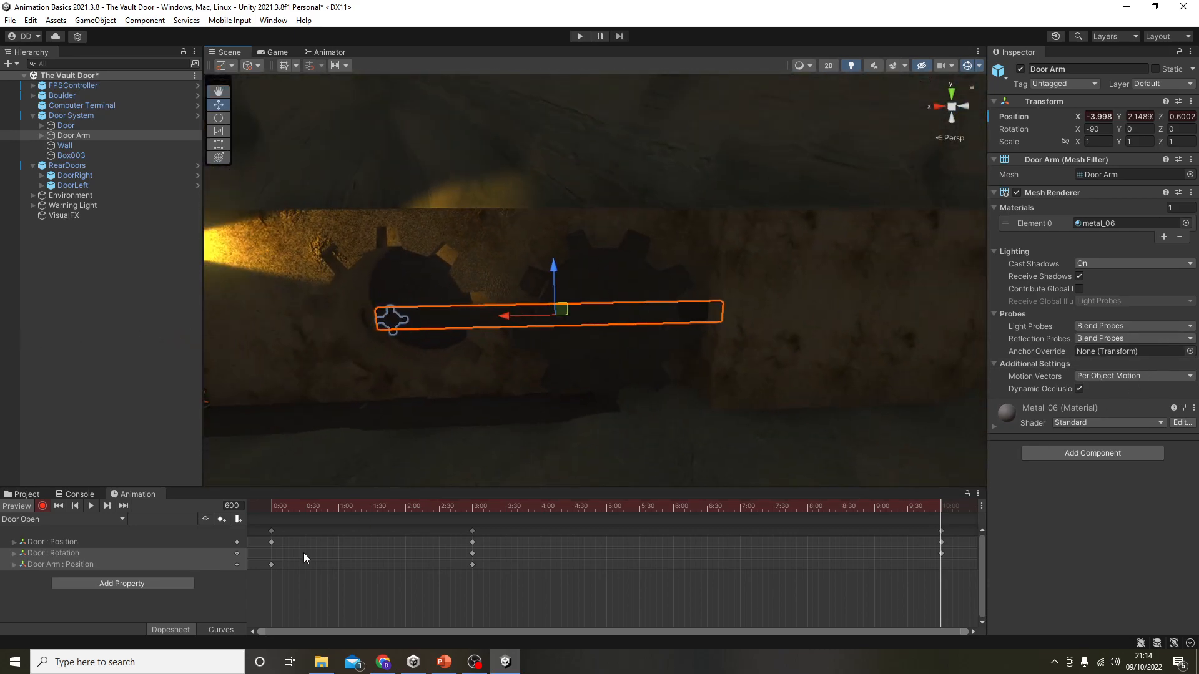
left_click(271, 564)
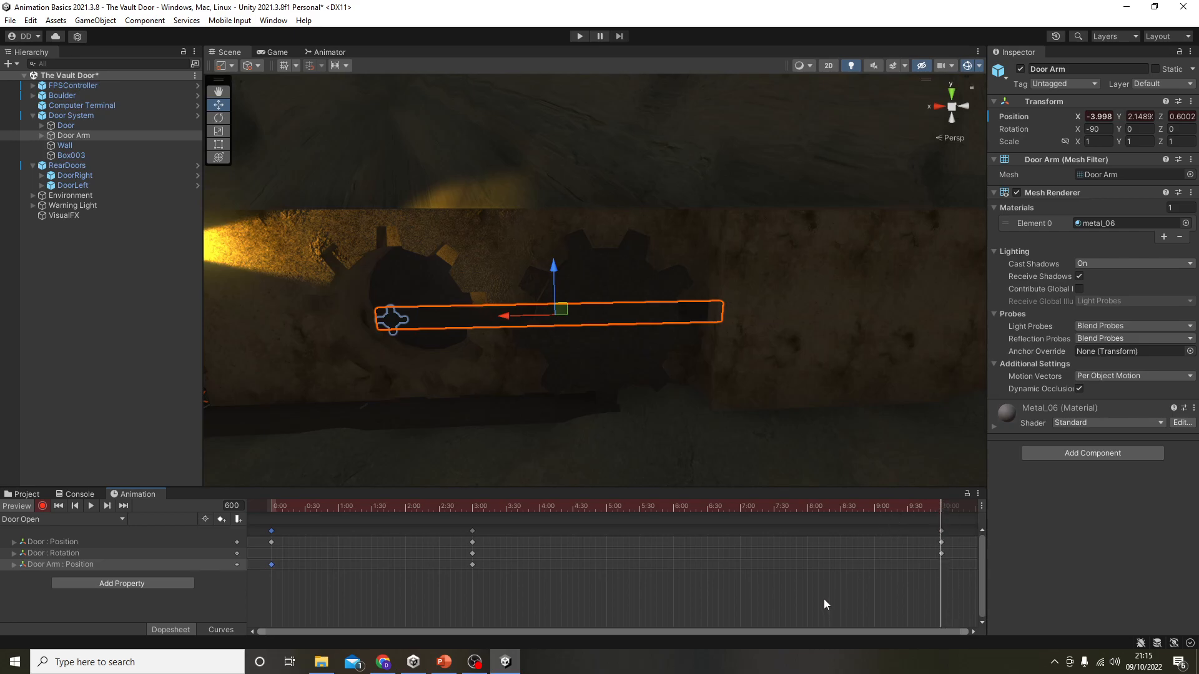
key("ctrl+v")
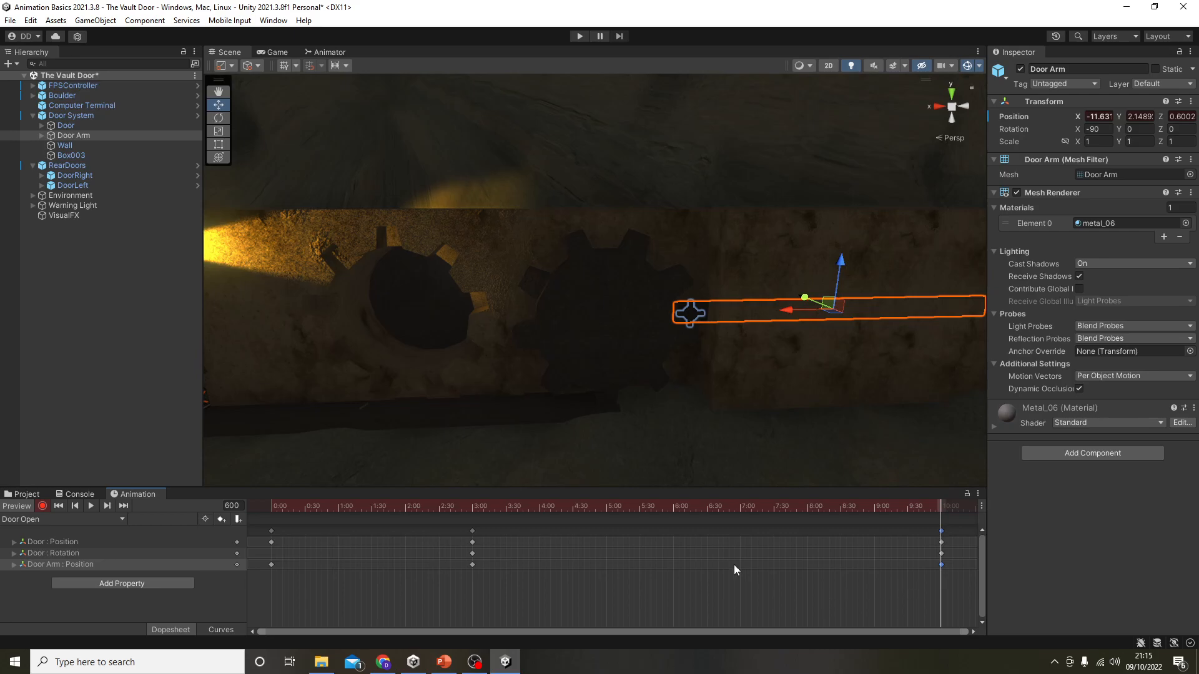
Slide the Door Arm along X at frame 600 towards the rolled-aside Door.
left_click(271, 564)
key("d")
right_click_drag(678, 386, 667, 385)
key("w")
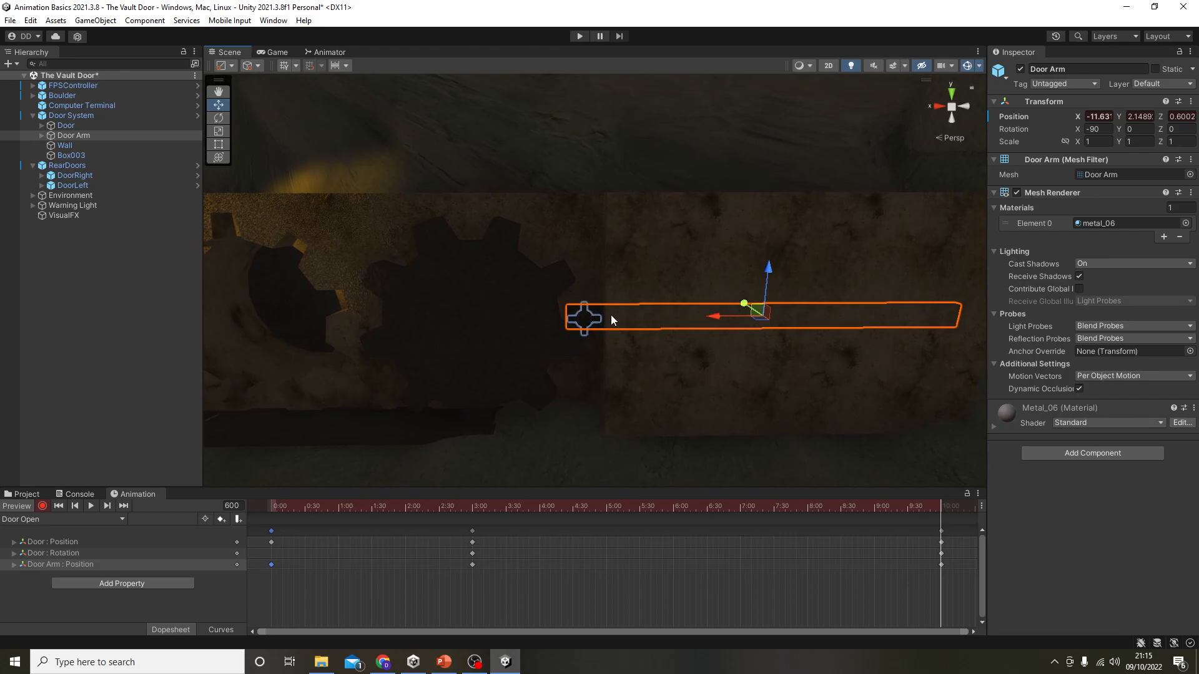
left_click_drag(722, 318, 620, 315)
Return the clip to frame 0 and enter Play mode to test the vault door in the game.
left_click_drag(803, 508, 183, 551)
right_click_drag(358, 408, 391, 474)
key("a")
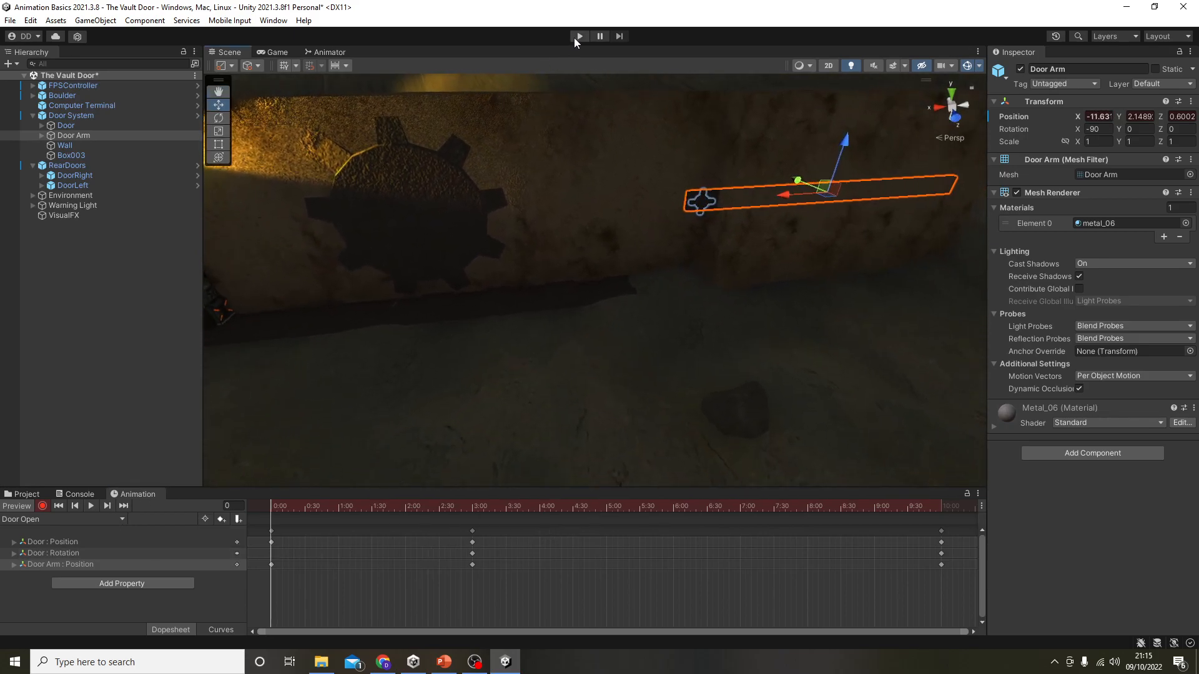
left_click(579, 36)
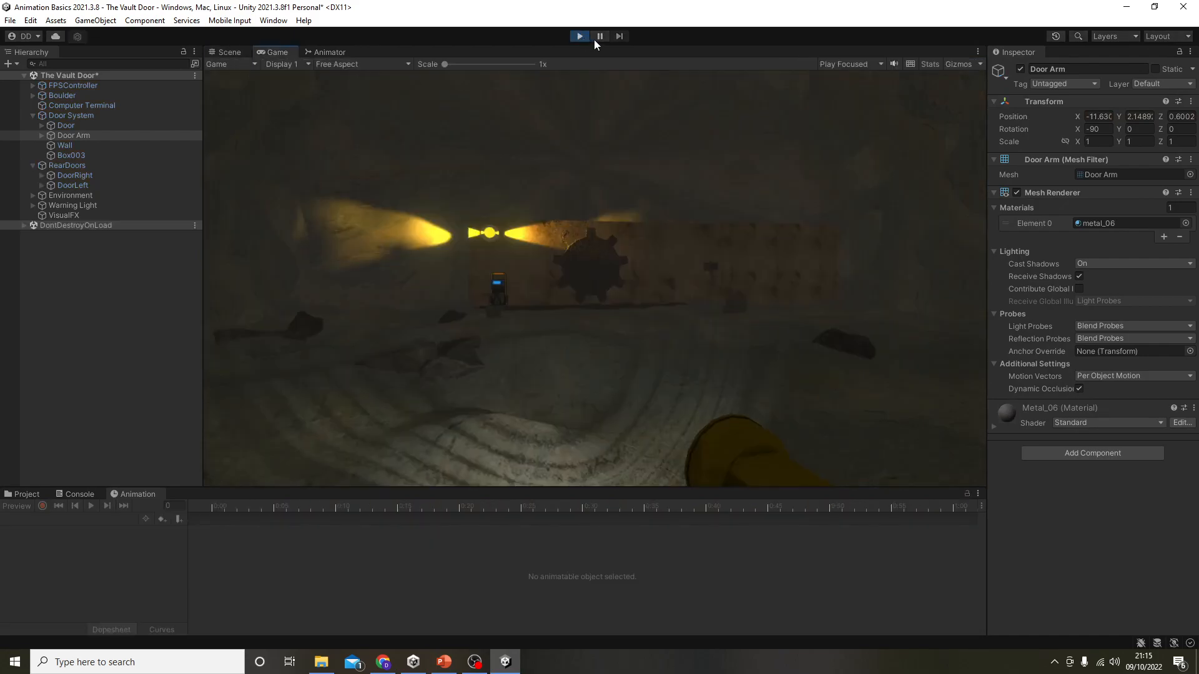
Walk towards the vault door in the game to watch its opening animation, and exit Play mode.
key("w")
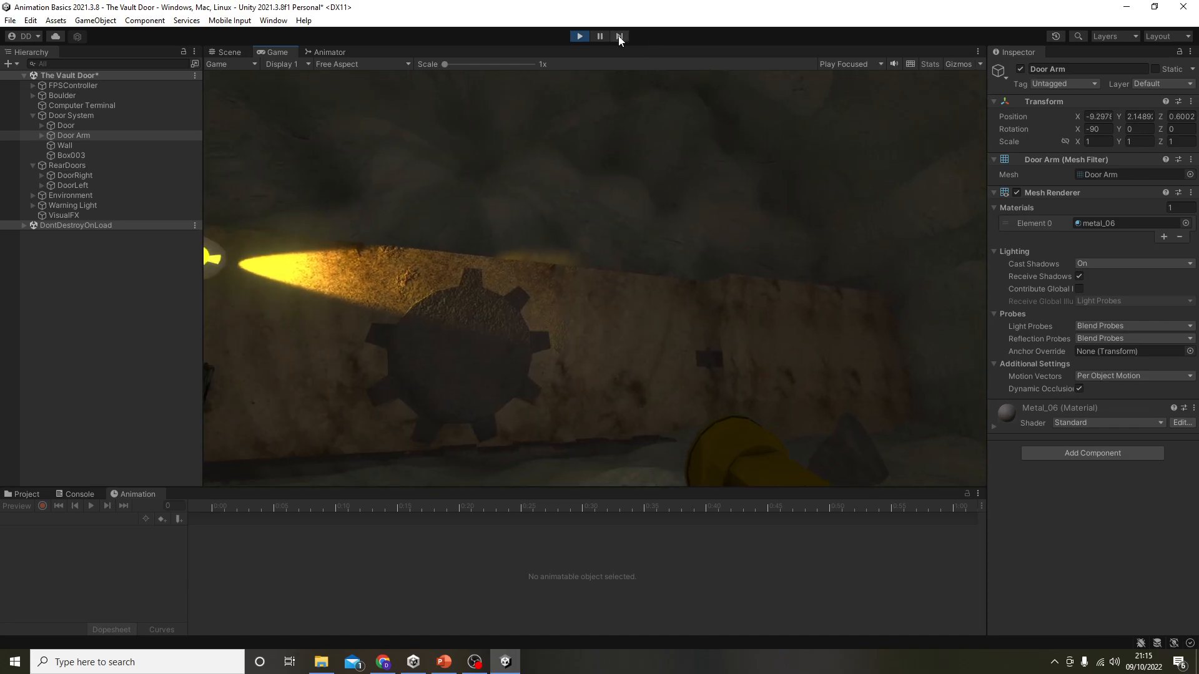
left_click(579, 37)
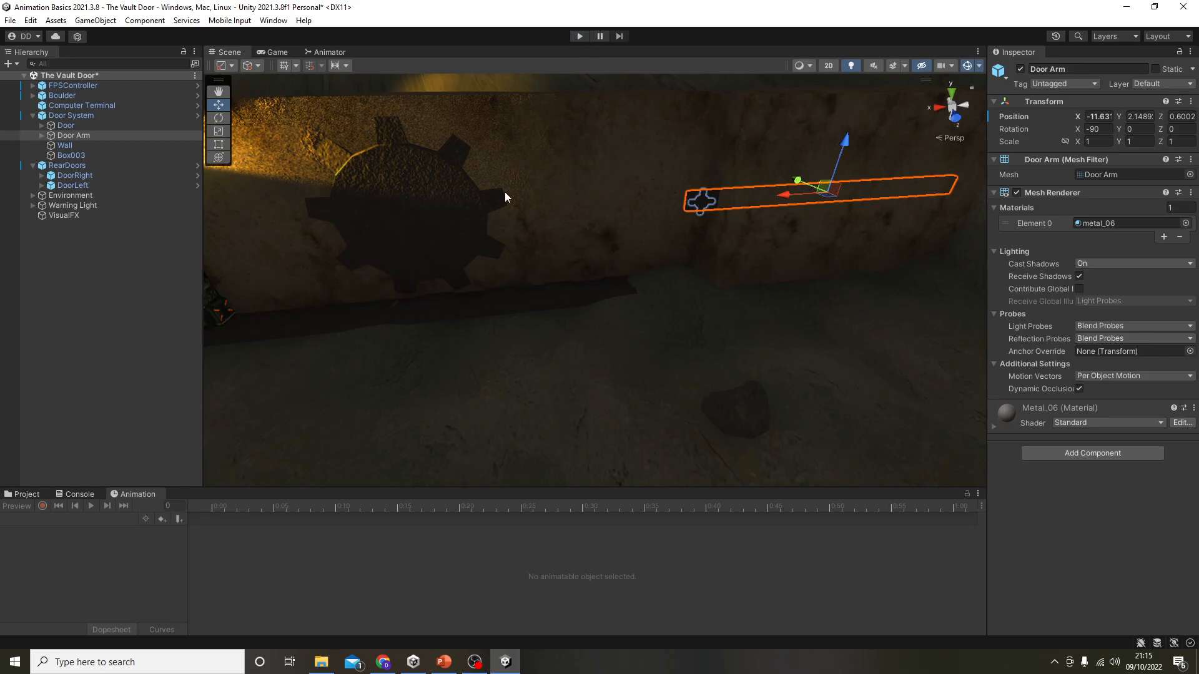
Open the Door System's Animator state machine and place the Door Open state directly below Entry.
left_click(87, 115)
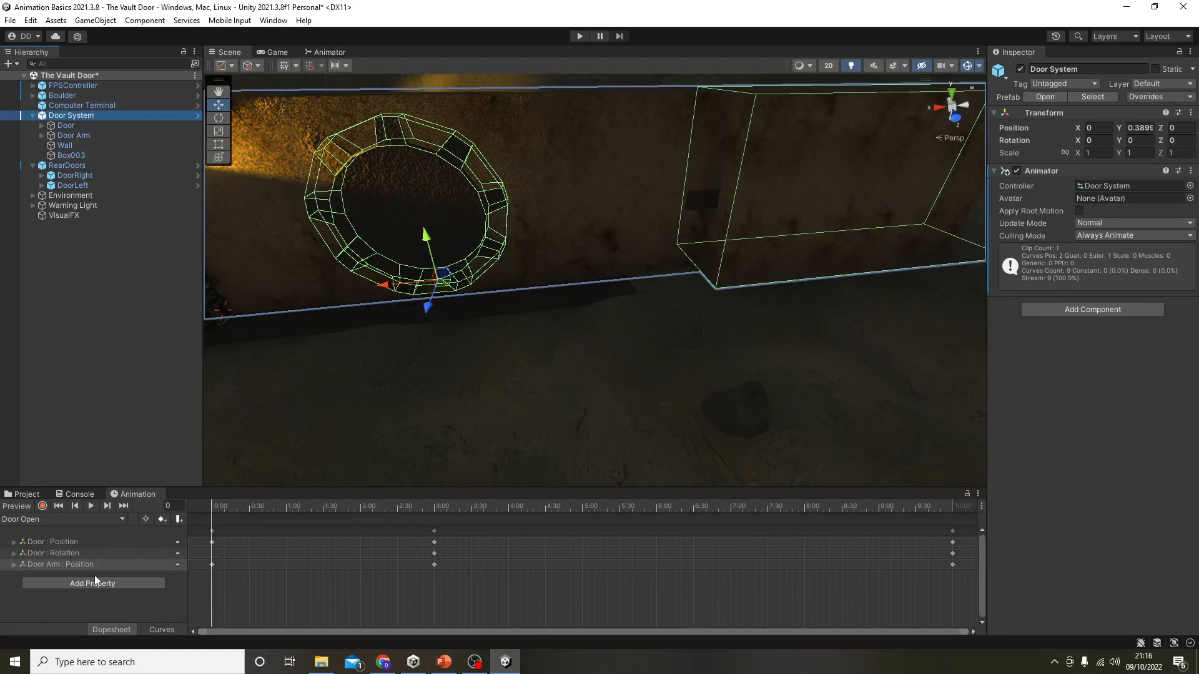
left_click(331, 52)
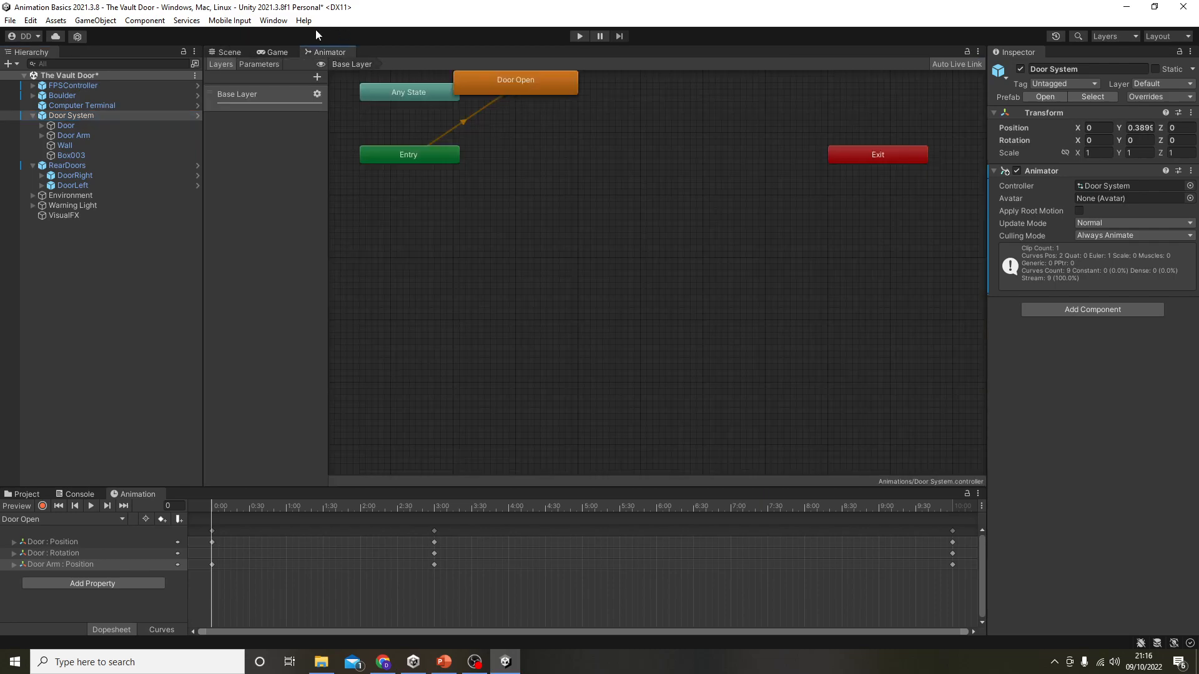
left_click(274, 20)
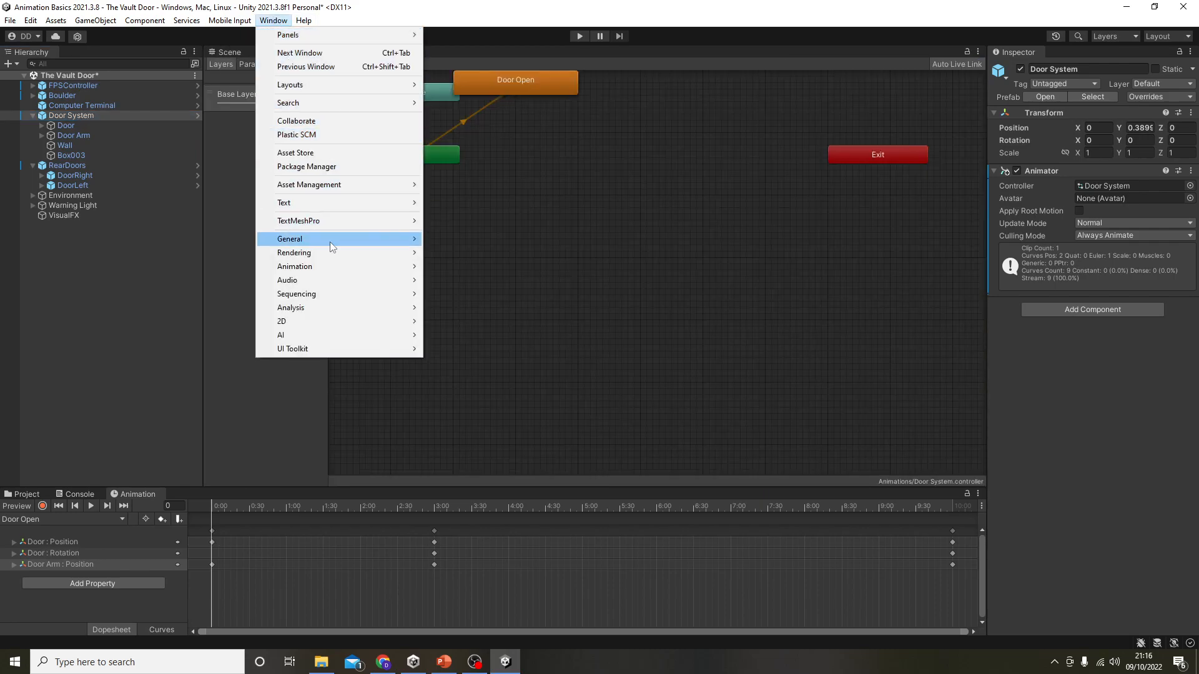
mouse_move(329, 269)
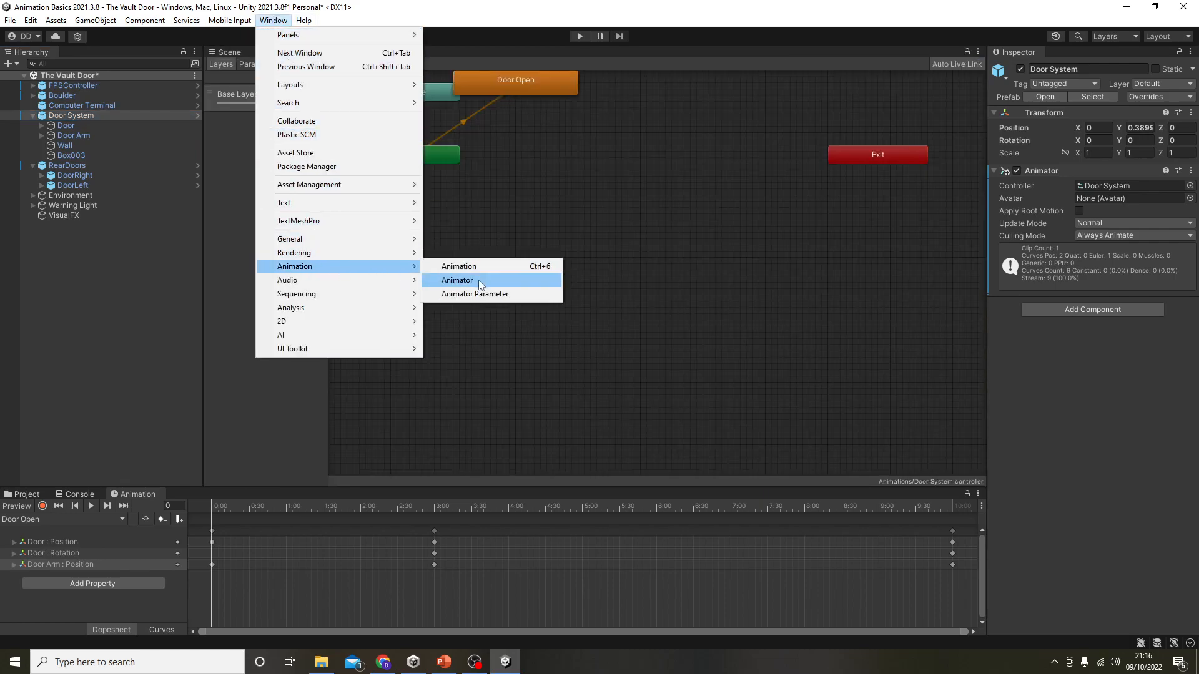
left_click(577, 6)
left_click_drag(538, 94, 446, 243)
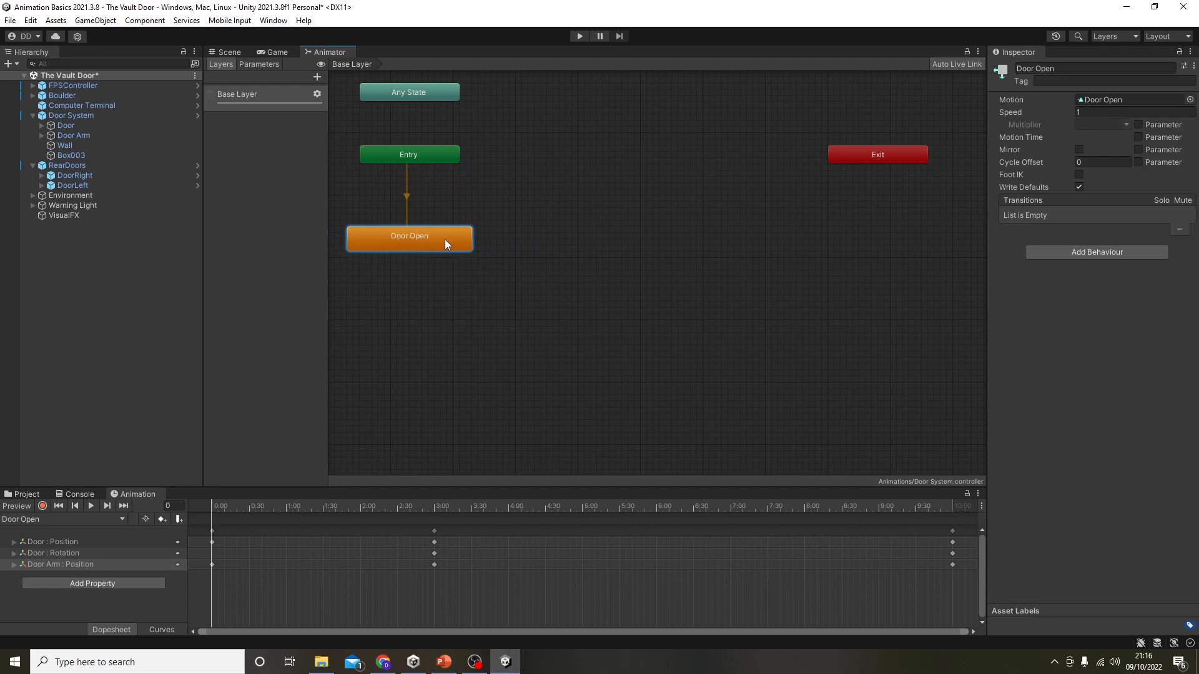
left_click(441, 155)
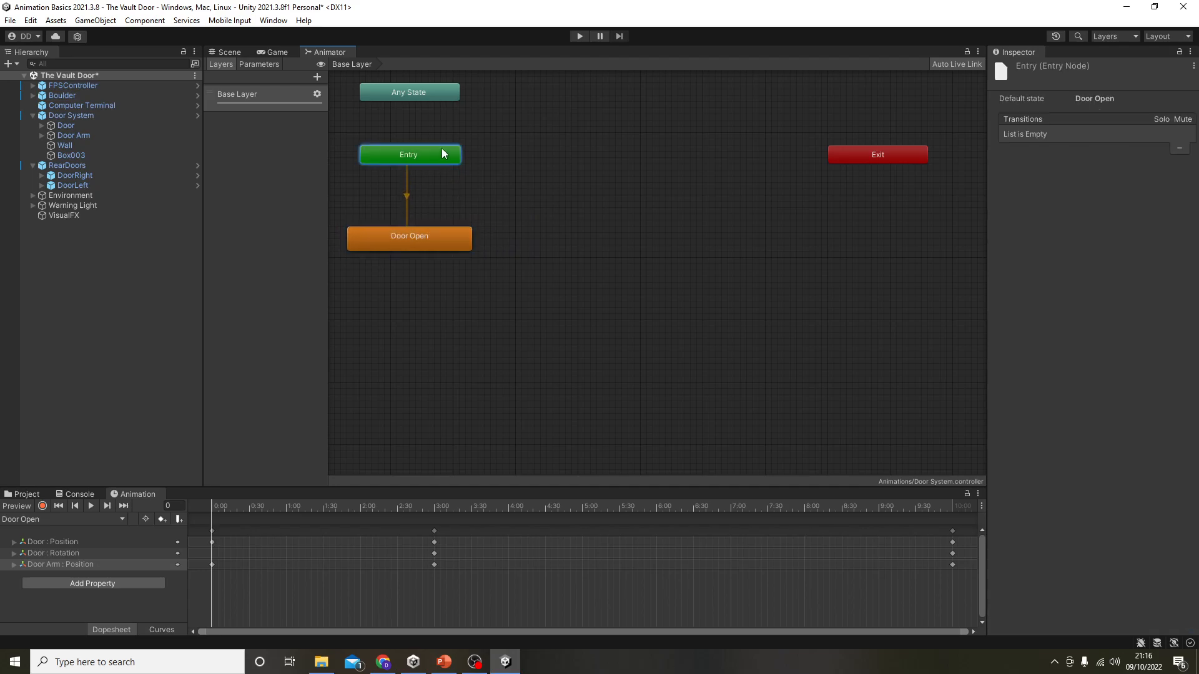
left_click(425, 236)
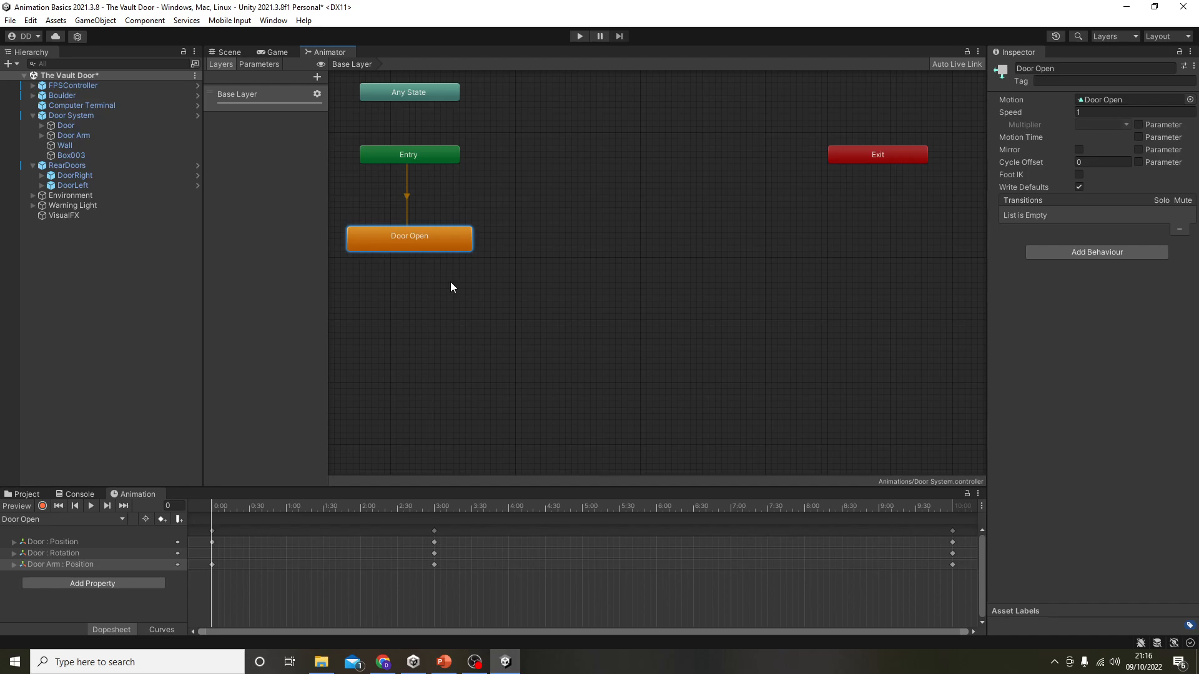
Create an empty state beside Door Open in the state machine and make it the layer default state.
left_click(523, 193)
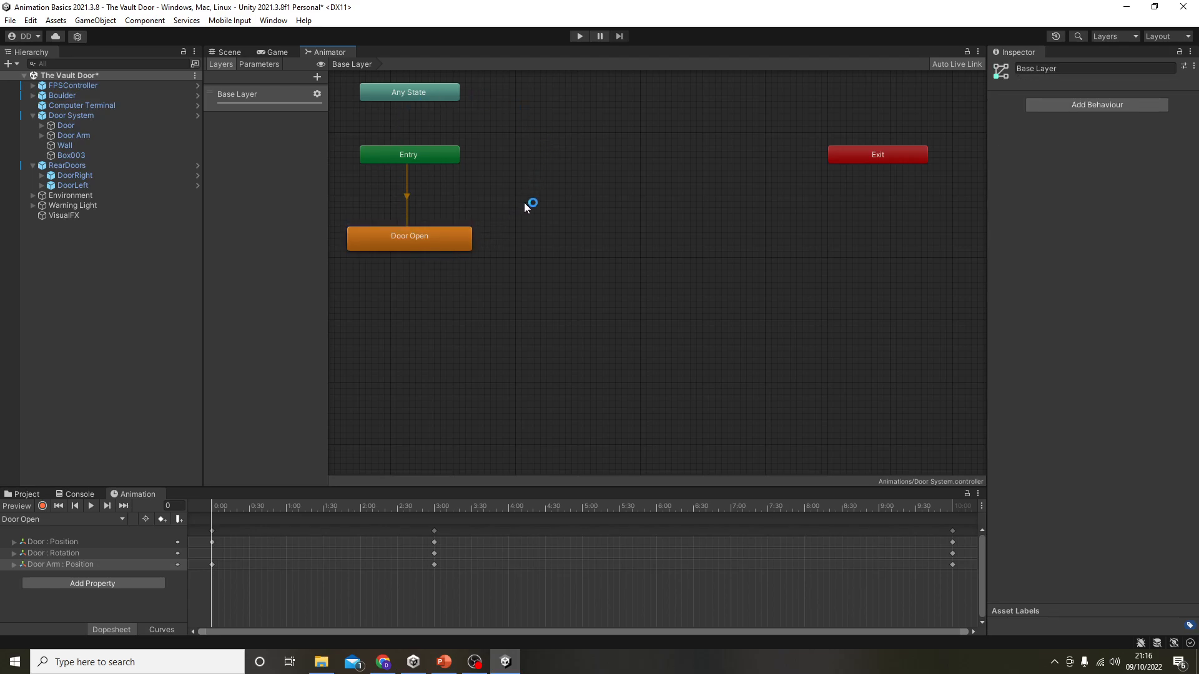
right_click(524, 208)
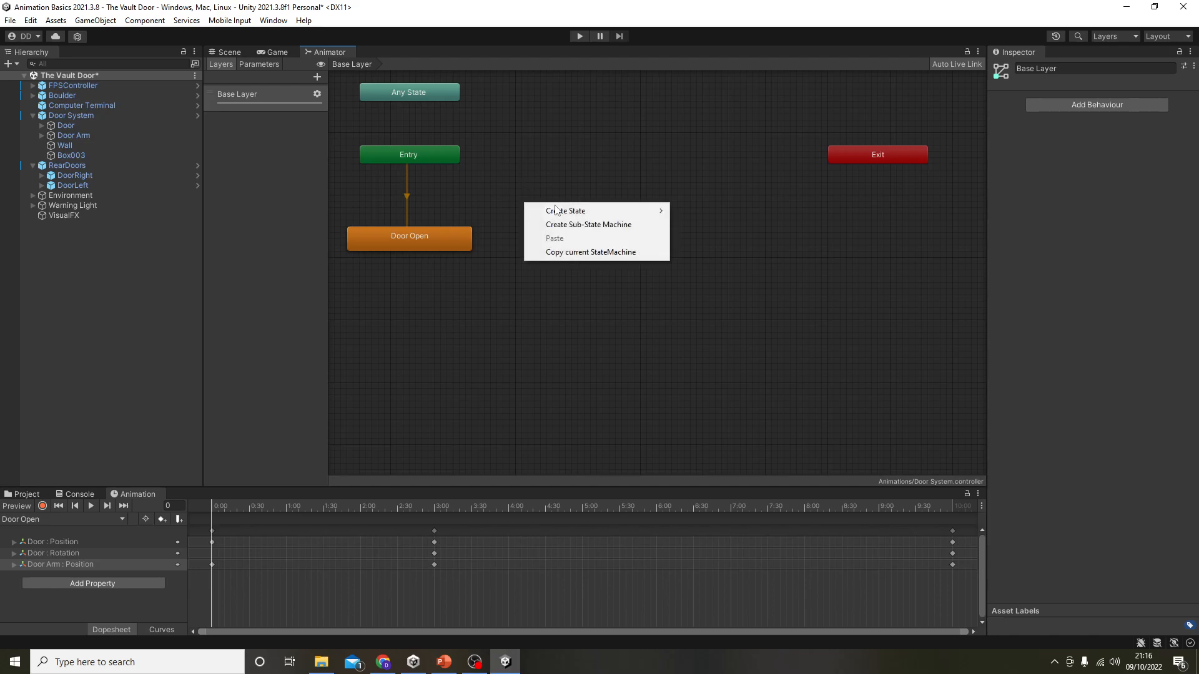
mouse_move(556, 210)
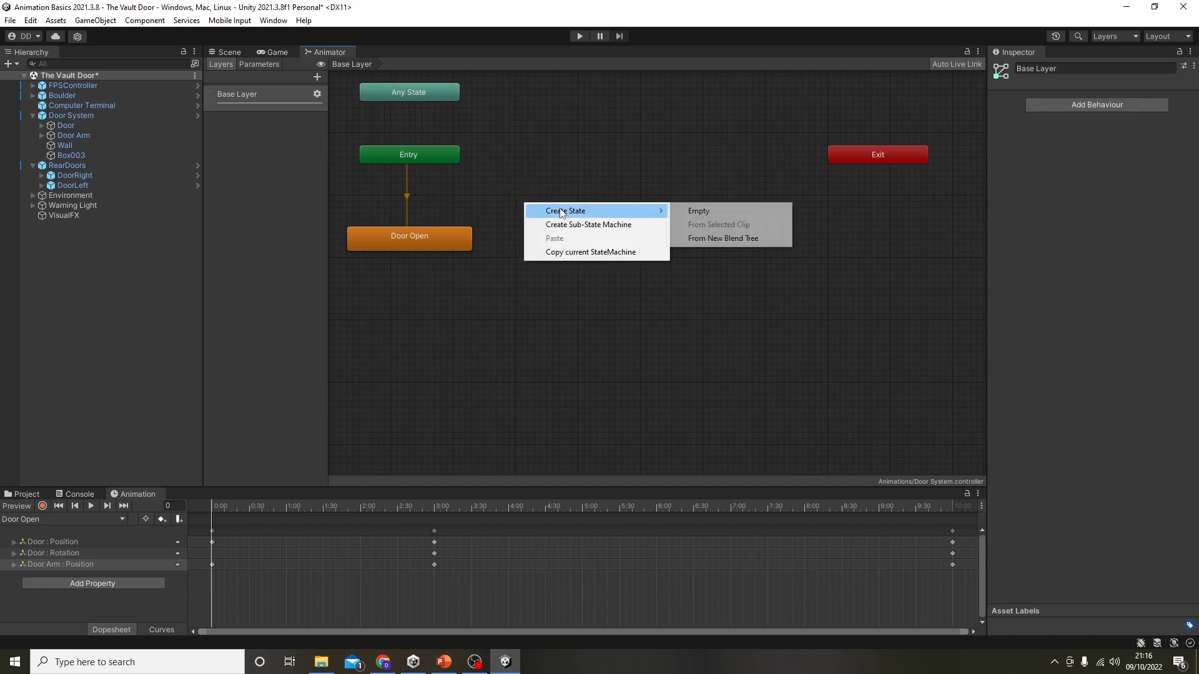
left_click(708, 215)
left_click_drag(602, 214, 586, 197)
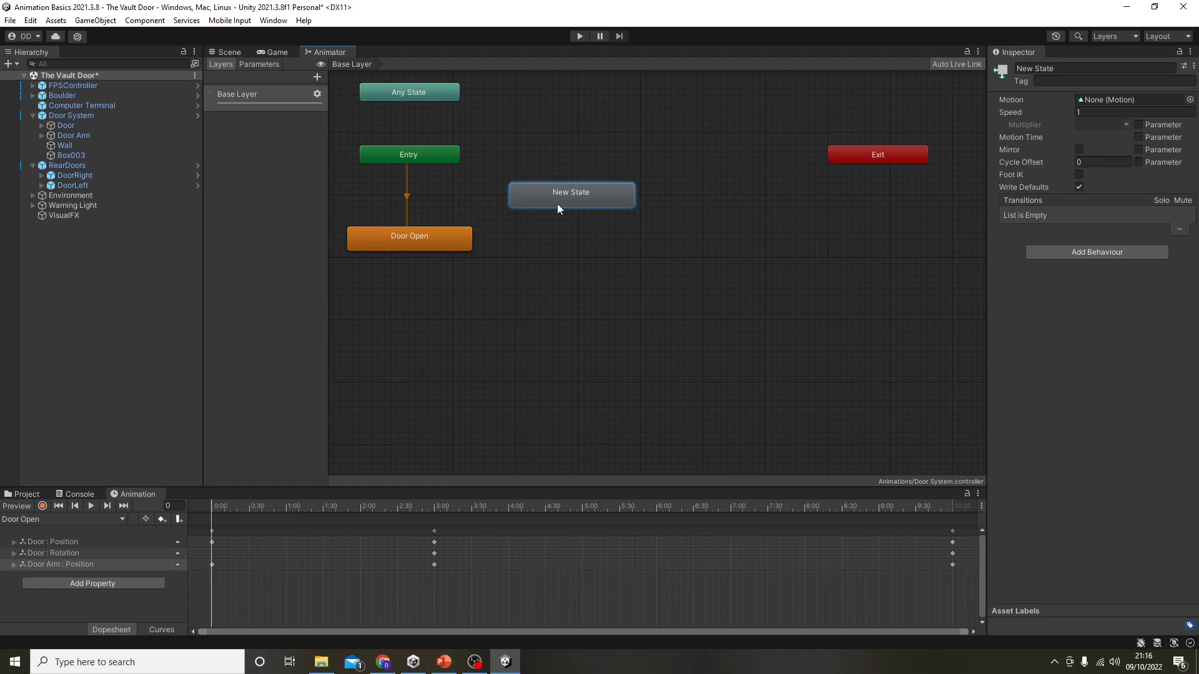
right_click(566, 201)
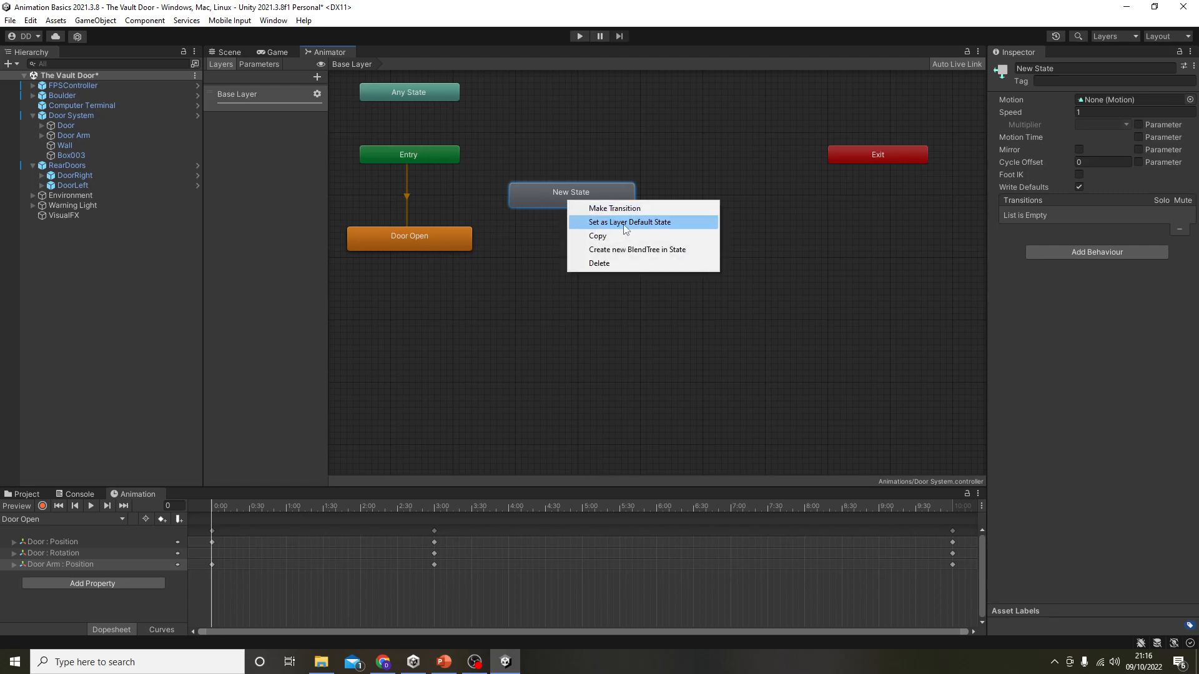
left_click(695, 229)
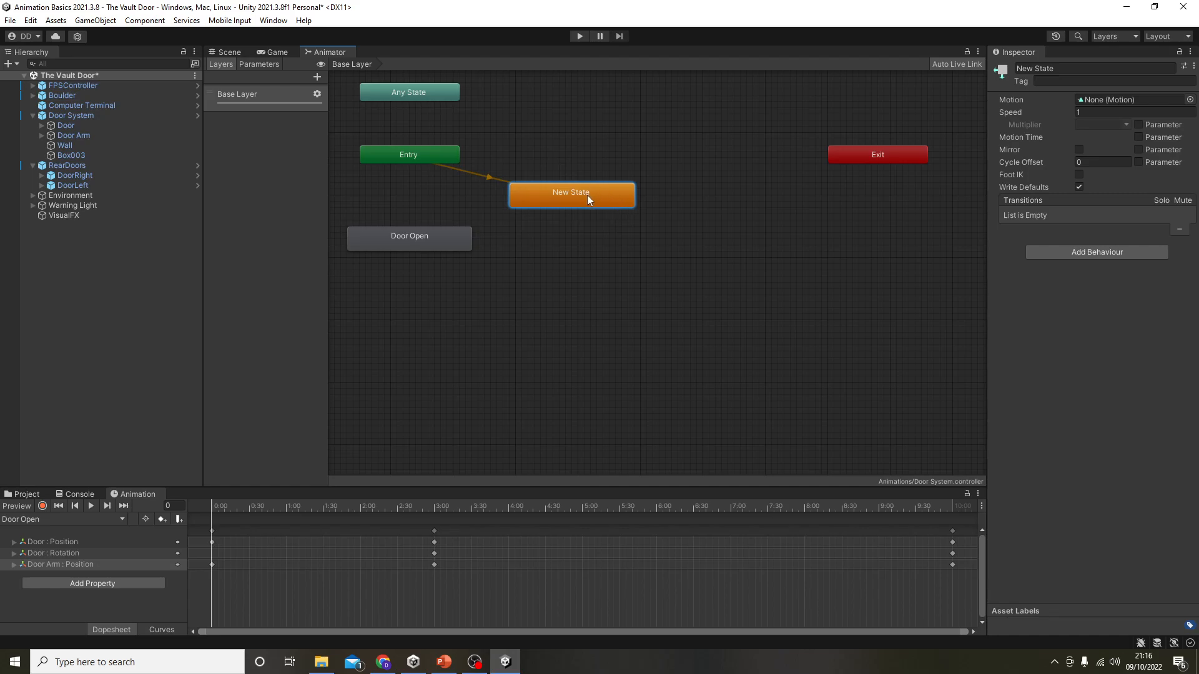
left_click(467, 246)
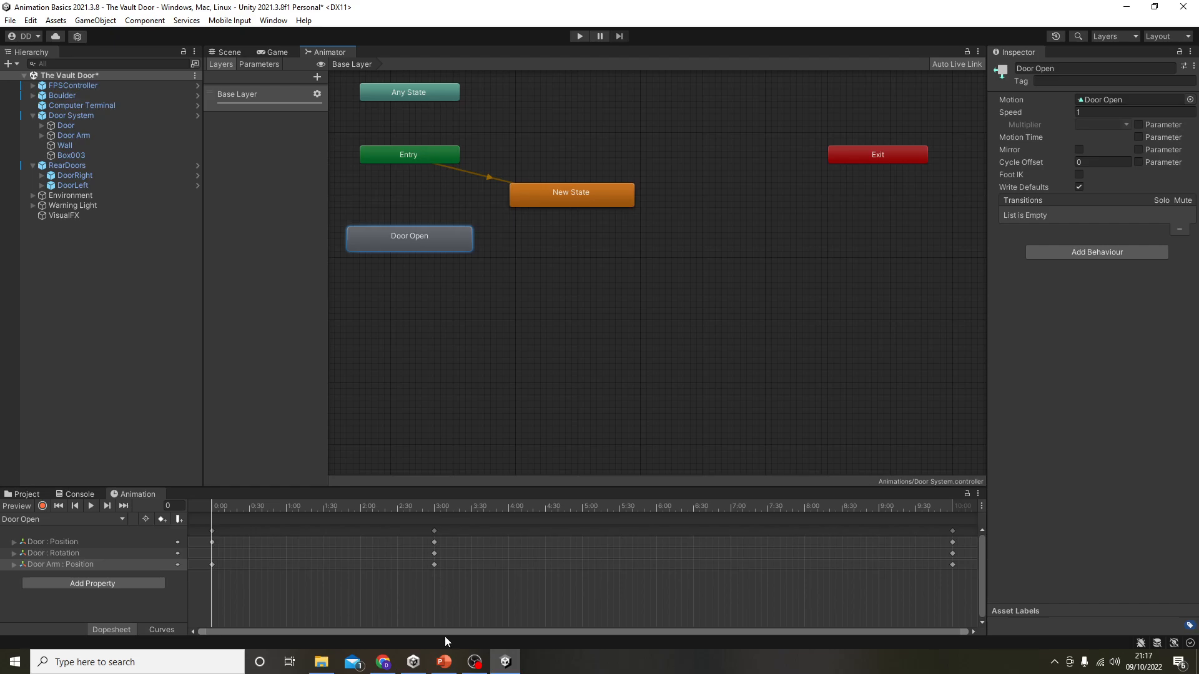
Switch to PowerPoint, strike through the word "opening" in the first key feature, and return to Unity.
left_click(444, 662)
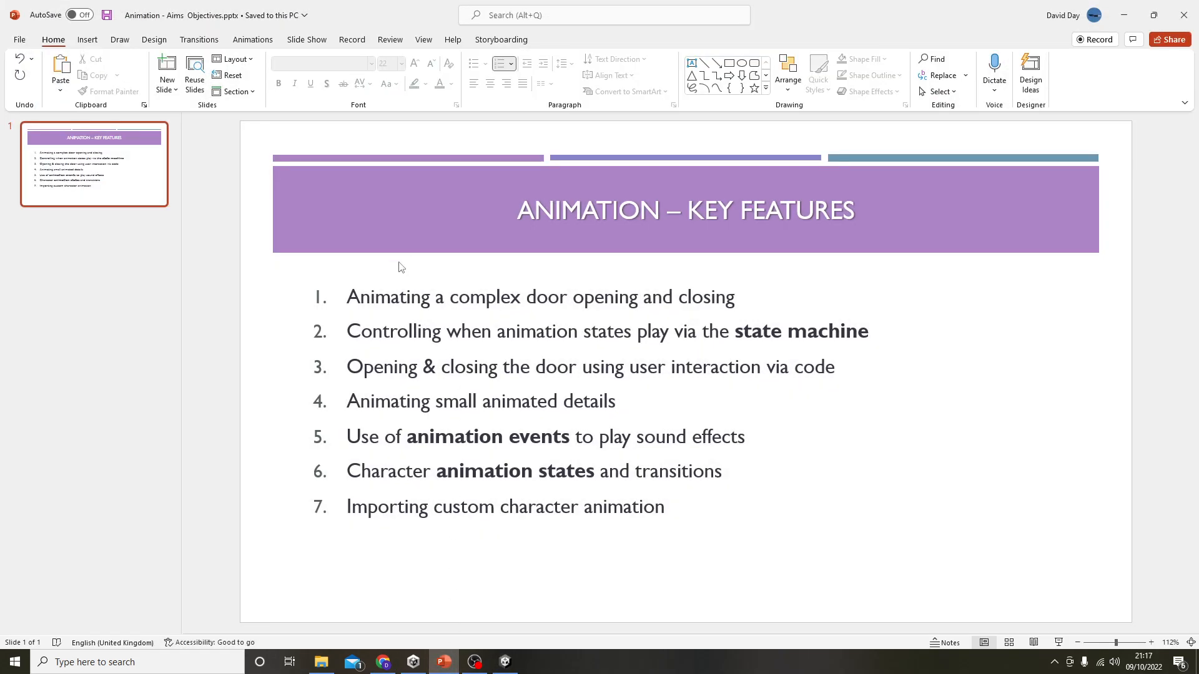
left_click_drag(349, 297, 711, 298)
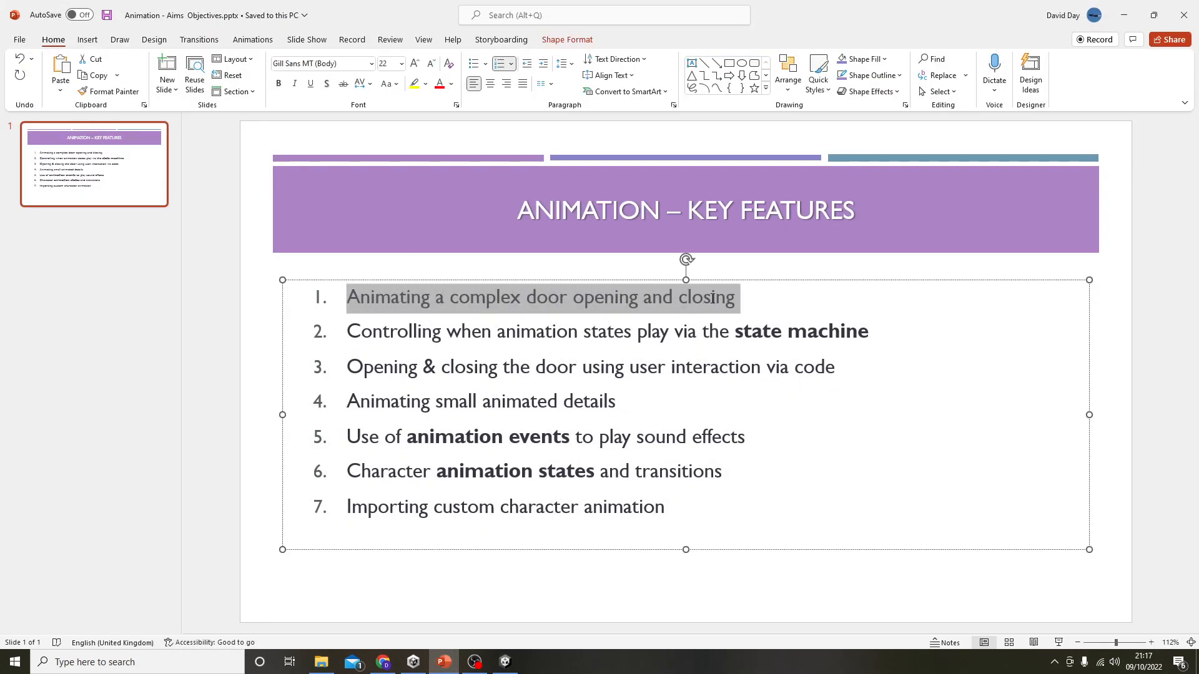
double_click(610, 304)
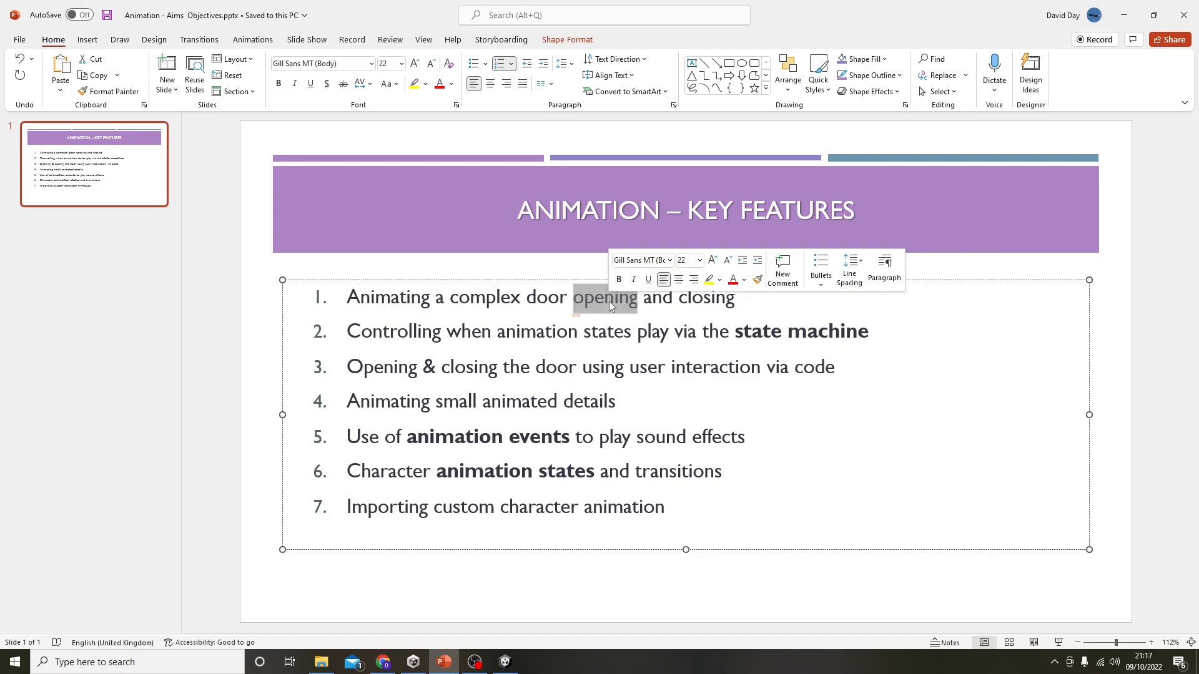
left_click(343, 84)
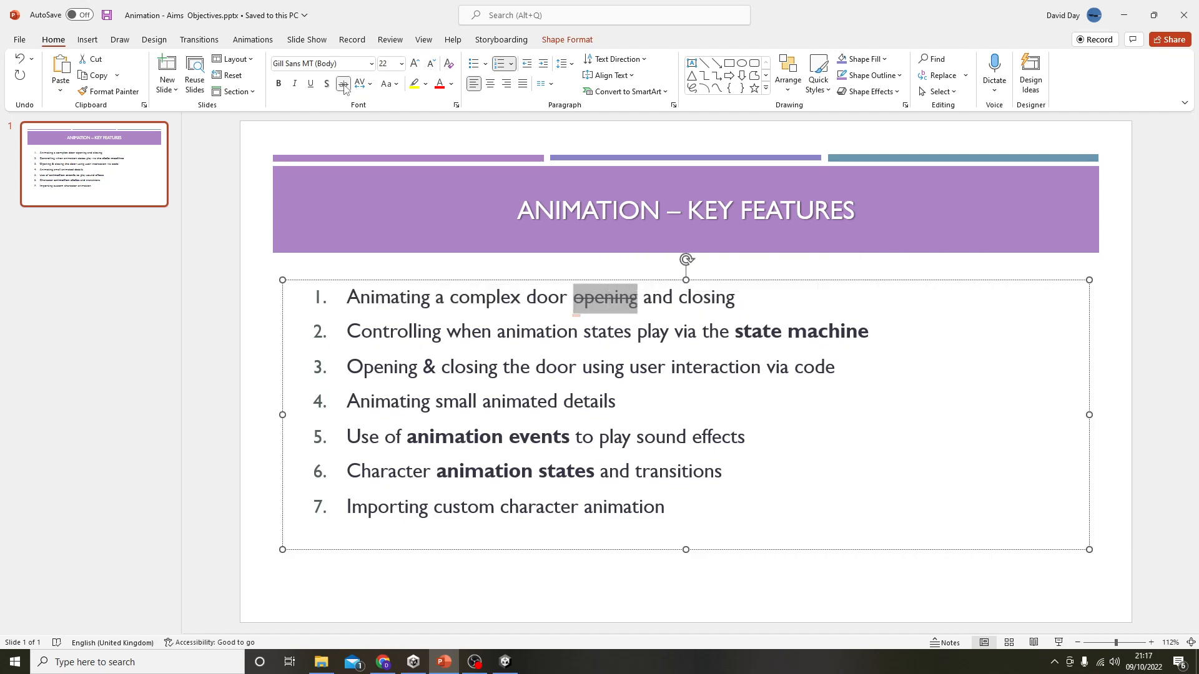
left_click(834, 455)
left_click(1123, 14)
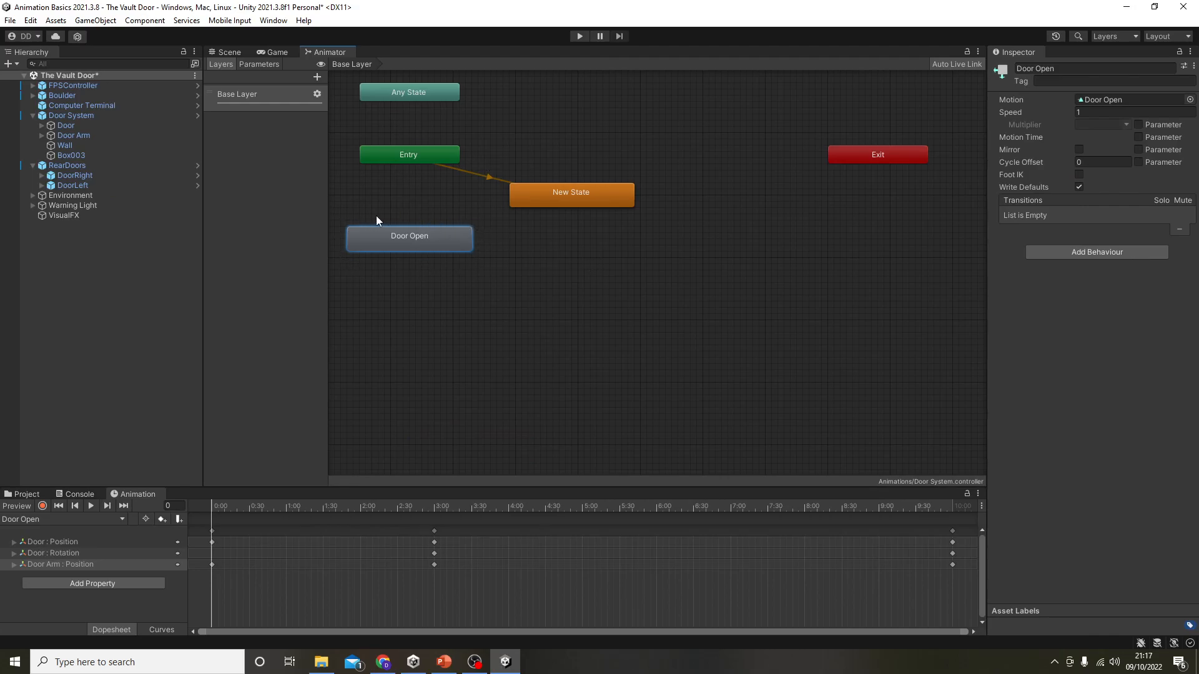
Create a new animation clip for the Door System in the Animations folder, named Door Close.
left_click(234, 49)
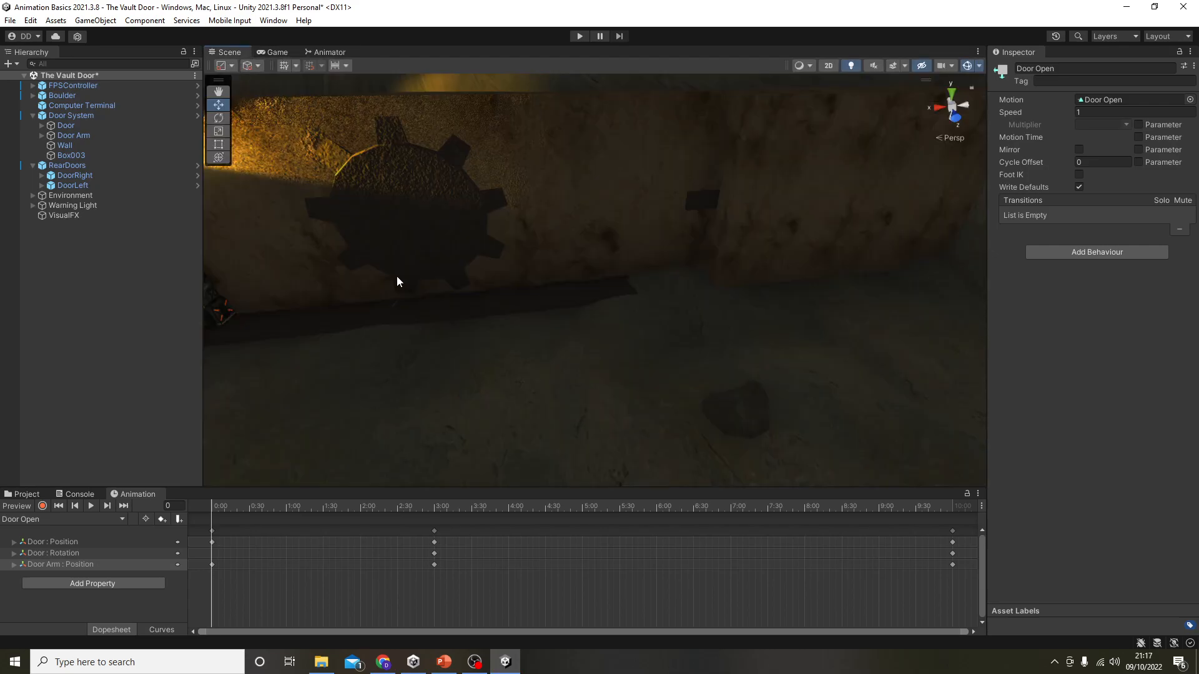
right_click_drag(456, 312, 502, 321)
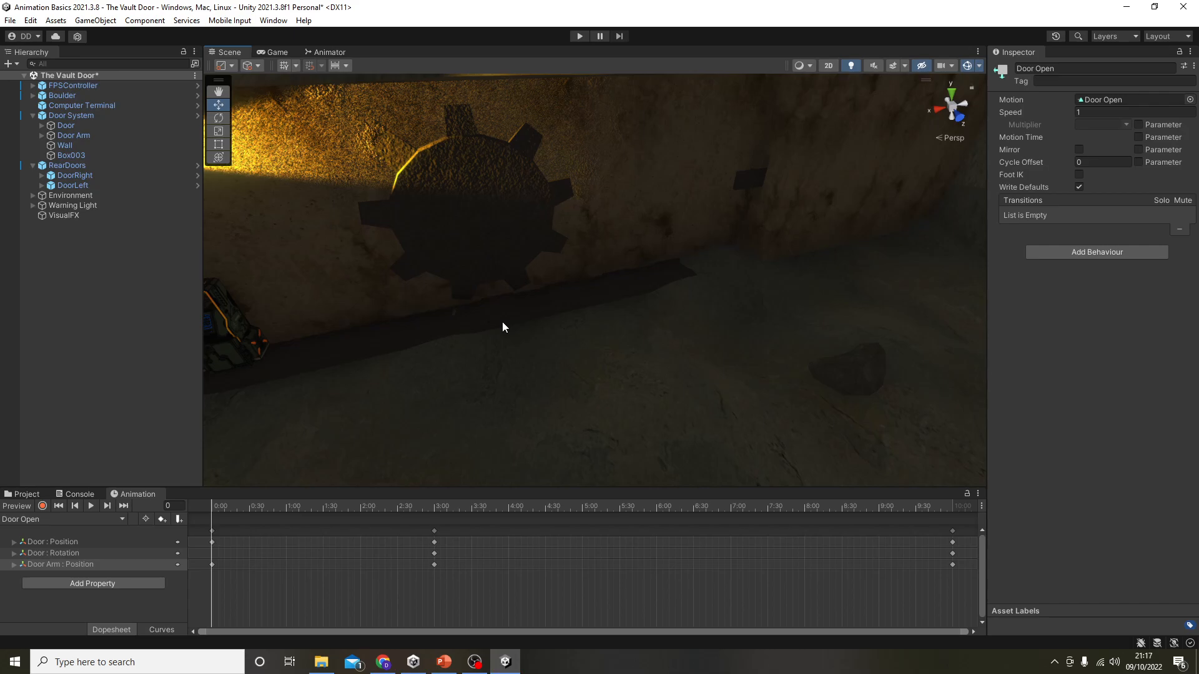
left_click(105, 116)
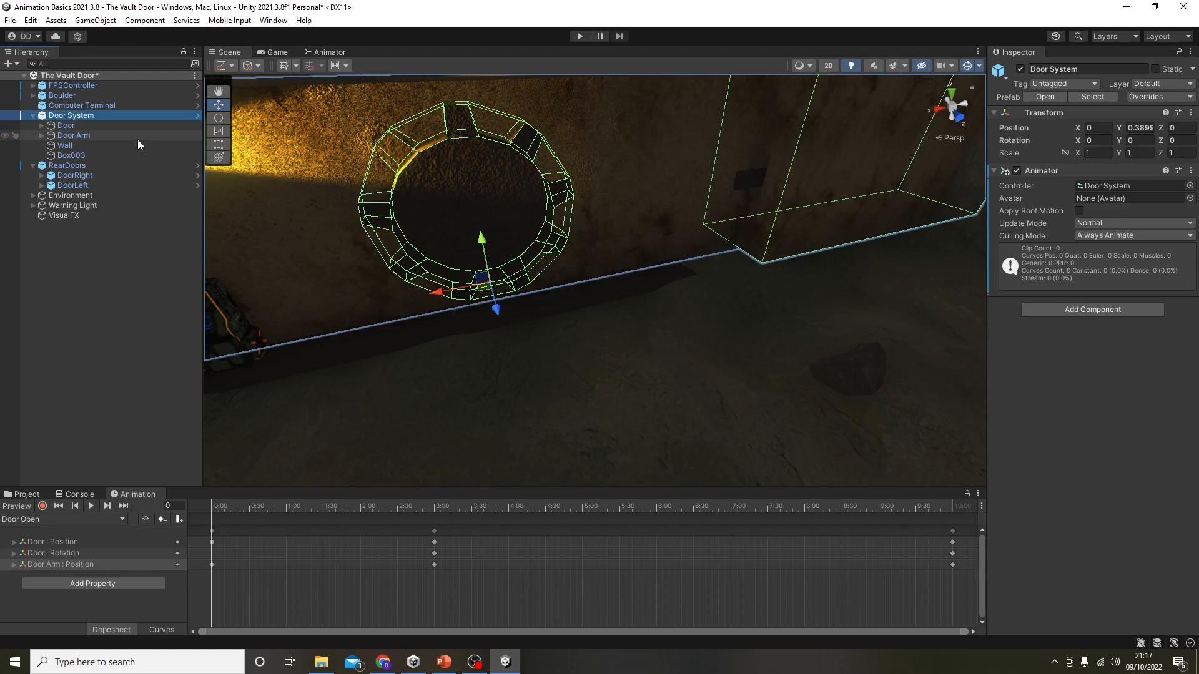
left_click(122, 519)
left_click(50, 550)
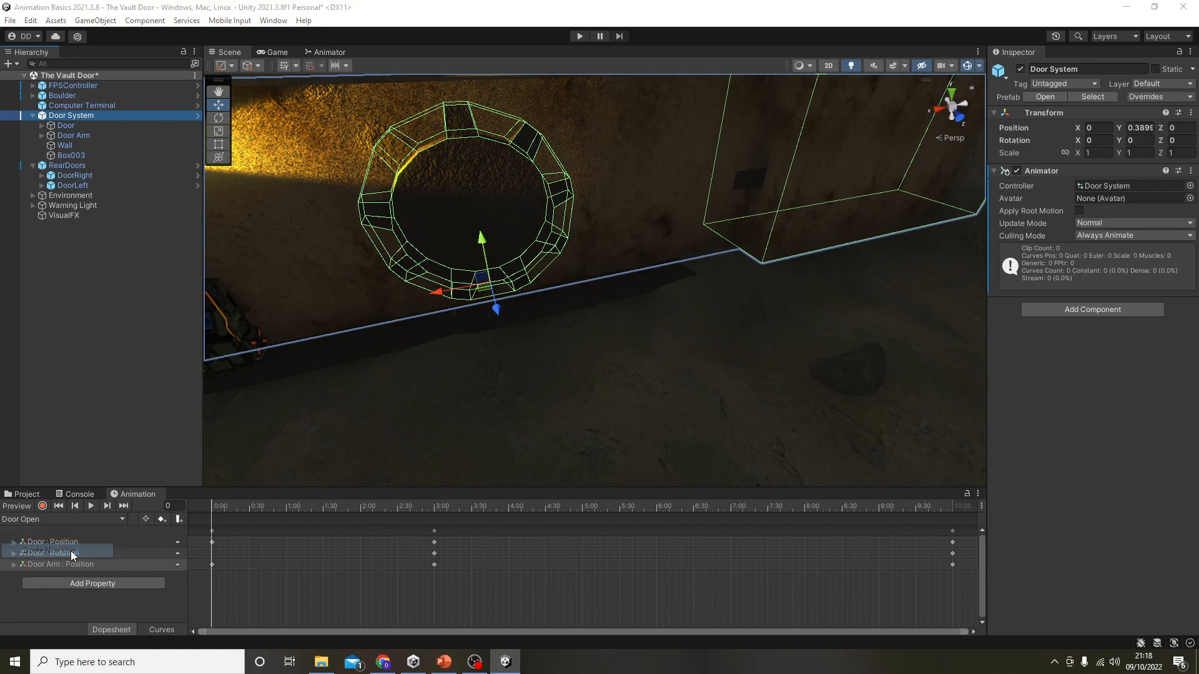
double_click(147, 118)
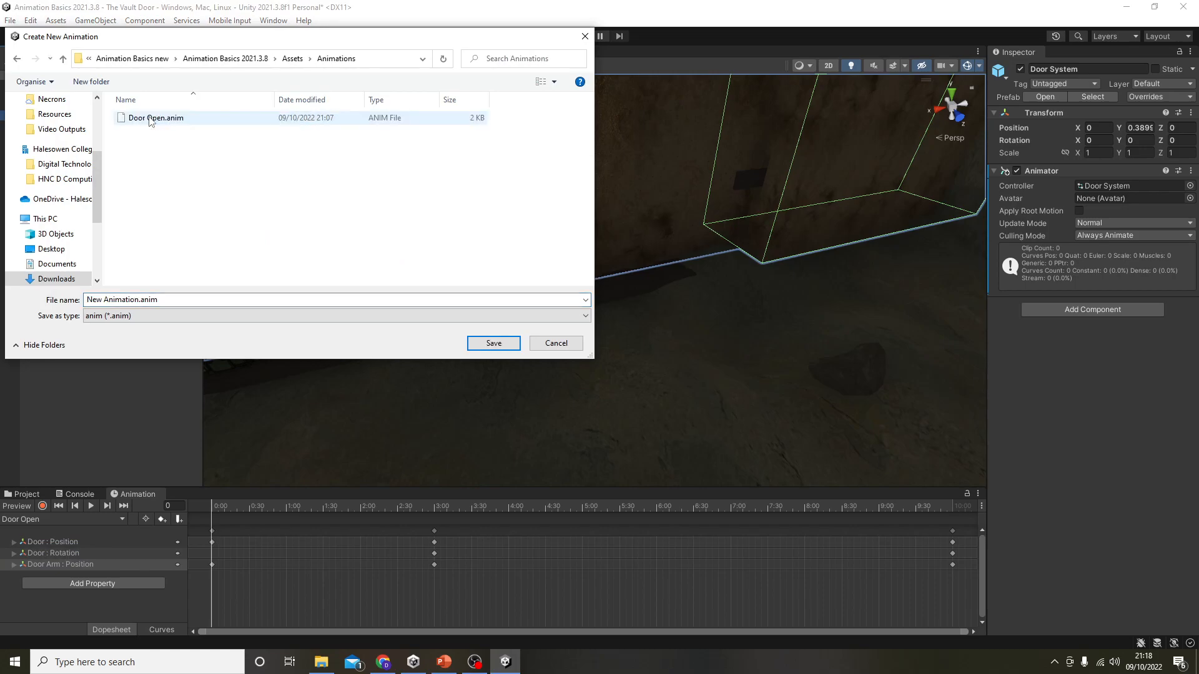
type("Door Close")
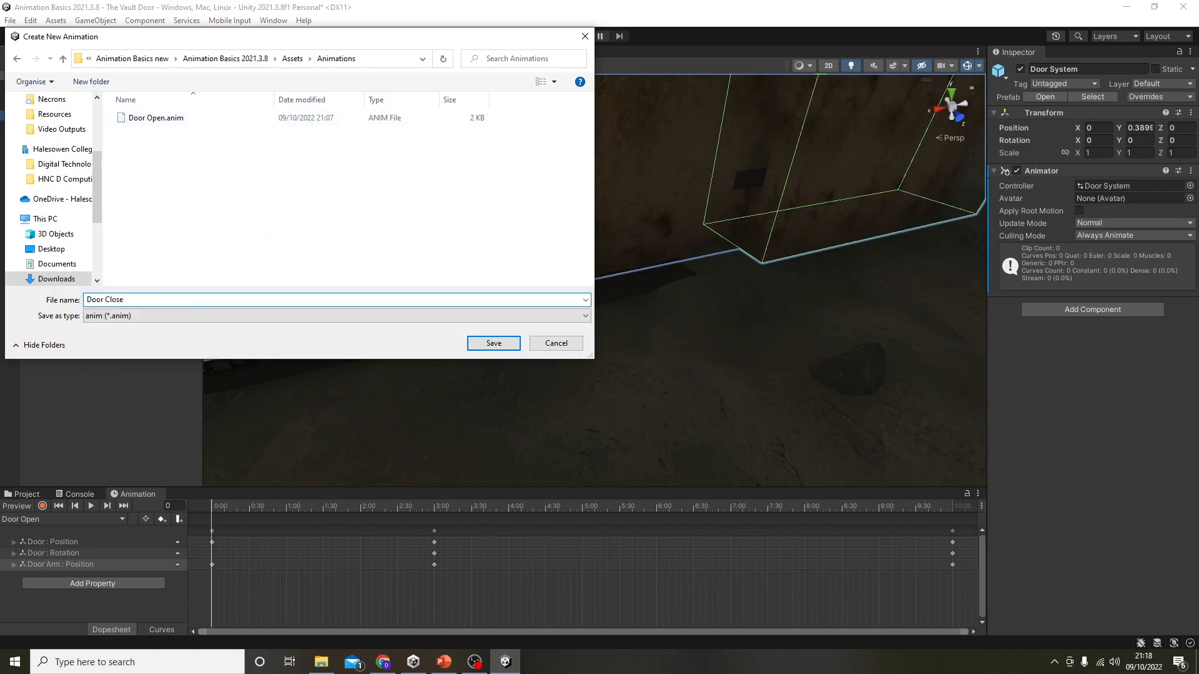
key("Return")
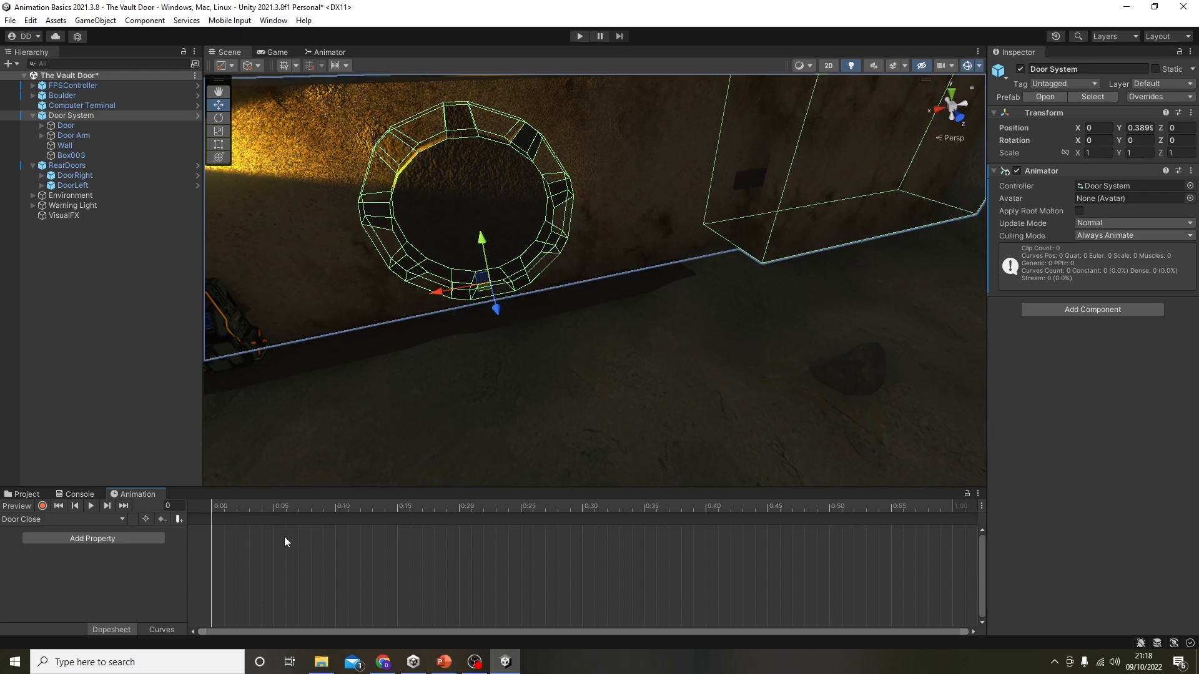
Compare the Door Open and Door Close clips' timelines by switching between them.
left_click(103, 517)
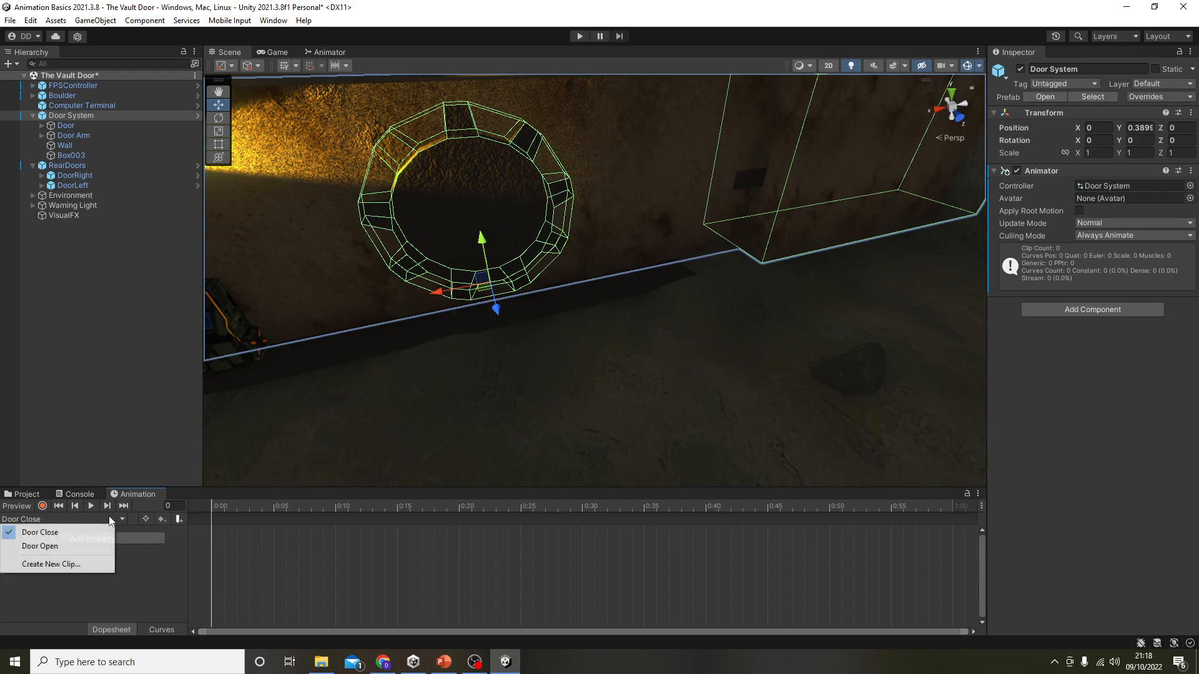
left_click(86, 547)
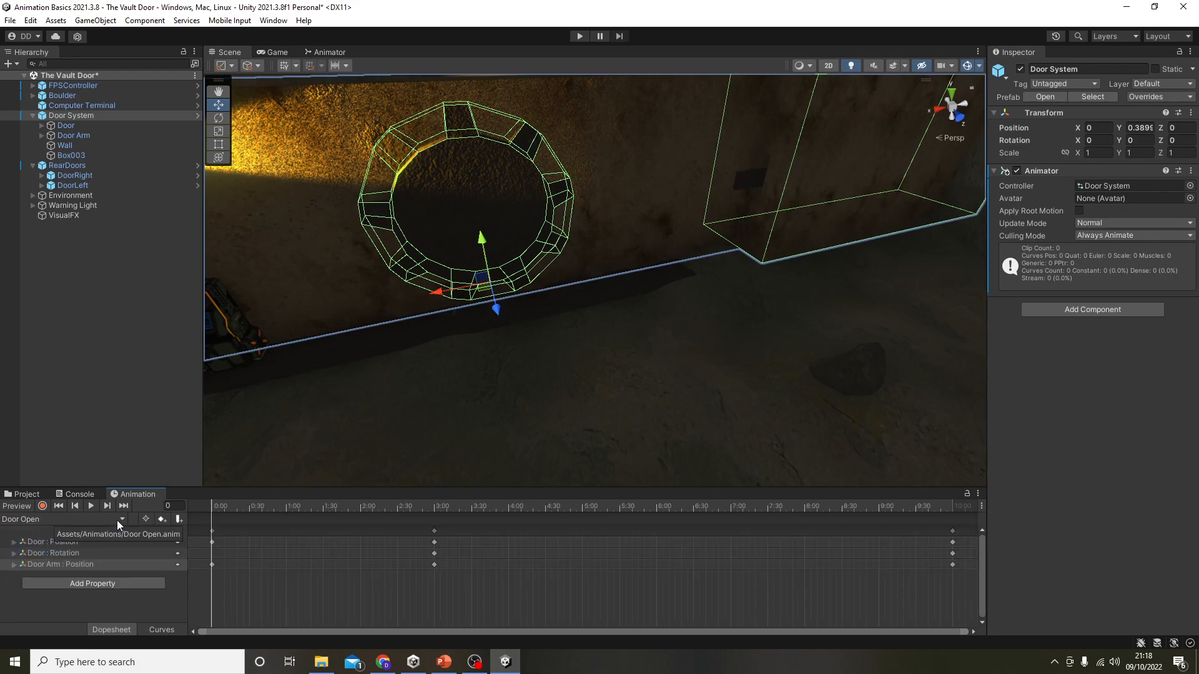
left_click(118, 519)
left_click(56, 532)
Copy all Door and Door Arm keyframes from the Door Open clip into the Door Close clip, starting at frame 0.
left_click(98, 520)
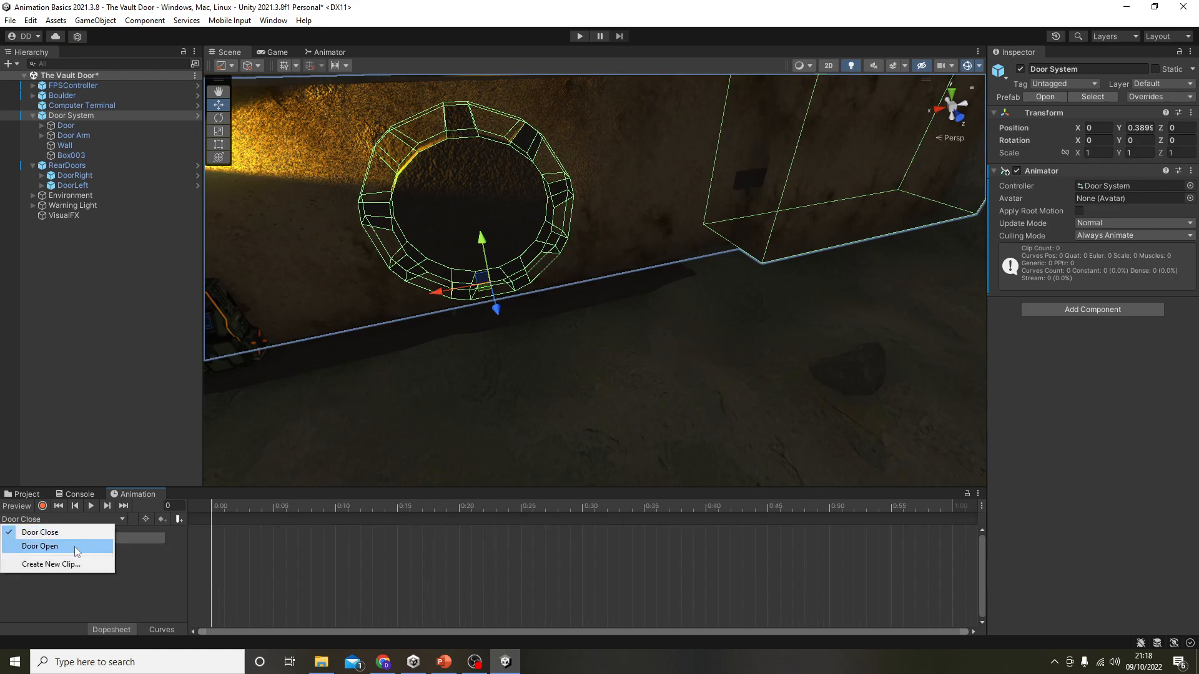
left_click(58, 548)
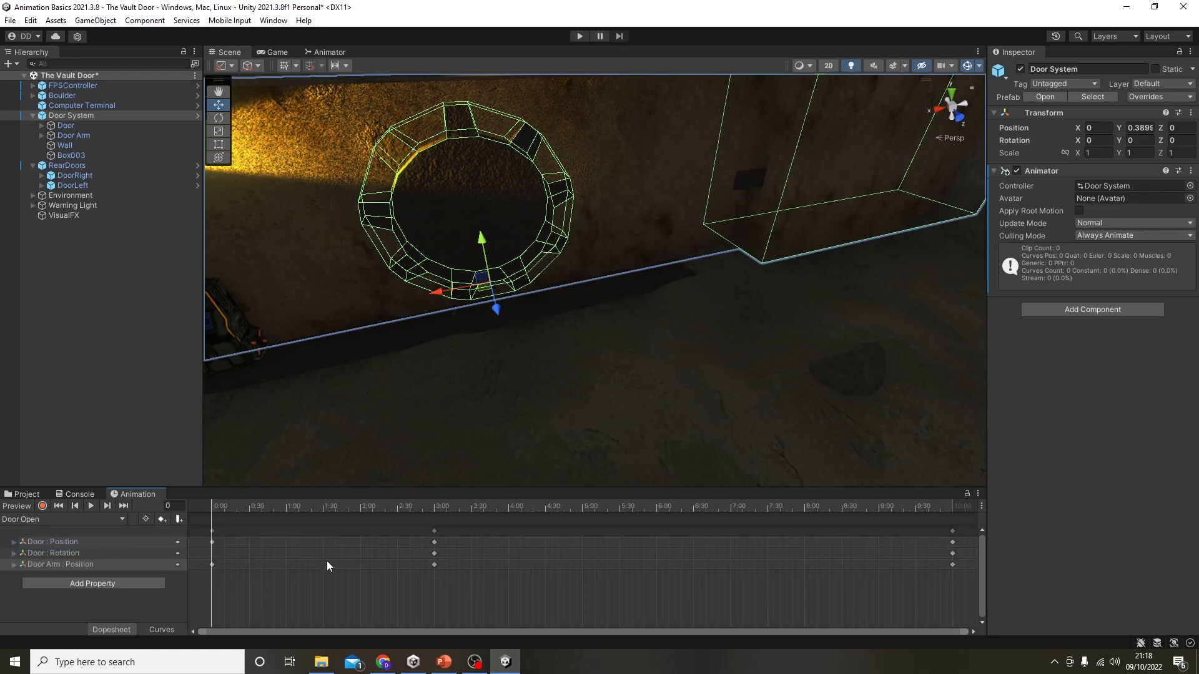
left_click_drag(920, 621, 187, 490)
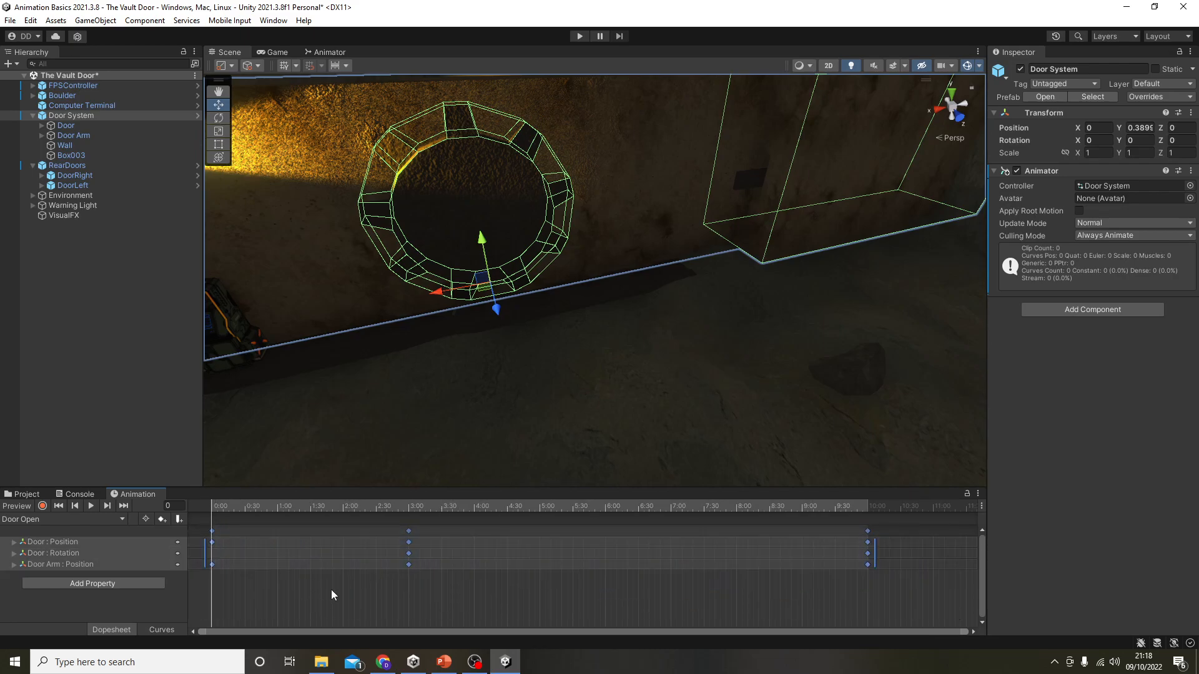
left_click(73, 519)
left_click(66, 532)
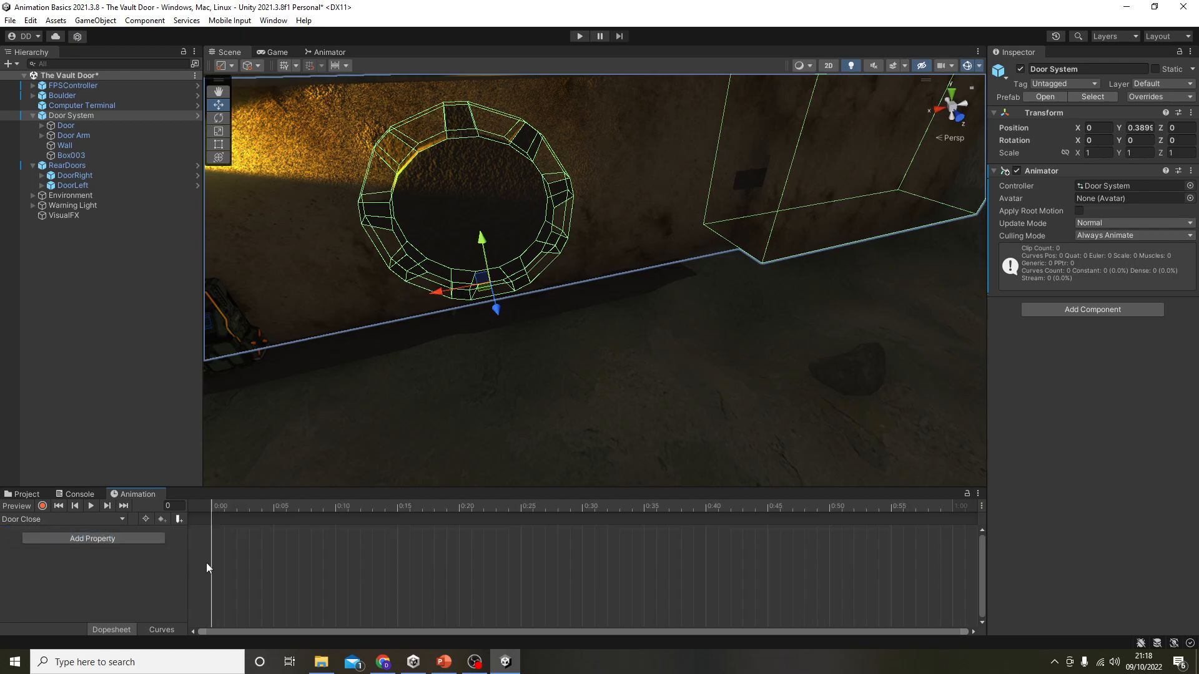
key("ctrl+v")
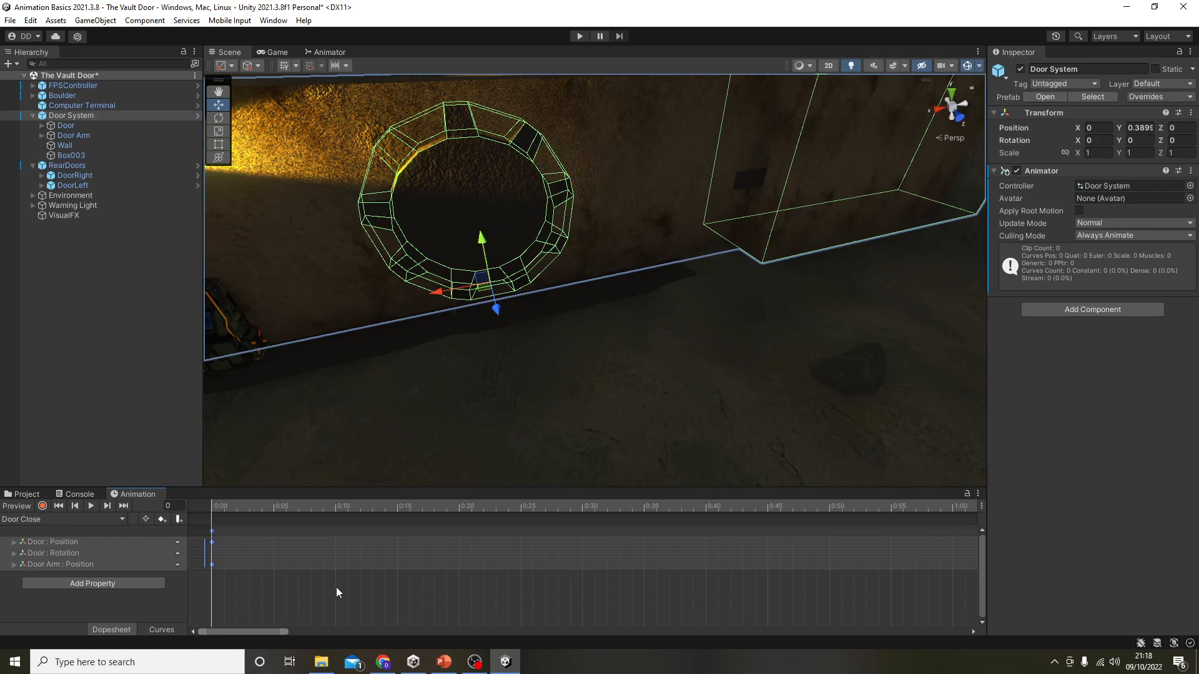
Reverse the order of all Door Close keyframes on the timeline so the clip runs from 0:00 to about 10:00.
scroll(413, 574, "down", 5)
scroll(418, 575, "down", 10)
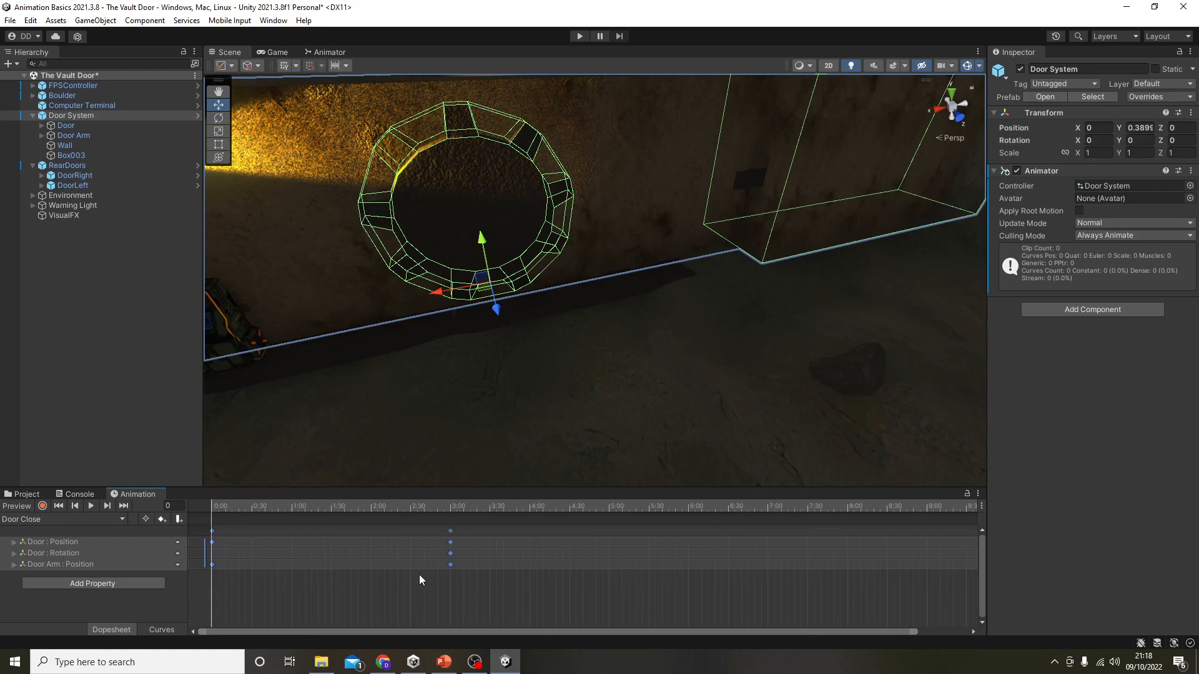
scroll(419, 575, "down", 3)
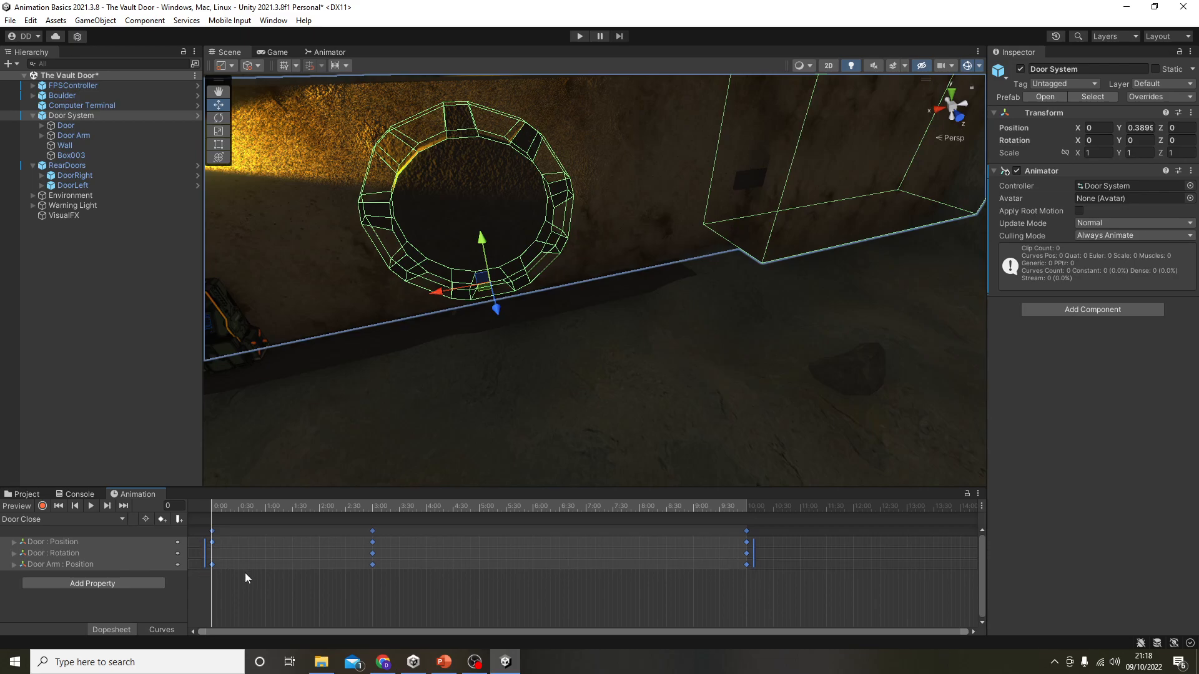
left_click_drag(204, 553, 203, 578)
left_click_drag(755, 553, 534, 559)
key("ctrl+z")
left_click_drag(203, 559, 839, 566)
left_click_drag(736, 548, 202, 562)
left_click_drag(844, 558, 754, 558)
left_click(769, 616)
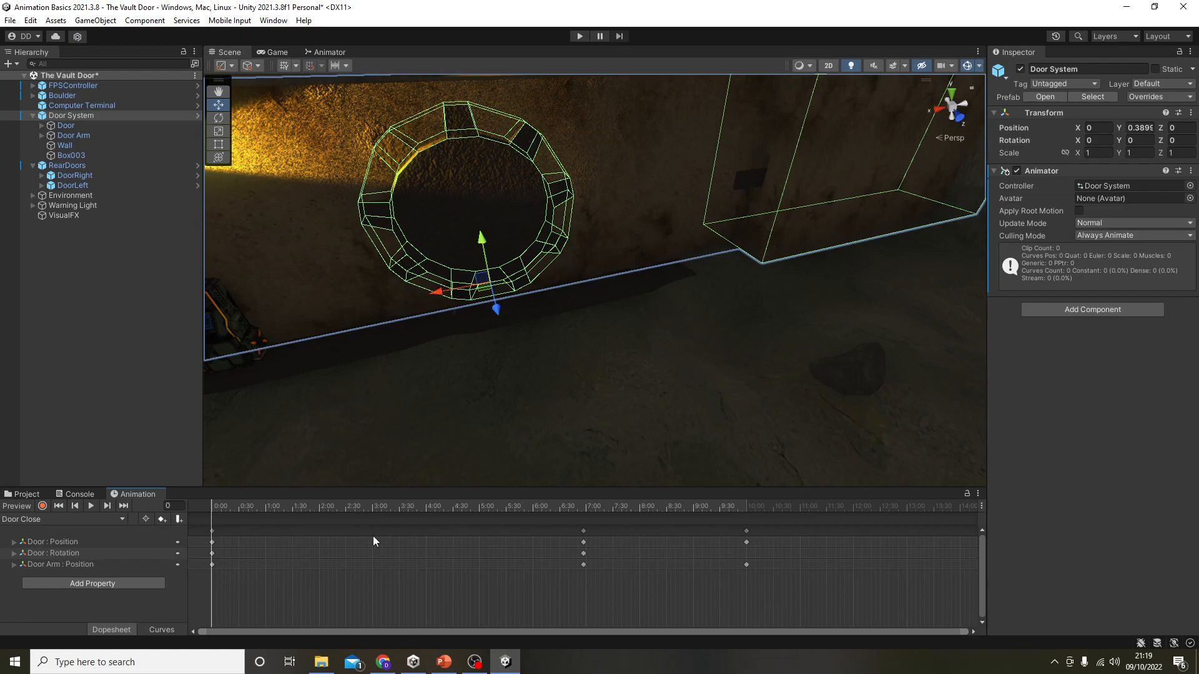
Preview the Door Close clip from a different view angle of the door and return the playhead to frame 0.
left_click(92, 505)
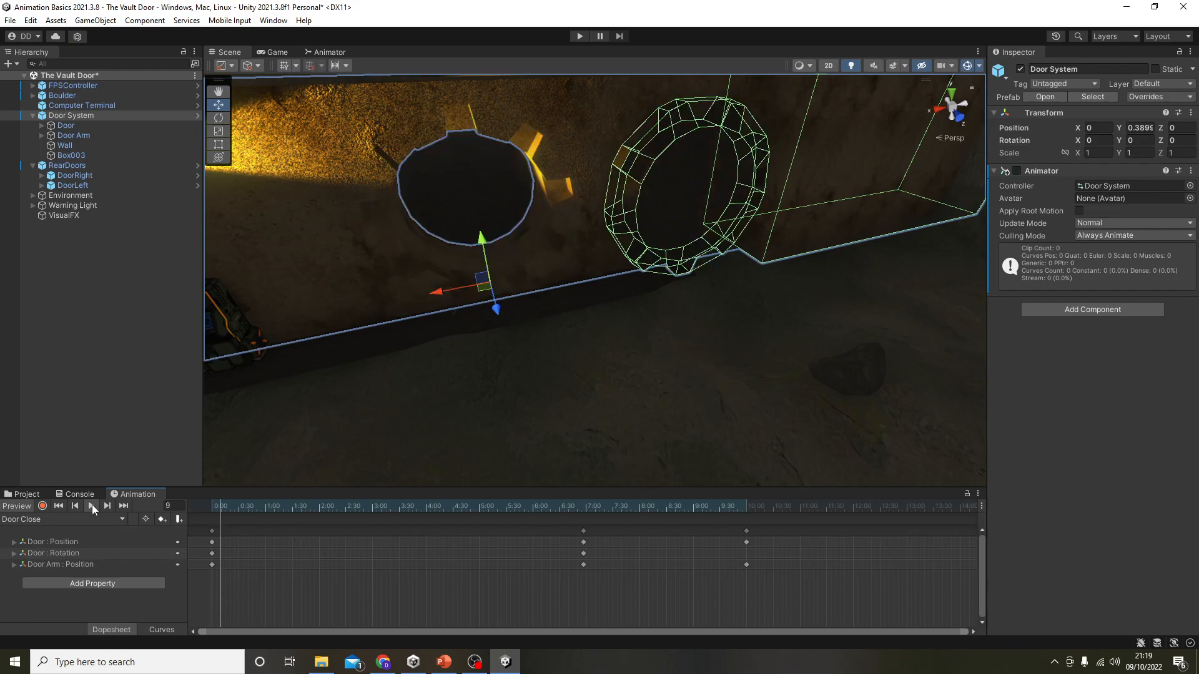
middle_click_drag(546, 419, 552, 376)
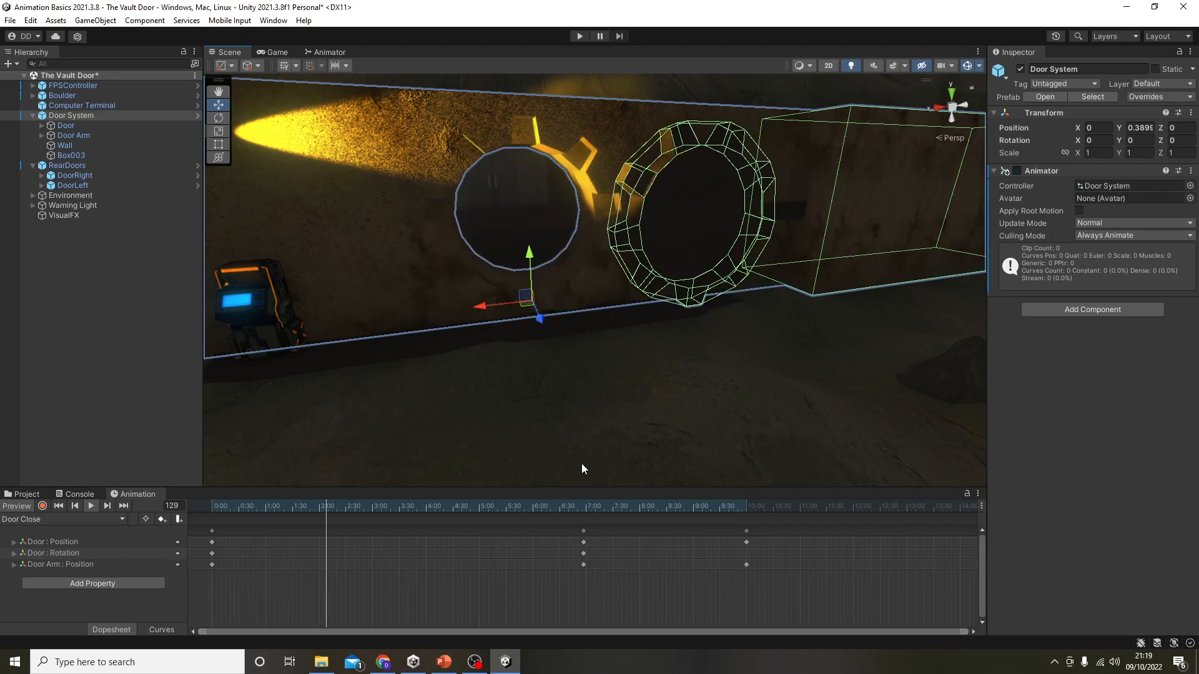
left_click_drag(372, 509, 183, 532)
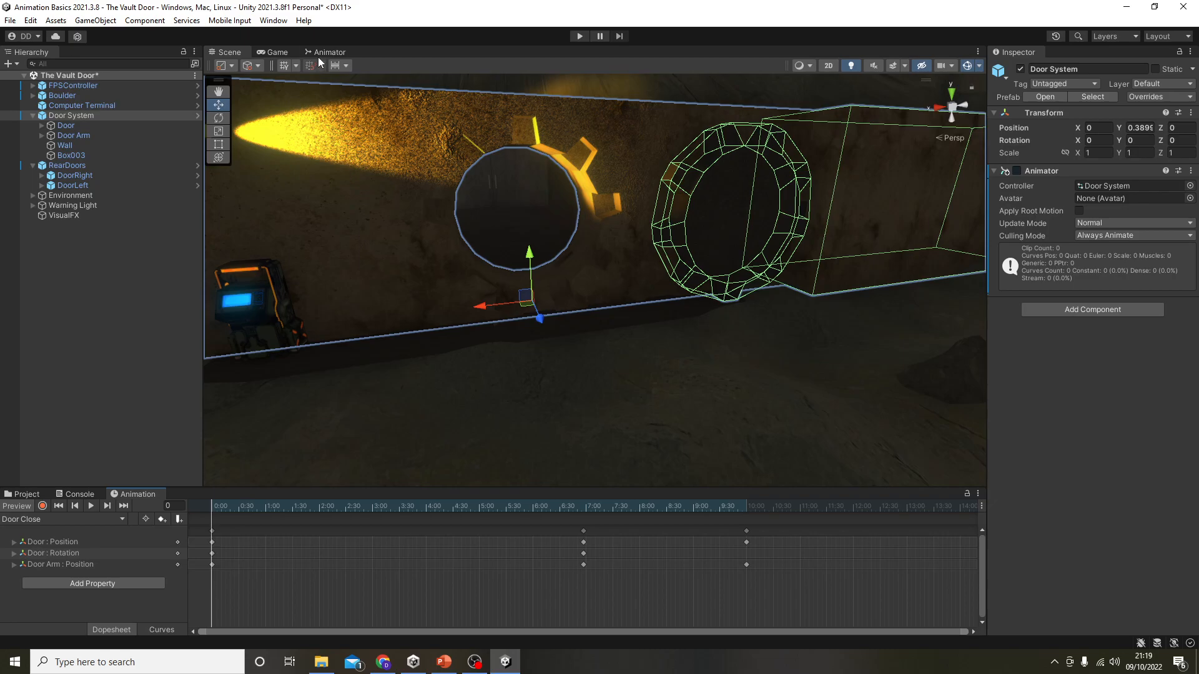
Place the Door Close state directly below Door Open in the Door System's Animator graph.
left_click(79, 116)
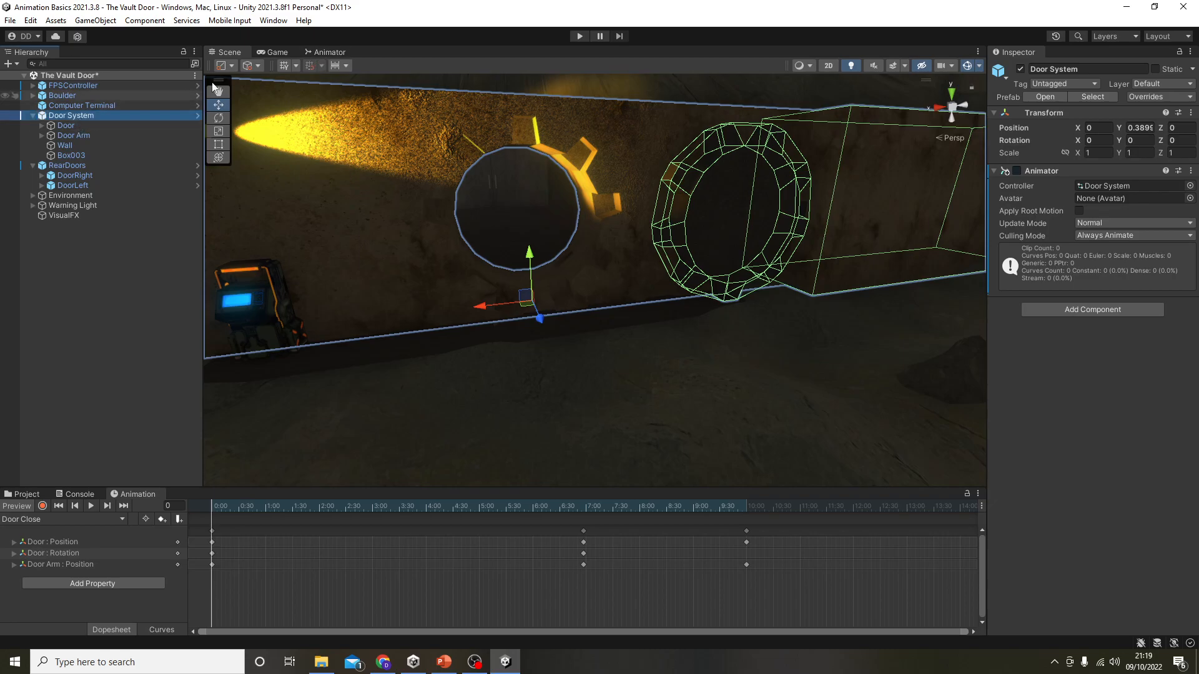
left_click(332, 52)
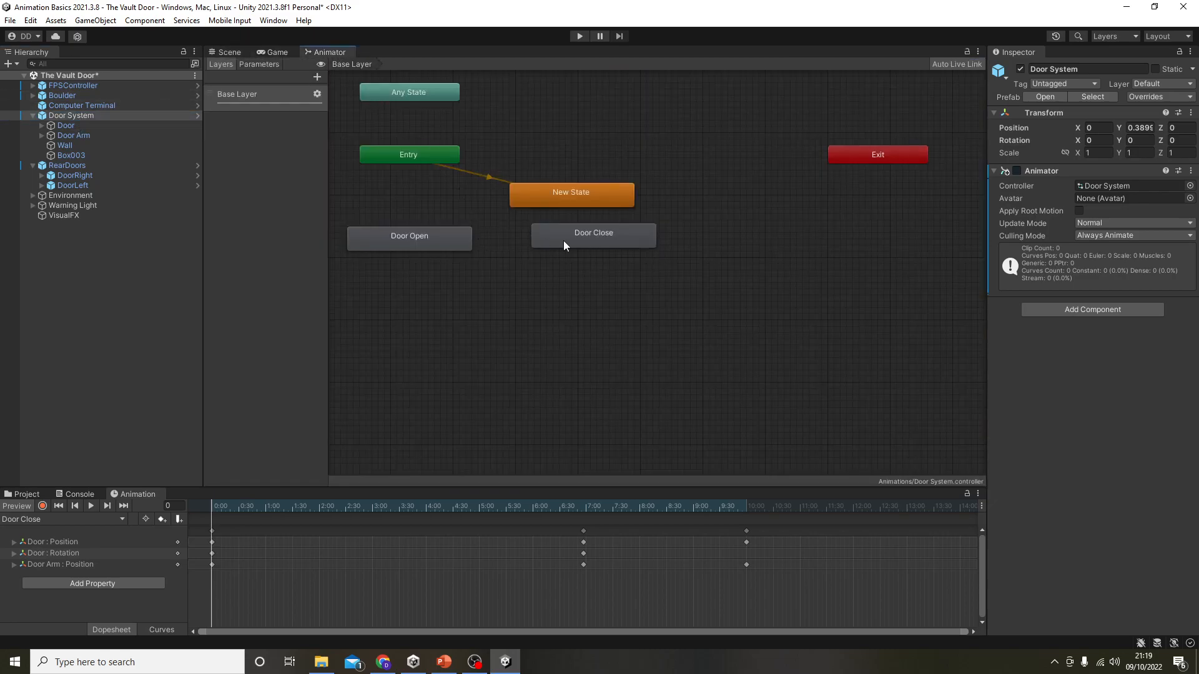
left_click_drag(638, 239, 454, 286)
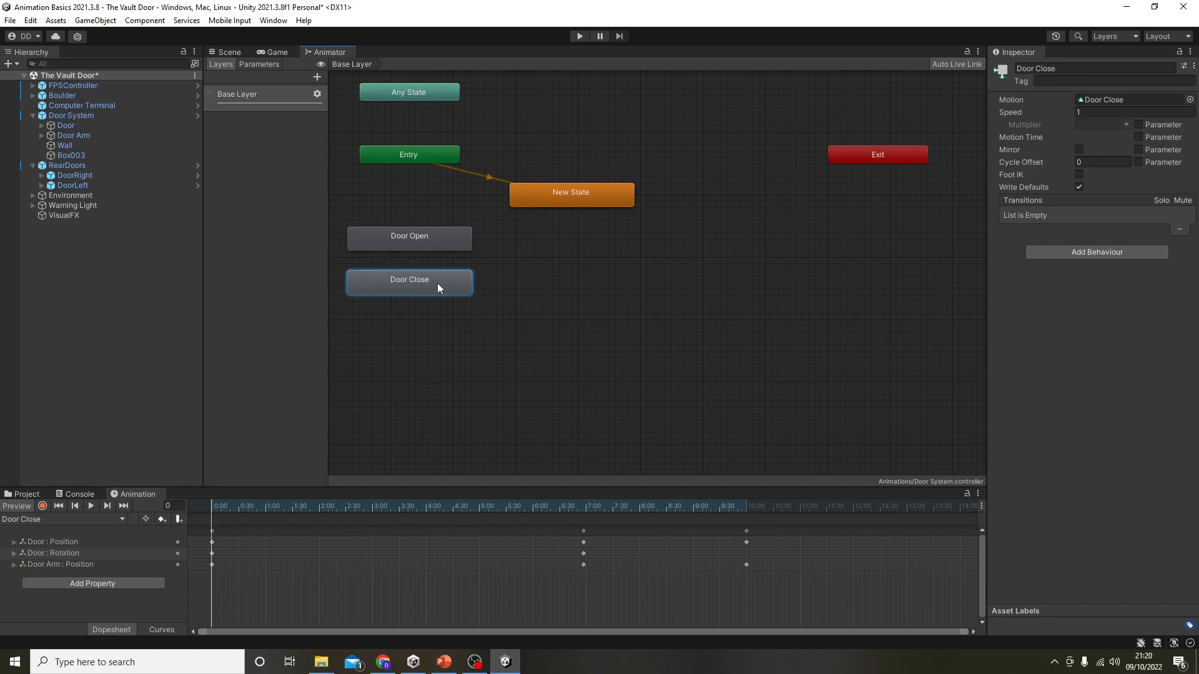
left_click(440, 246)
left_click(434, 277)
Switch to PowerPoint, strike through the whole first key feature about the door opening and closing, and return to Unity.
left_click(445, 662)
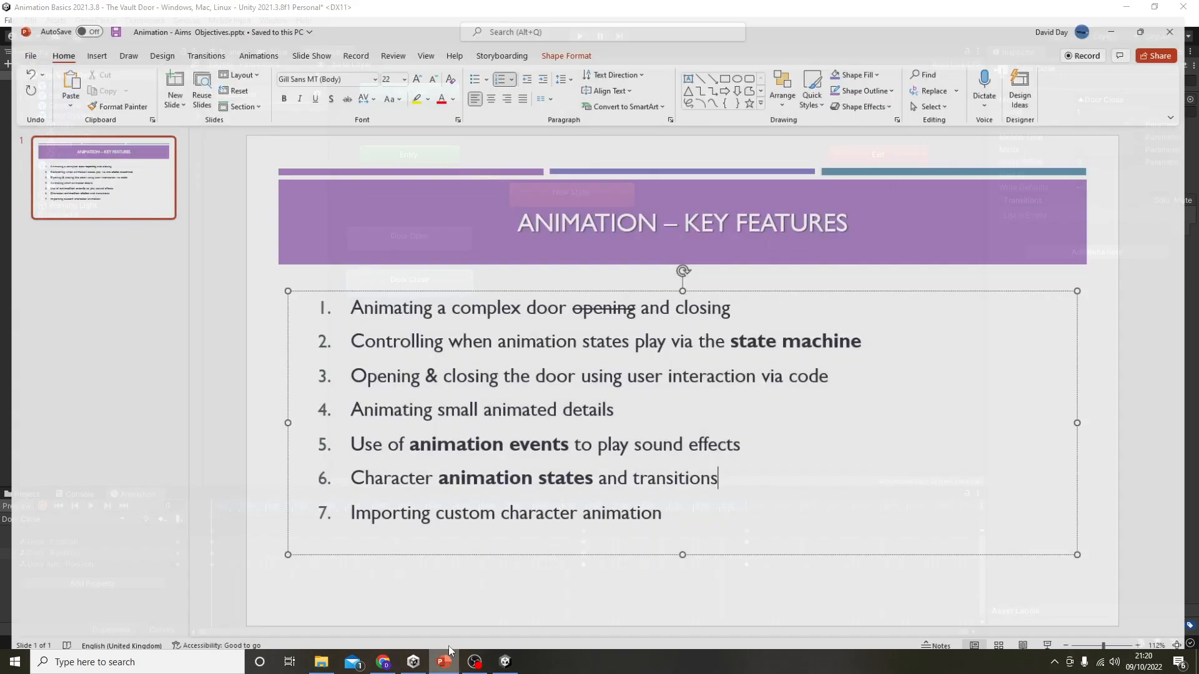
left_click_drag(347, 298, 740, 300)
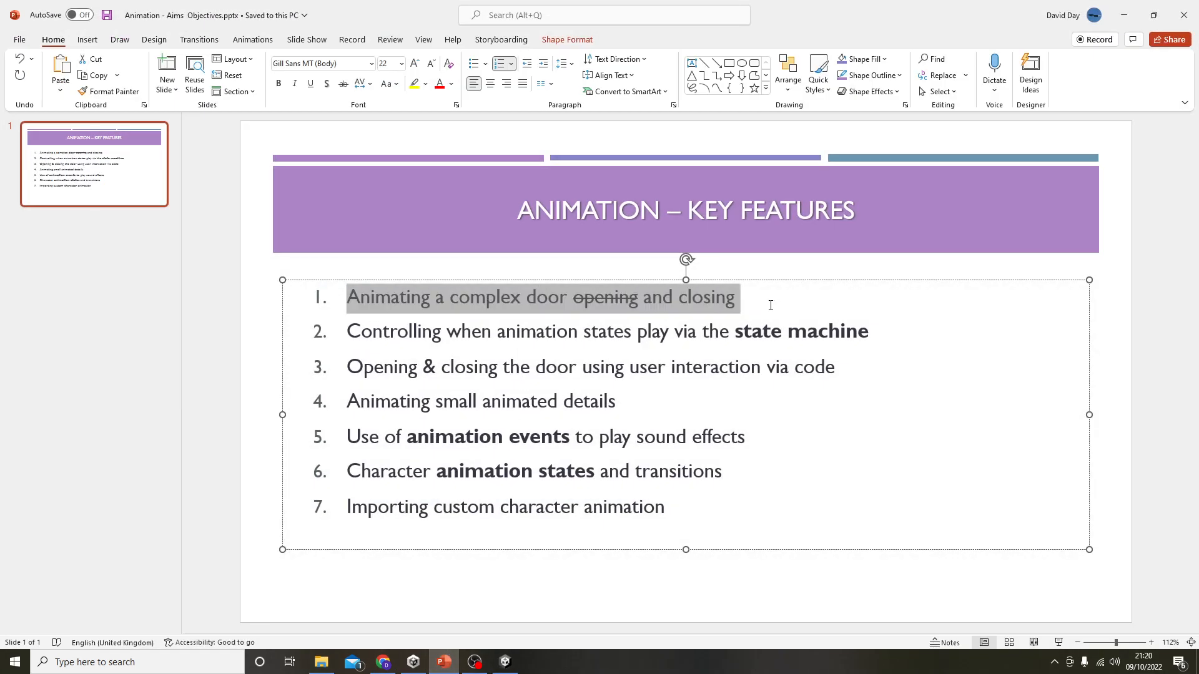
left_click(343, 84)
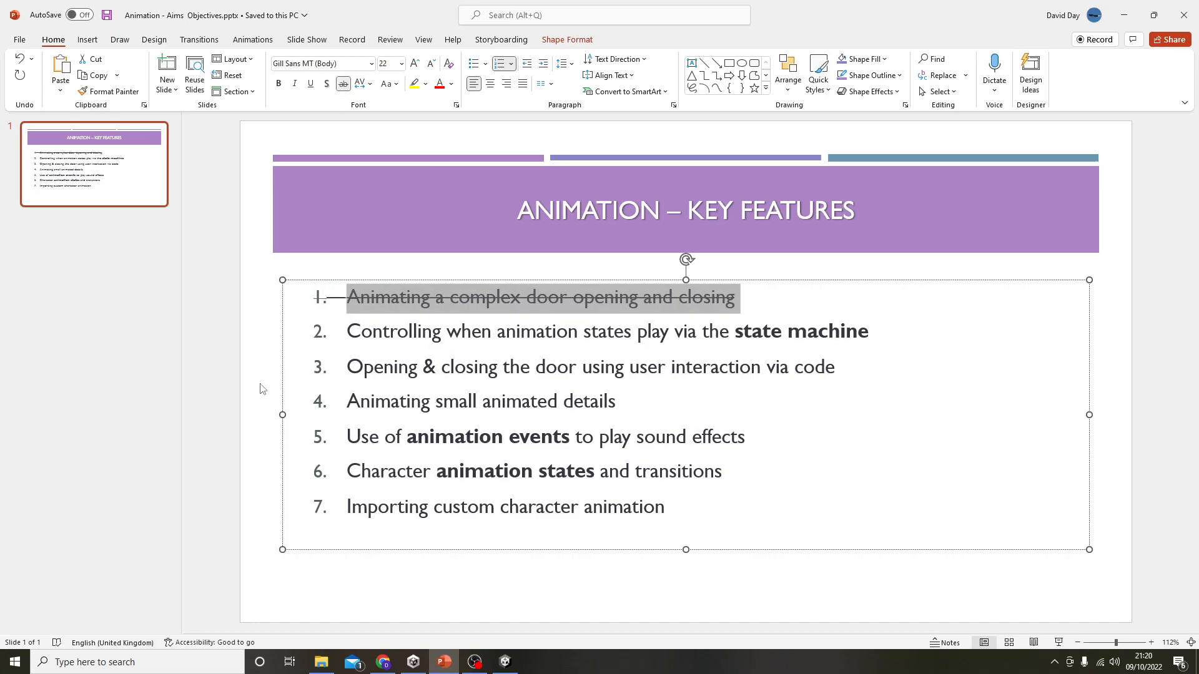
left_click(217, 378)
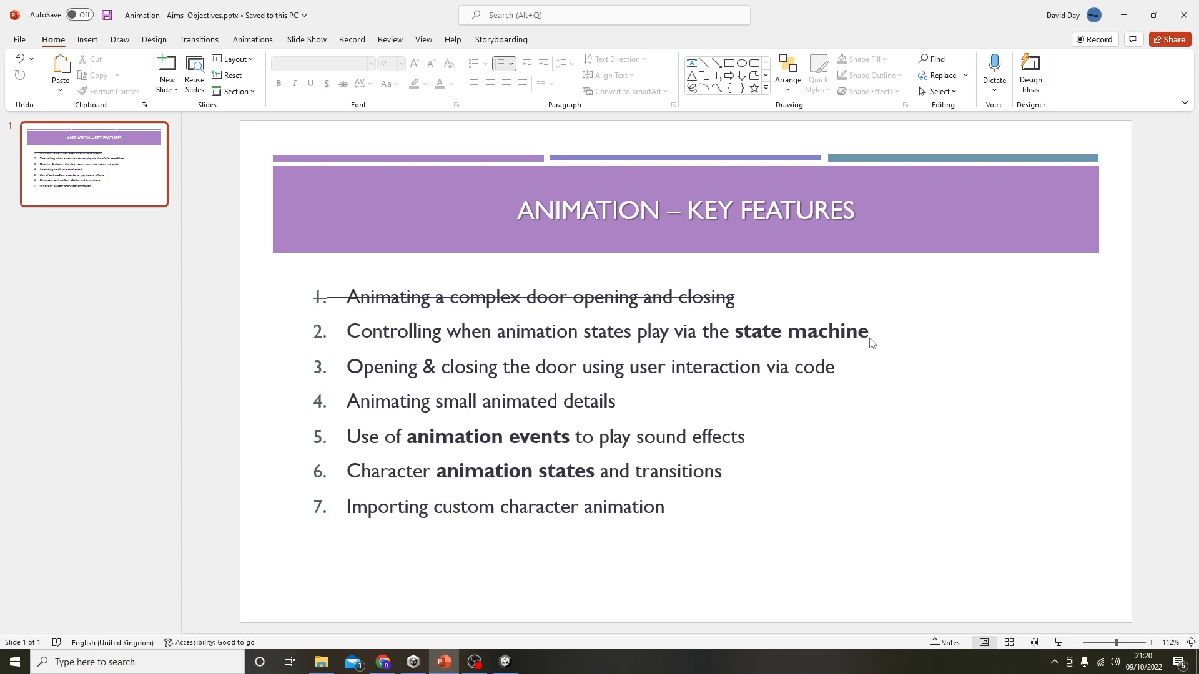
left_click(1123, 16)
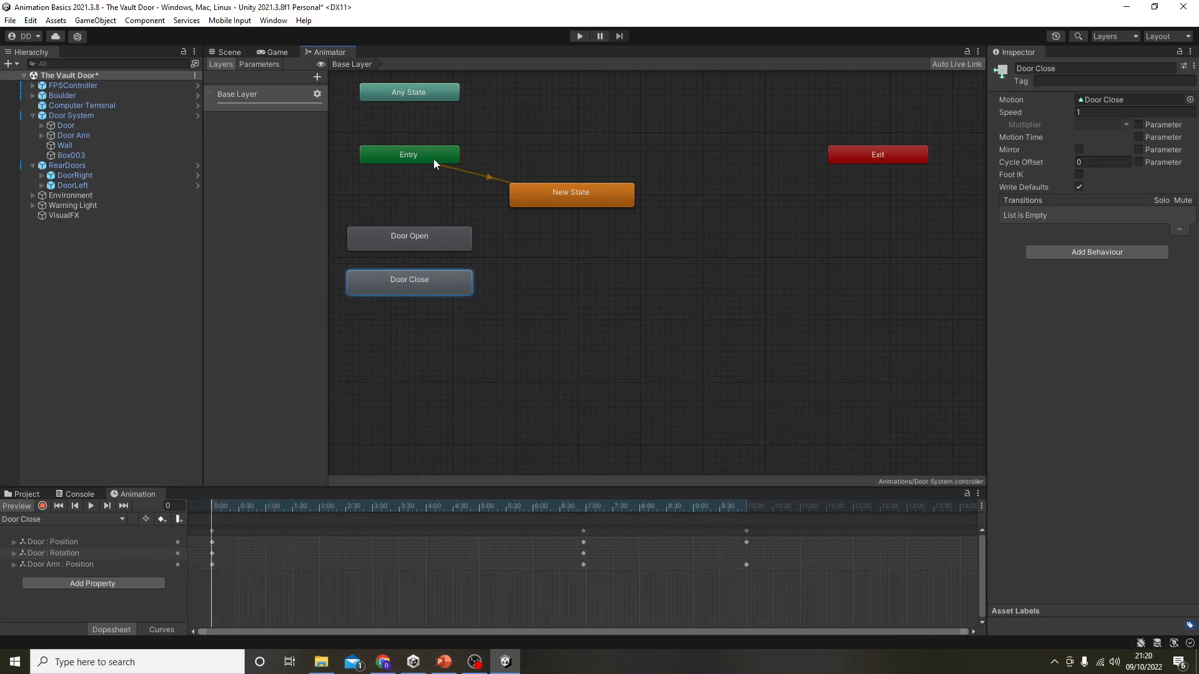
Rename the default New State to "Do Nothing!" and save the scene.
left_click(588, 200)
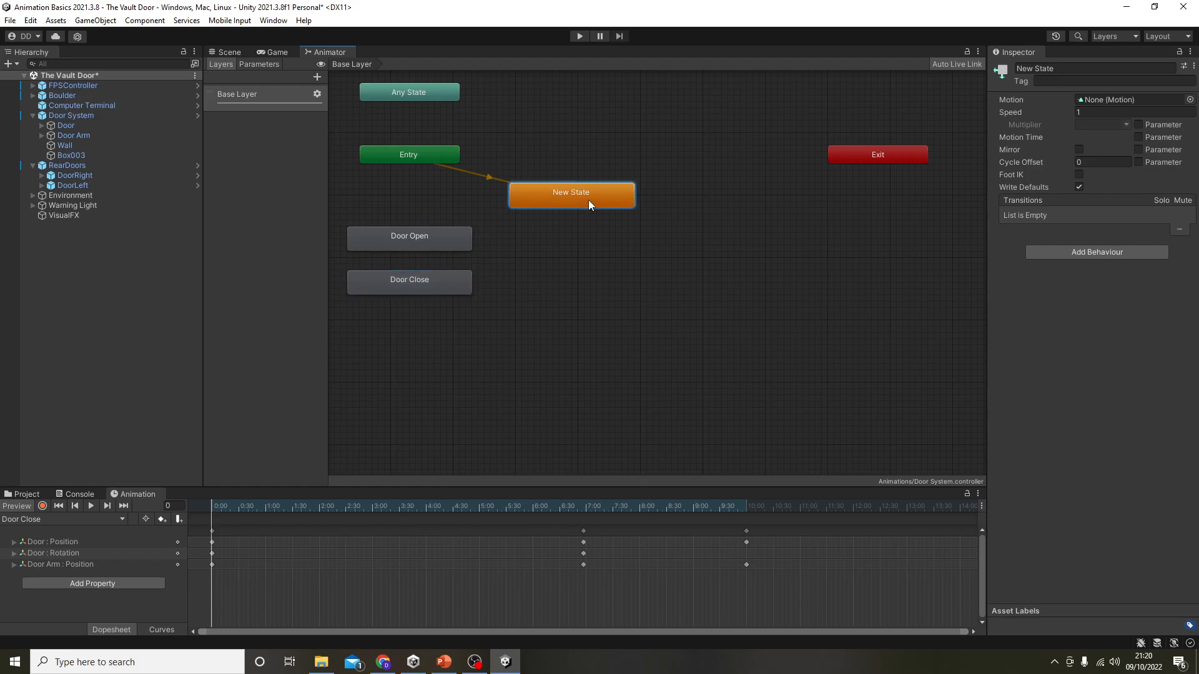
left_click(1101, 70)
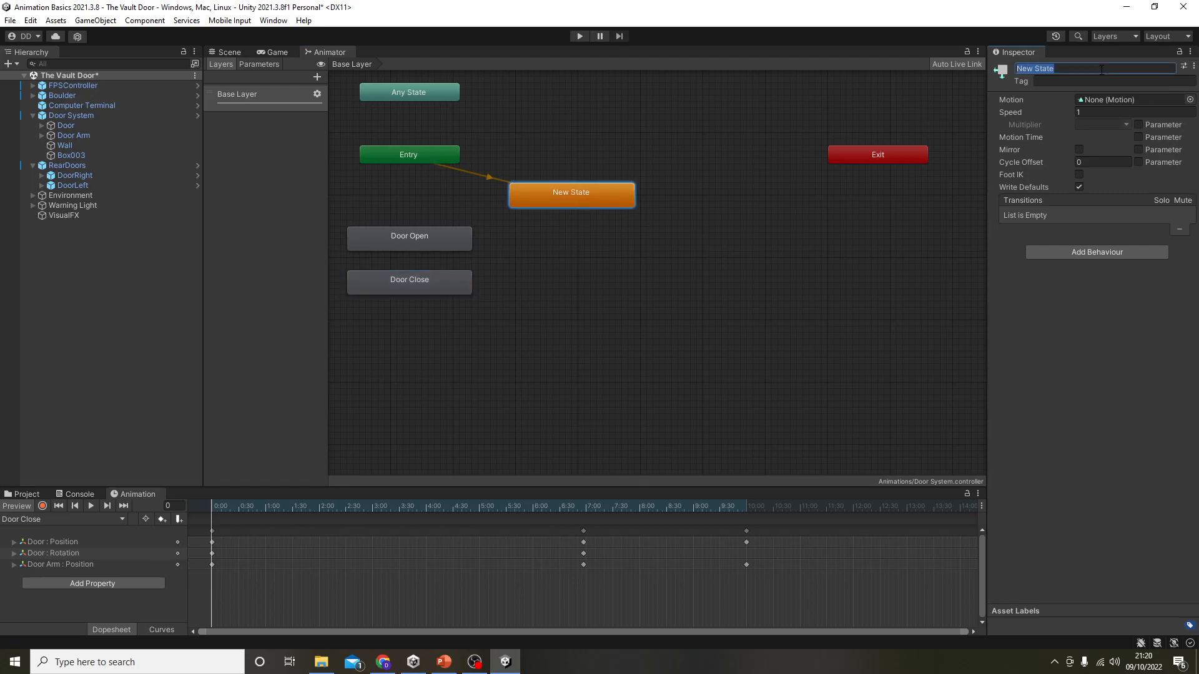
type("Do nothing!")
key("Return")
left_click(1033, 66)
key("BackSpace")
type("N")
key("ctrl+s")
Create a transition from the Do Nothing! state to the Door Open state.
left_click(428, 244)
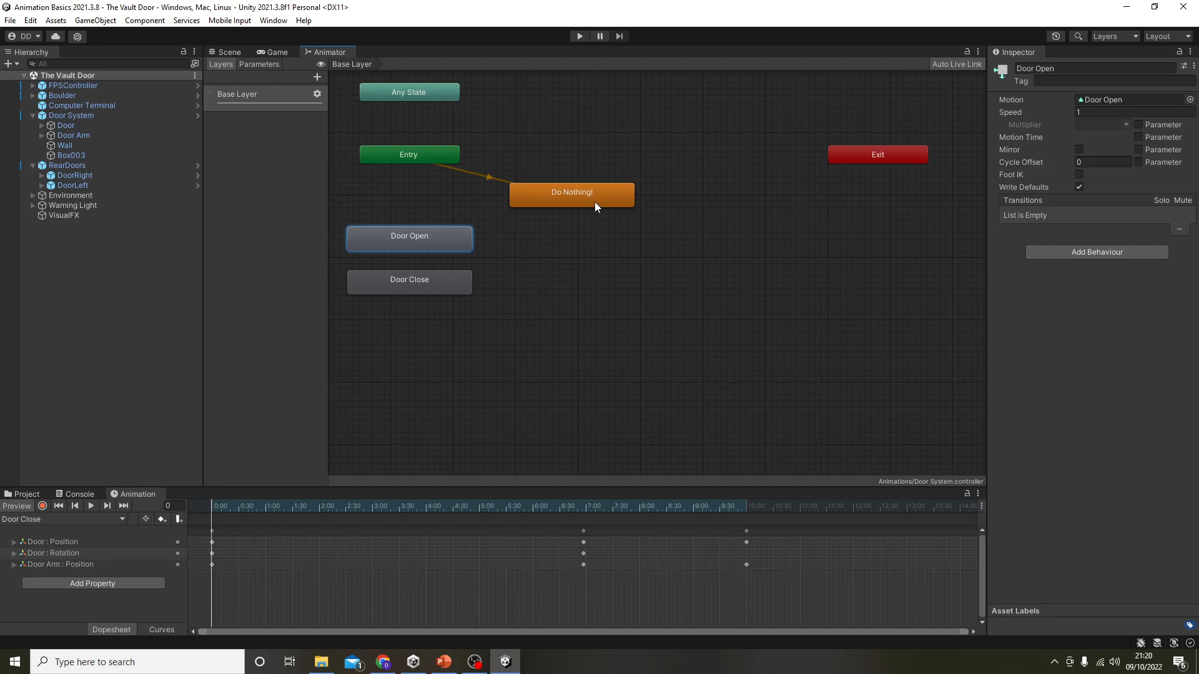
left_click(544, 197)
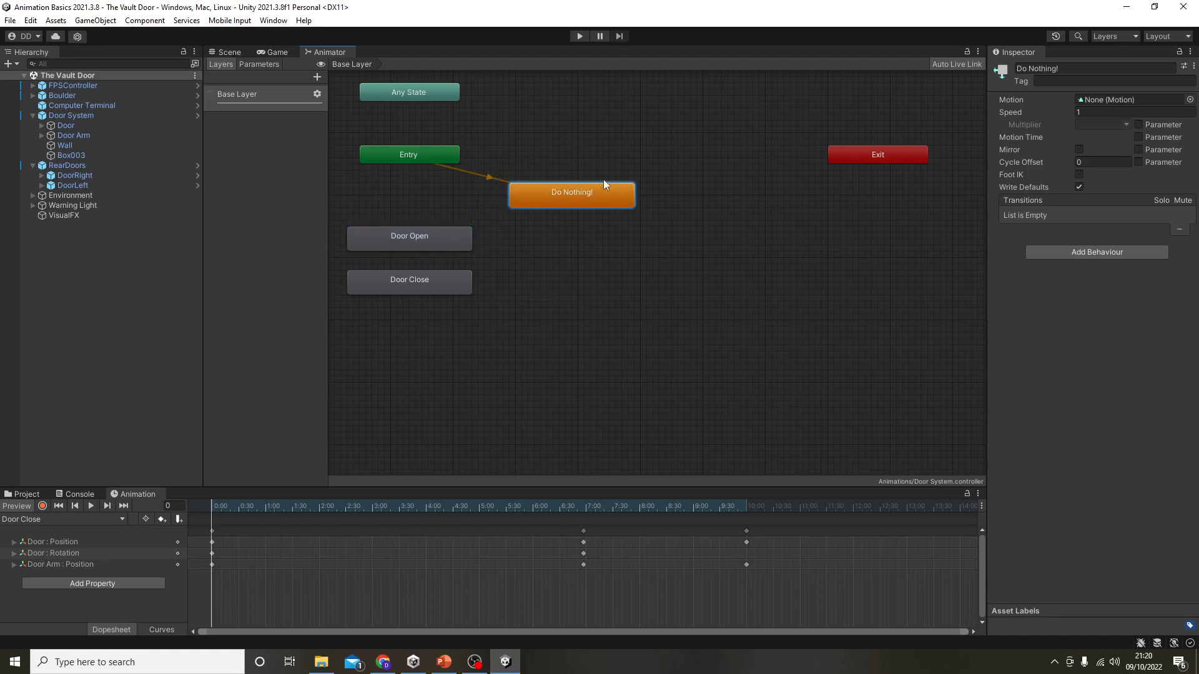
right_click(583, 200)
left_click(621, 208)
left_click(403, 239)
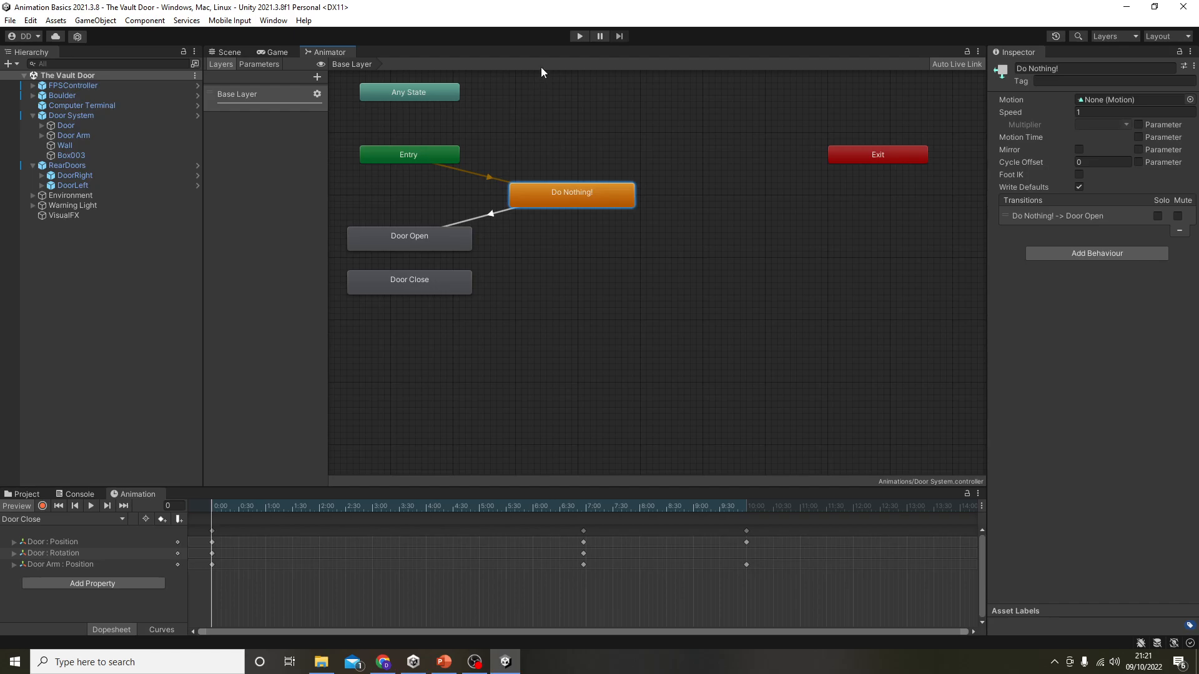
Play-test the scene, check in the Animator which state runs, and stop play mode.
left_click(577, 36)
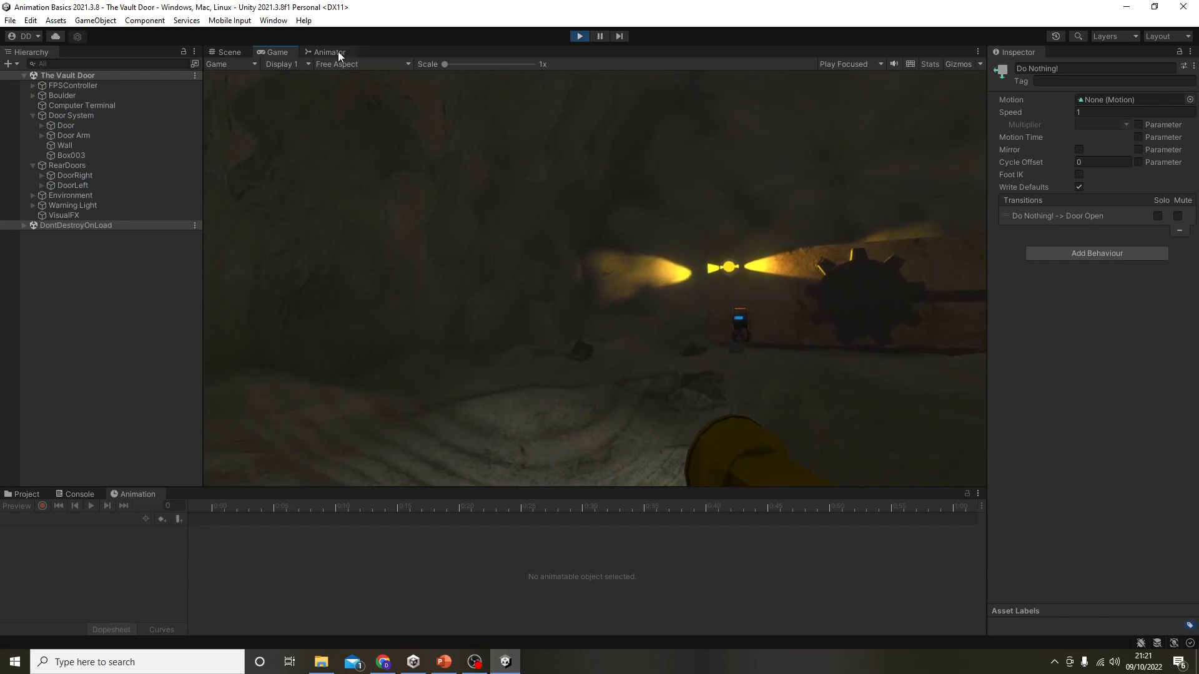
left_click(338, 51)
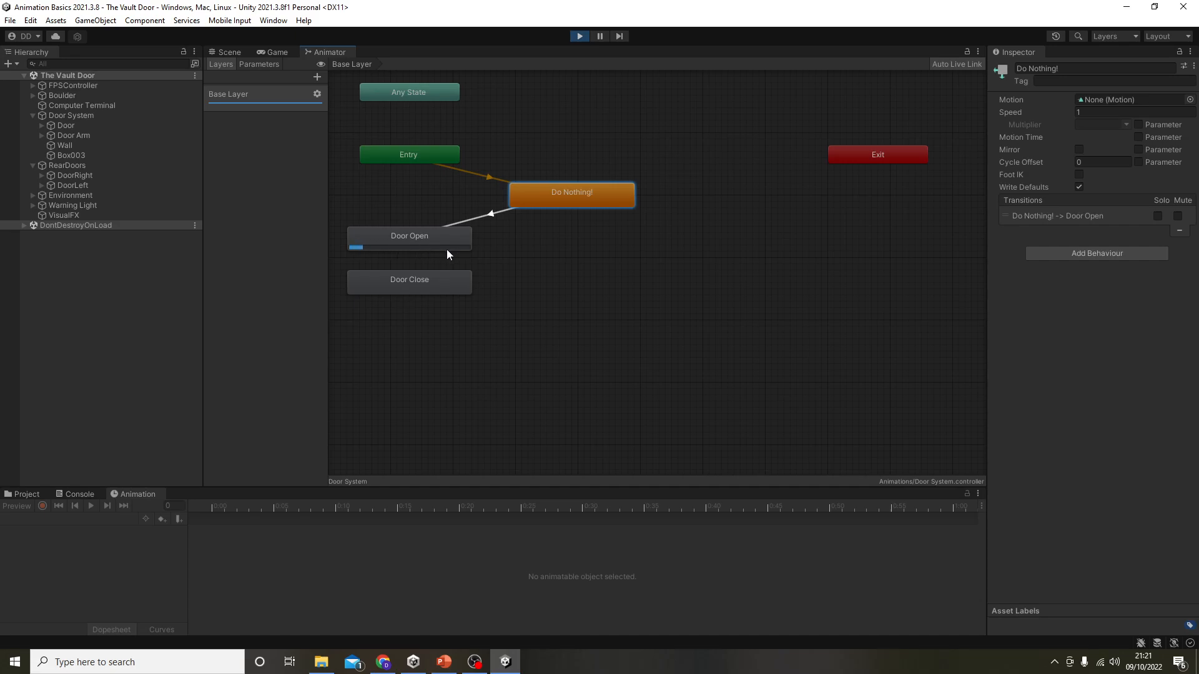
left_click(580, 36)
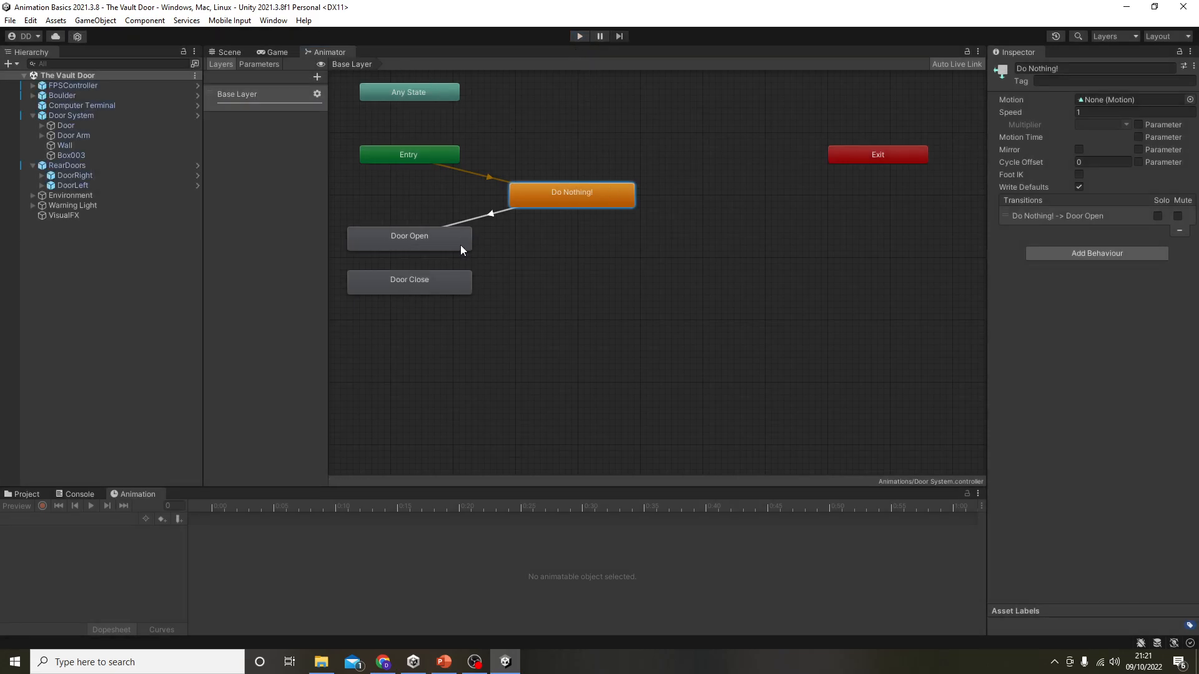
Add a Bool parameter named IsOpening to the Animator.
left_click(491, 213)
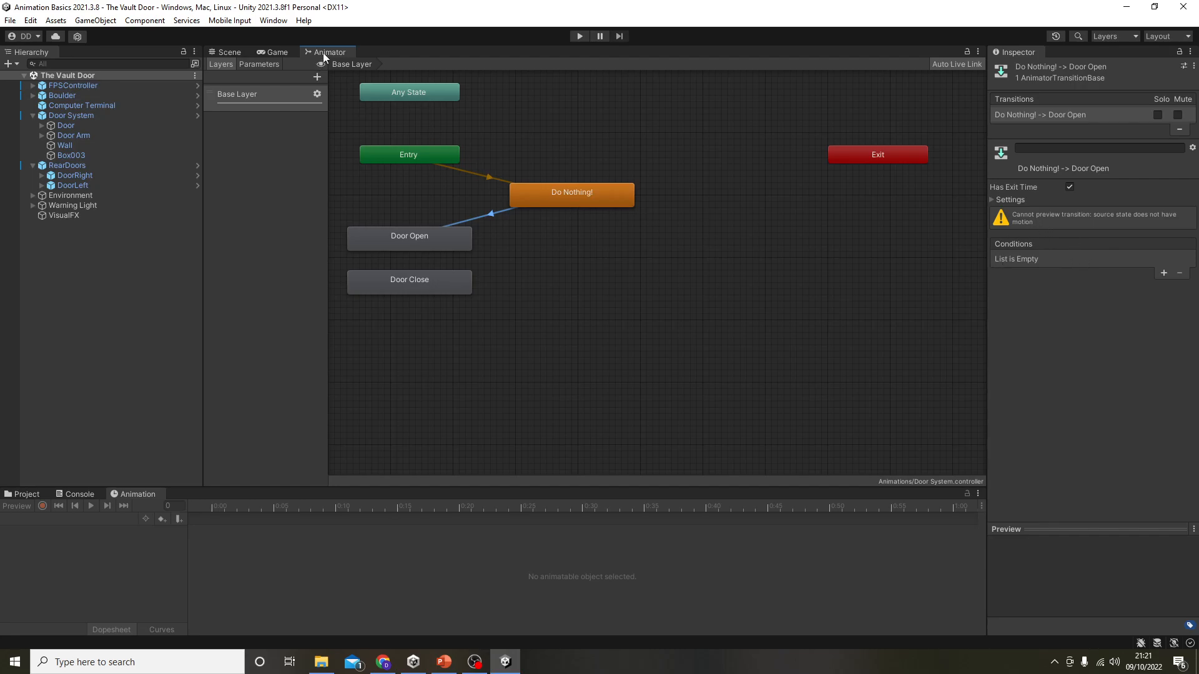
left_click(264, 62)
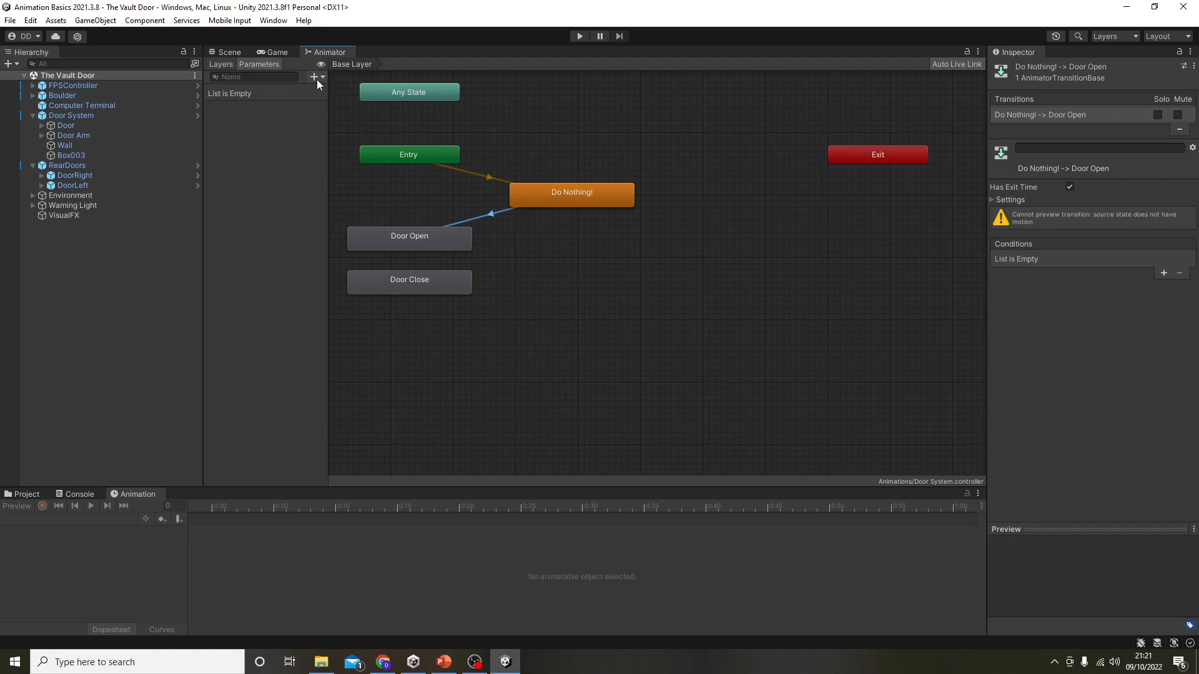
left_click(322, 78)
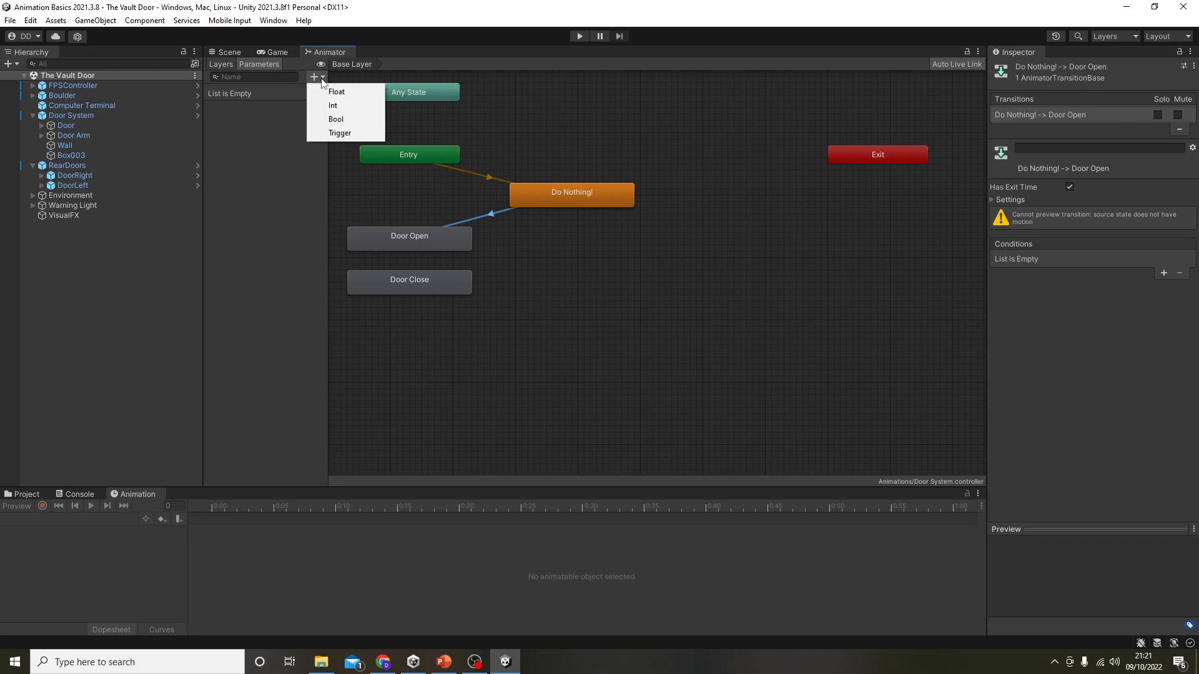
left_click(346, 118)
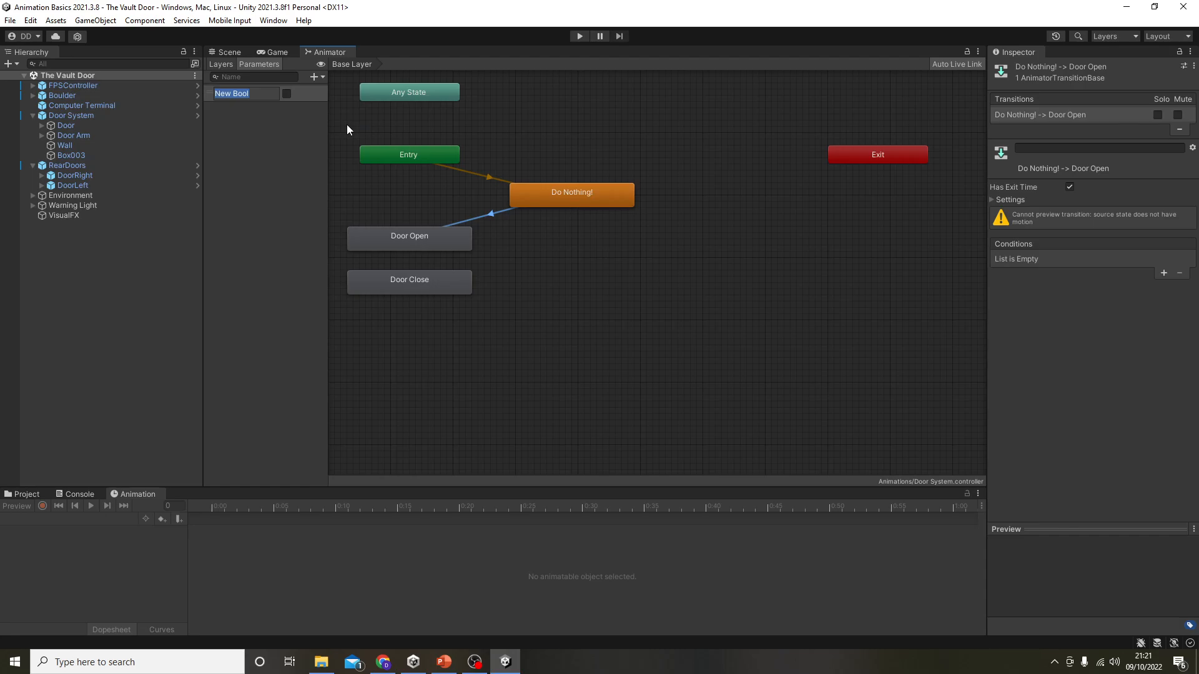
type("IsOpening")
key("Return")
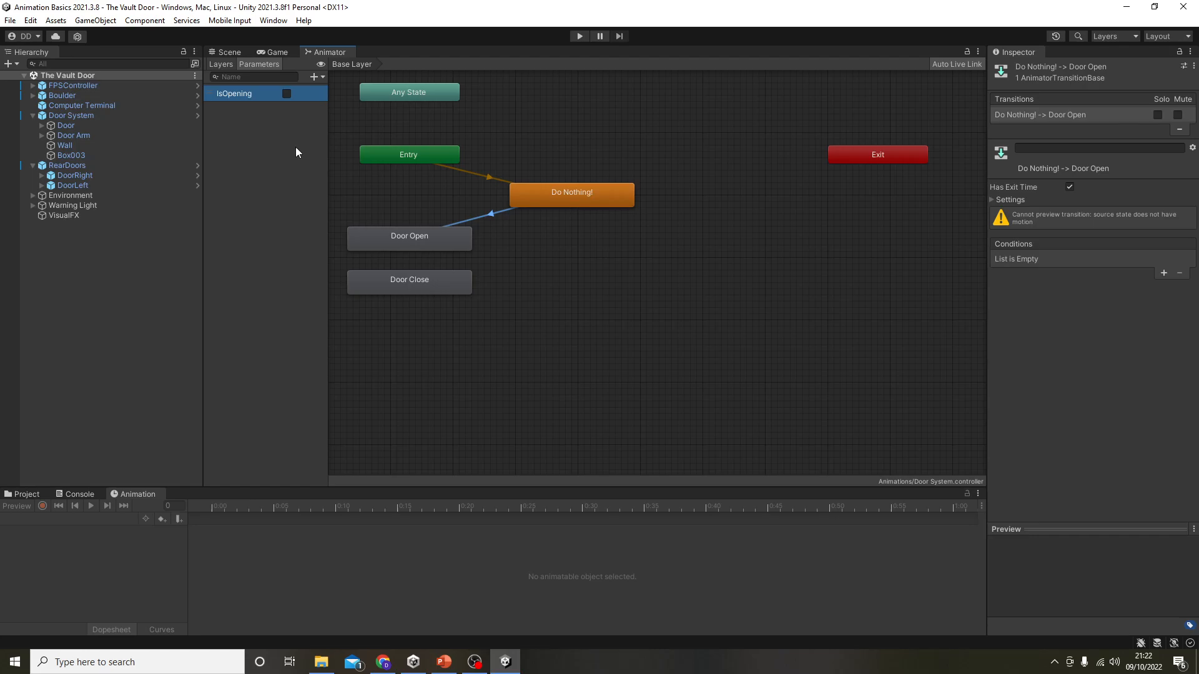
Add the condition IsOpening true to the transition from Do Nothing! to Door Open.
left_click(317, 212)
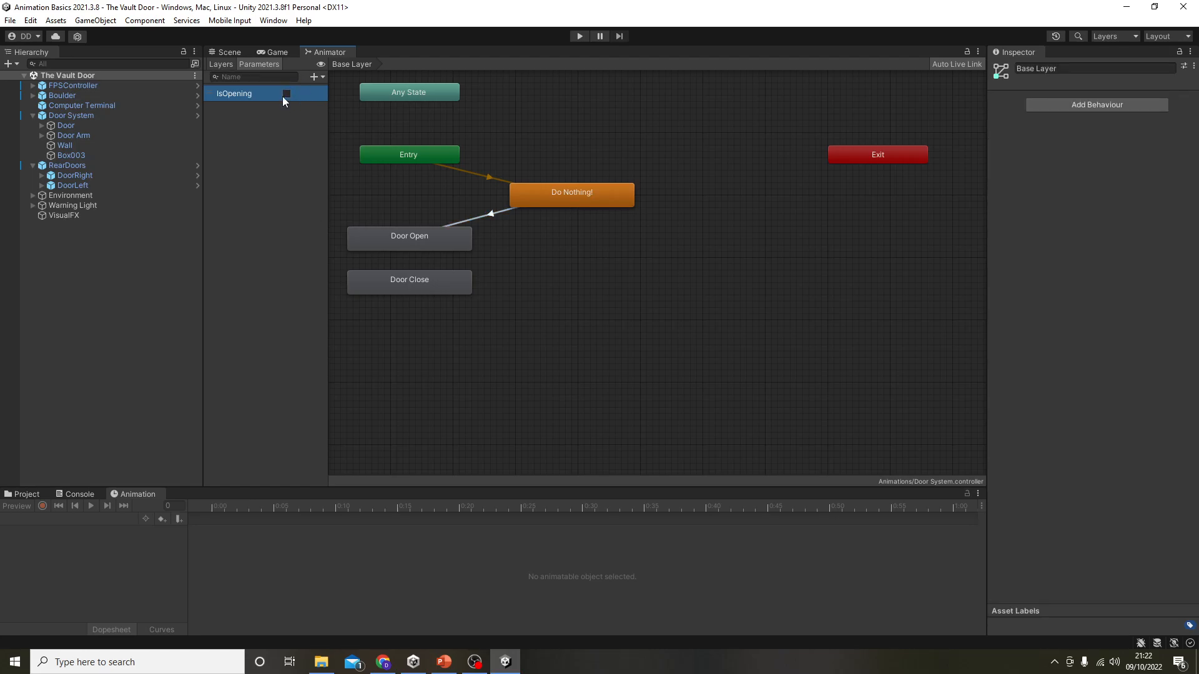
left_click(491, 215)
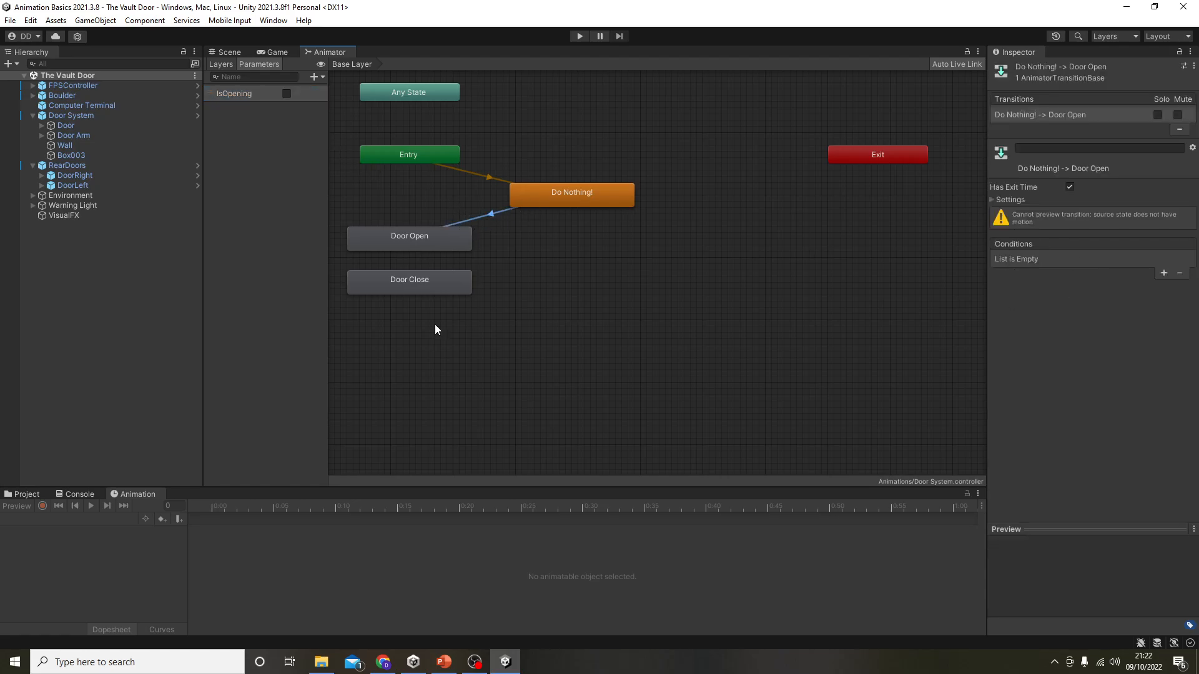
left_click(436, 325)
left_click(486, 217)
left_click(1164, 273)
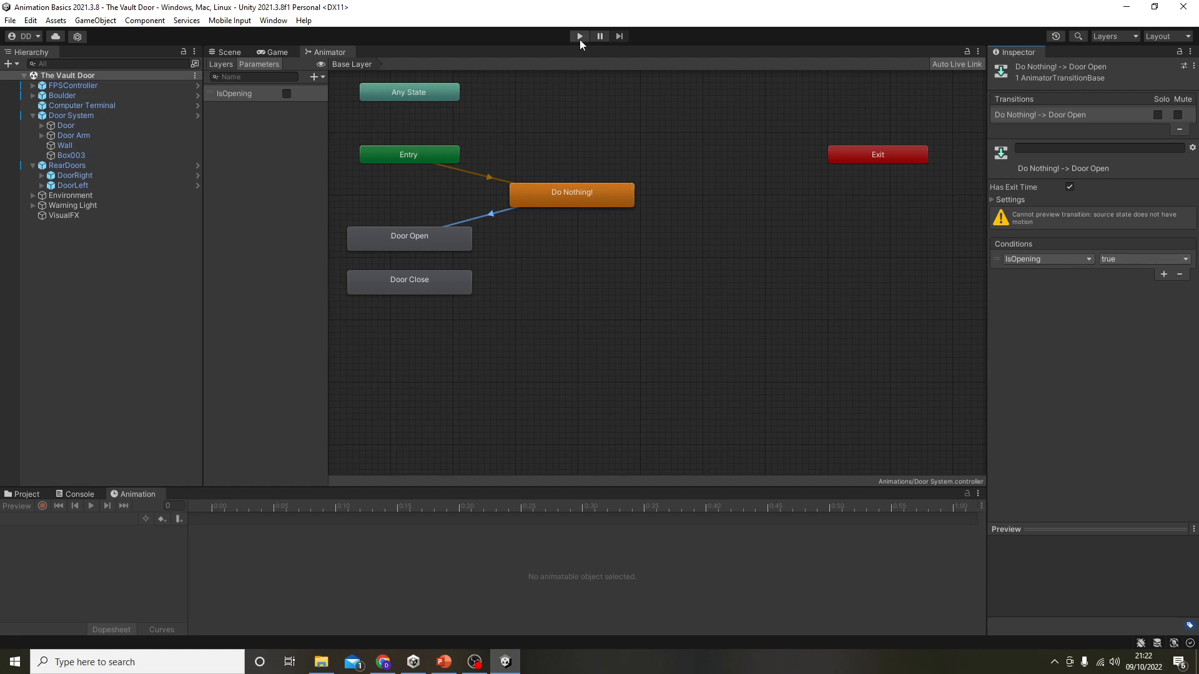
Play-test the conditioned transition while watching the active state in the Animator, and stop play mode.
left_click_drag(342, 57, 930, 362)
scroll(903, 377, "down", 6)
middle_click_drag(891, 375, 852, 351)
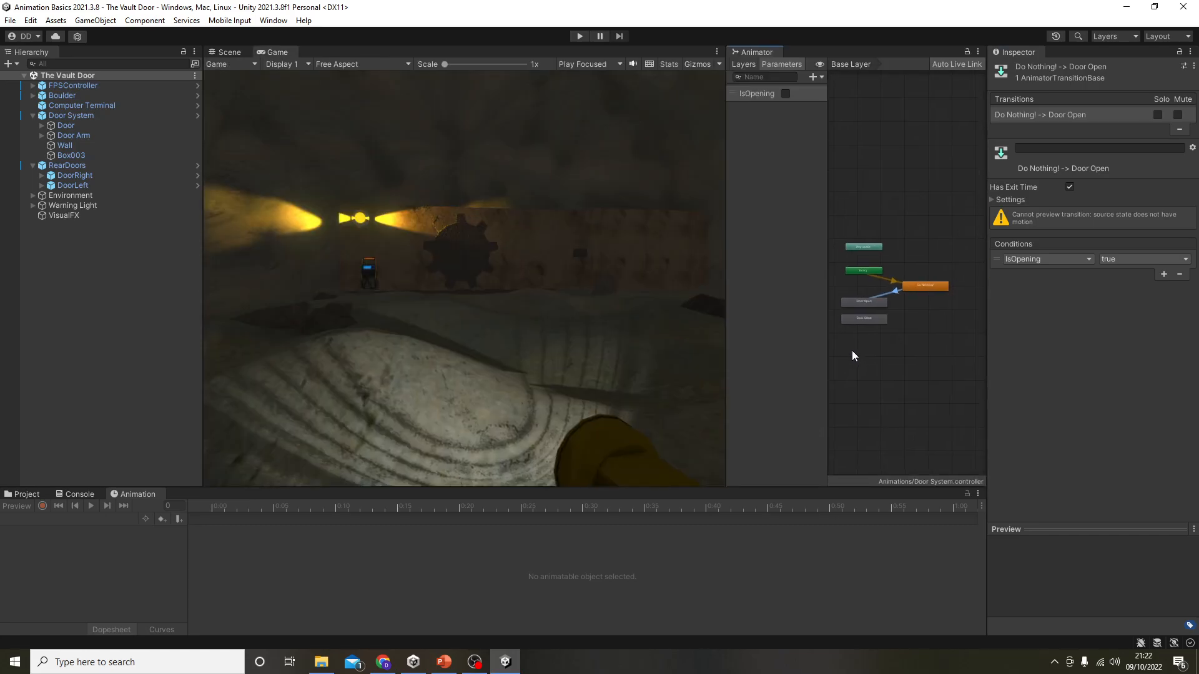
left_click(577, 37)
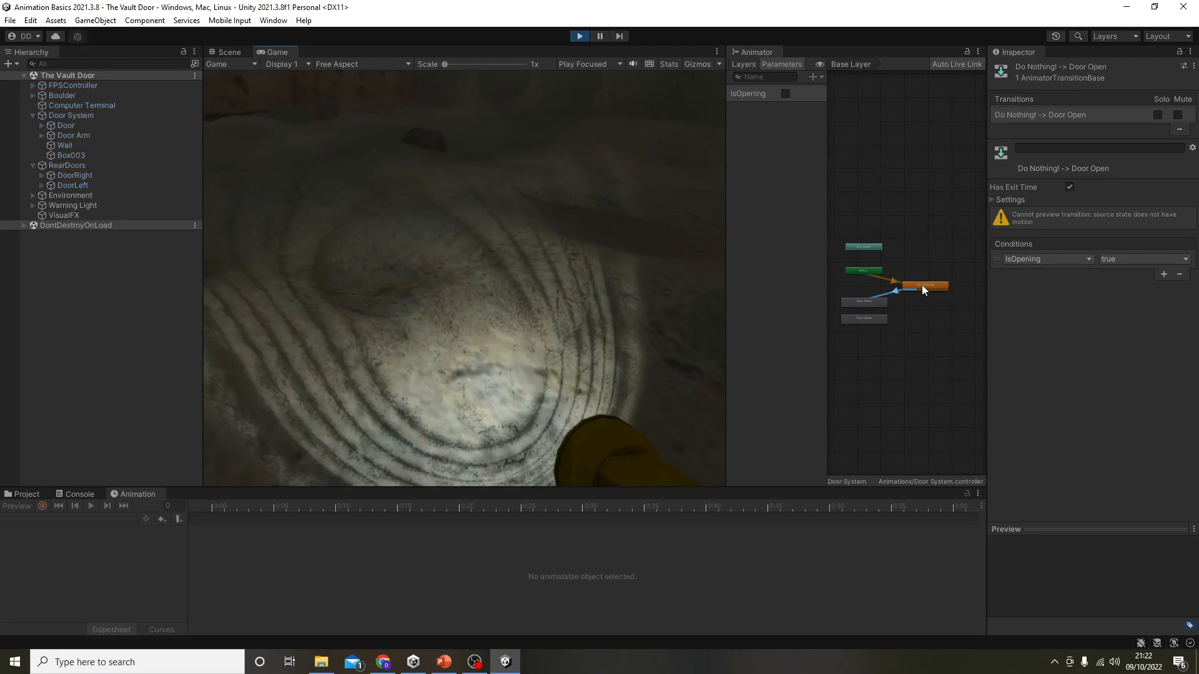
left_click_drag(759, 51, 400, 55)
scroll(449, 331, "up", 5)
middle_click_drag(460, 332, 650, 335)
scroll(615, 273, "up", 3)
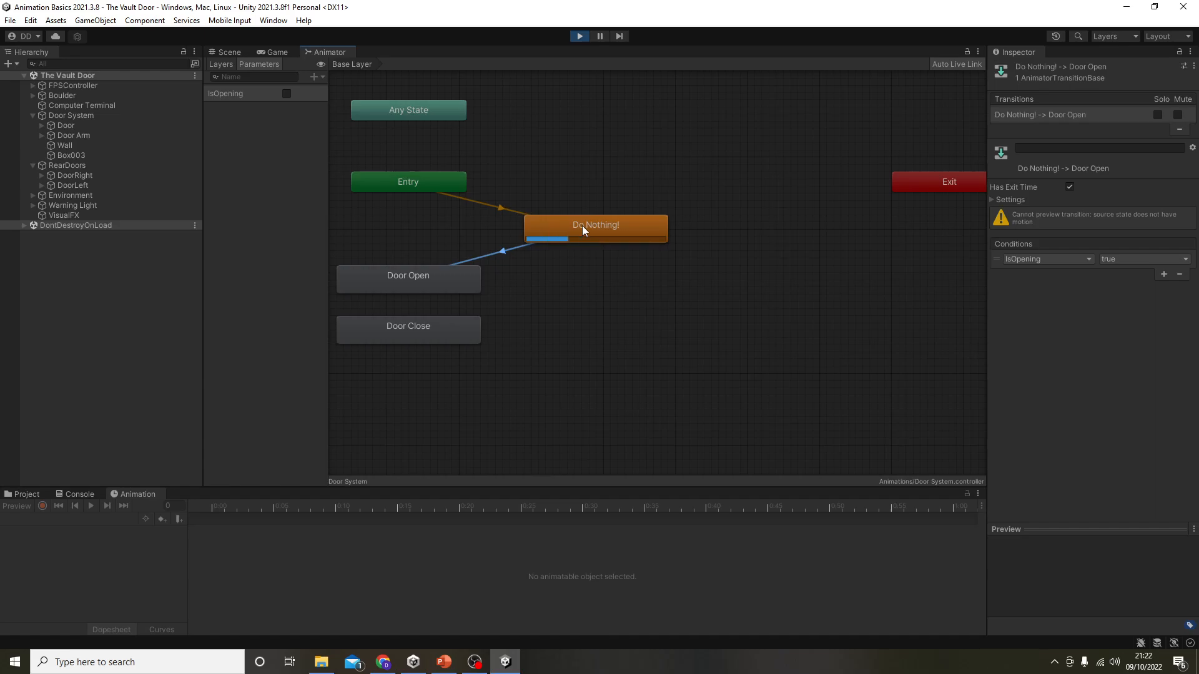
left_click(582, 37)
left_click(328, 54)
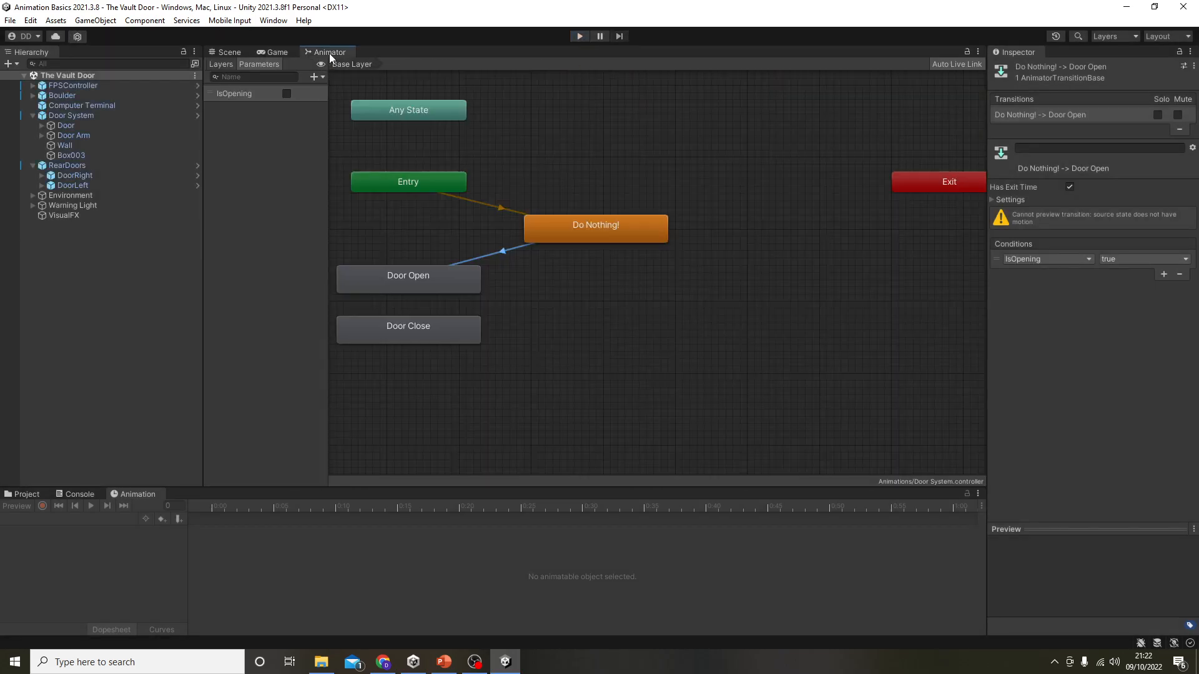
Bring the state graph closer and select the transition between Do Nothing! and Door Open.
scroll(495, 229, "up", 1)
middle_click_drag(521, 254, 599, 242)
left_click(610, 274)
left_click(586, 242)
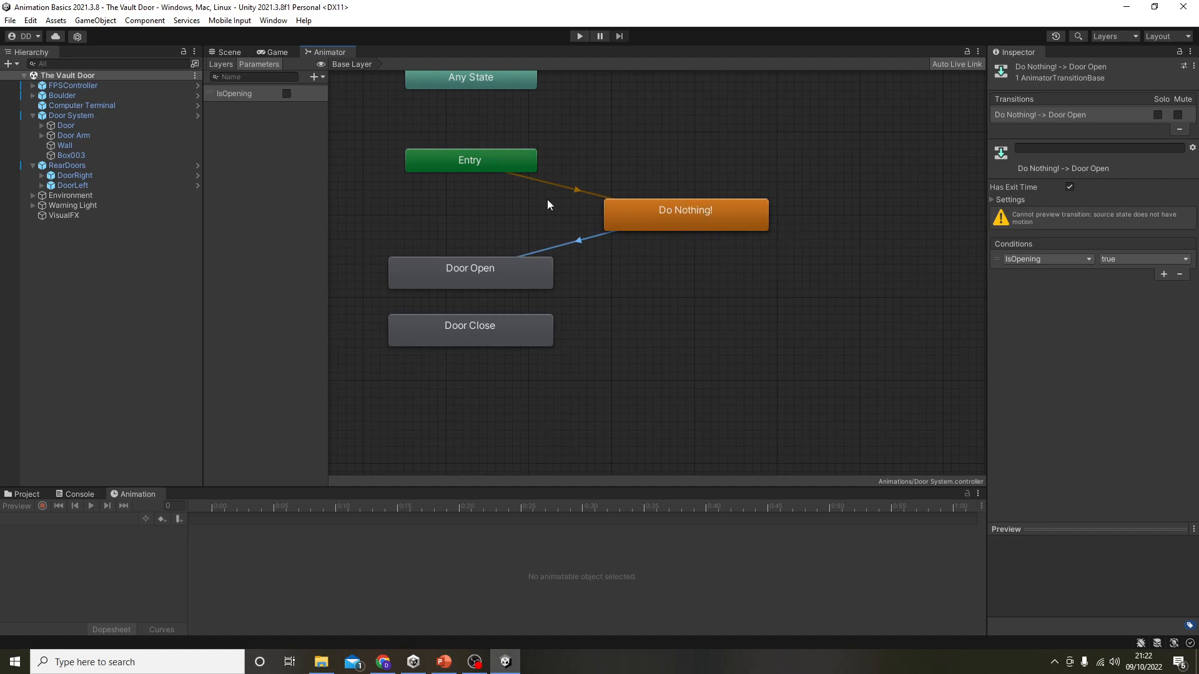
Turn off Has Exit Time on the transition from Do Nothing! to Door Open.
left_click(647, 219)
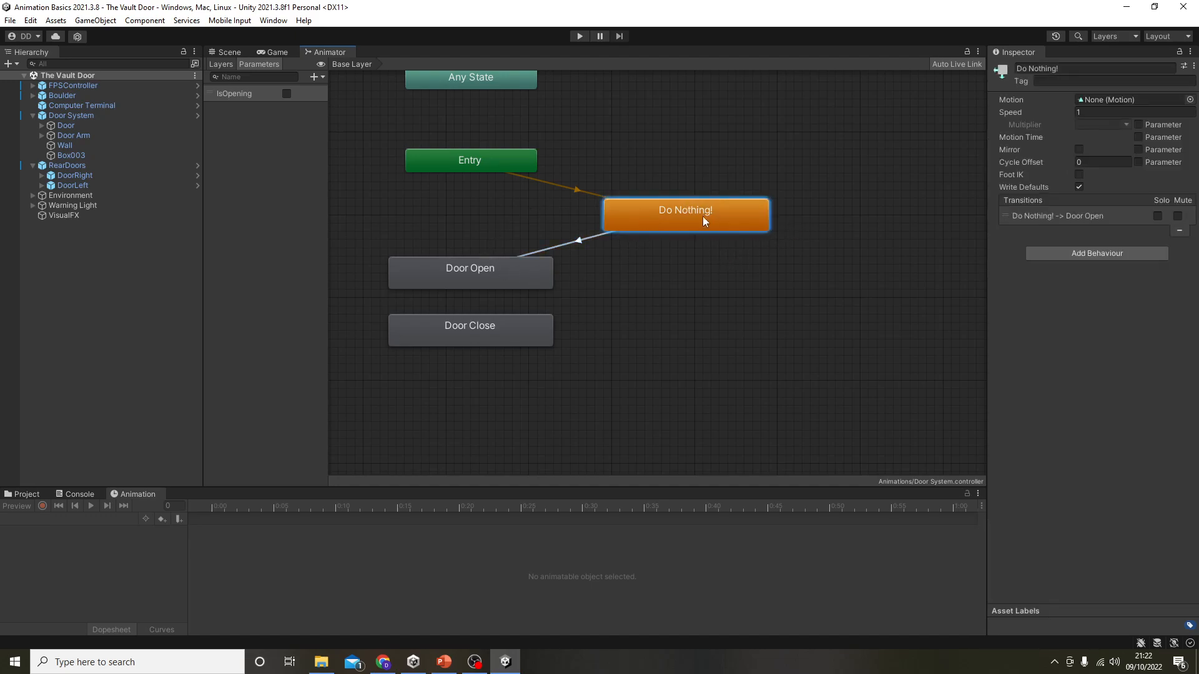
left_click(589, 236)
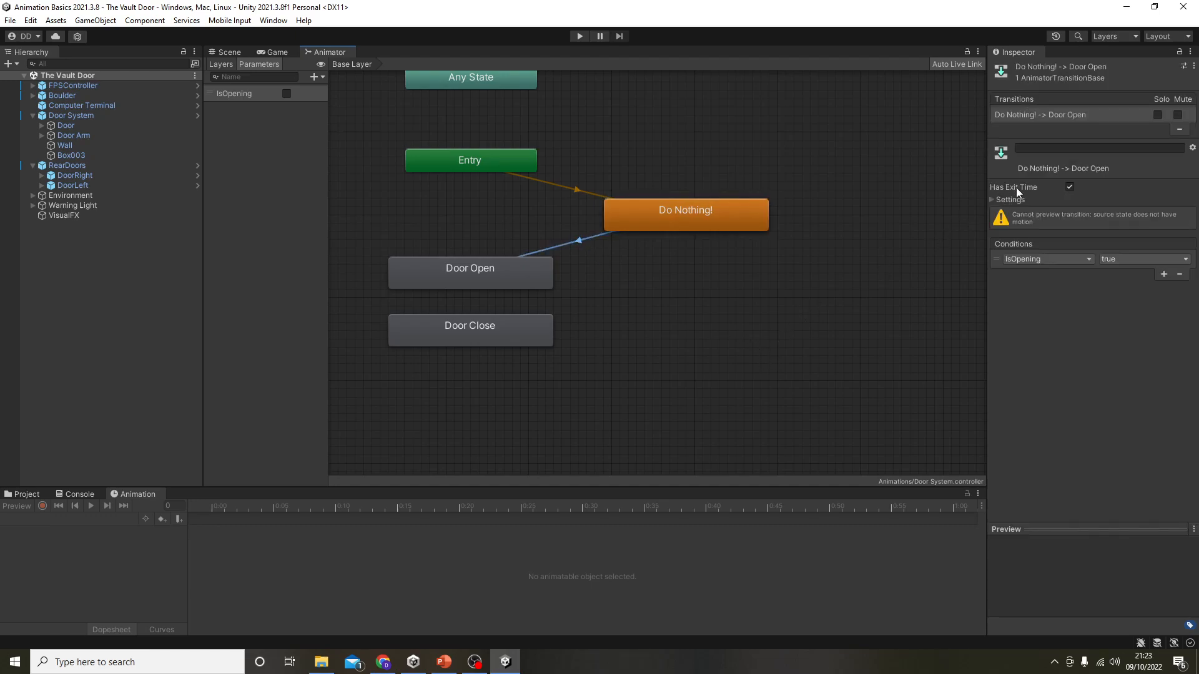
left_click(1070, 187)
Turn off Loop Time on the Door Open animation clip and open the Door Close clip's settings.
left_click(507, 279)
left_click(501, 331)
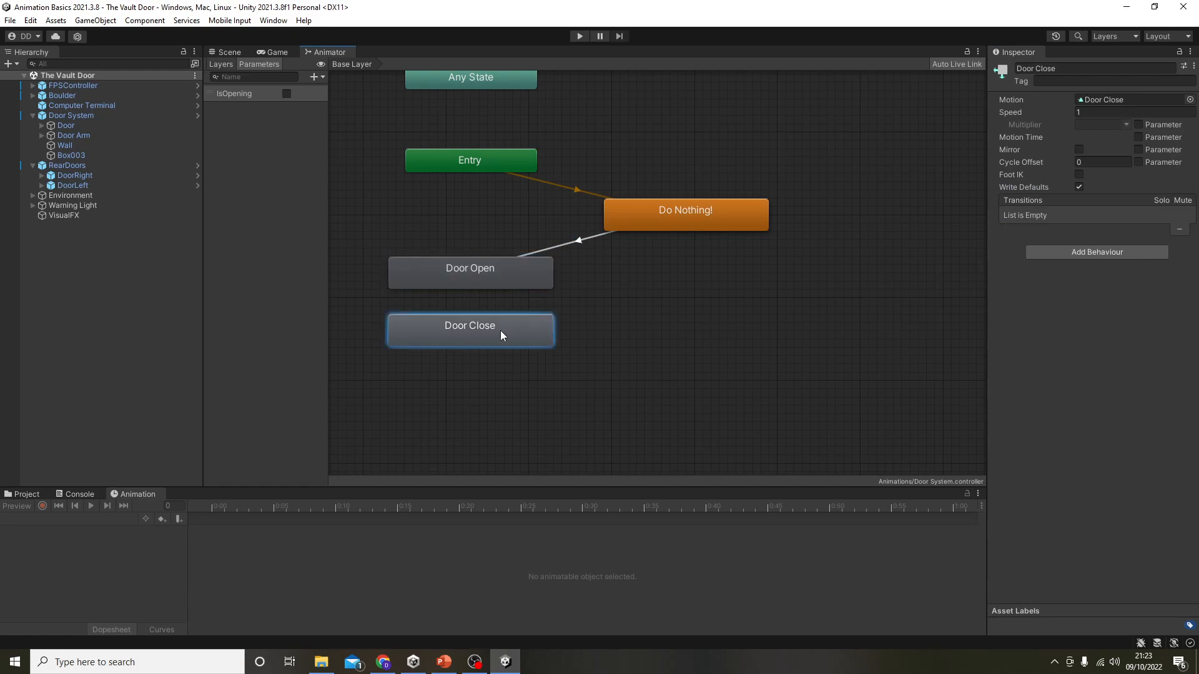
double_click(520, 281)
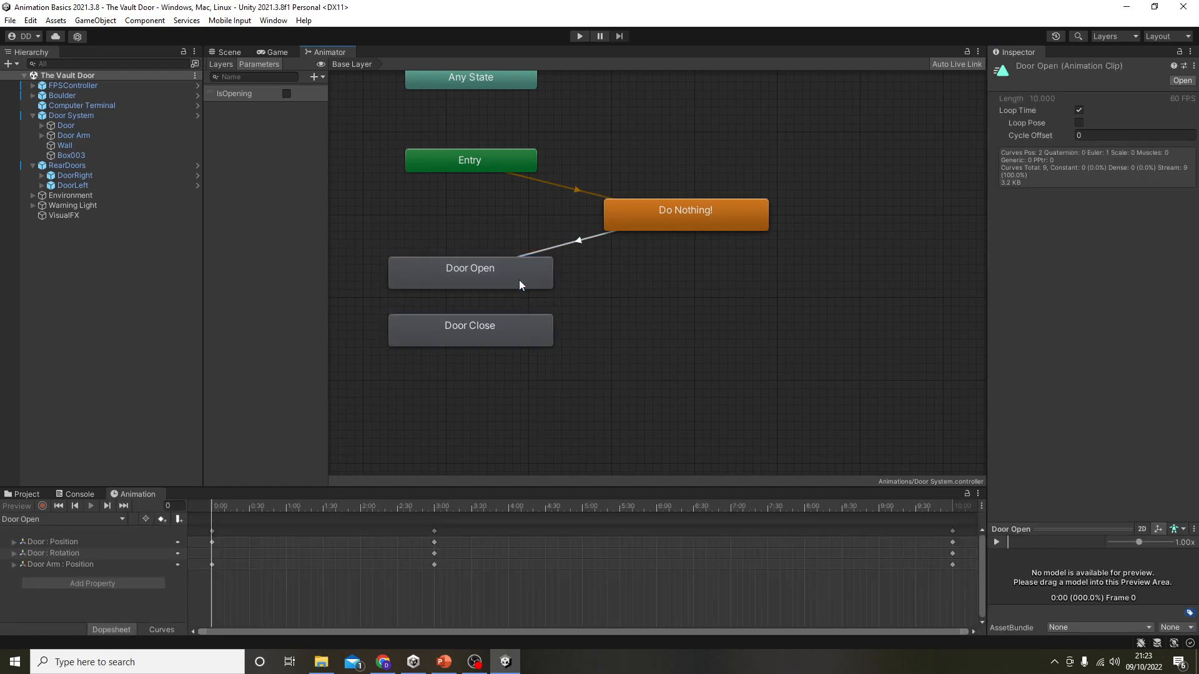
left_click(1078, 111)
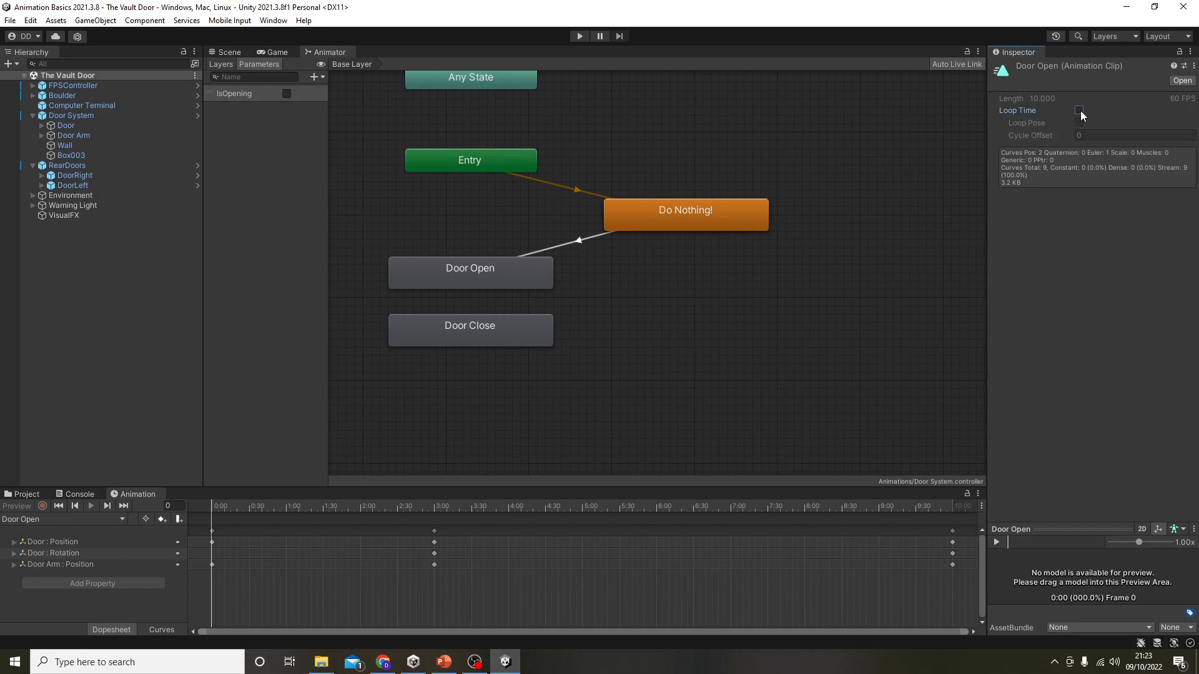
double_click(497, 339)
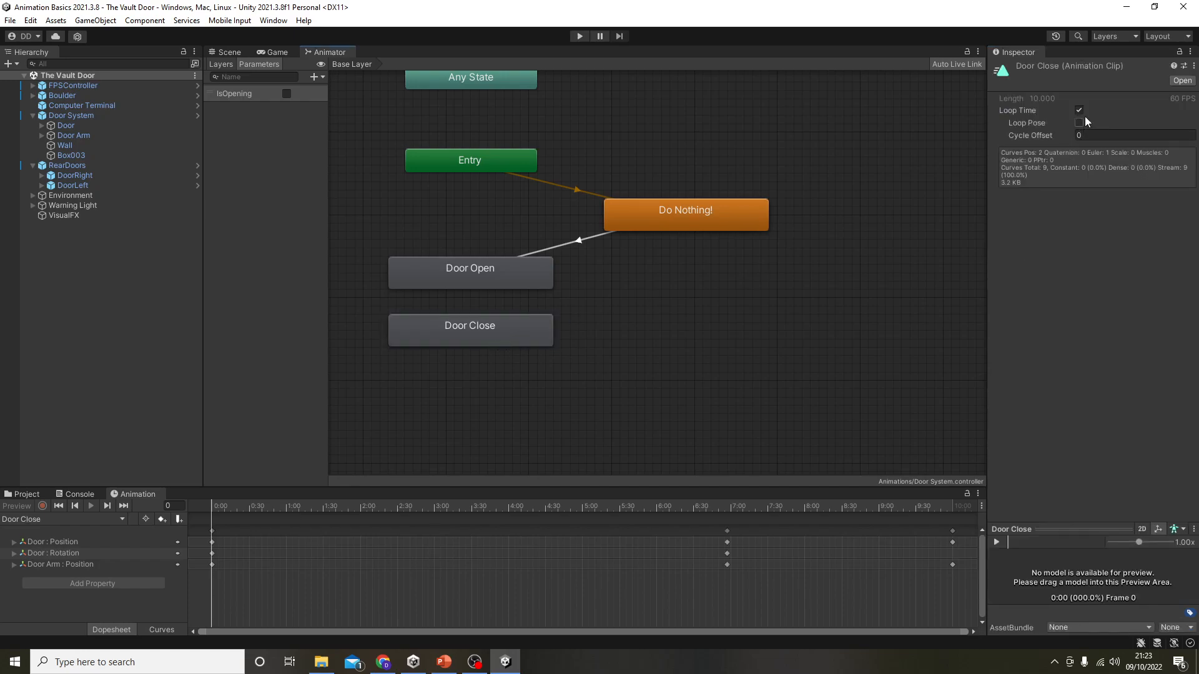
left_click(763, 365)
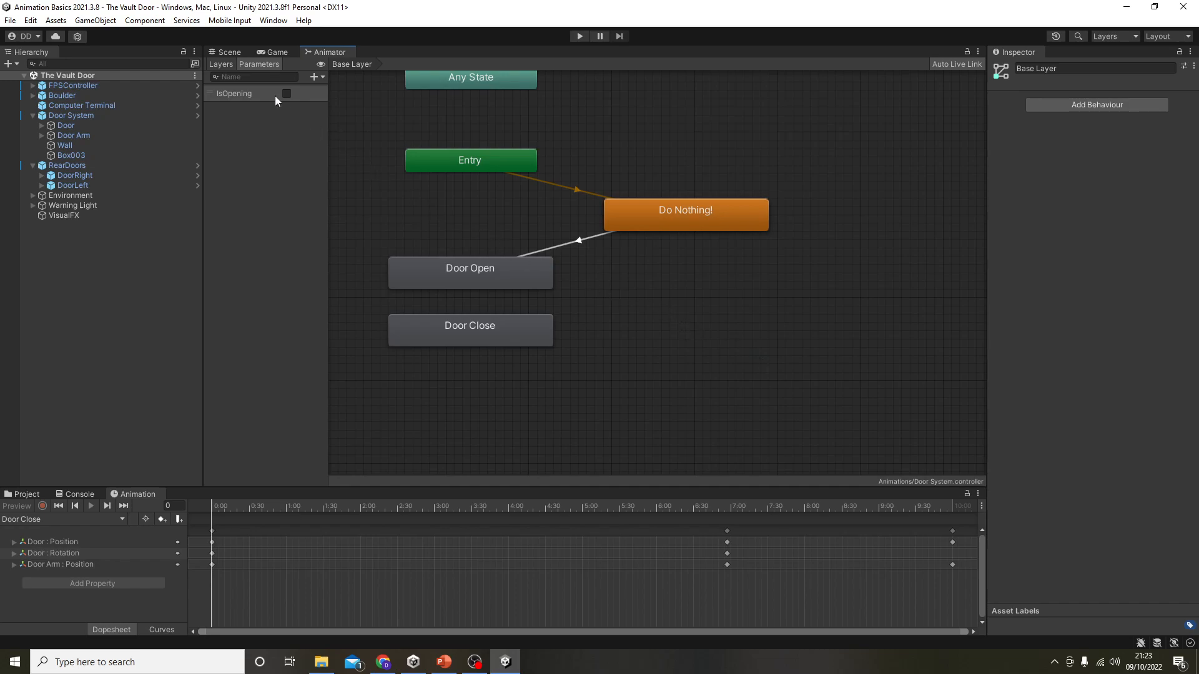
Add a Box Collider component to the Computer Terminal in the scene.
left_click(229, 54)
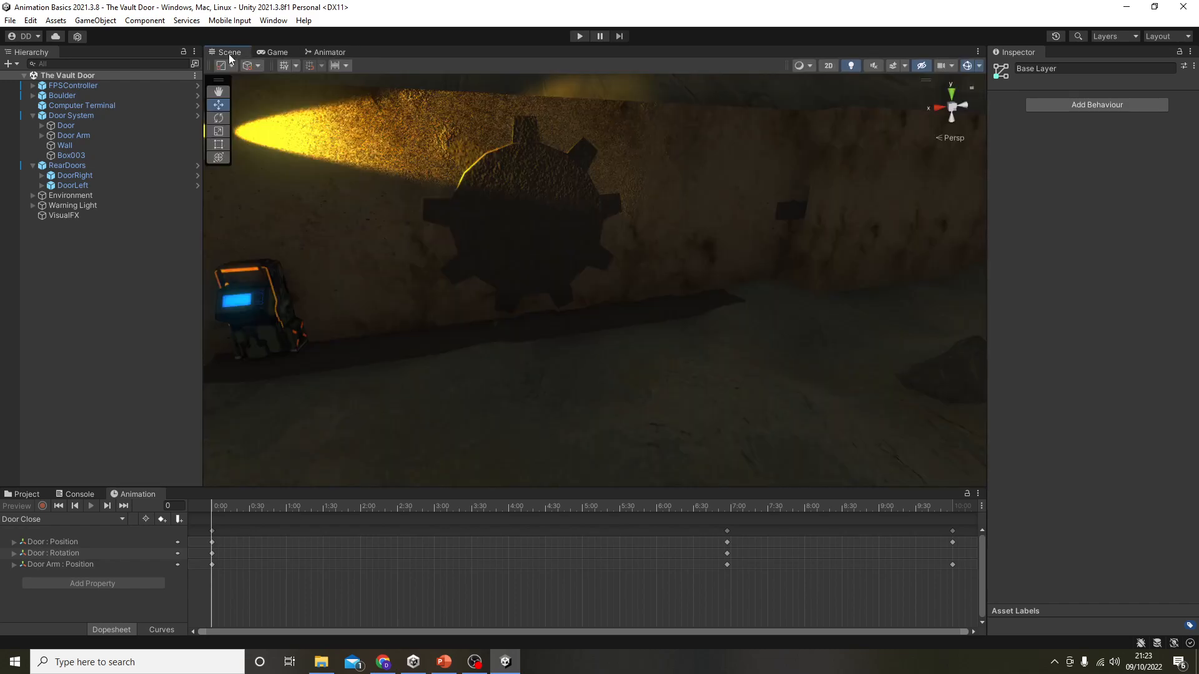
right_click_drag(342, 273, 281, 275)
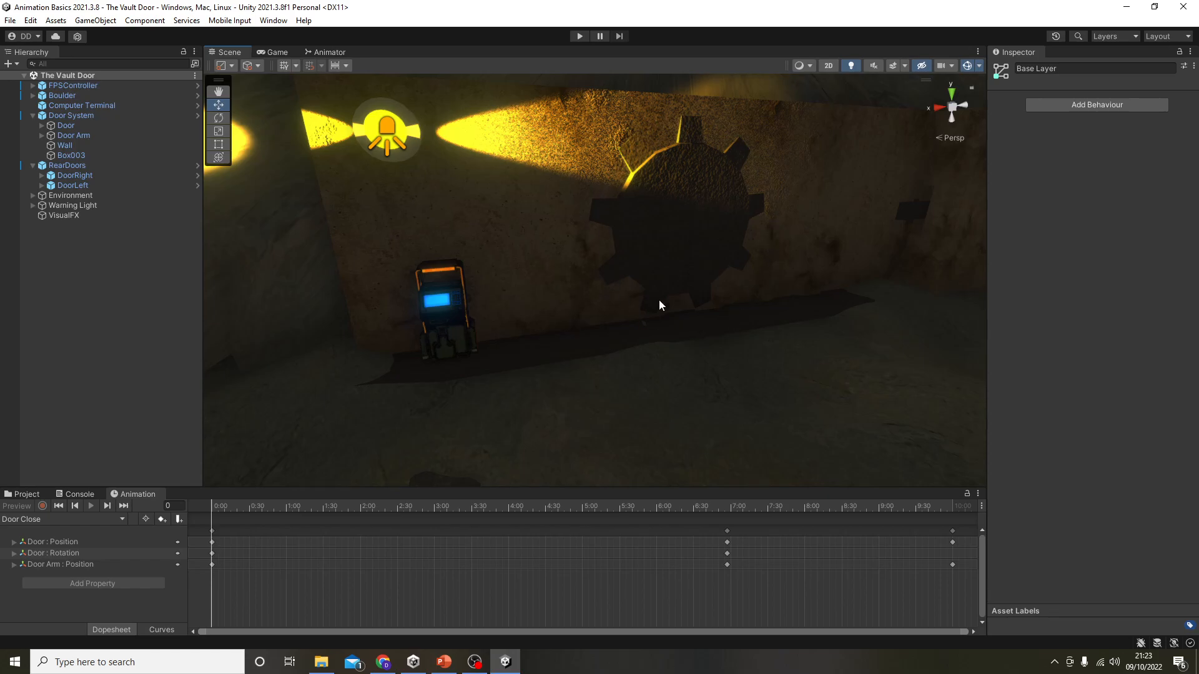
left_click(436, 311)
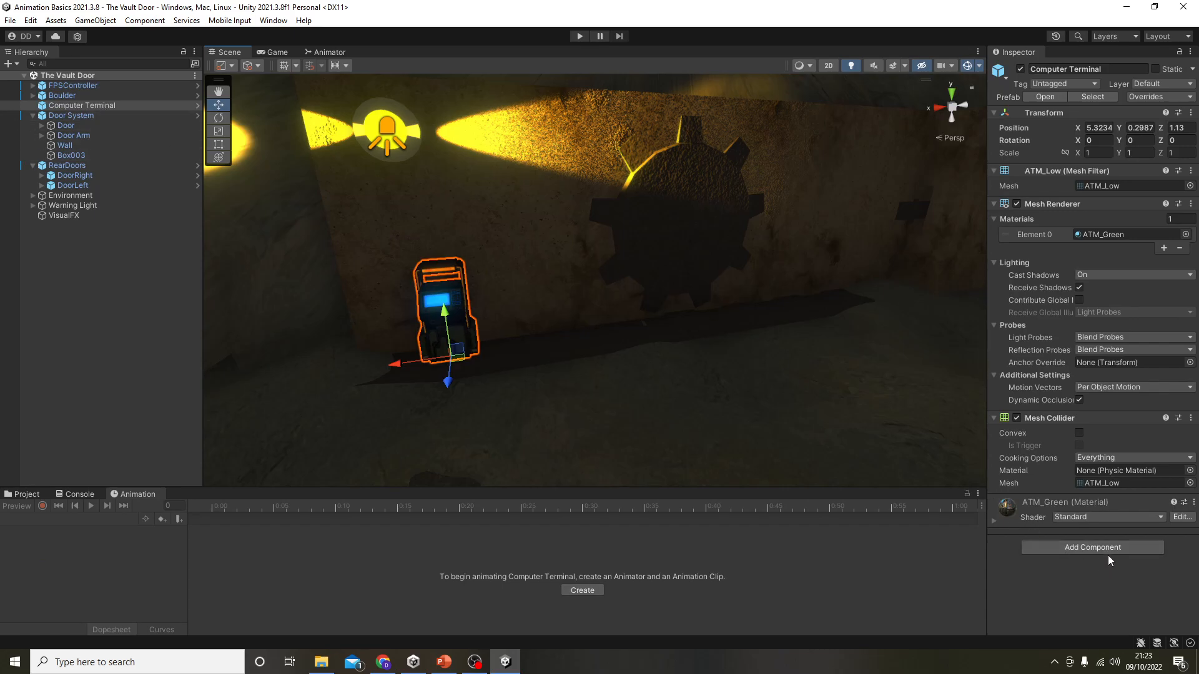
left_click(1092, 547)
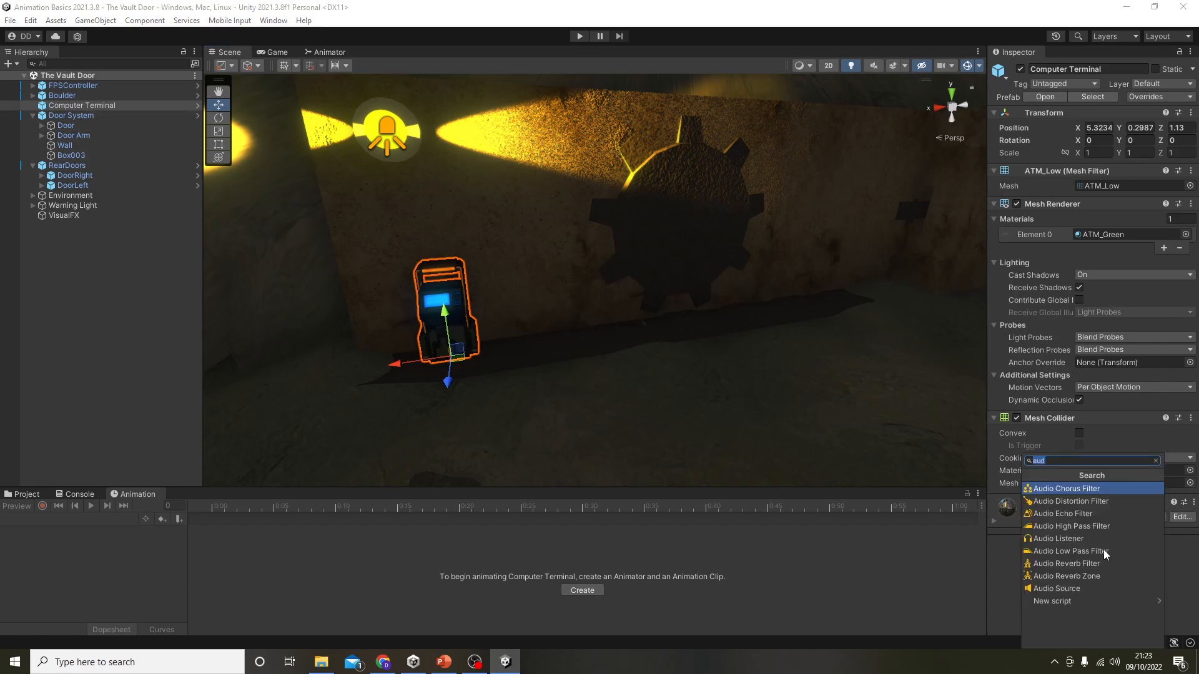
type("box")
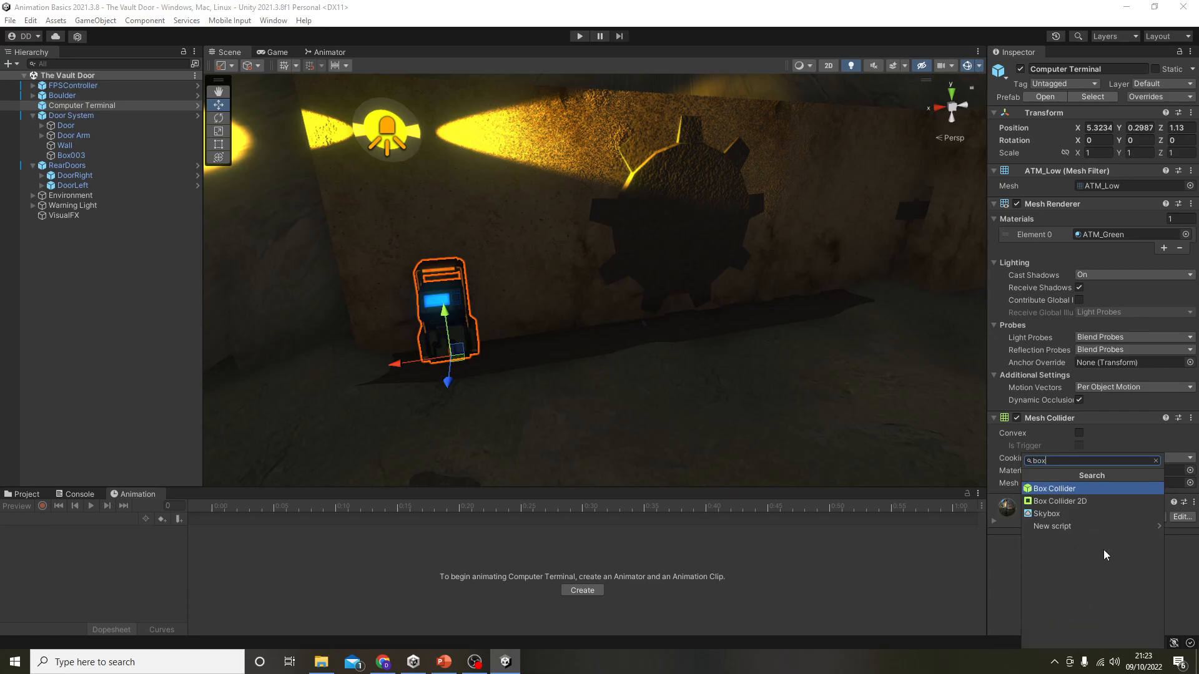
key("Return")
Make the terminal's Box Collider a trigger.
right_click_drag(484, 468, 666, 489)
key("a")
key("w")
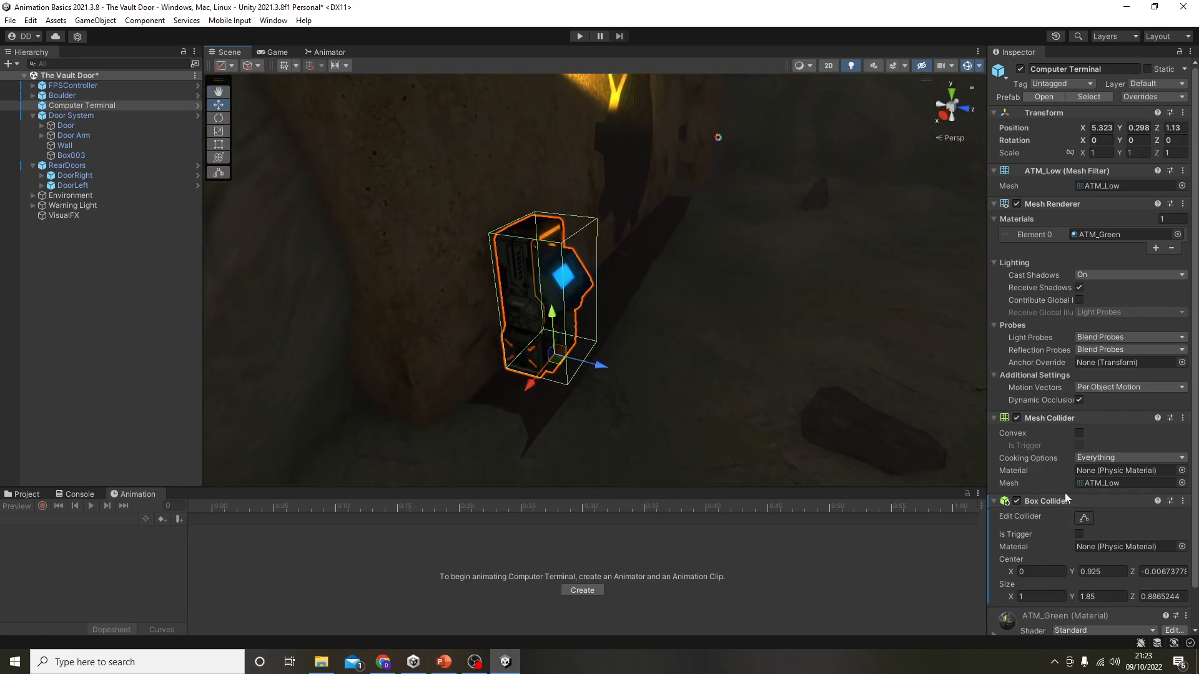
left_click(1079, 535)
left_click_drag(1137, 604, 1151, 571)
key("ctrl+z")
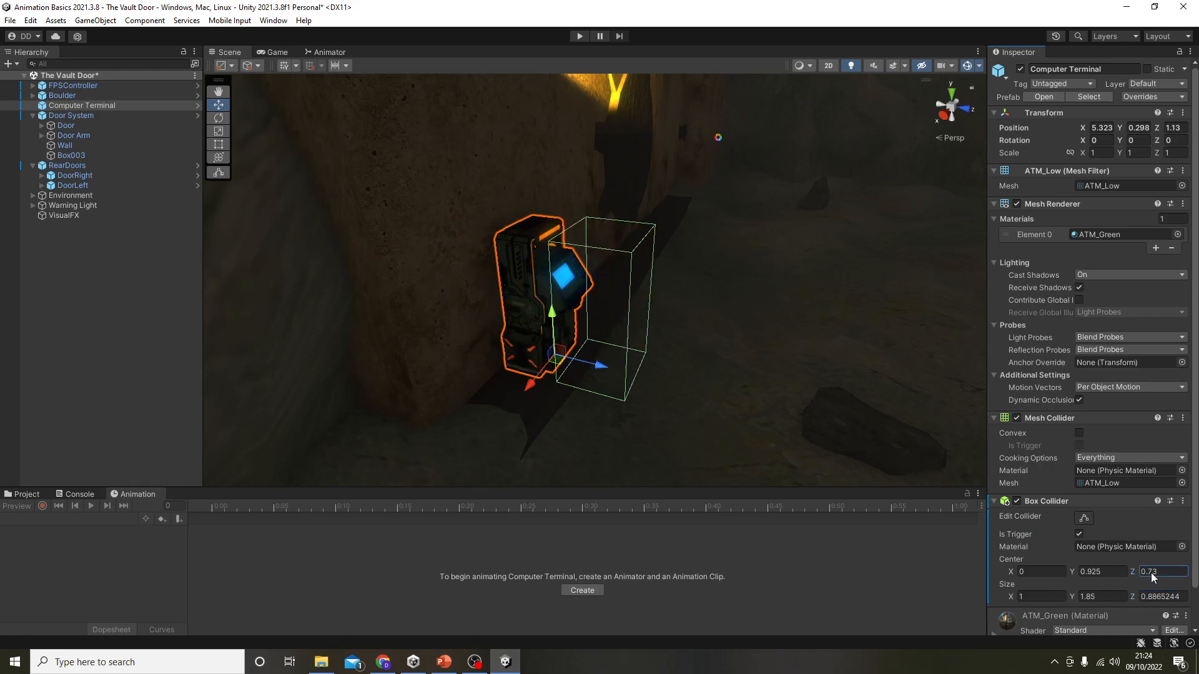
key("ctrl+z")
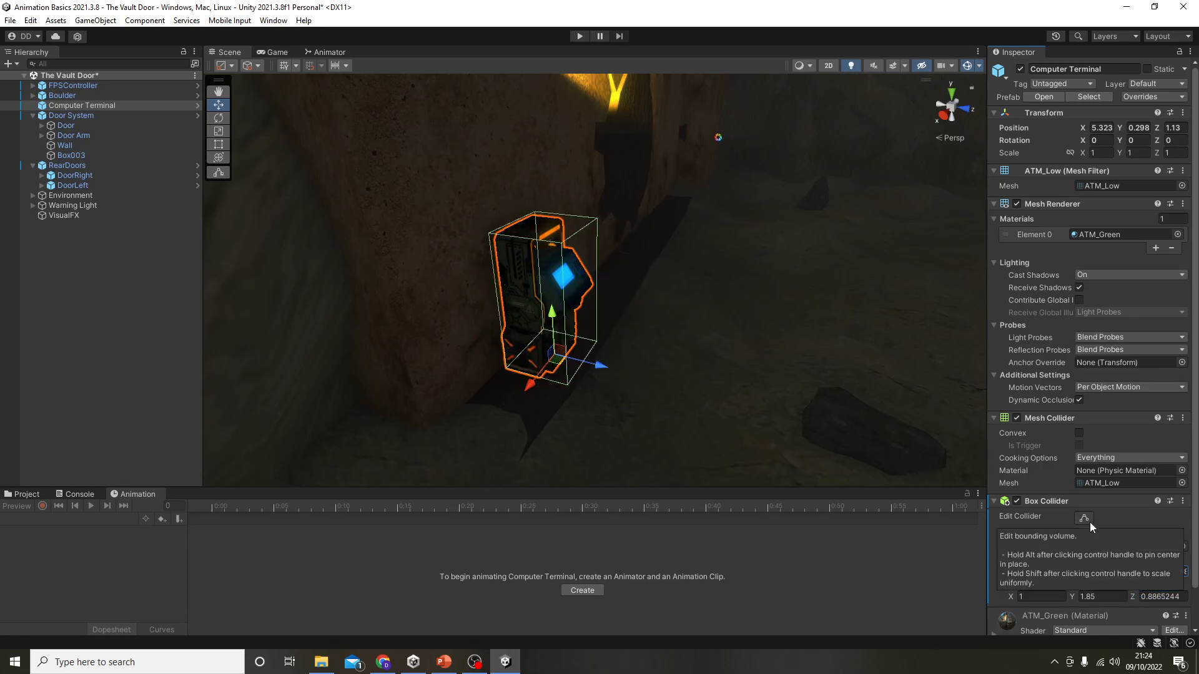
Extend the terminal's Box Collider out in front of its screen to a Z size of about 1.76, and save the scene.
left_click(1089, 522)
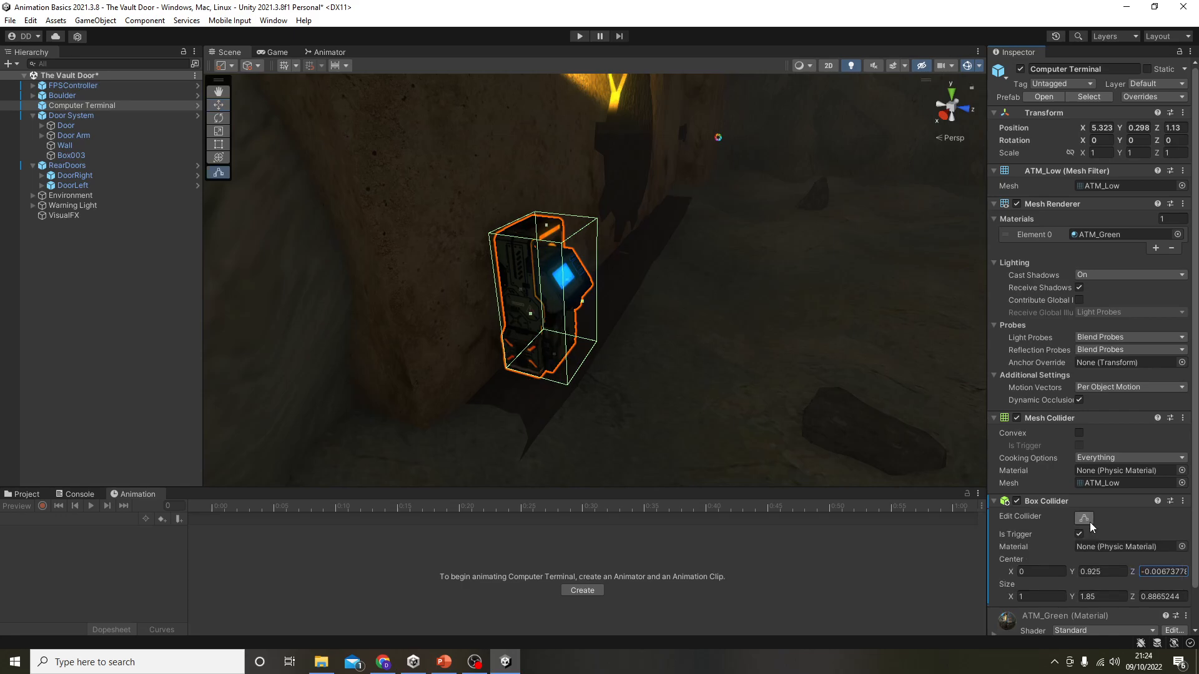
left_click_drag(582, 301, 655, 331)
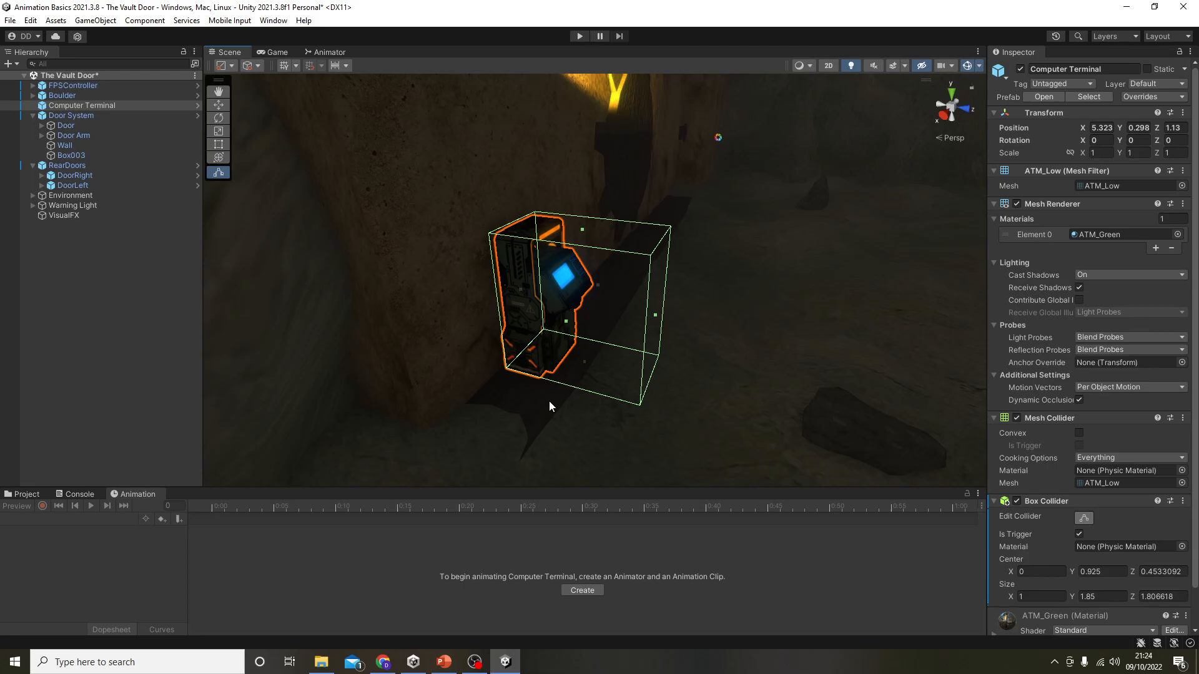
left_click(1084, 517)
left_click(1083, 517)
mouse_move(655, 317)
left_mouse_down()
mouse_move(599, 312)
mouse_move(651, 316)
left_mouse_up()
mouse_move(579, 232)
left_mouse_down()
mouse_move(587, 199)
mouse_move(581, 212)
left_mouse_up()
key("ctrl+z")
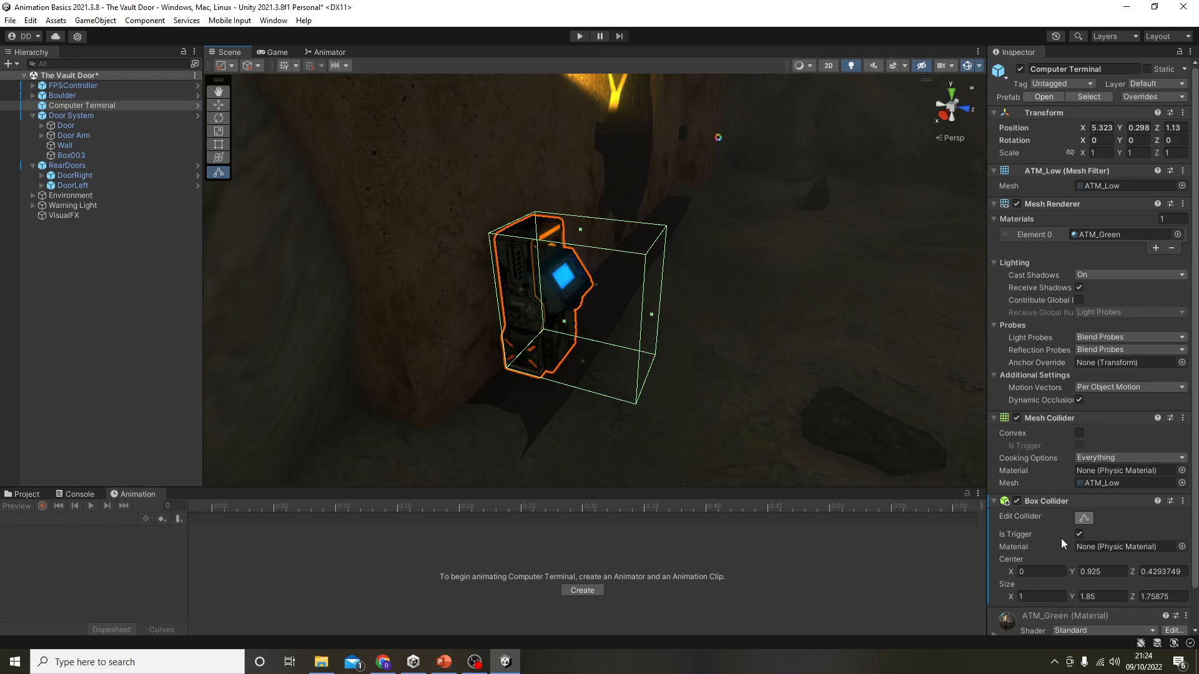
key("ctrl+s")
Check the external script editor set in the External Tools preferences.
scroll(1123, 491, "down", 2)
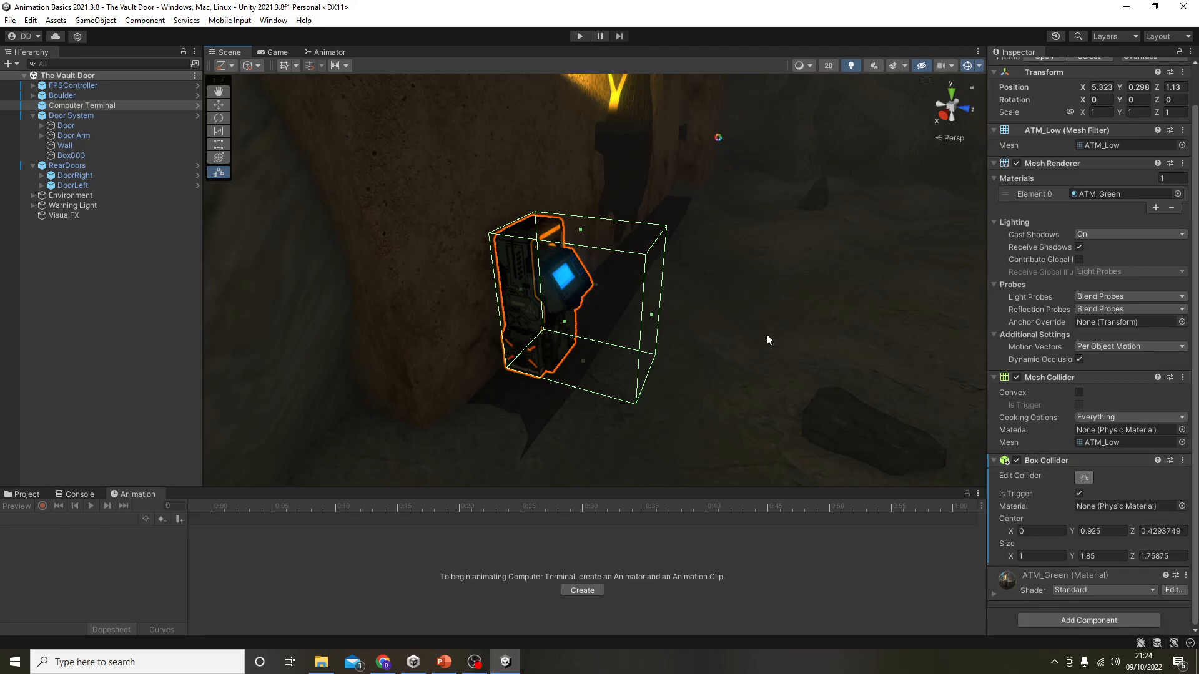
left_click(30, 20)
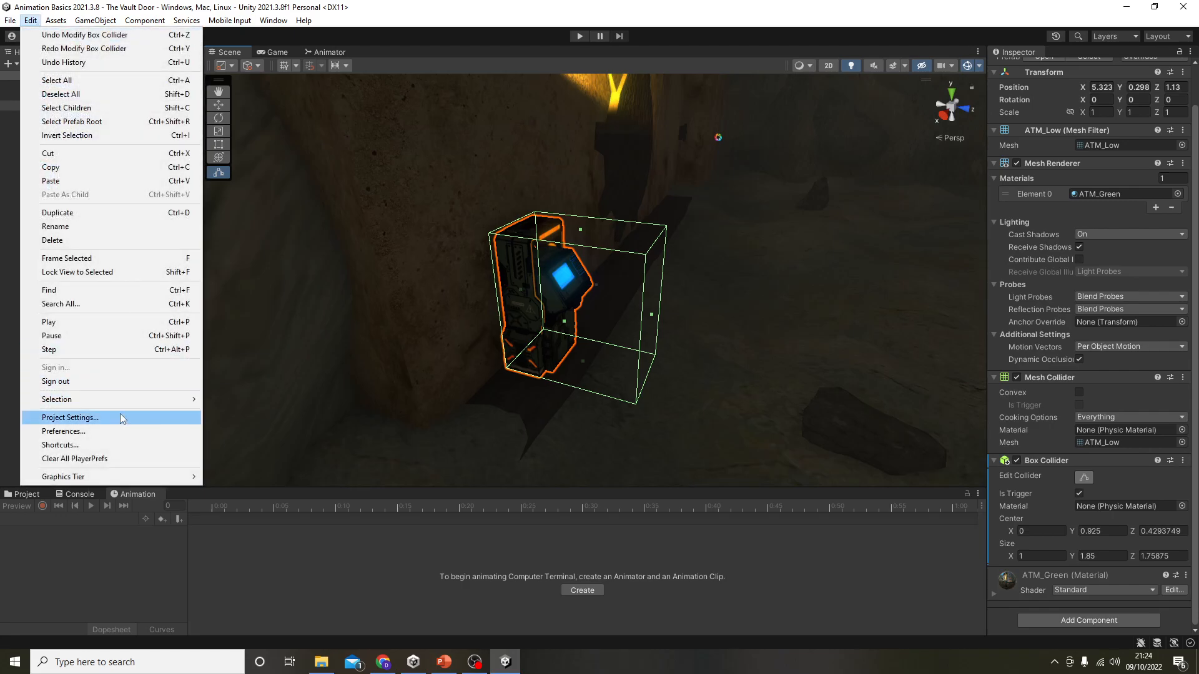
left_click(114, 431)
left_click(241, 311)
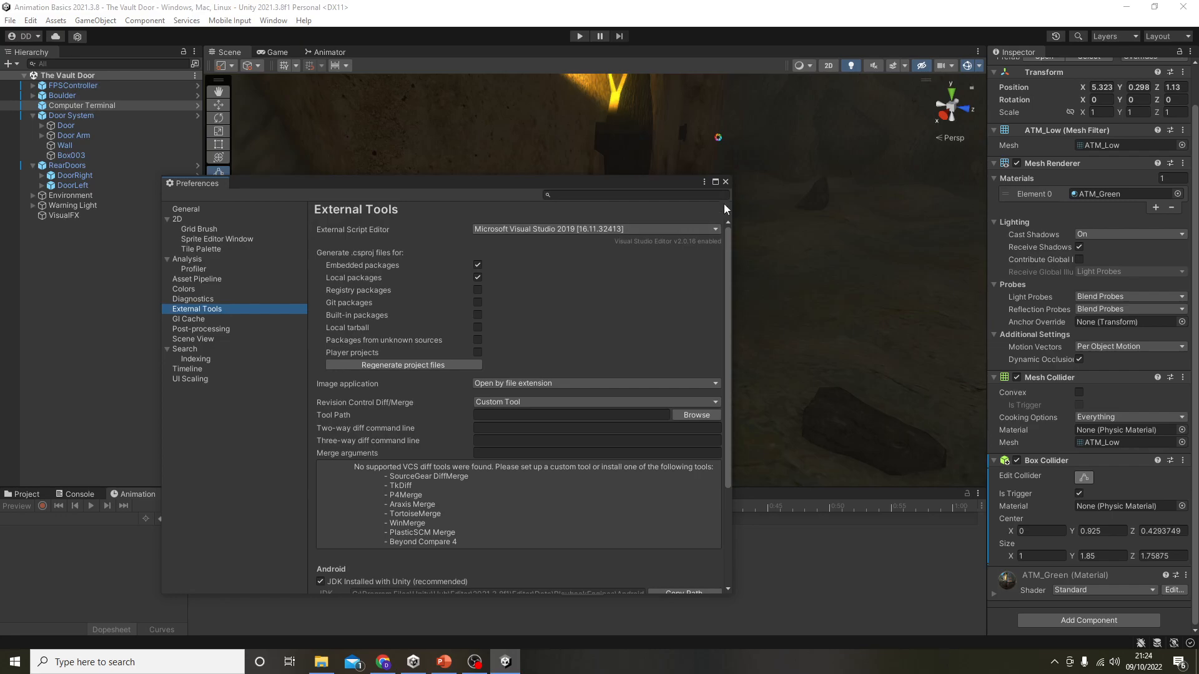
left_click(724, 182)
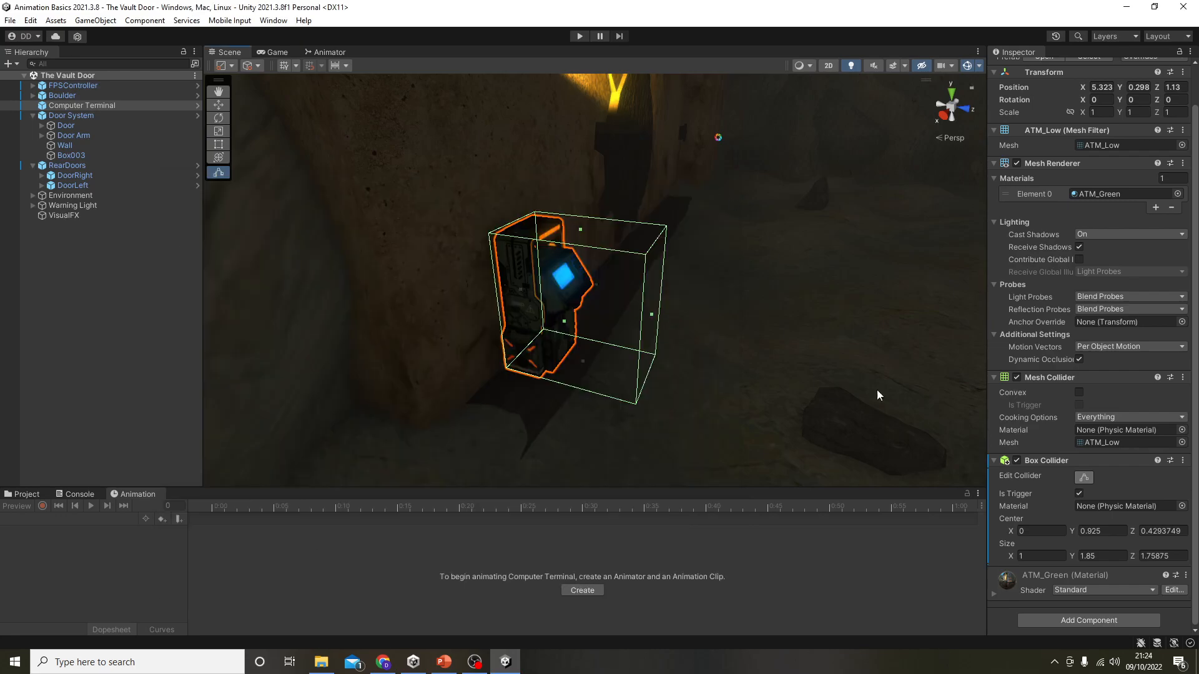
Create a new script named OpenDoor and attach it to the Computer Terminal.
left_click(1095, 624)
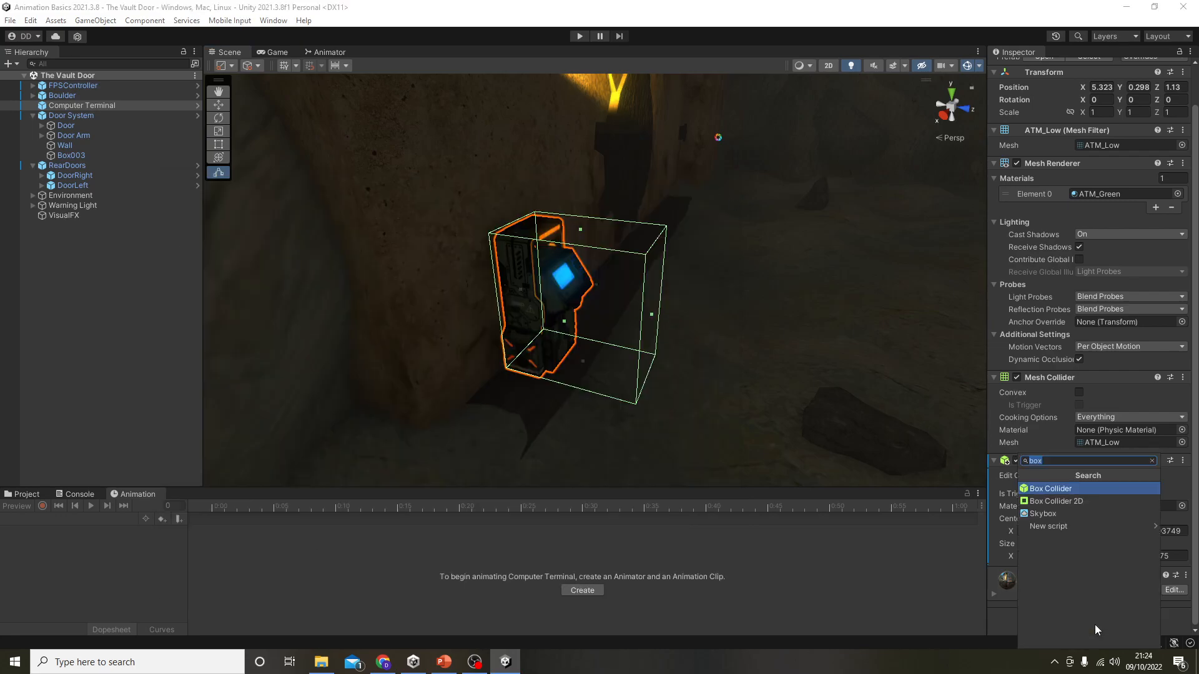
type("OpenDoor")
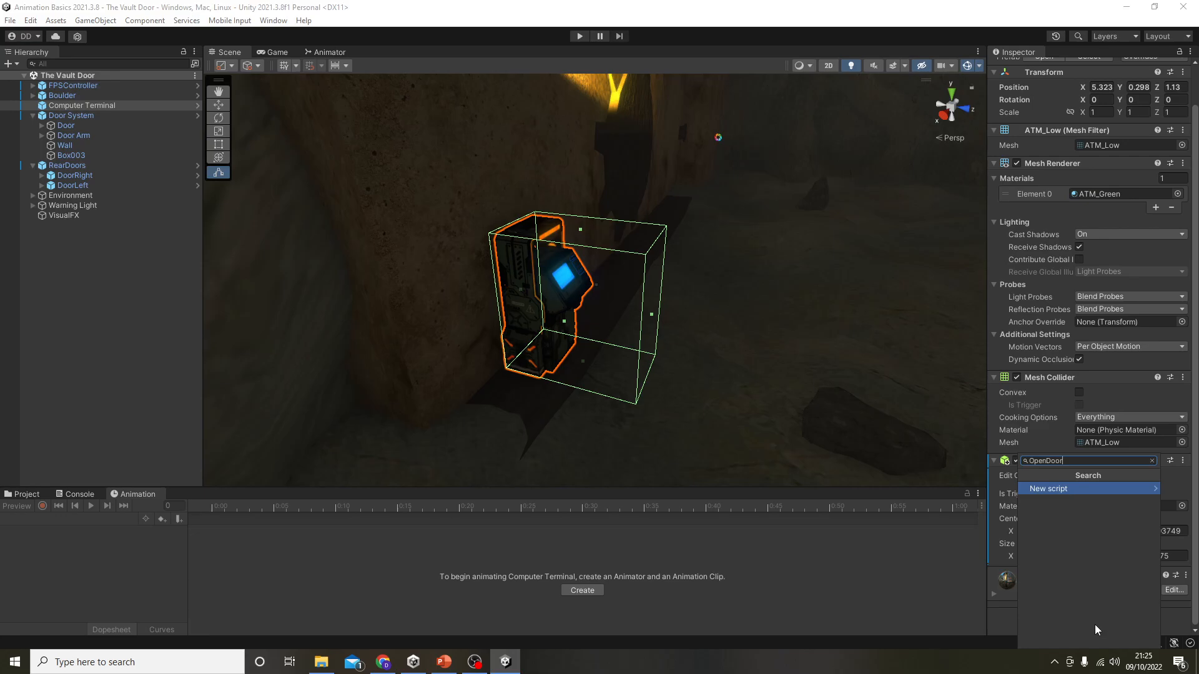
key("Return")
key("Return")
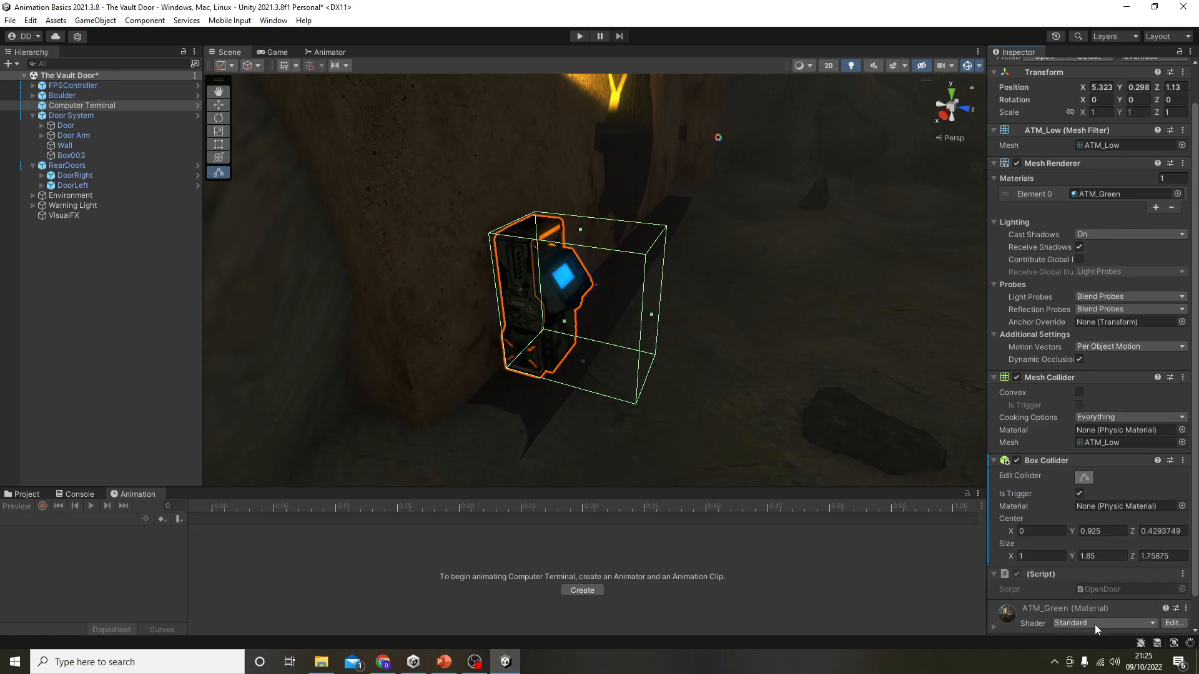
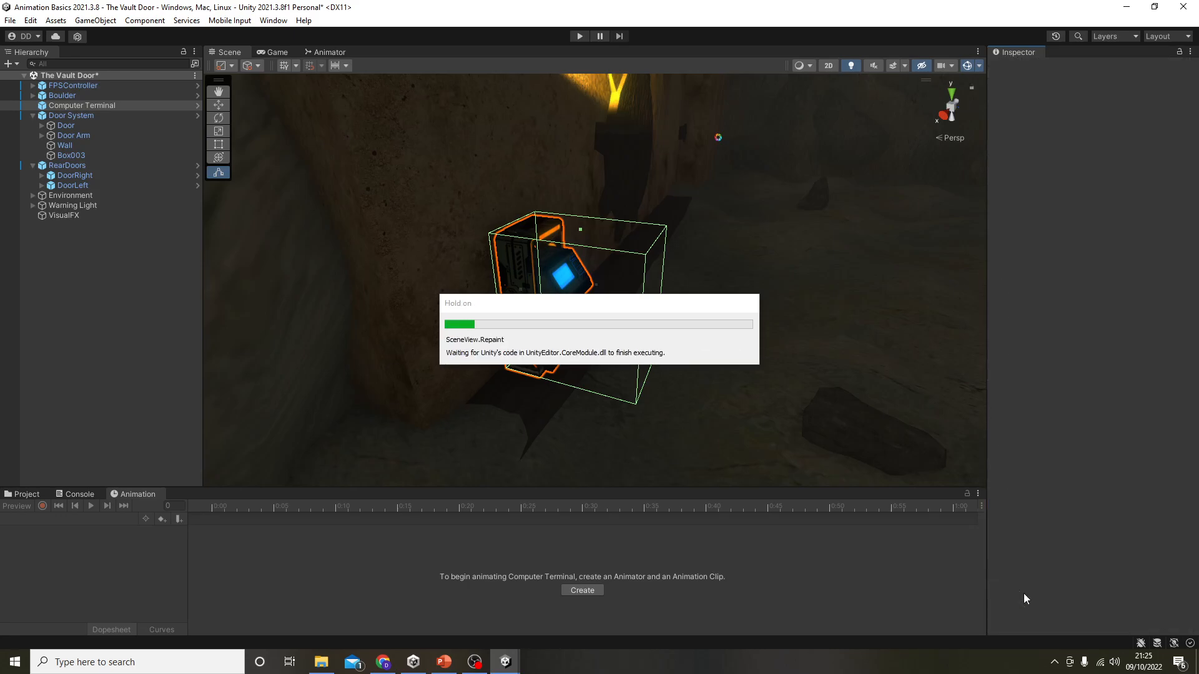
Open the OpenDoor script in Visual Studio and delete its default Start and Update methods with their comments.
scroll(1024, 594, "down", 3)
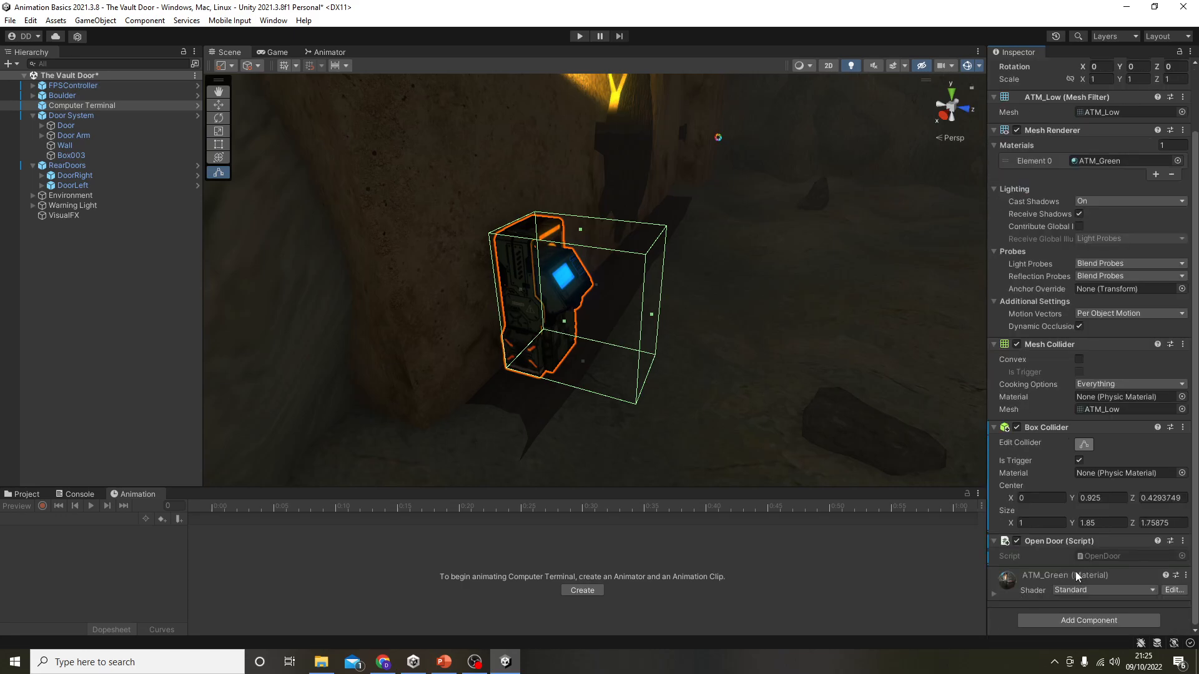
double_click(1101, 556)
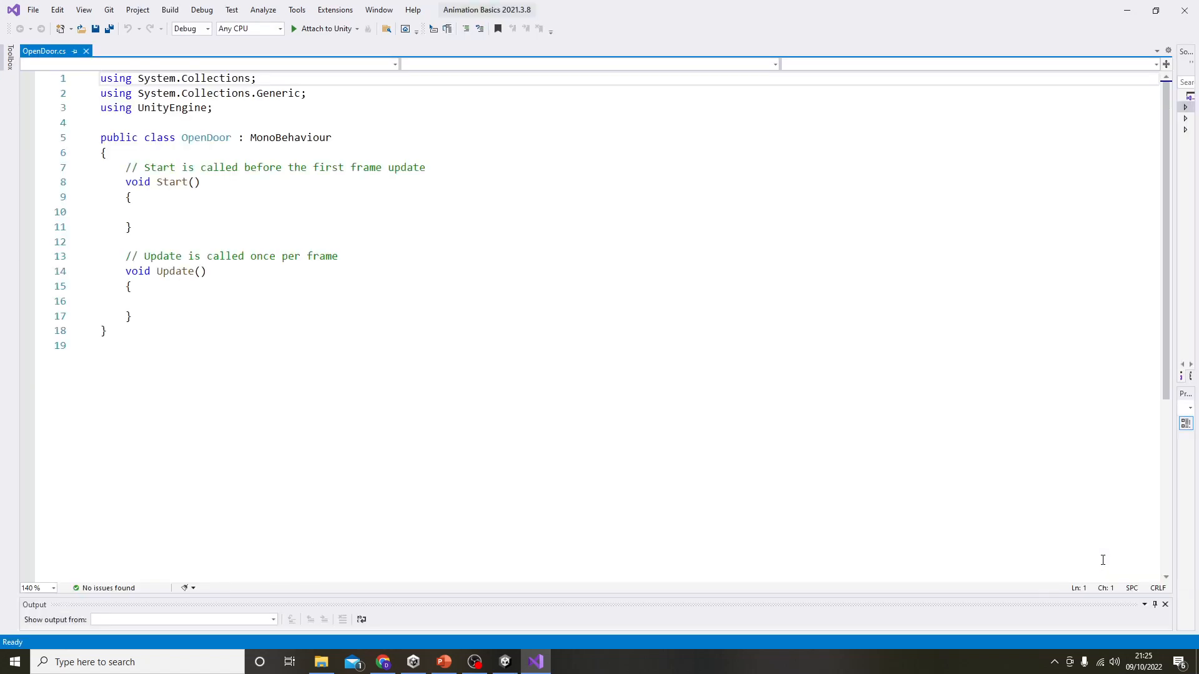
left_click_drag(120, 176, 154, 349)
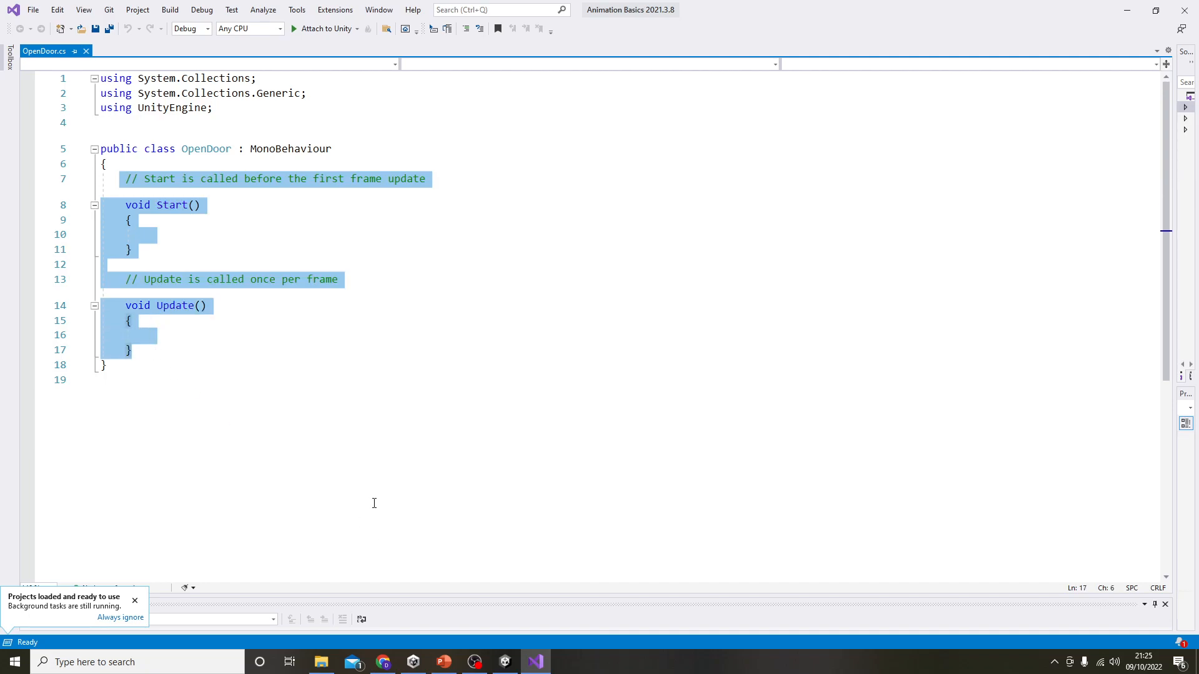
left_click(348, 433)
left_click_drag(120, 178, 167, 350)
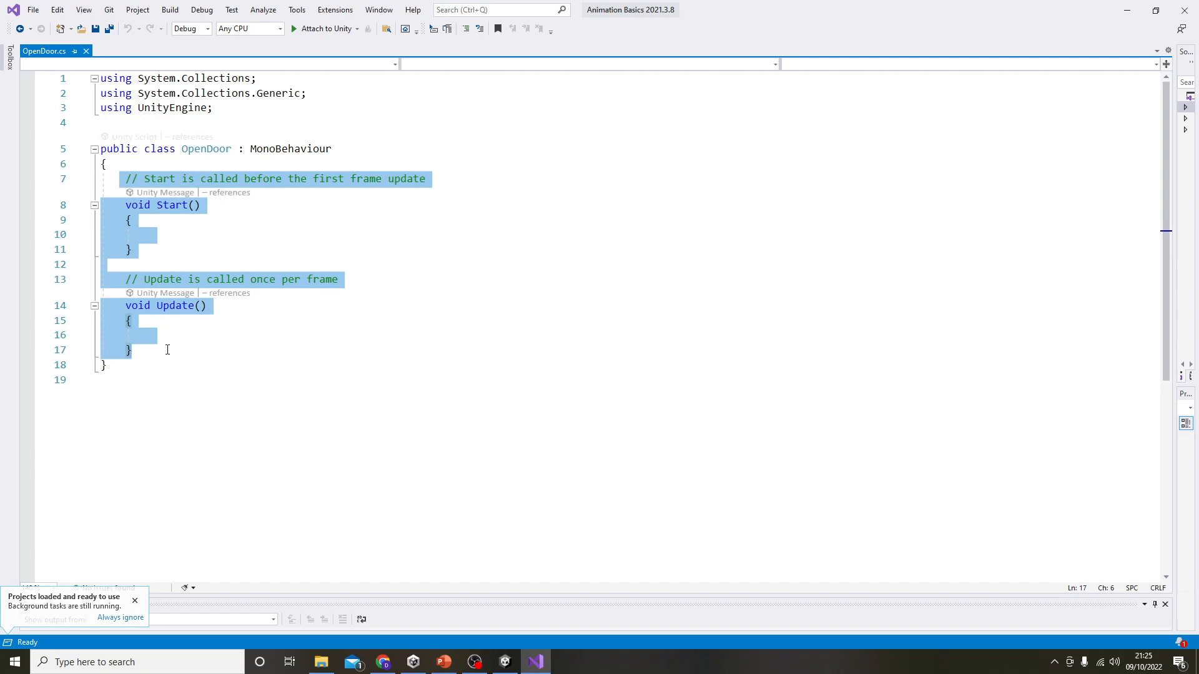
key("Delete")
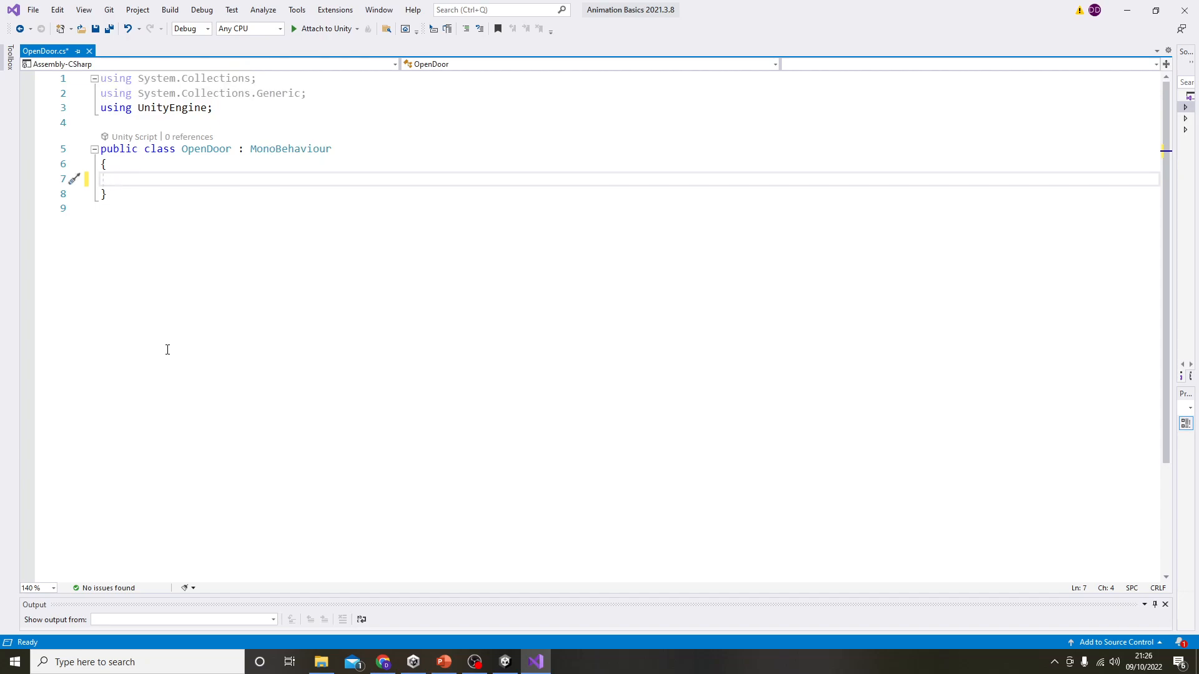
Add an empty OnTriggerEnter(Collider other) method to the OpenDoor class and save the script.
type("ontri")
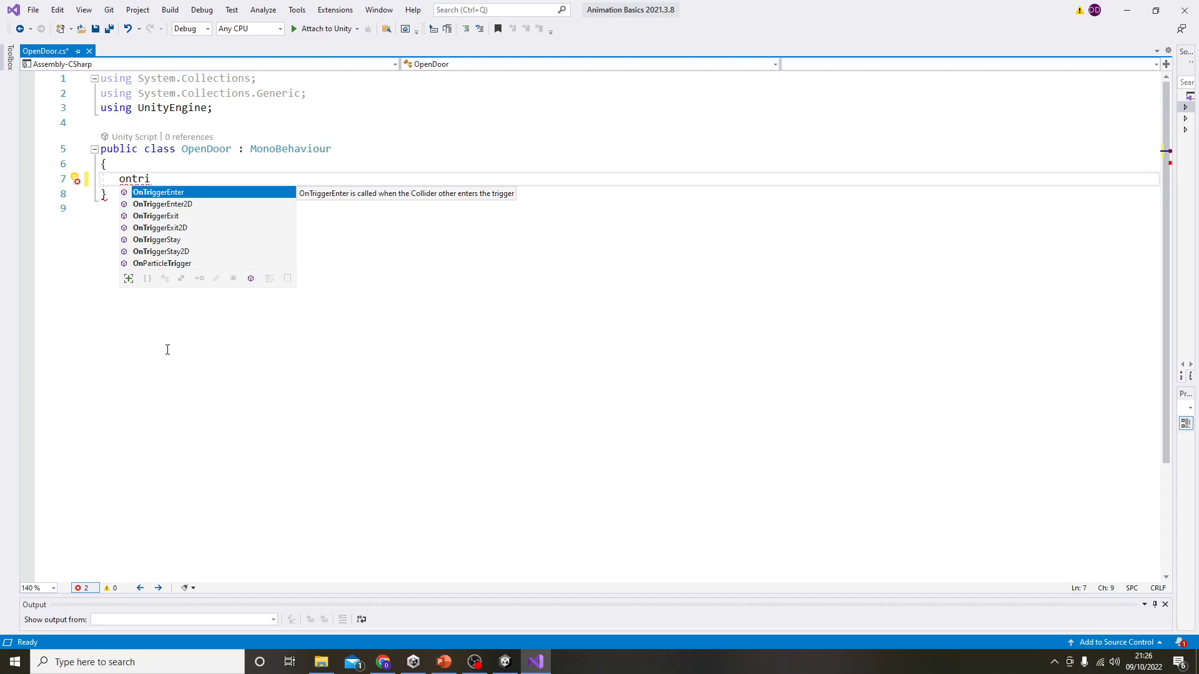
key("Down")
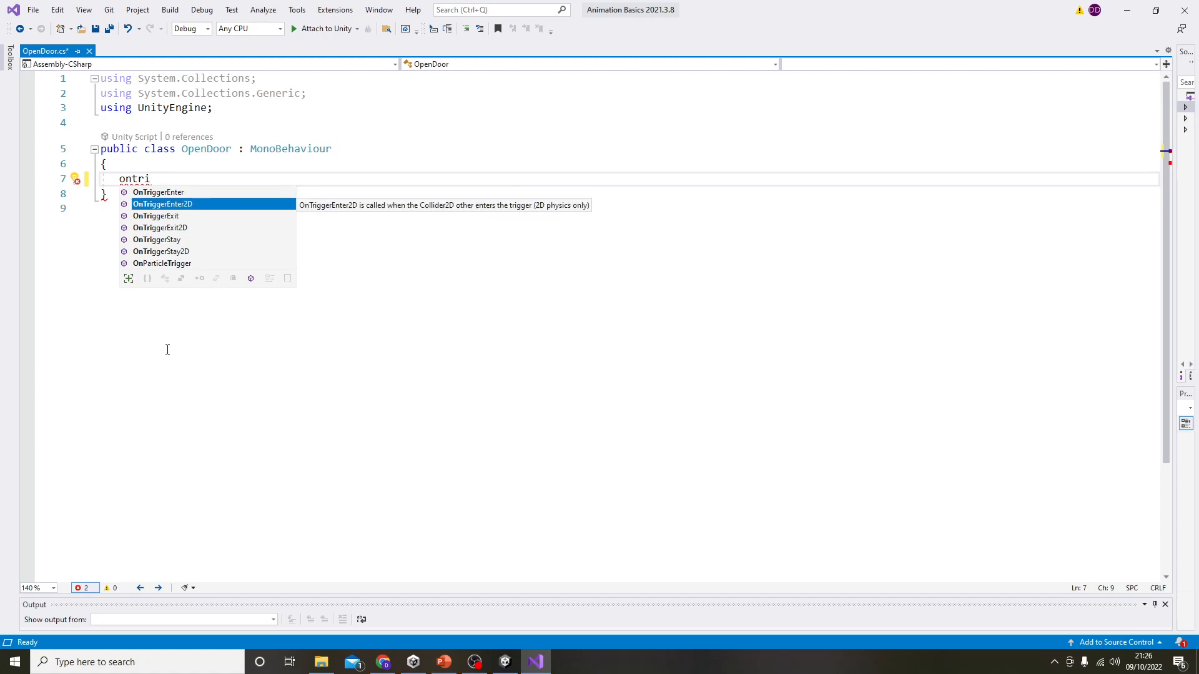
key("Up")
key("Tab")
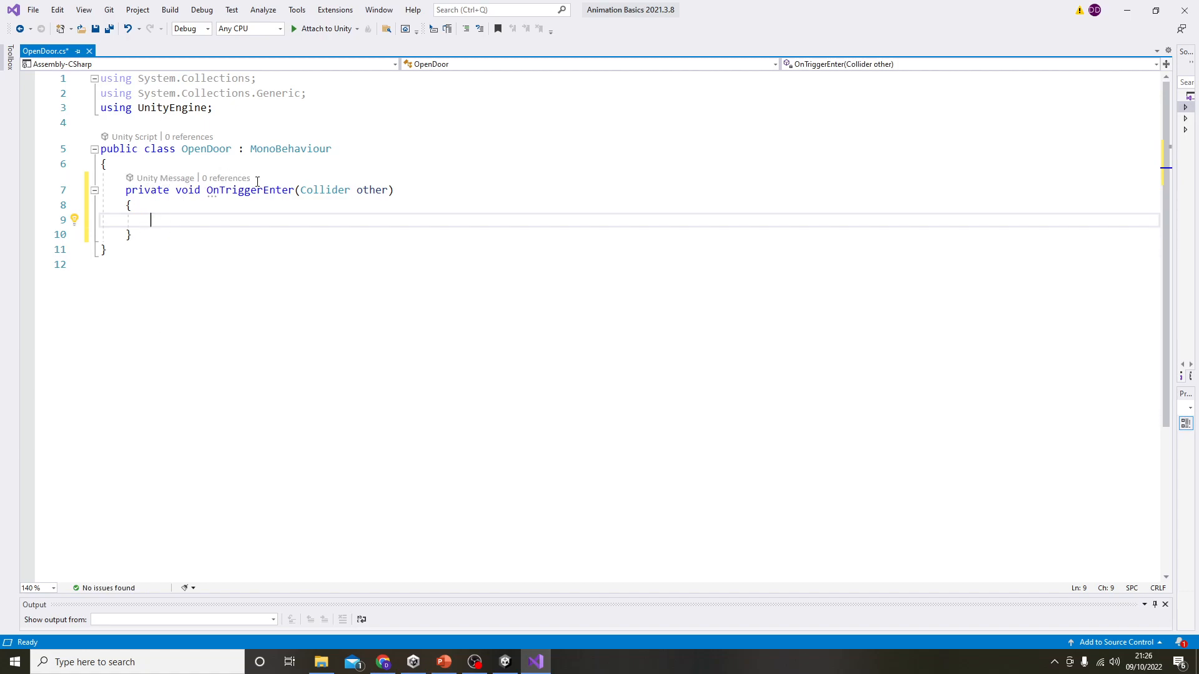
key("ctrl+s")
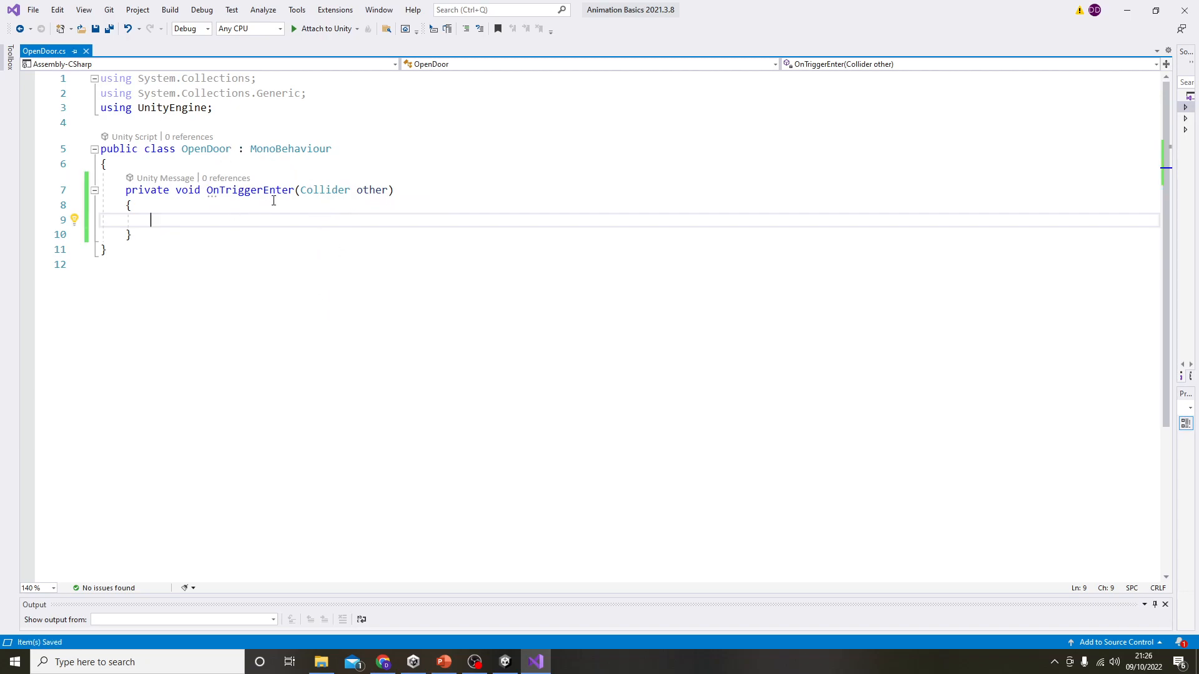
left_click(359, 191)
double_click(358, 190)
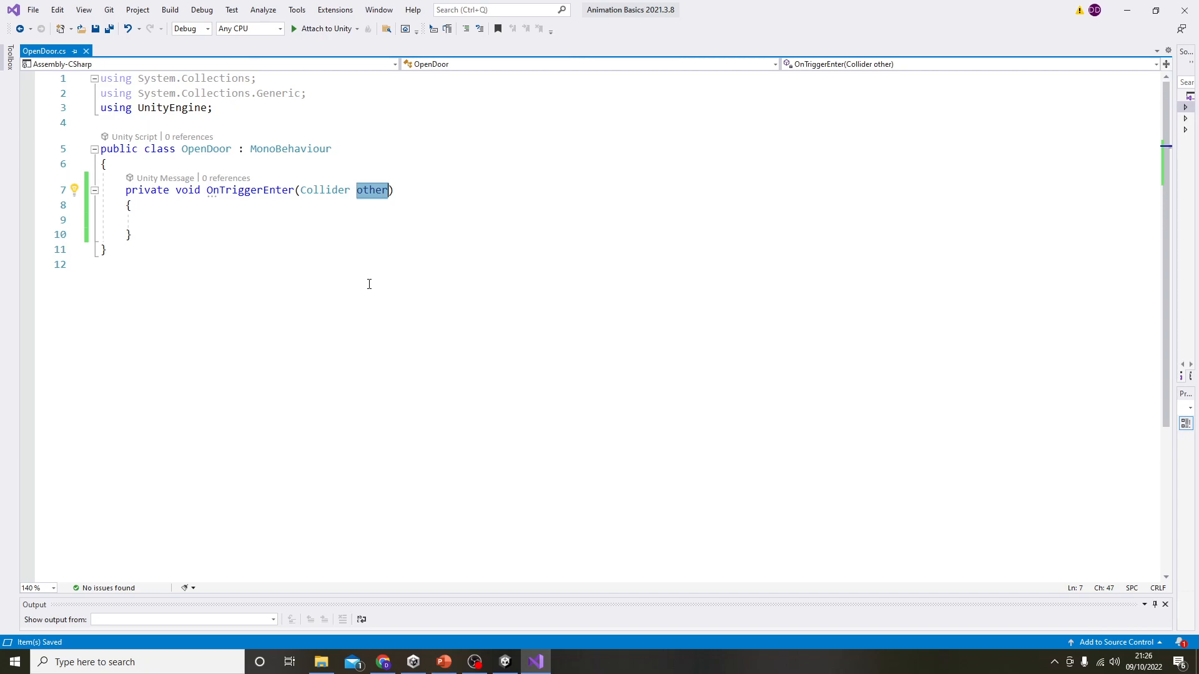
key("Down")
key("Down")
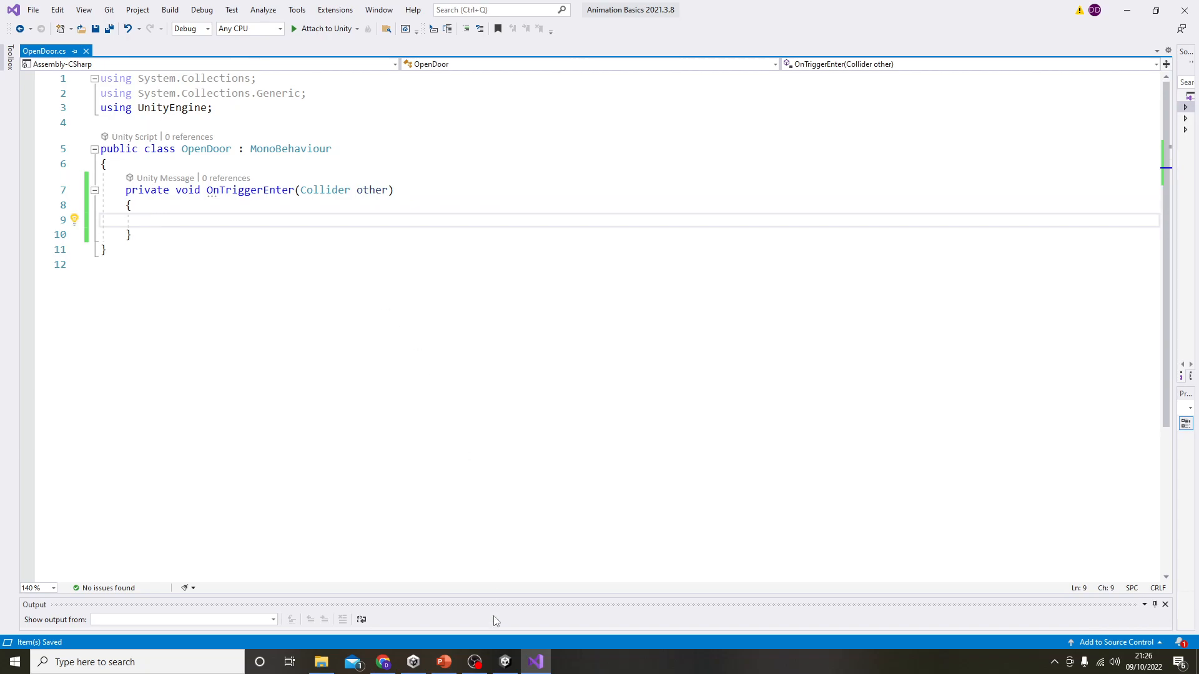
Switch to Unity and set the FPSController's tag to Player.
left_click(505, 662)
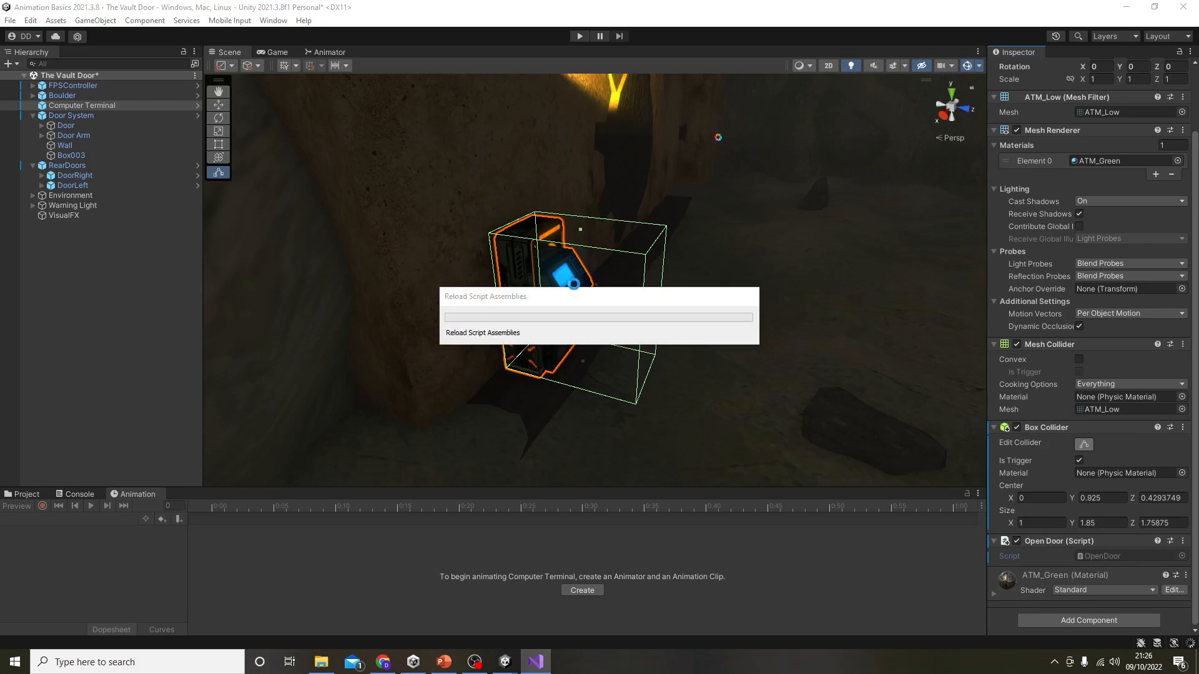
left_click(96, 84)
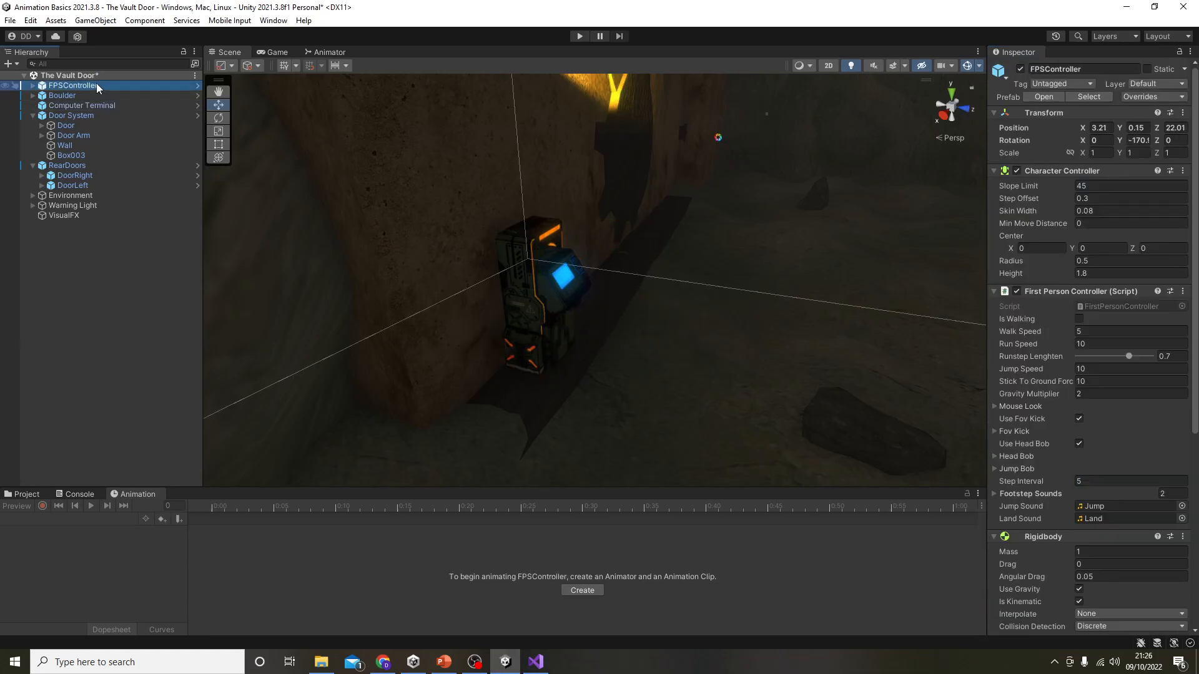
left_click(1064, 85)
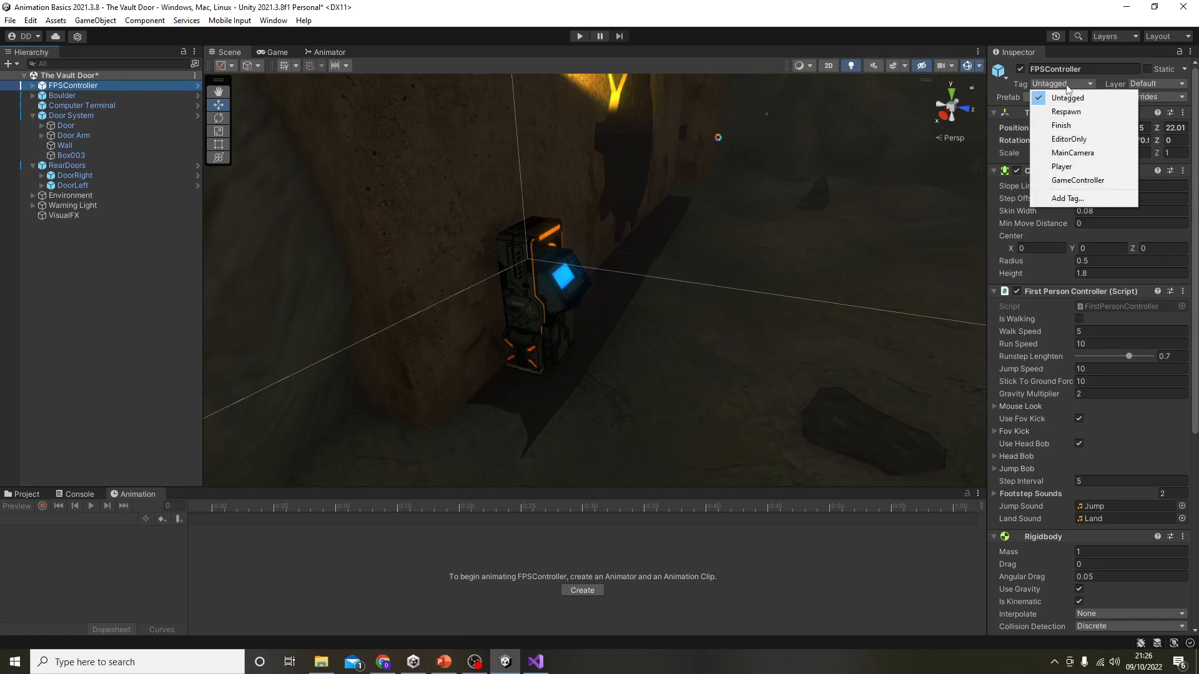
left_click(1077, 172)
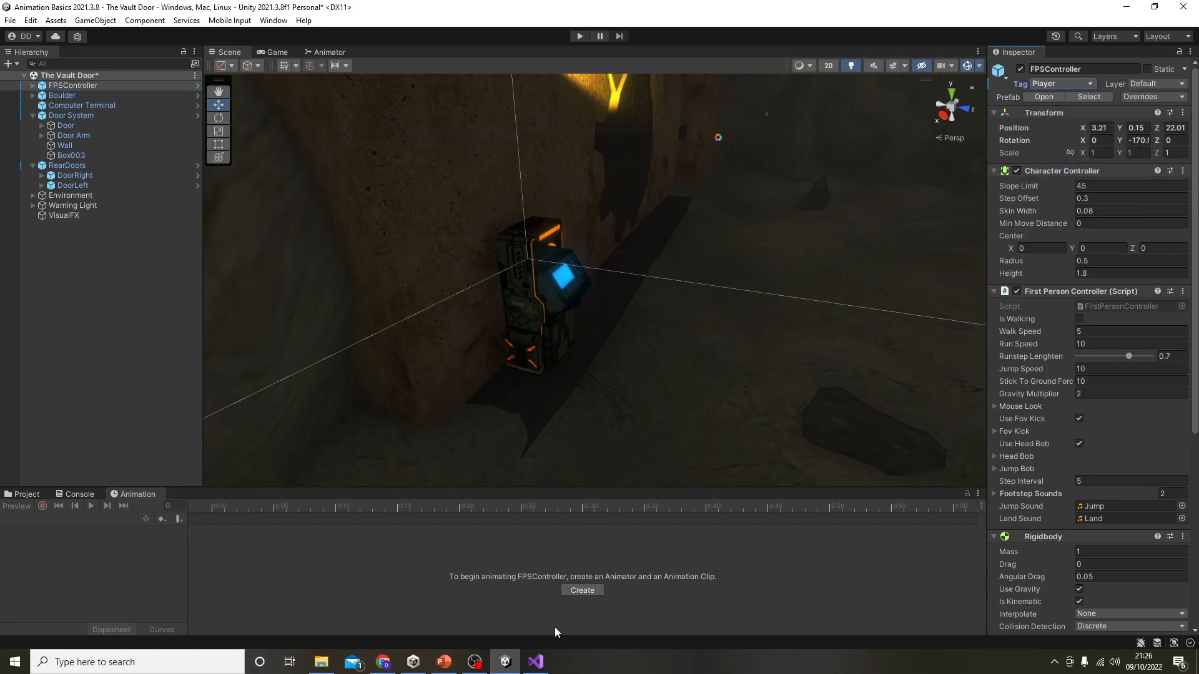
Switch to Visual Studio, write the condition if(other.tag == "Player") inside OnTriggerEnter, and save the script.
left_click(535, 662)
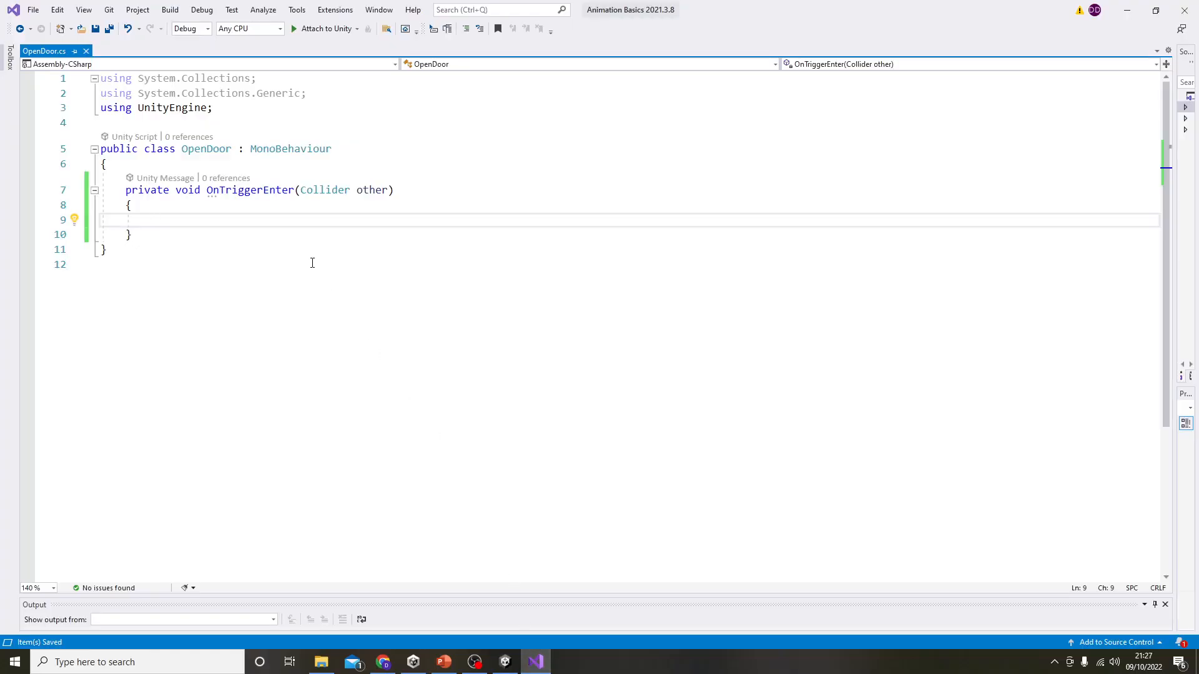
type("if")
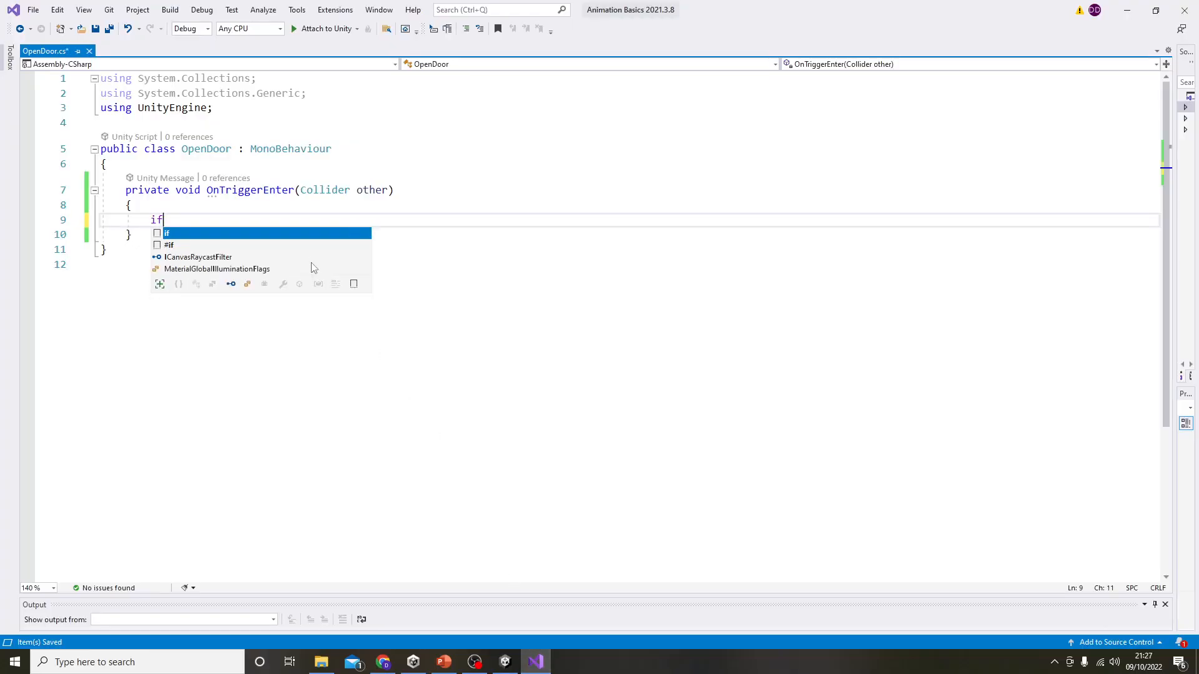
type("(other.")
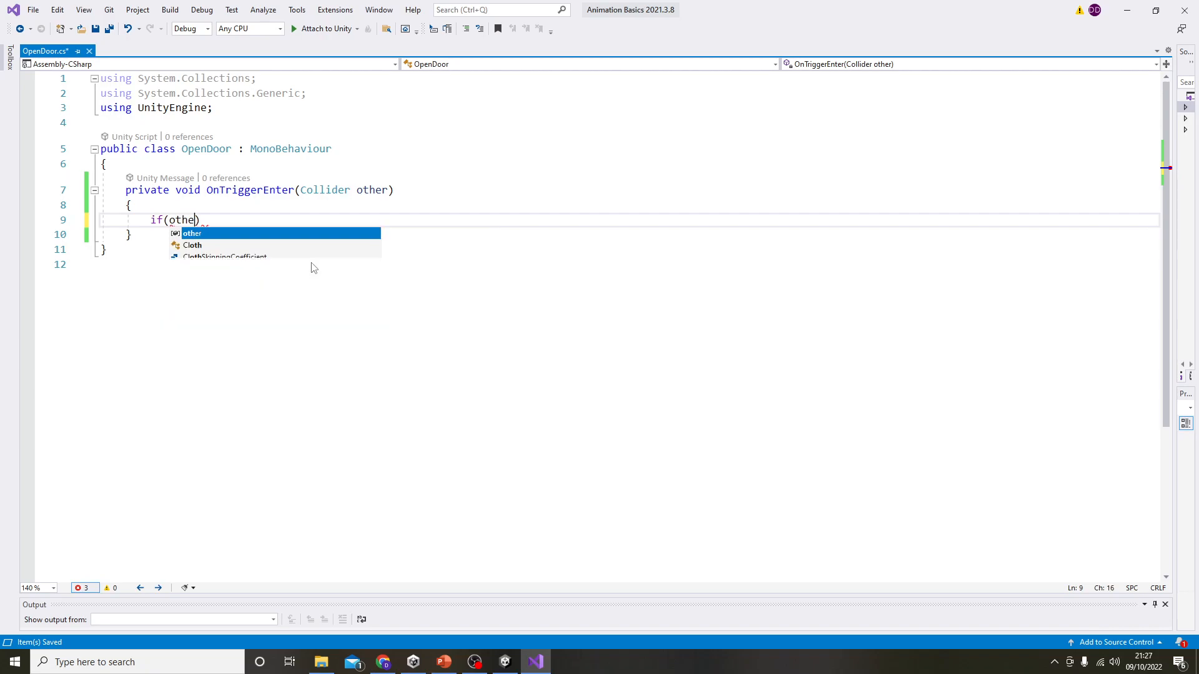
type("tag")
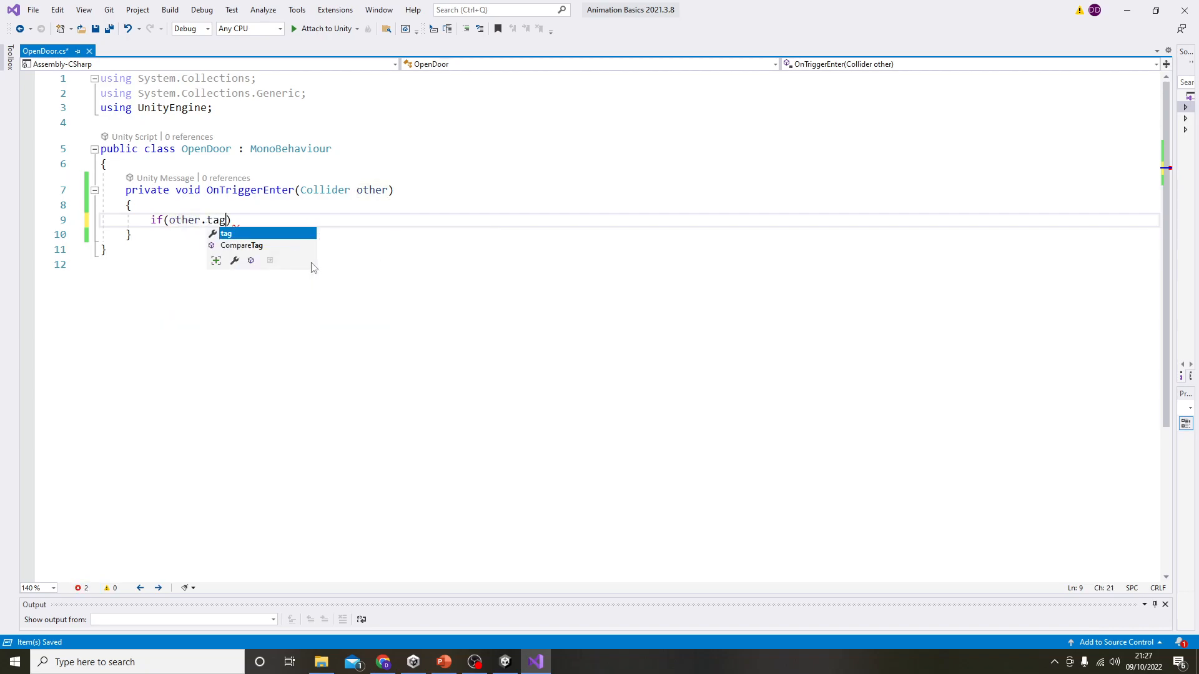
key("Escape")
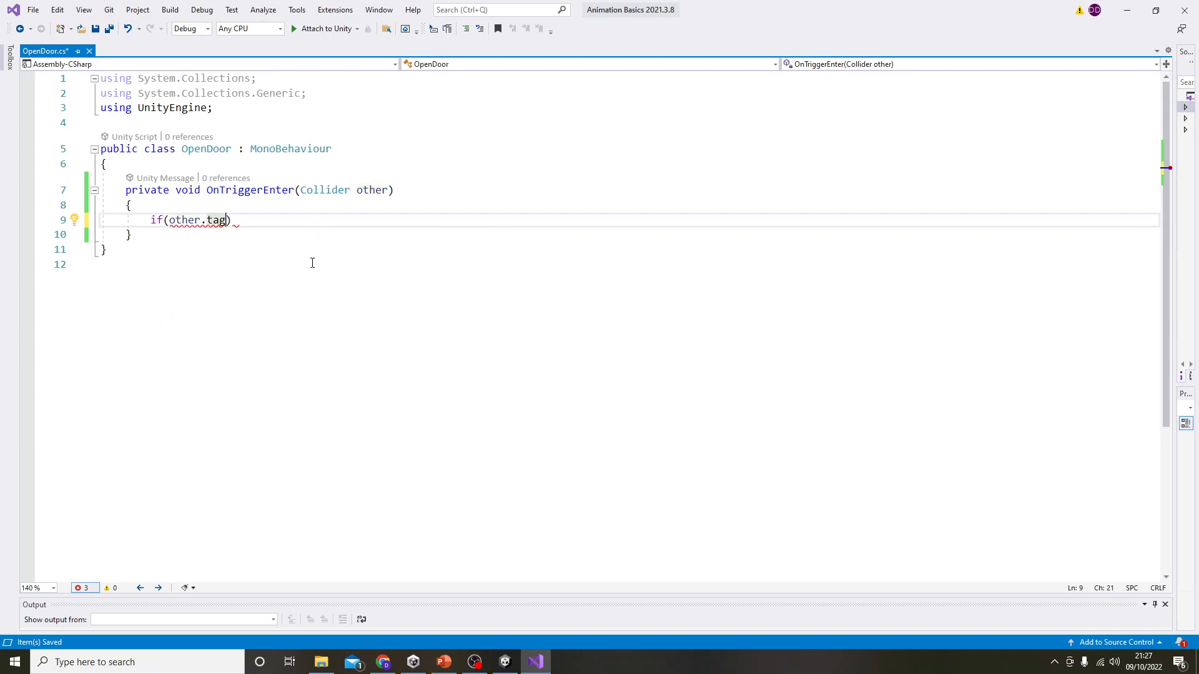
type("(\"Player")
key("Left")
key("Left")
key("Left")
key("Left")
key("Left")
key("Left")
key("Left")
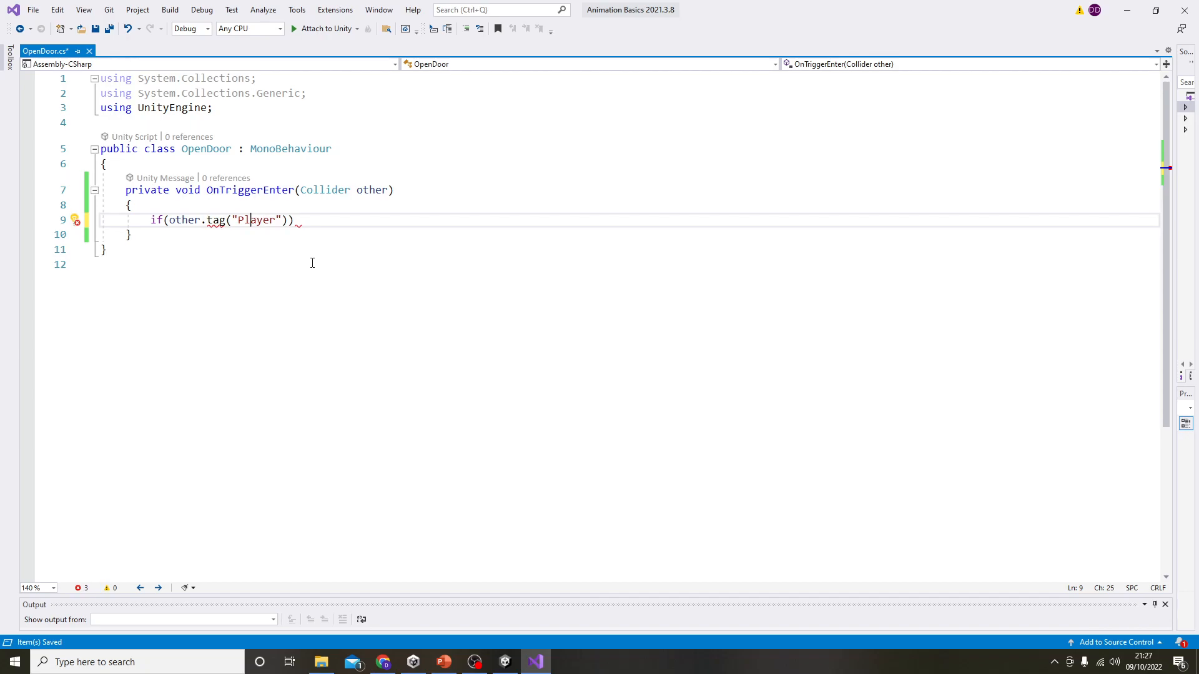
key("BackSpace")
type("==")
key("Right")
key("Right")
key("Right")
key("Right")
key("Right")
key("Right")
key("Right")
key("Right")
key("Delete")
key("ctrl+s")
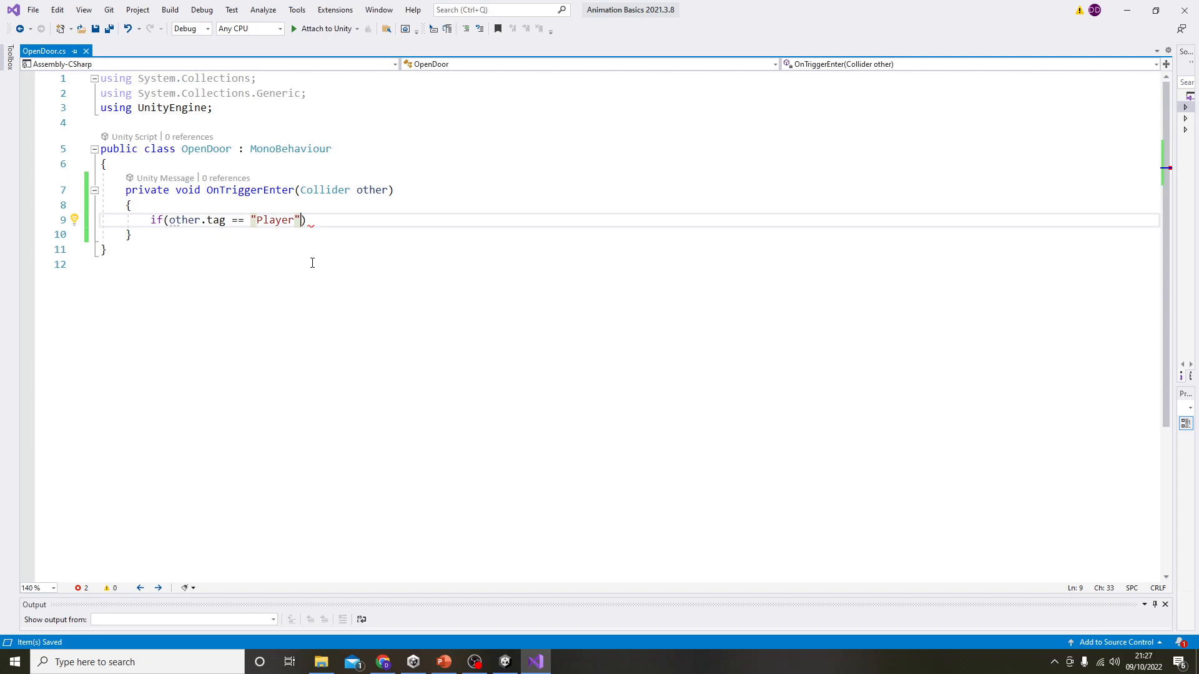
Give the Player tag condition an empty body in braces, with the opening brace on its own line, and save.
key("Right")
type("{")
key("Return")
key("Down")
key("Up")
key("ctrl+s")
key("Up")
key("End")
key("Left")
key("Left")
key("Return")
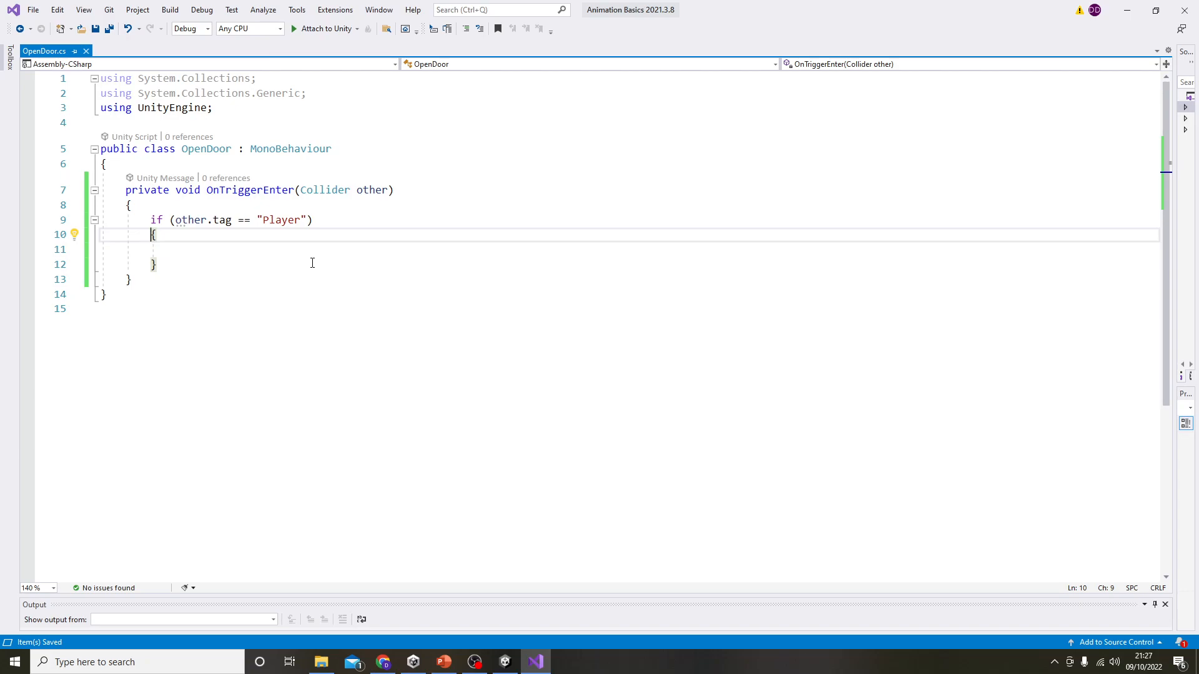
key("Down")
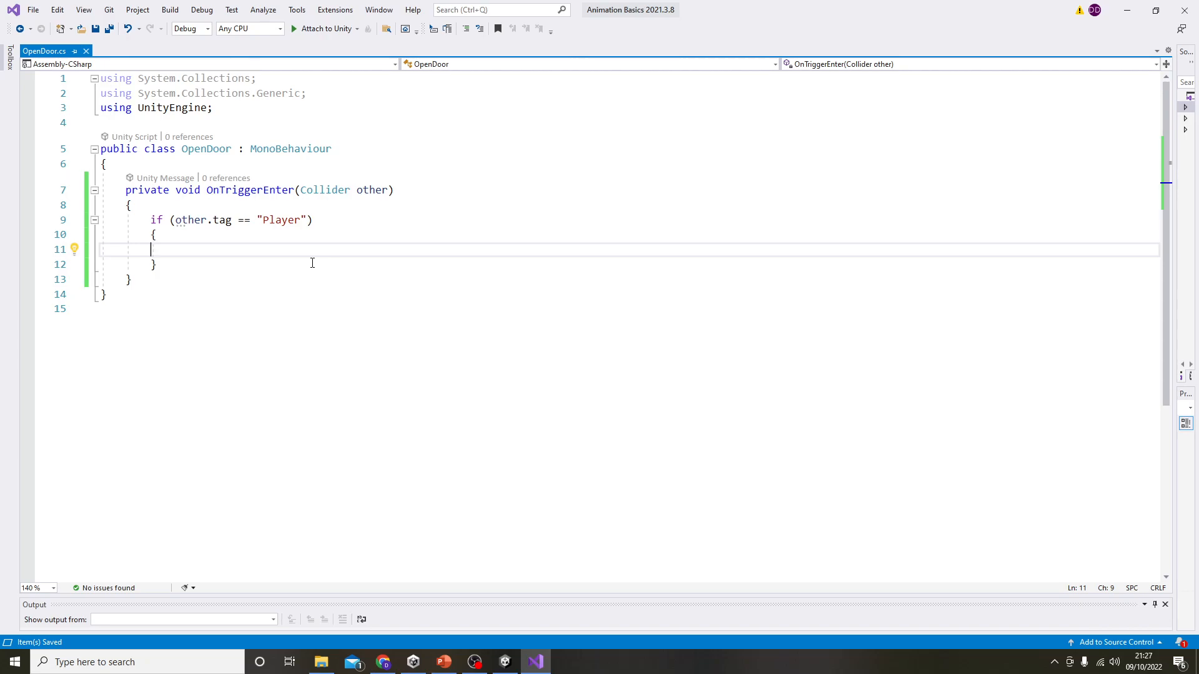
Declare a public Animator variable named anim at the start of the OpenDoor class and save the script.
key("Up")
key("Up")
key("Up")
key("Up")
key("Up")
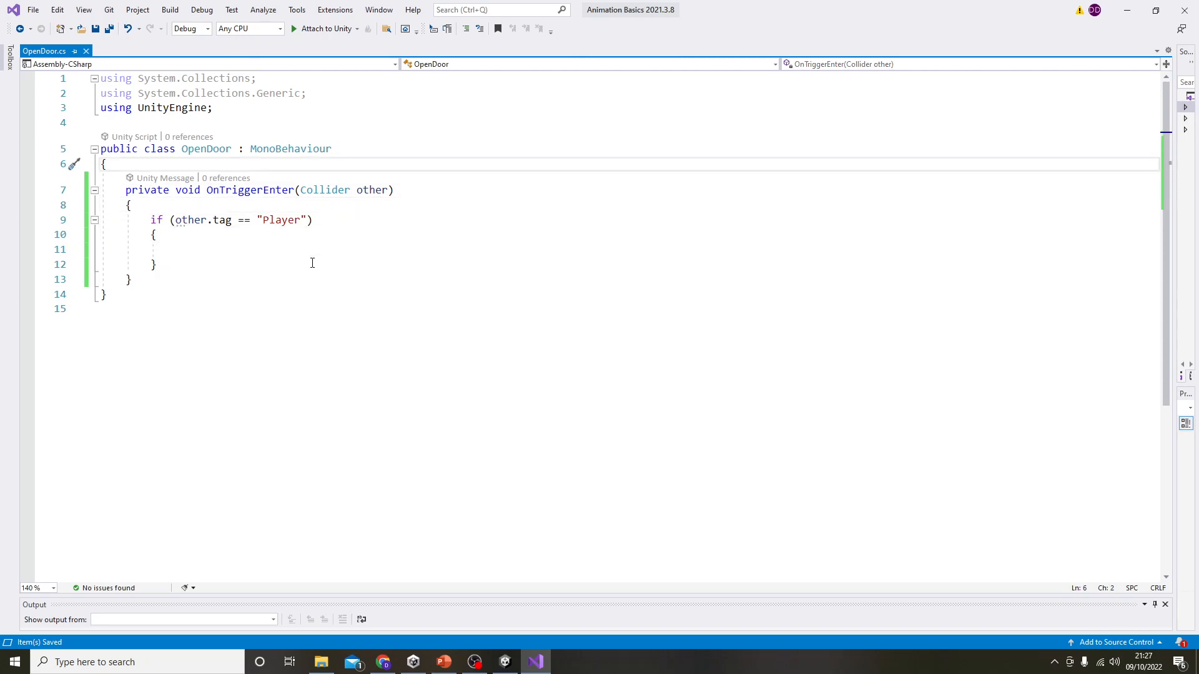
key("Return")
key("Return")
key("Up")
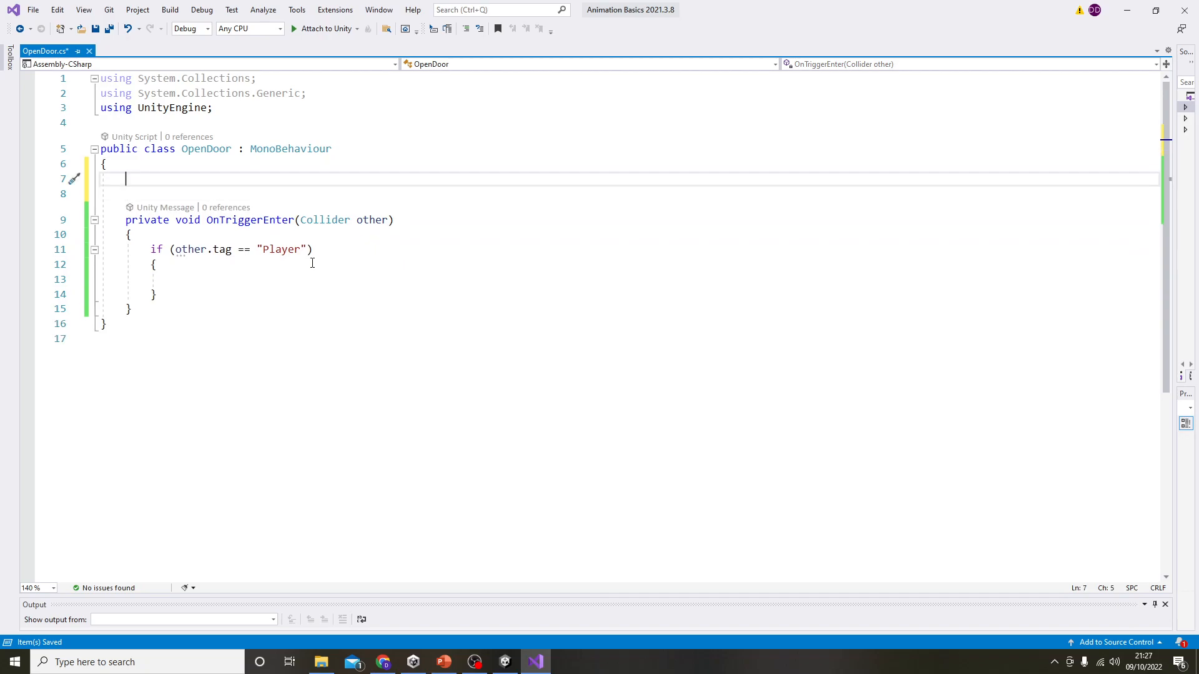
type("pou")
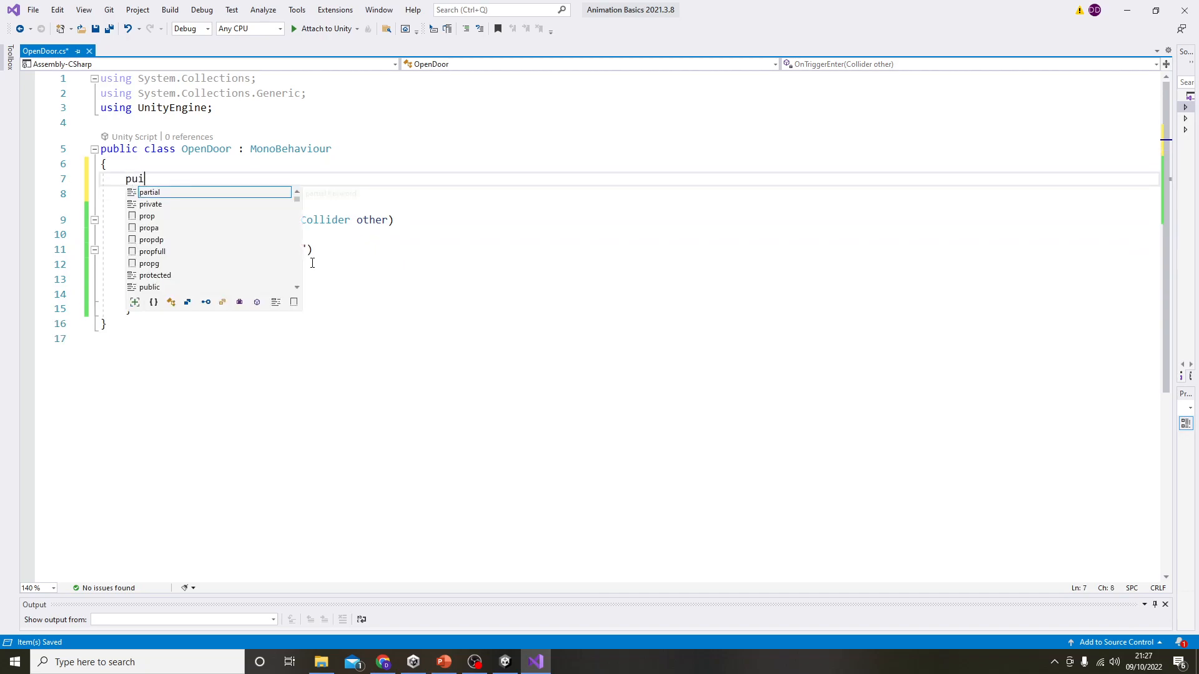
key("BackSpace")
key("BackSpace")
key("BackSpace")
type("public")
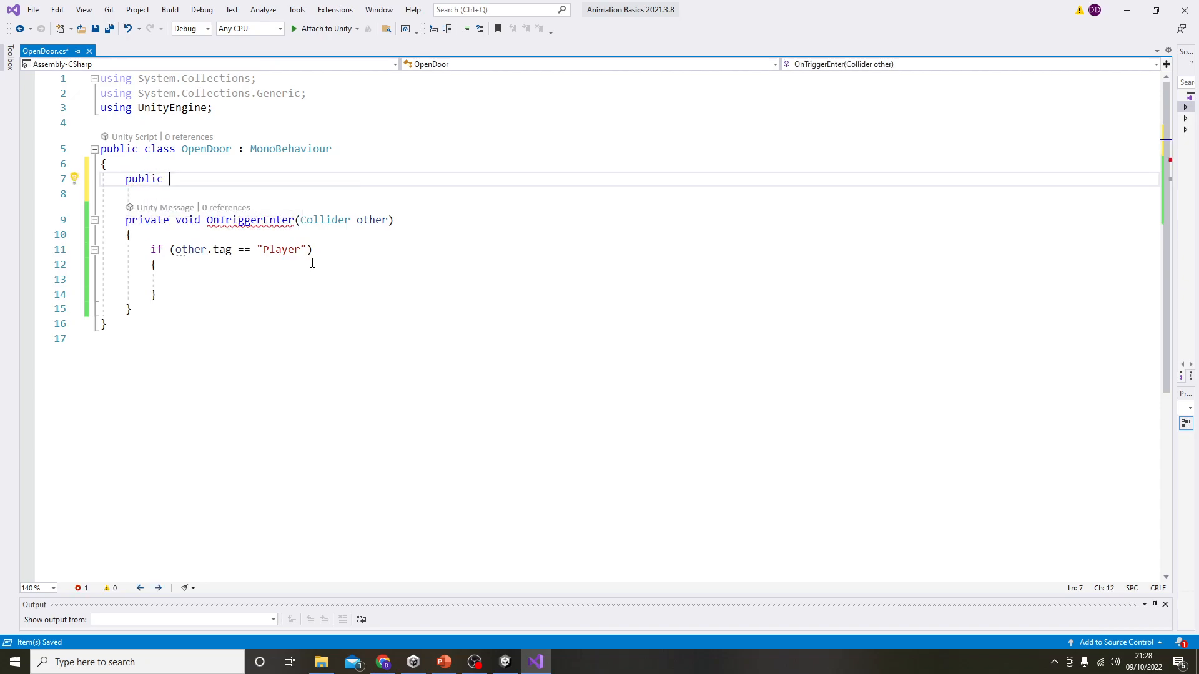
type("Anim")
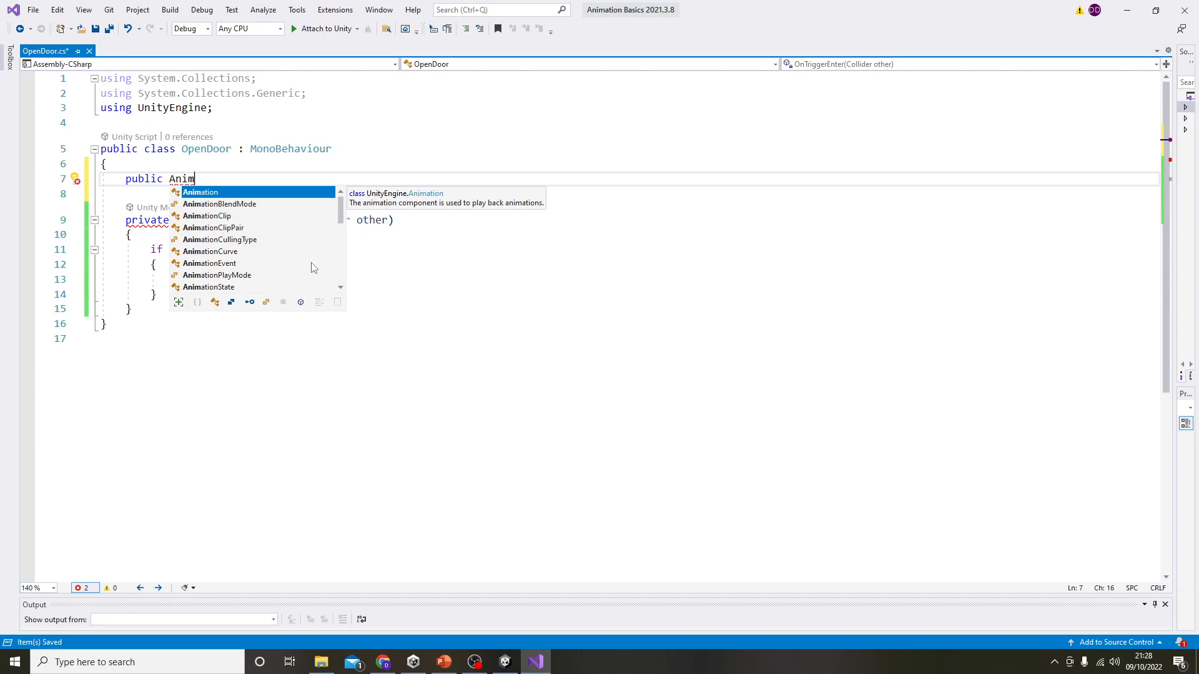
key("Down")
key("Down")
key("Down")
key("Down")
key("Down")
key("Down")
key("Down")
key("Down")
key("Down")
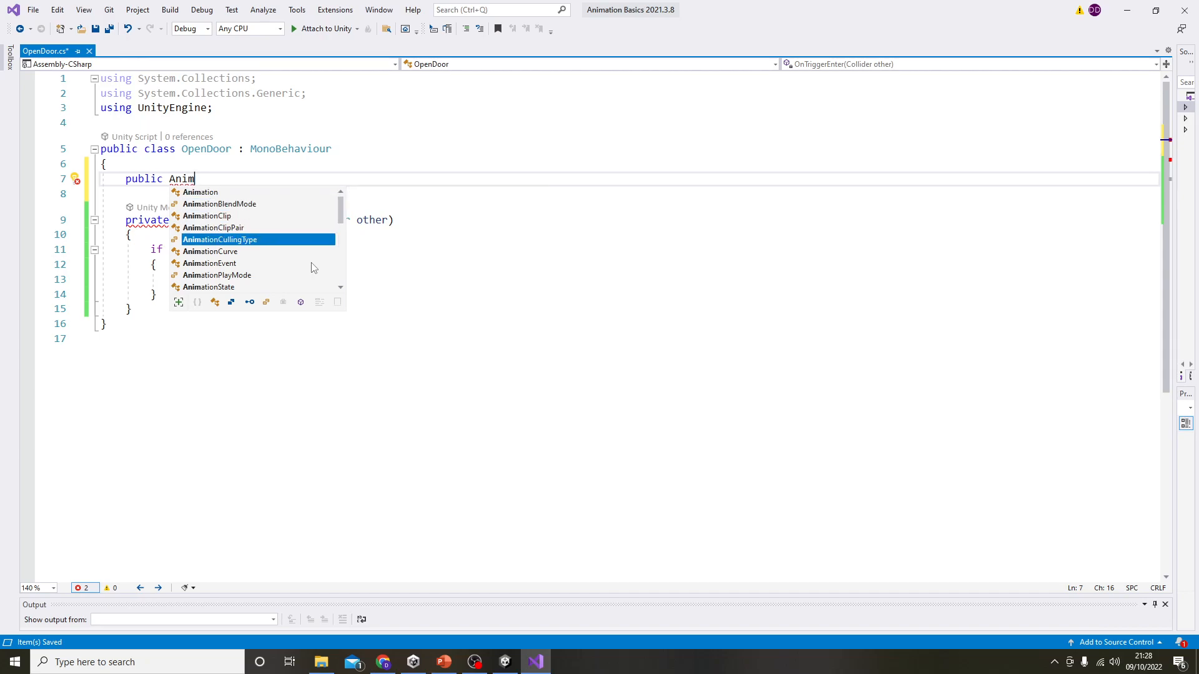
key("Tab")
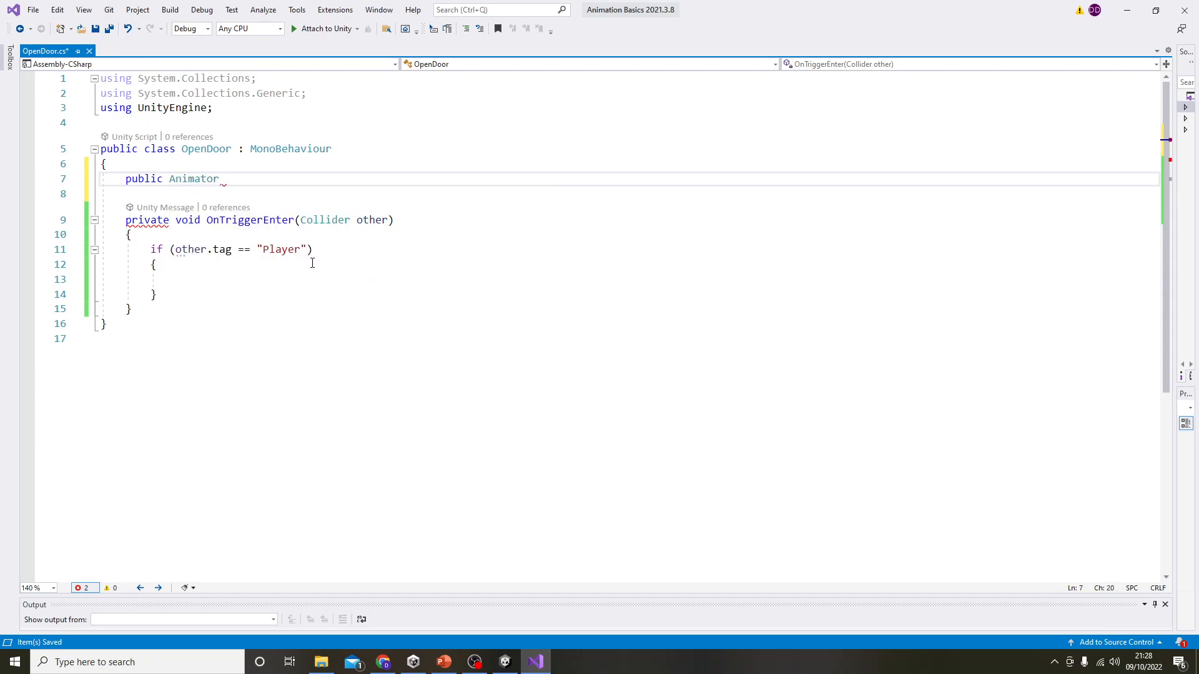
type("anim;")
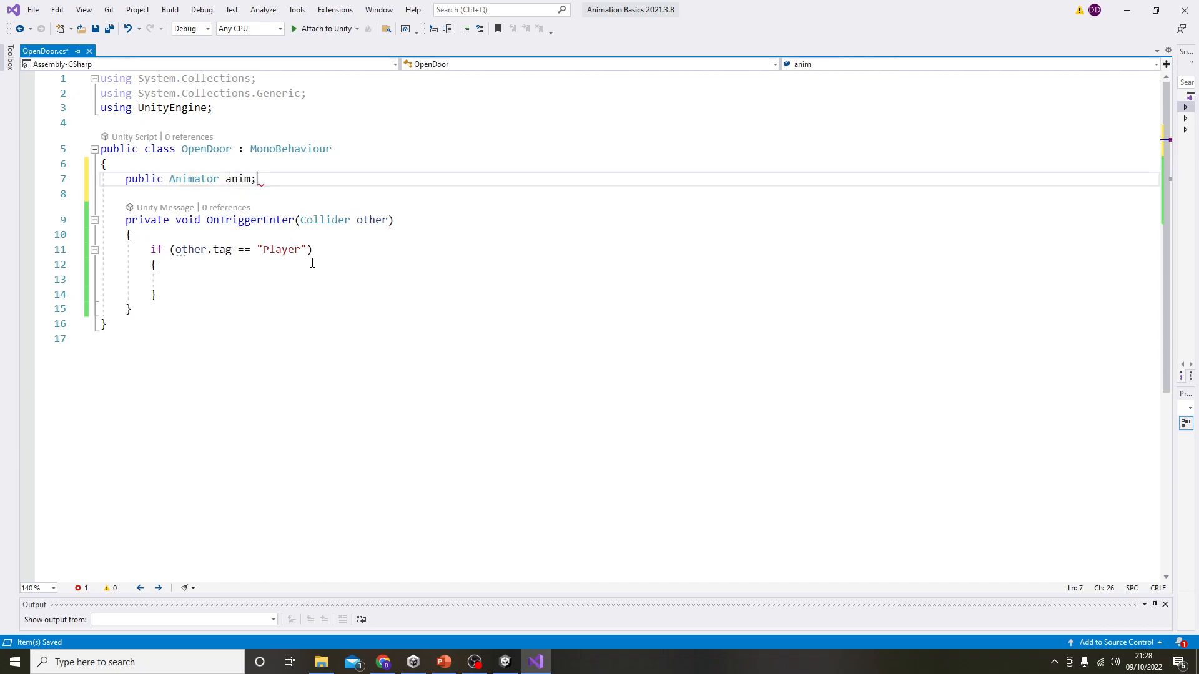
key("ctrl+s")
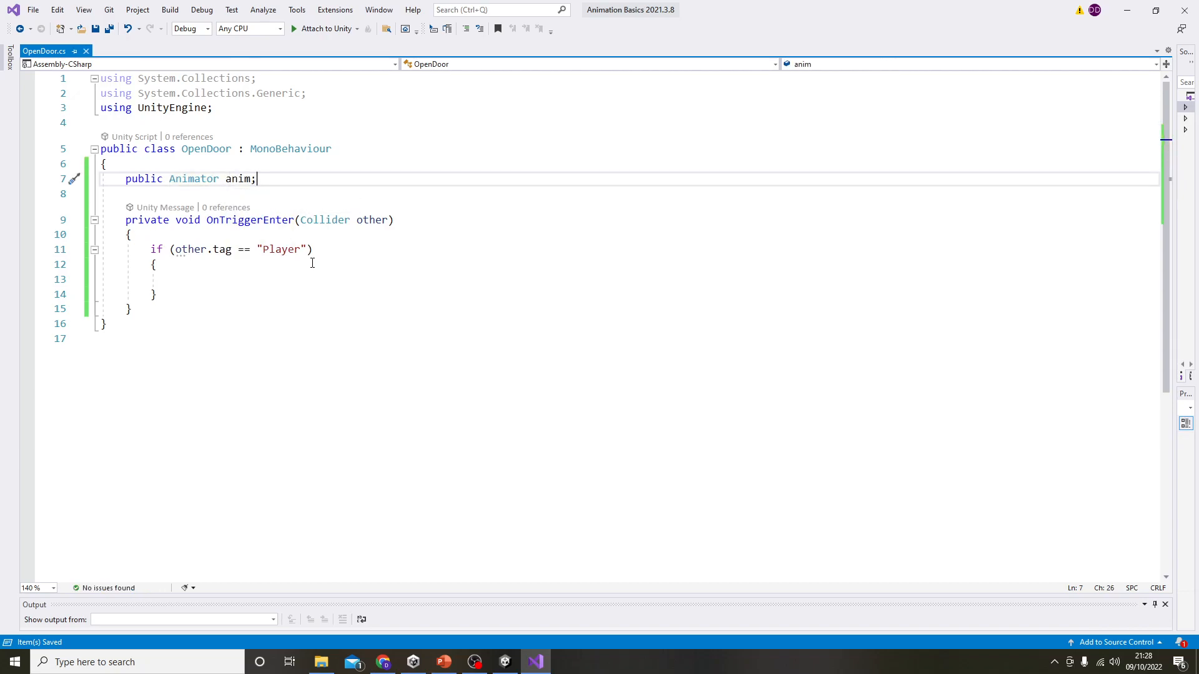
Start an anim.SetBool call with an empty string argument inside the Player tag condition's body.
double_click(250, 179)
key("ctrl+c")
left_click(196, 282)
key("ctrl+v")
type(".")
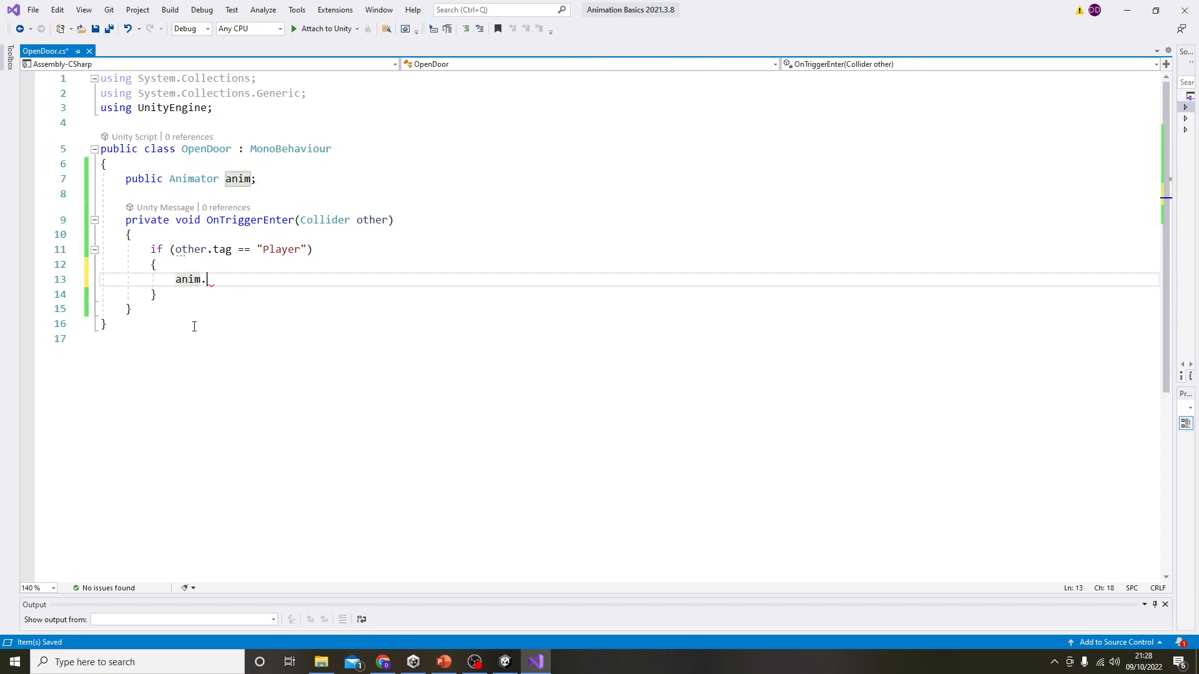
type("setb")
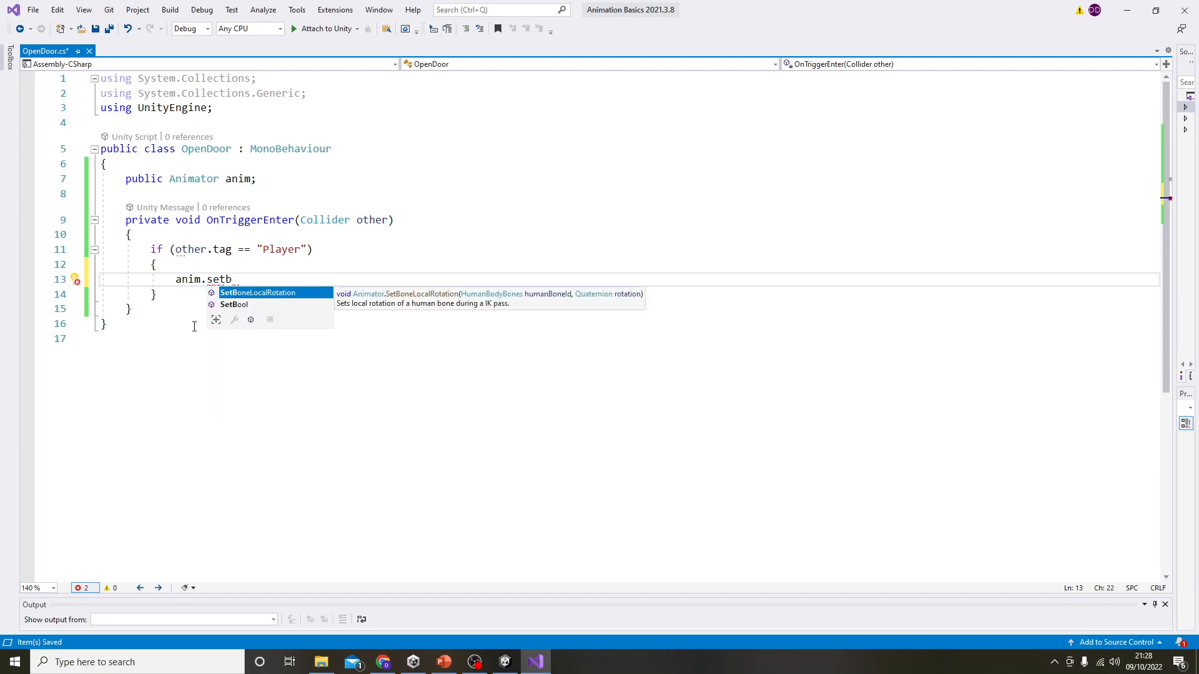
key("Down")
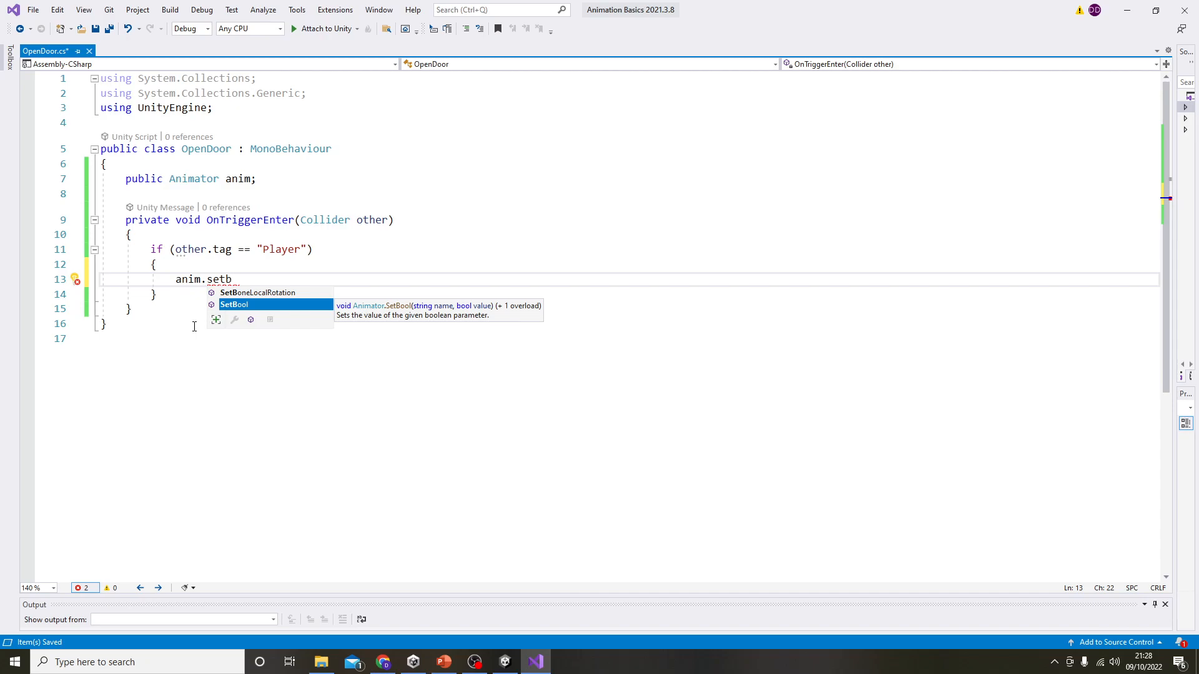
key("Tab")
type("(\"\"")
key("Left")
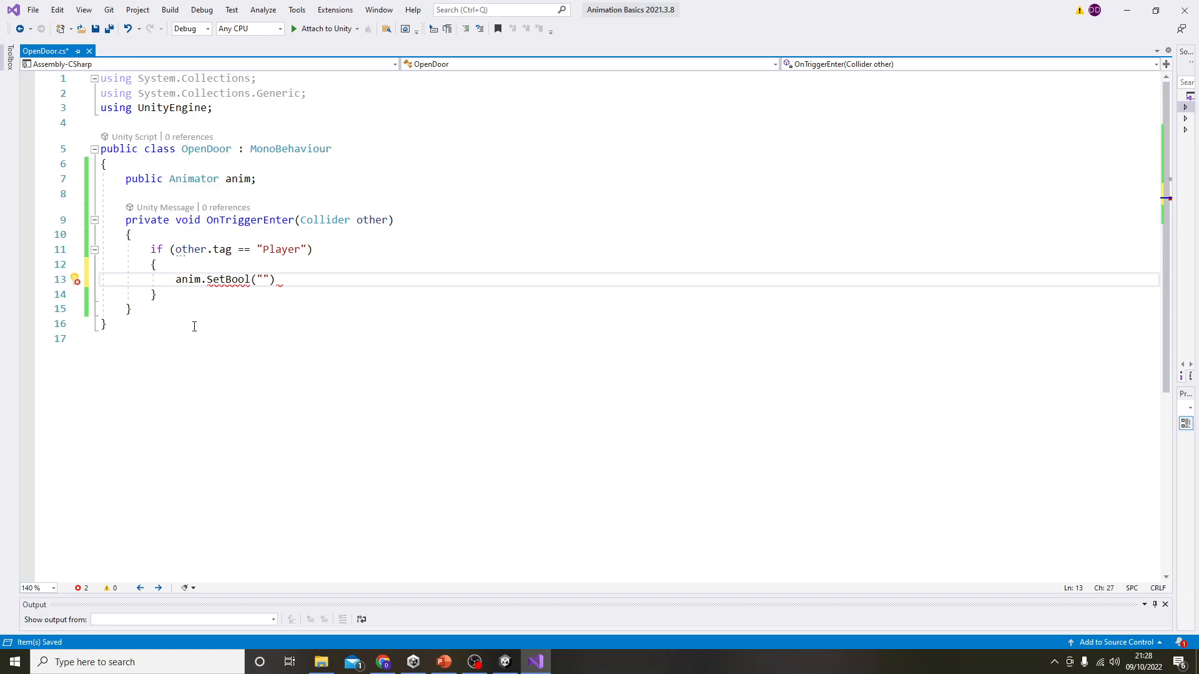
Switch to Unity and copy the name of the IsOpening parameter from the Animator without changing it.
left_click(505, 661)
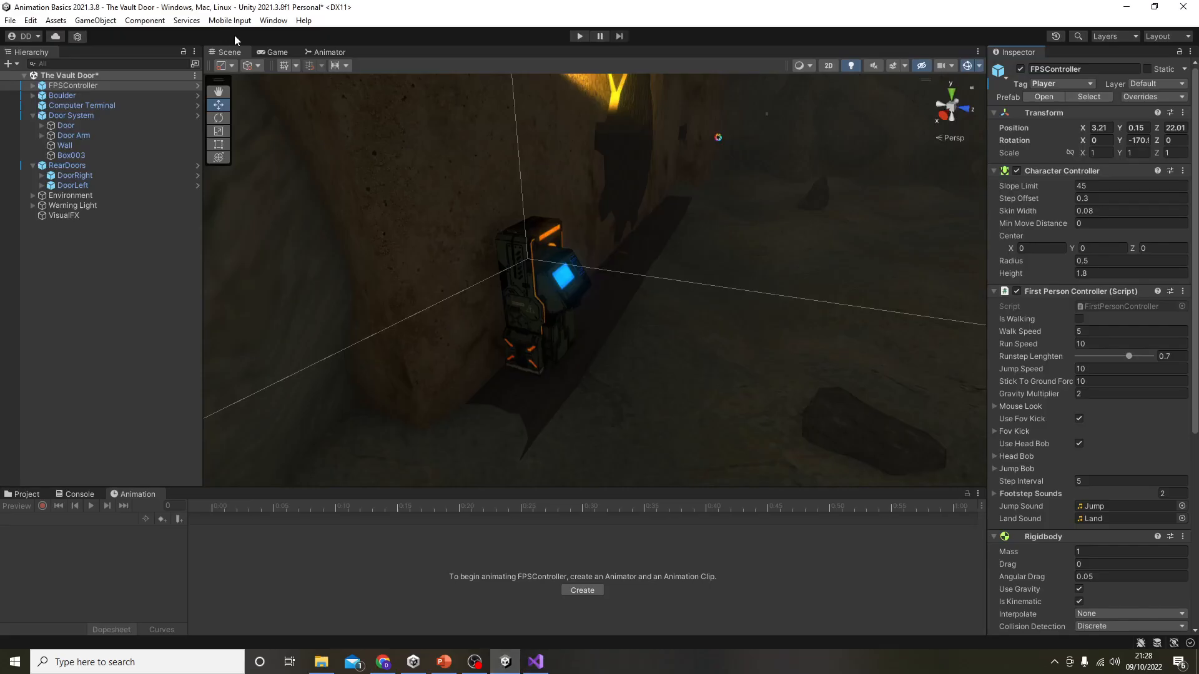
left_click(327, 55)
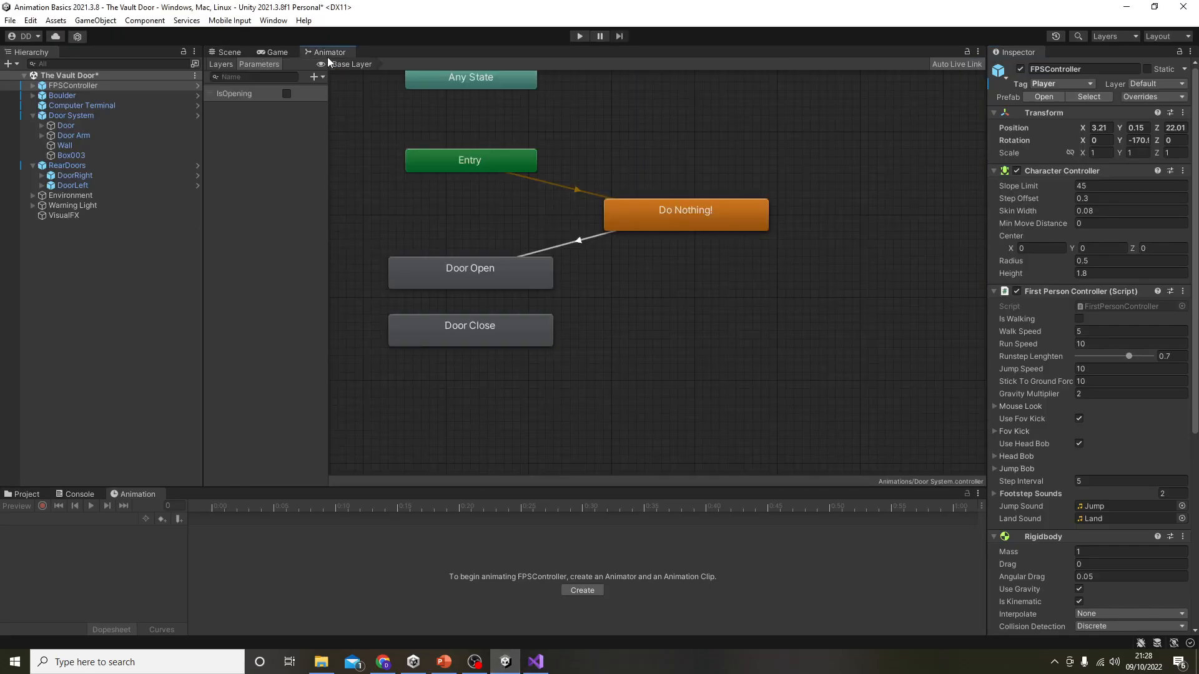
double_click(241, 95)
left_click(254, 97)
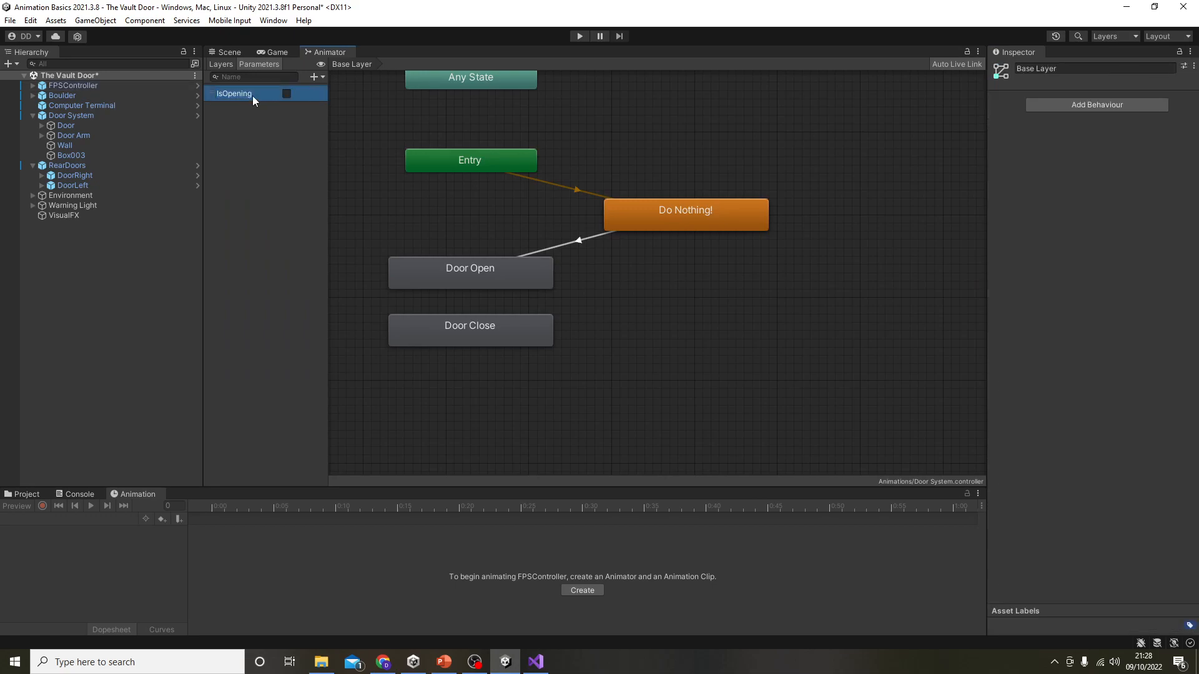
double_click(253, 97)
key("ctrl+c")
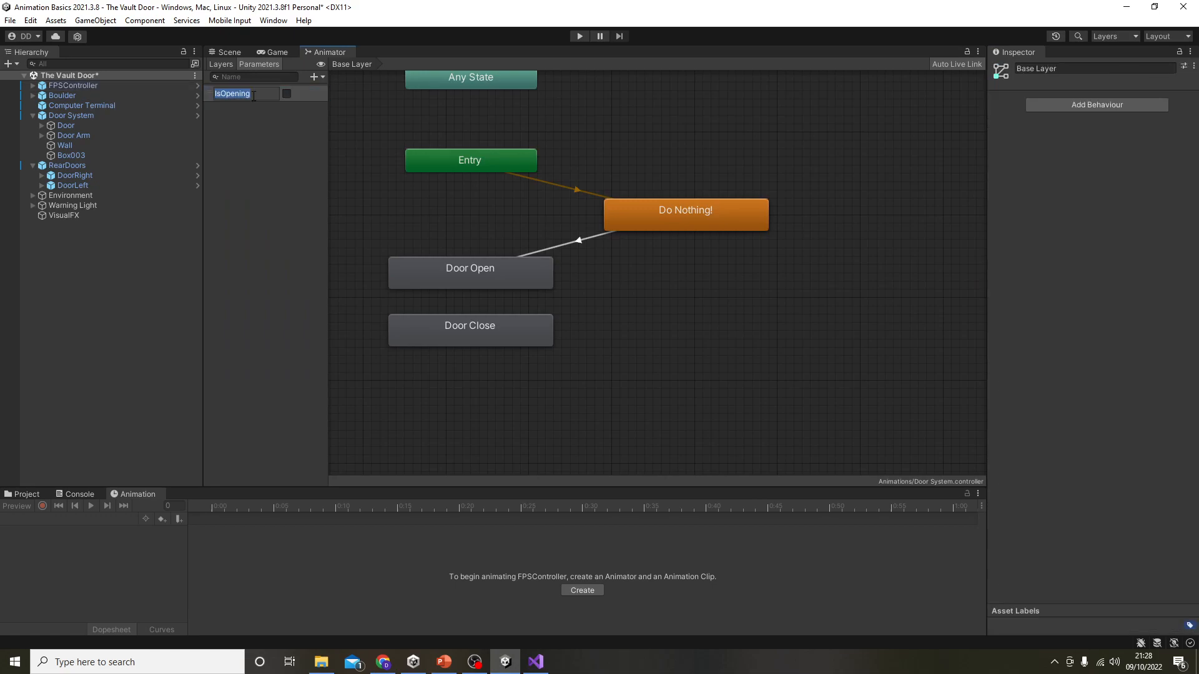
left_click(260, 144)
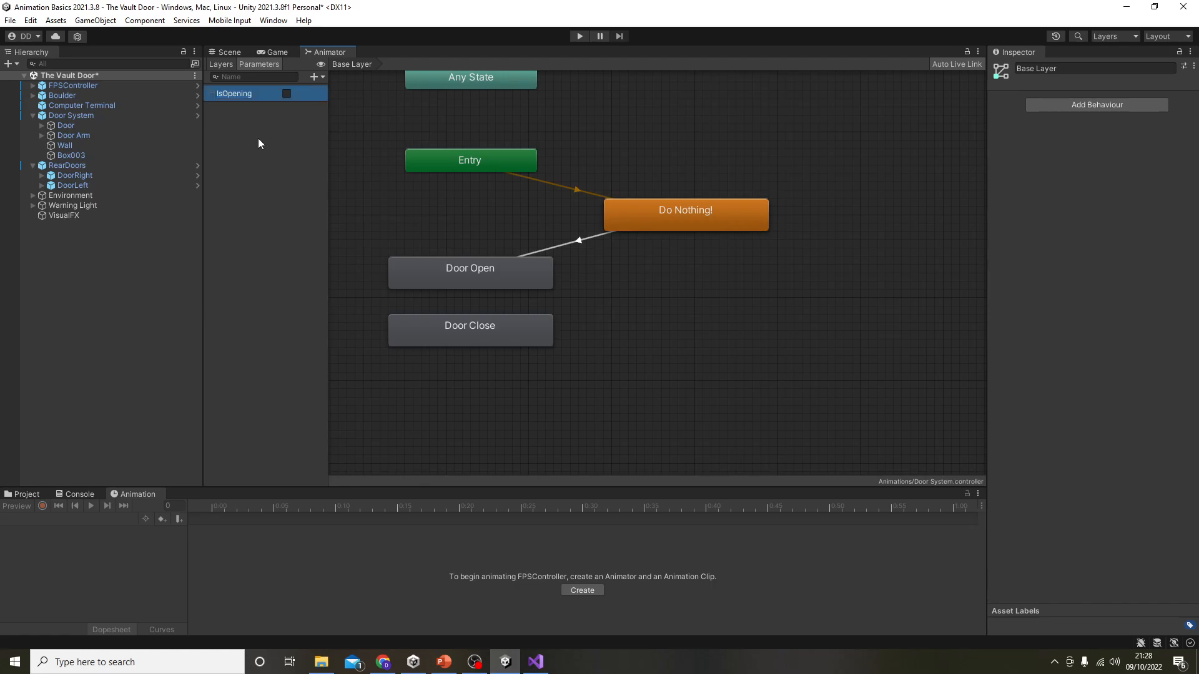
Back in Visual Studio, complete the anim.SetBool call with the arguments "IsOpening" and true, and save the script.
left_click(535, 662)
key("ctrl+v")
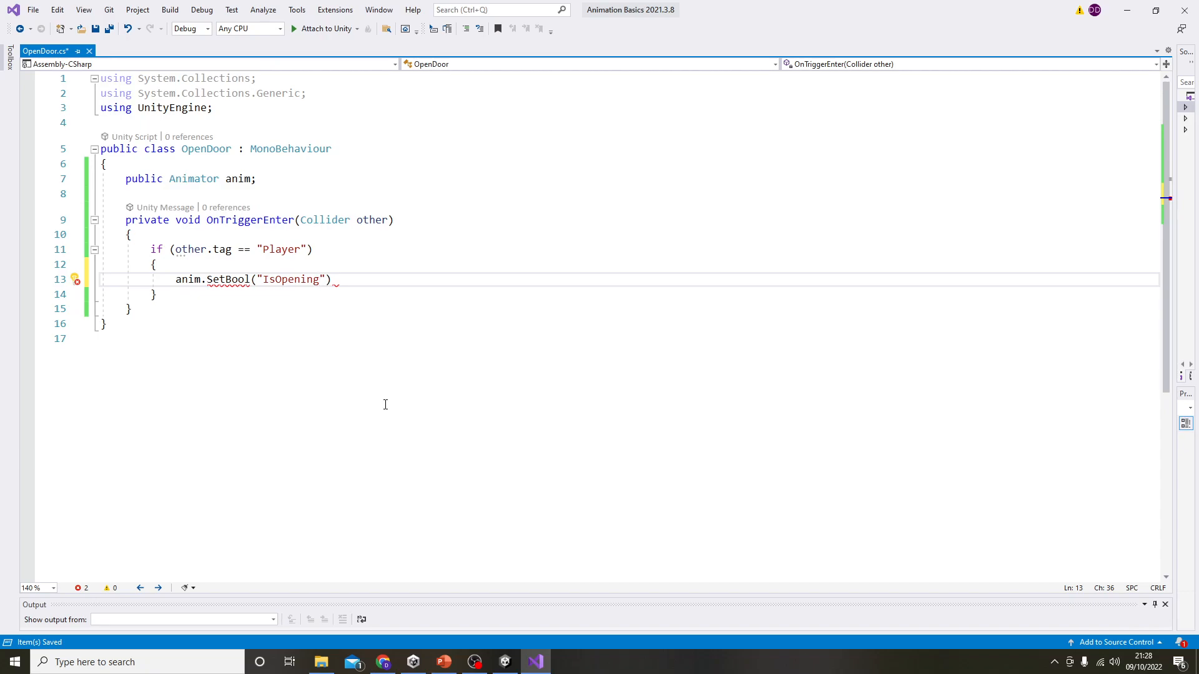
key("Right")
type(", ")
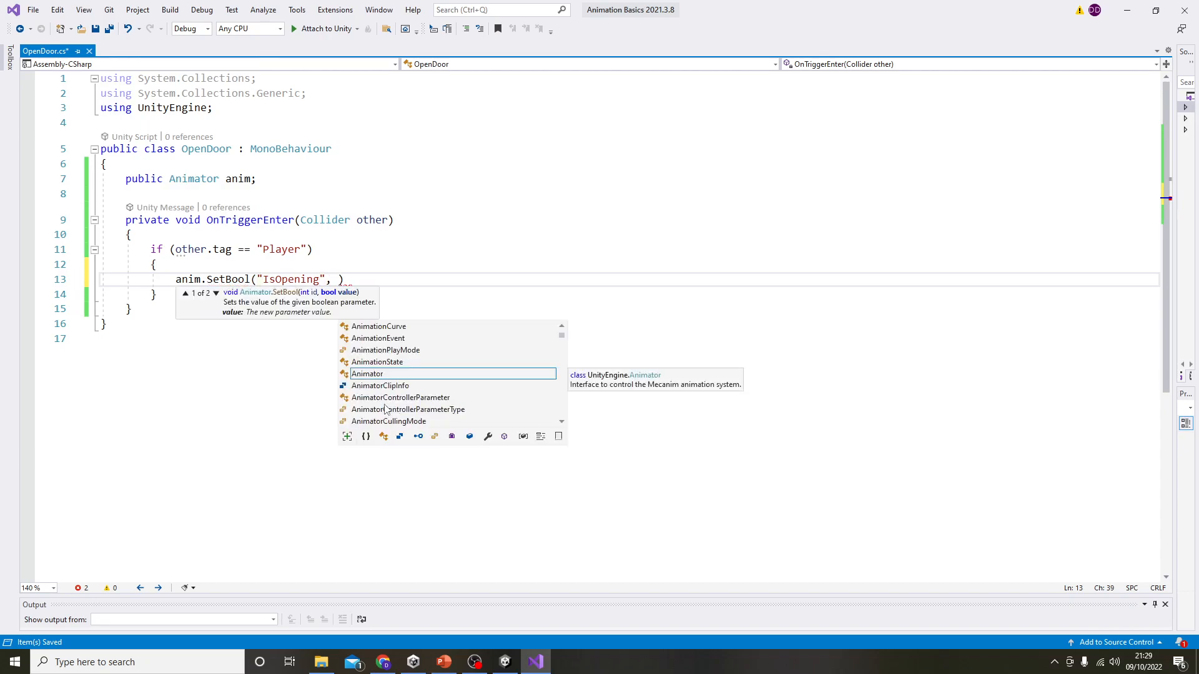
type("true);")
key("ctrl+s")
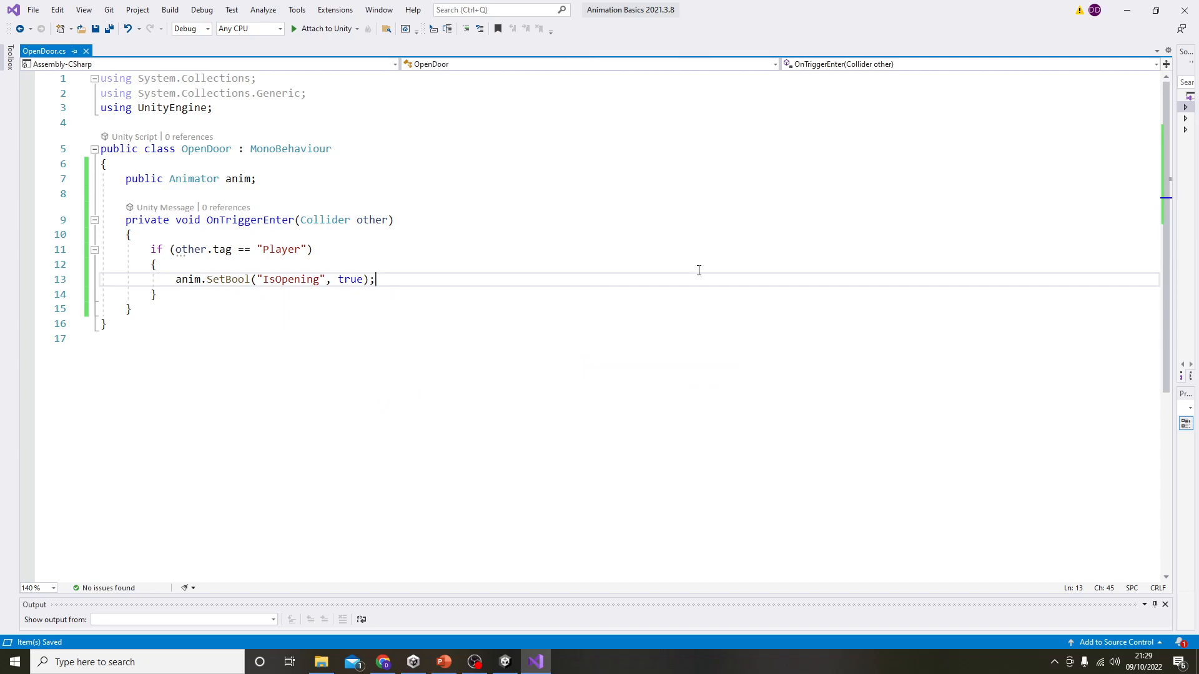
Switch to Unity and review the Do Nothing! state, its transition to Door Open, and the Door Open state in the Animator.
key("alt+Tab")
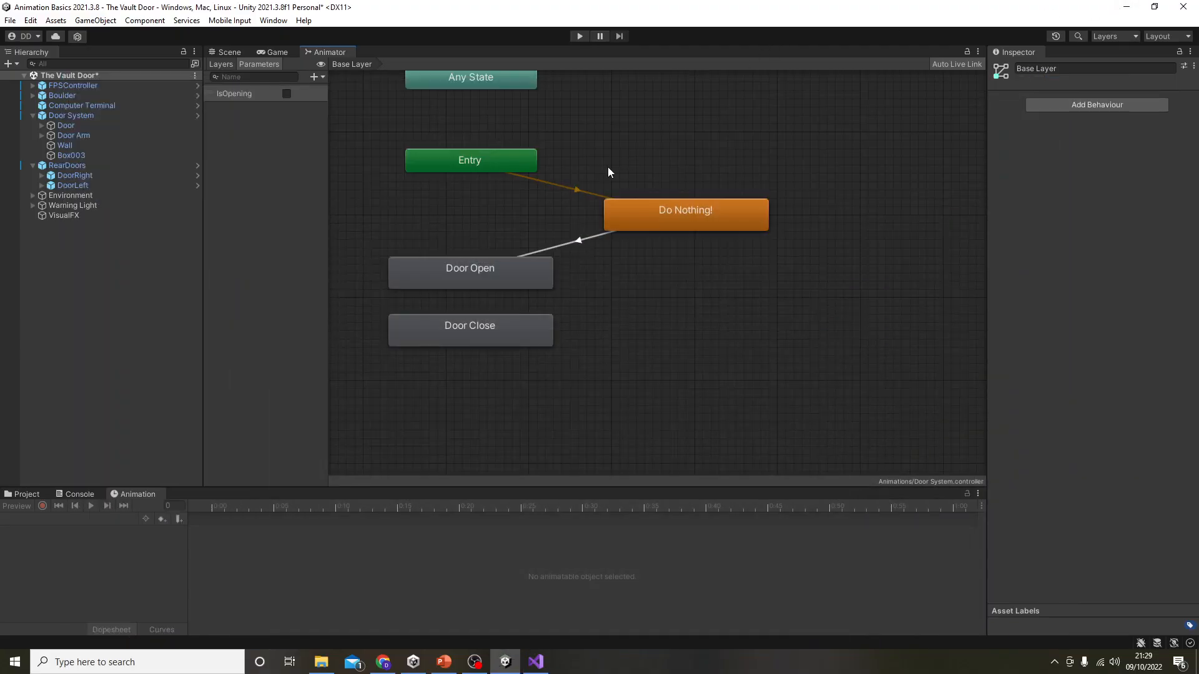
left_click(712, 221)
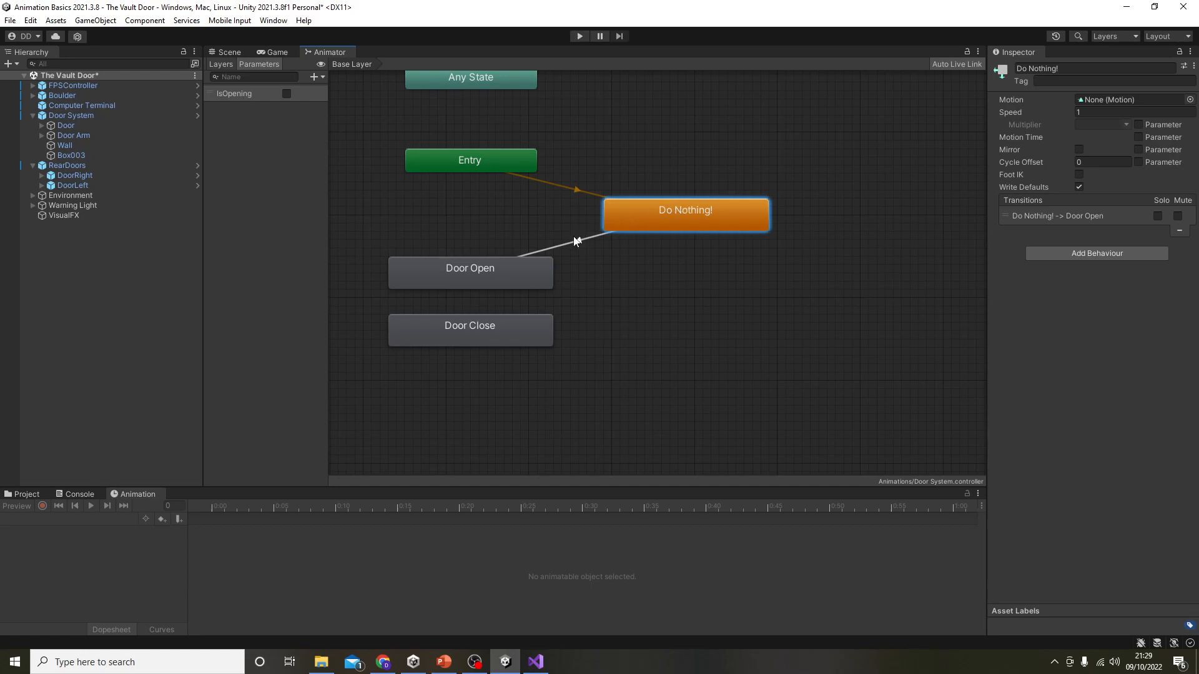
left_click(591, 237)
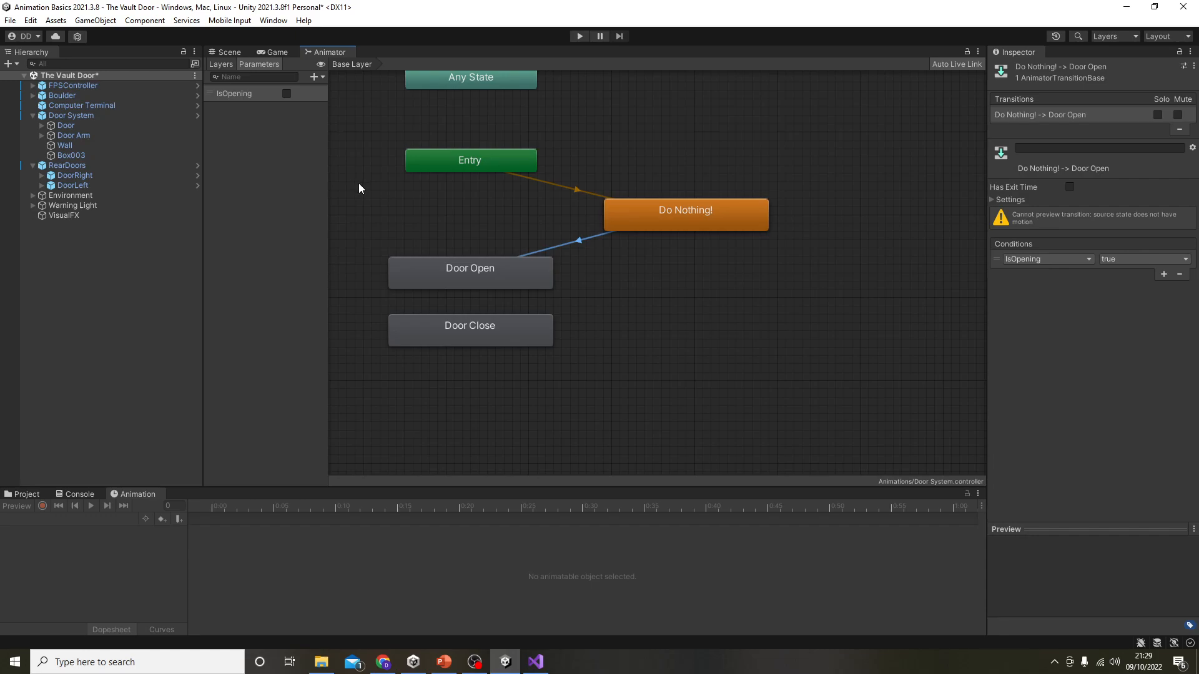
left_click(469, 285)
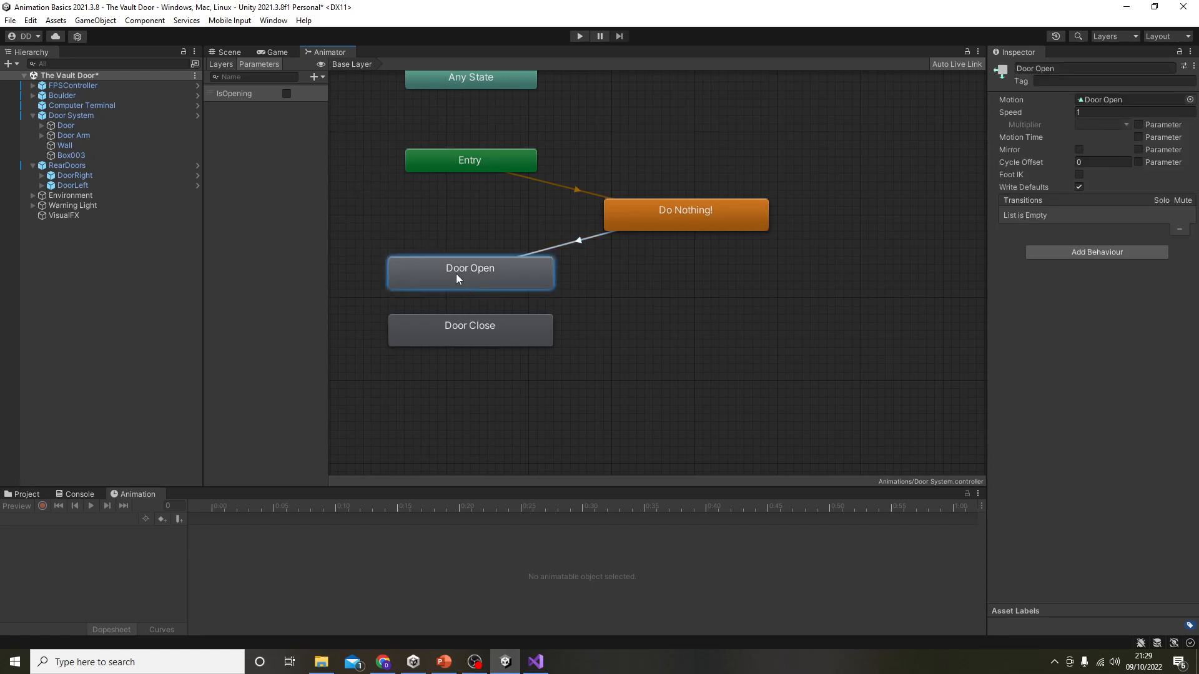
Assign the Door System's Animator to the Anim property of the Computer Terminal's Open Door script.
left_click(229, 52)
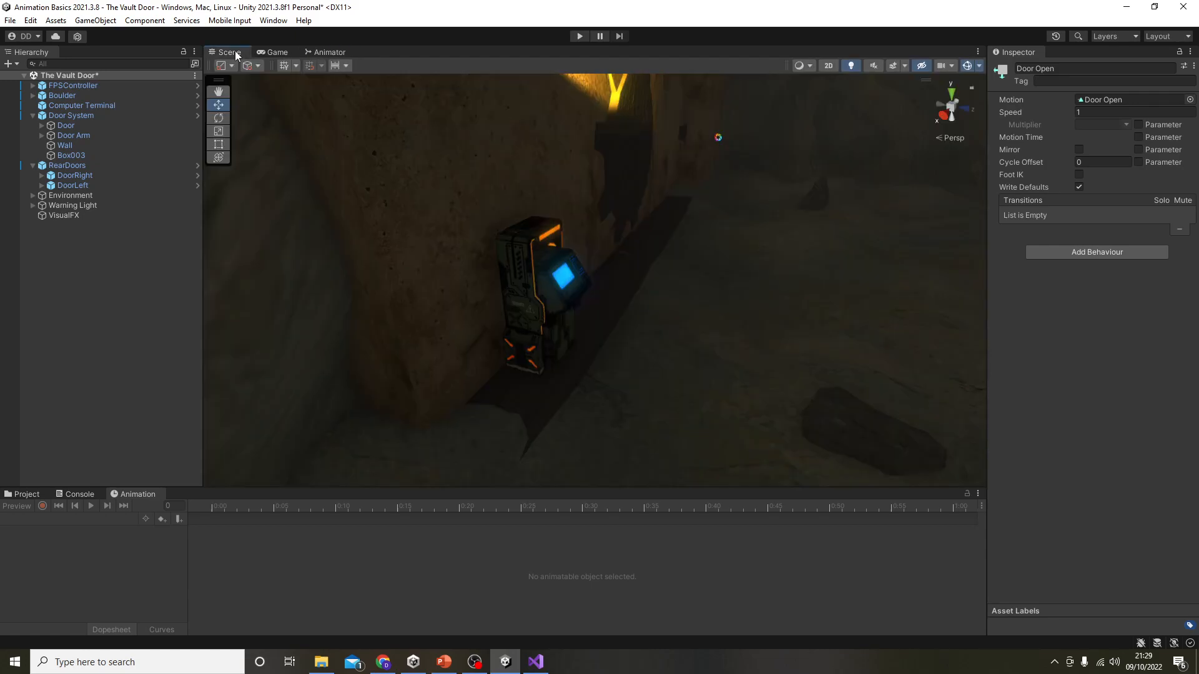
left_click(571, 301)
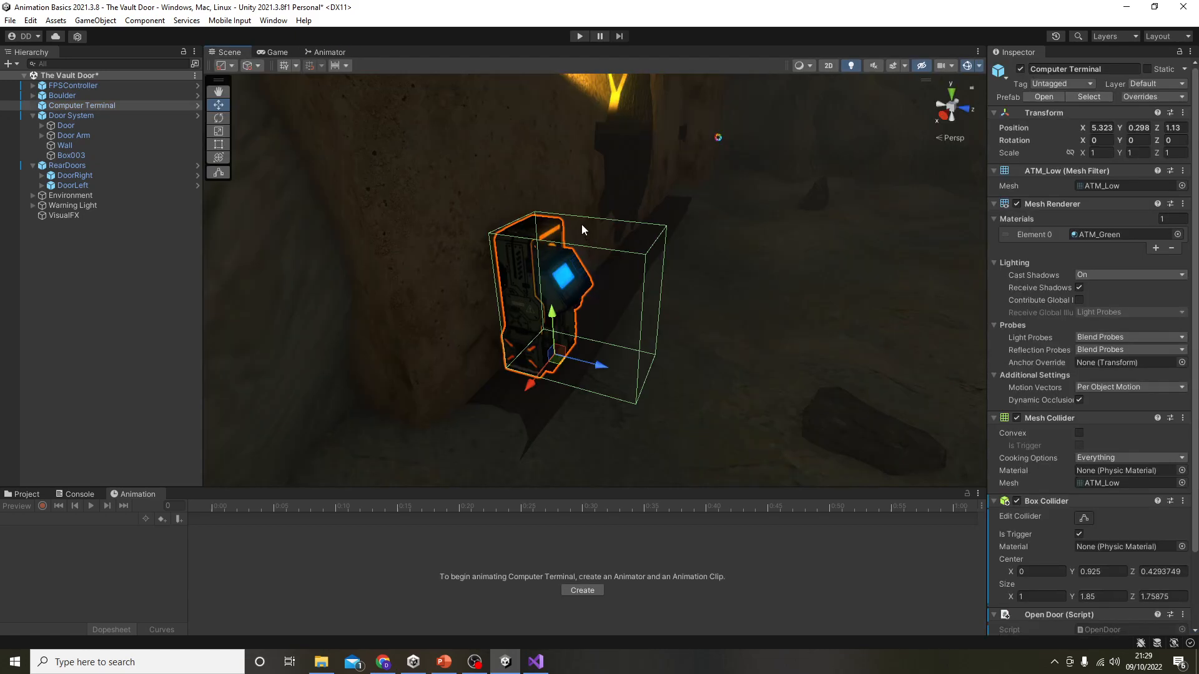
scroll(1136, 523, "down", 3)
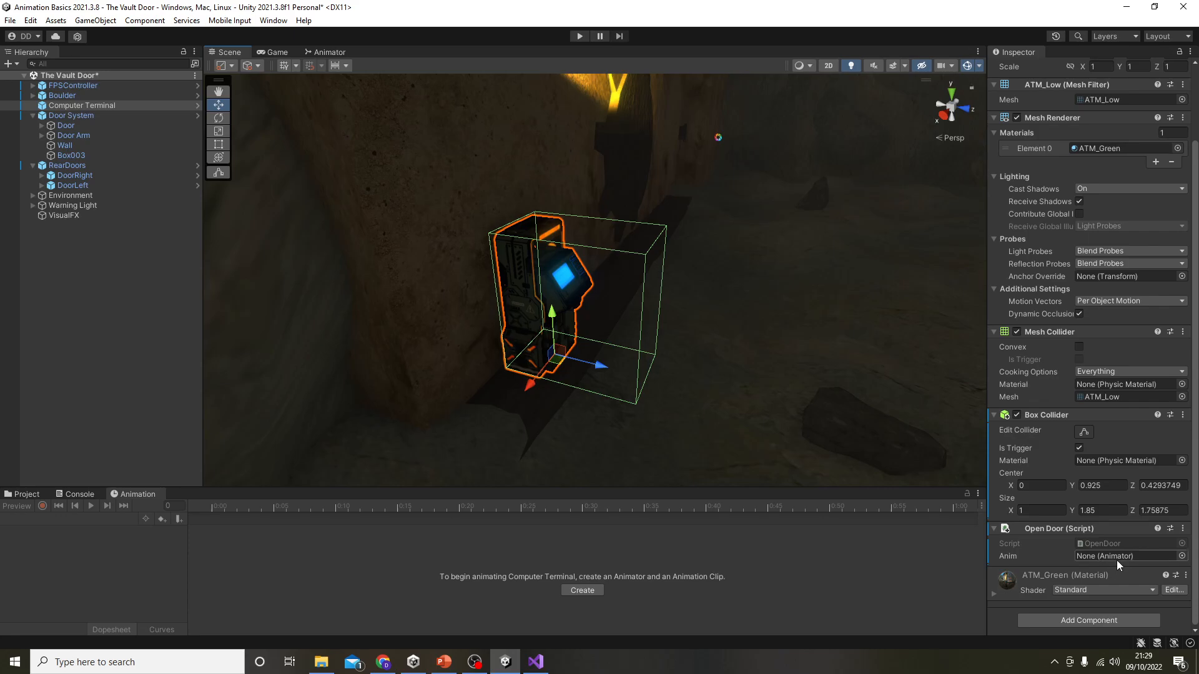
left_click(107, 116)
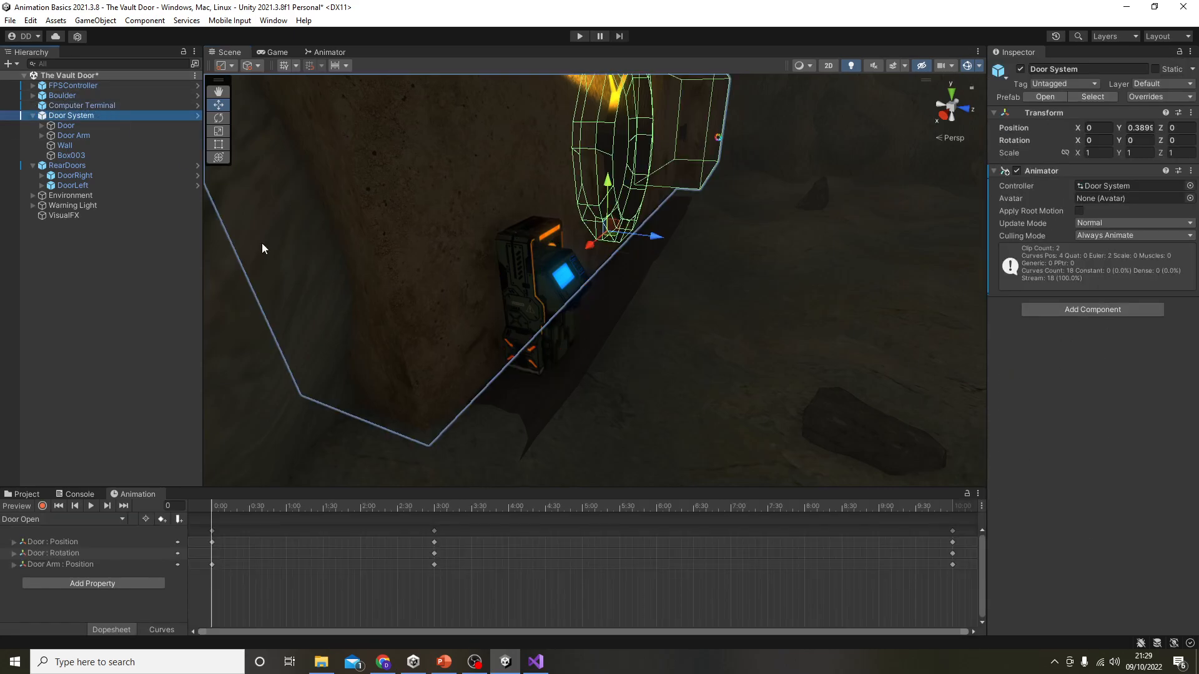
left_click(88, 105)
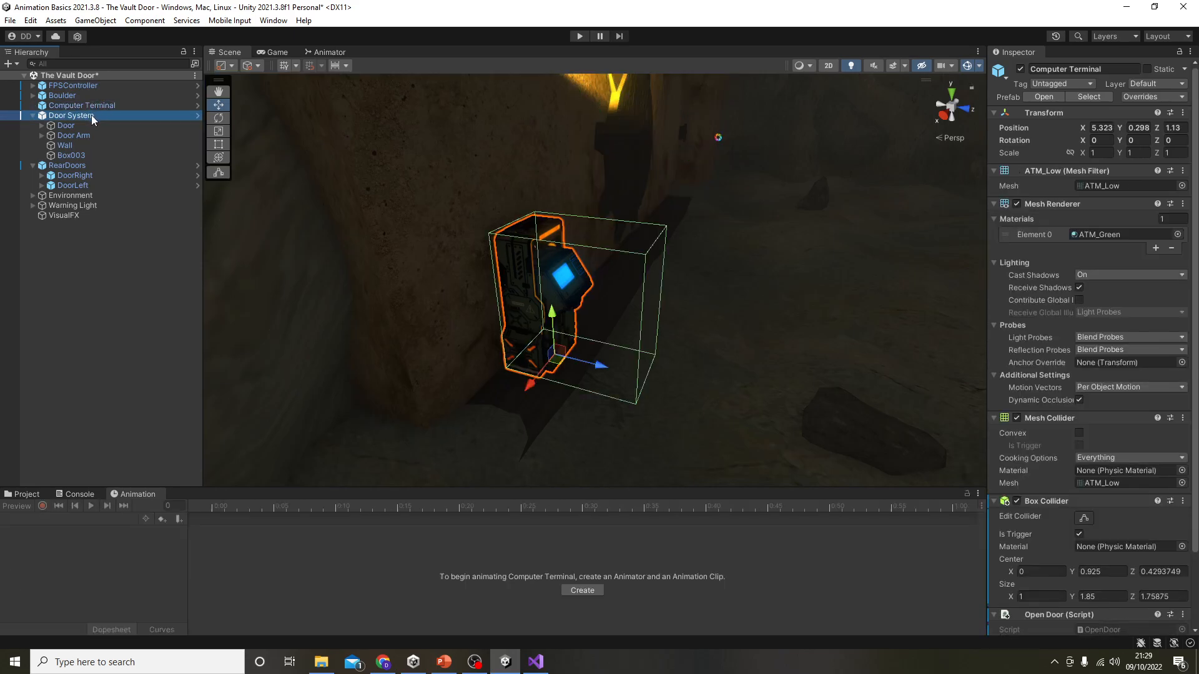
left_click_drag(383, 369, 1110, 603)
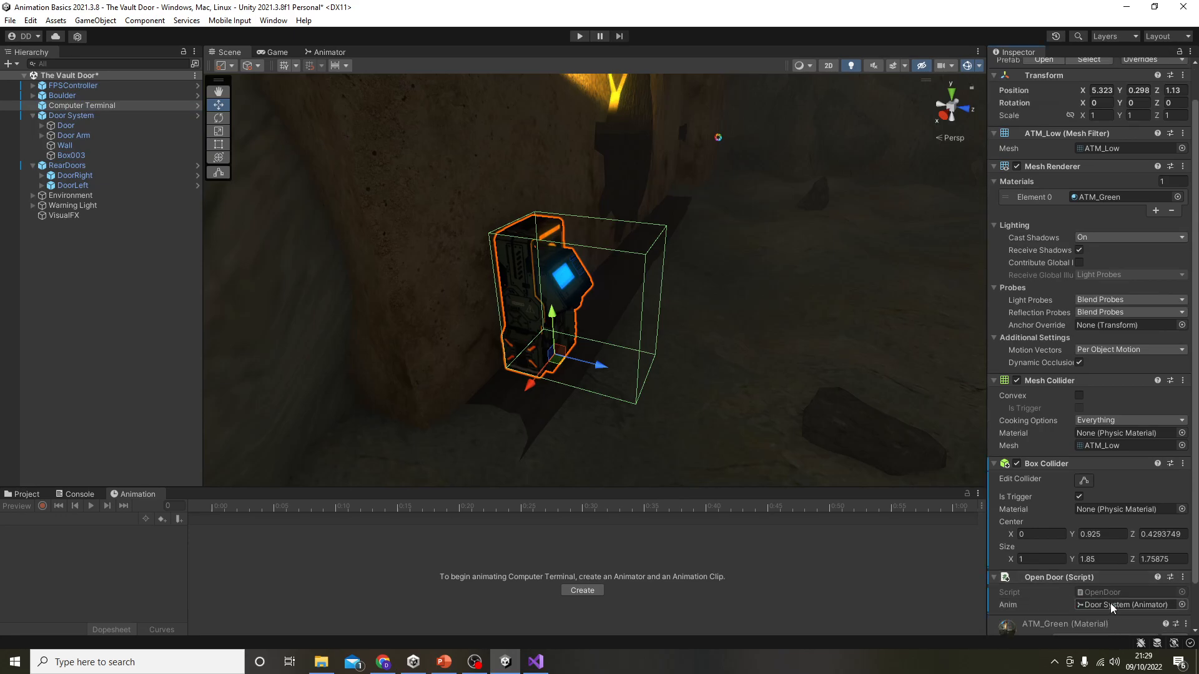
Play-test the scene by walking the player to the Computer Terminal and through the vault doorway, and stop play mode.
right_click_drag(609, 290, 569, 259)
key("d")
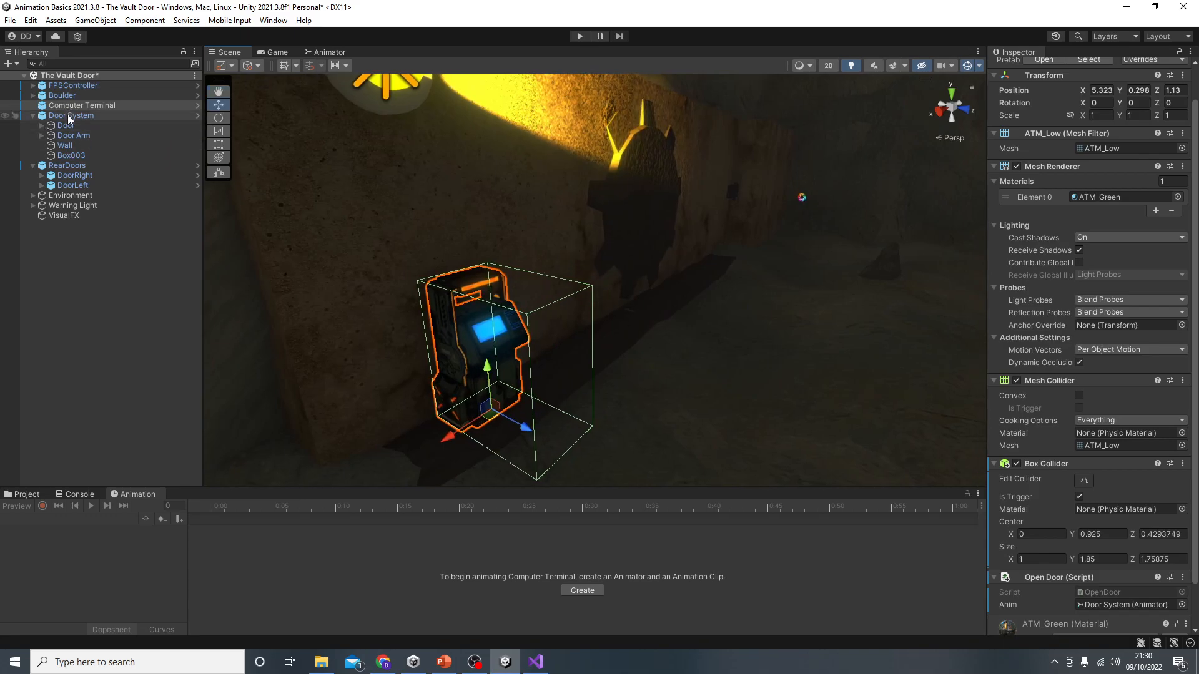
left_click(70, 117)
left_click(580, 36)
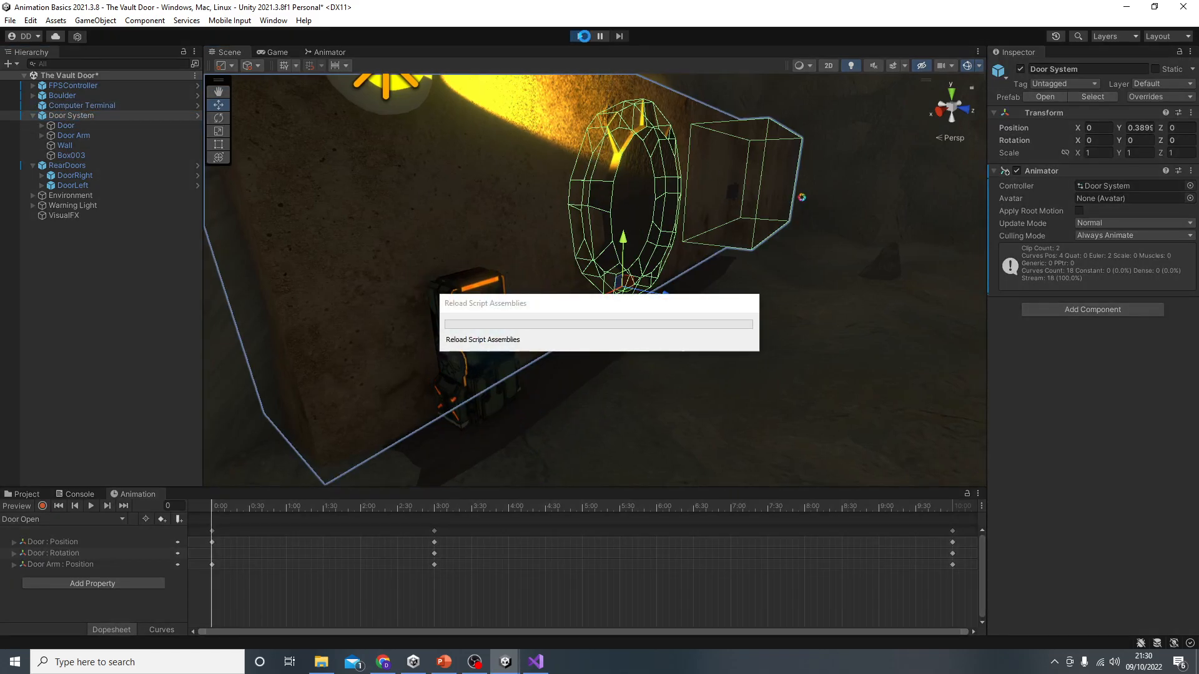
key("w")
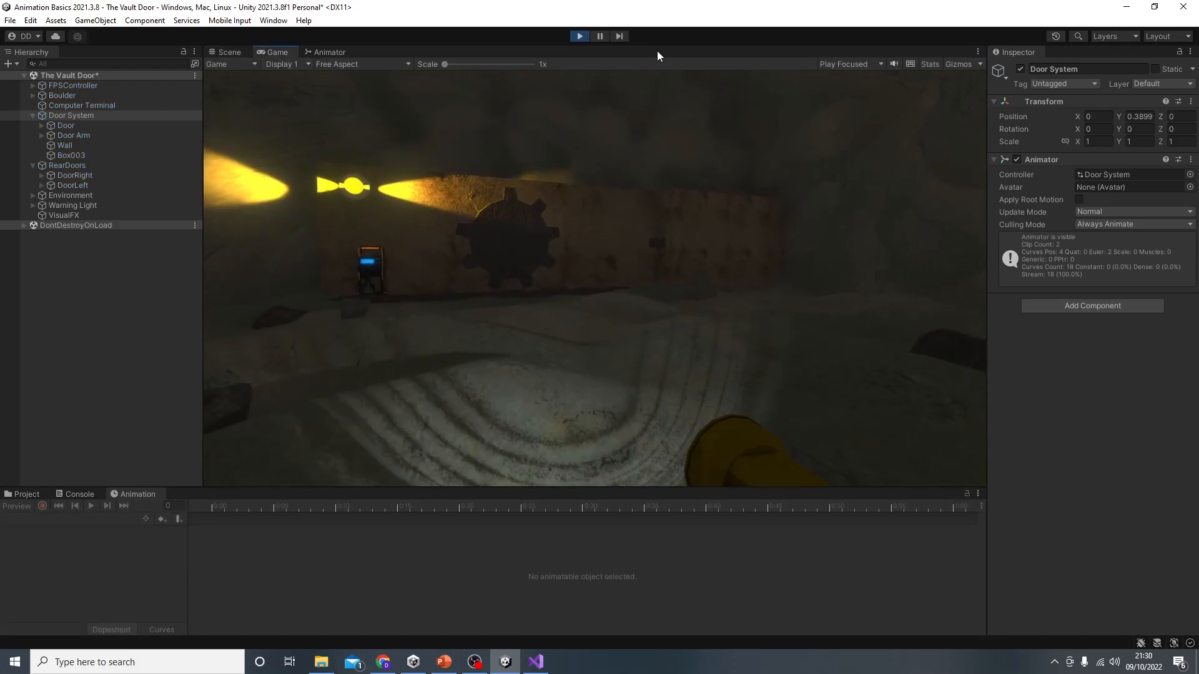
key("w")
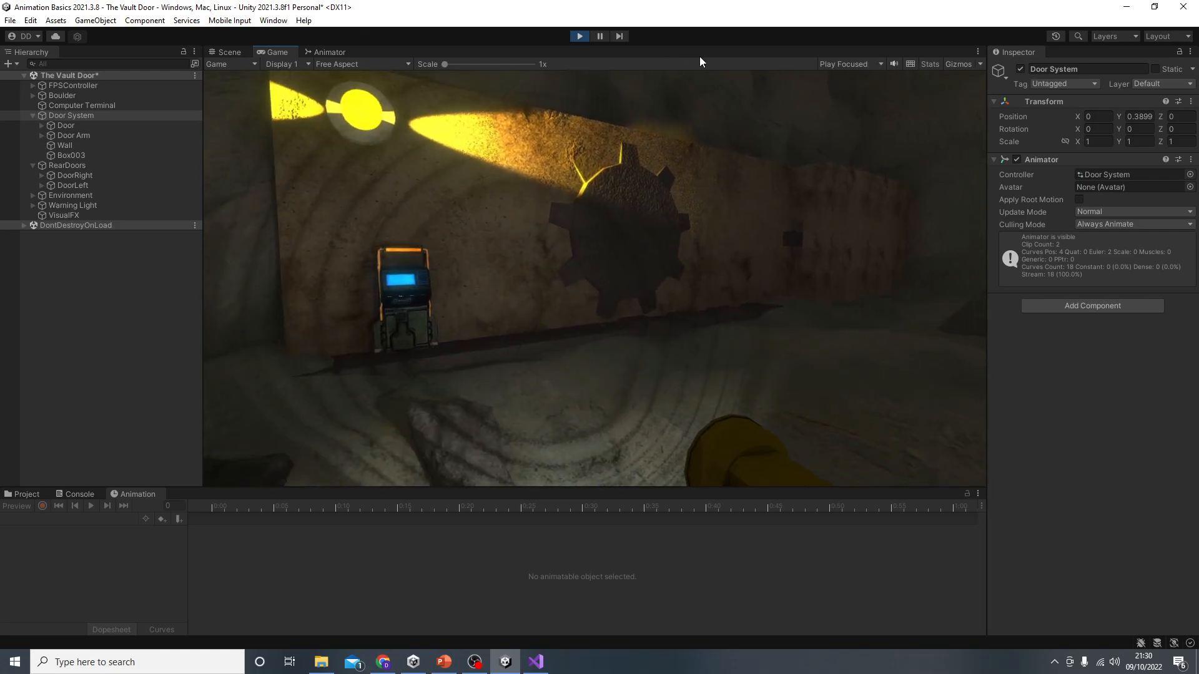
key("w")
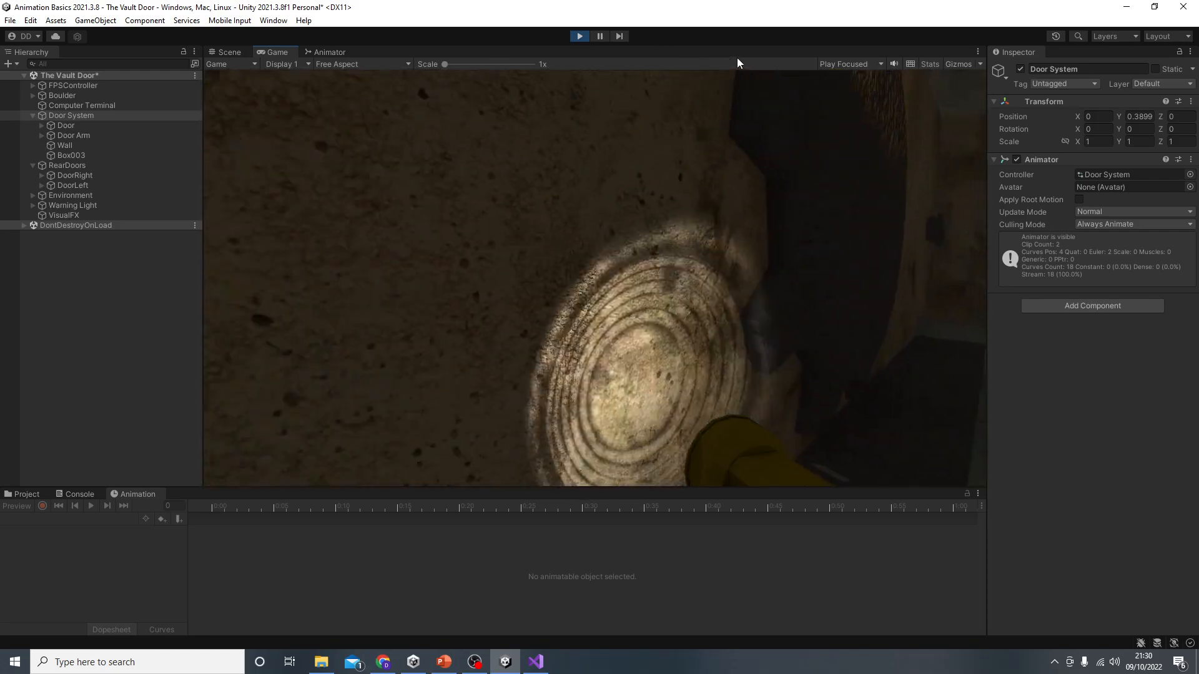
key("s")
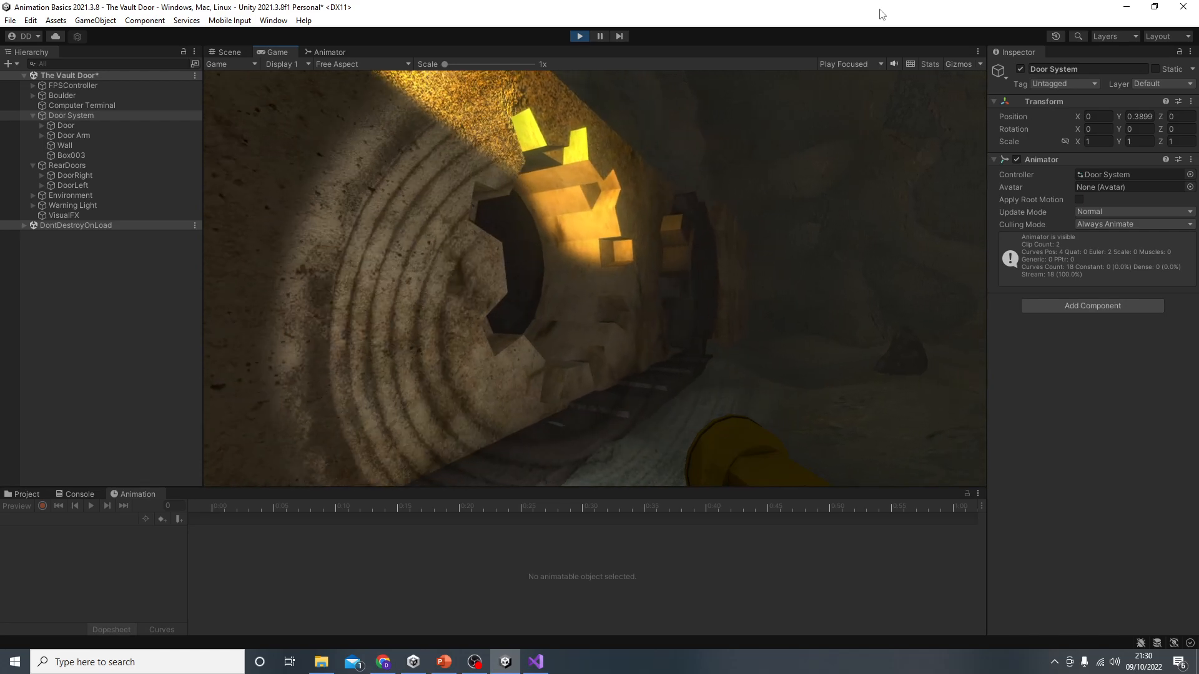
key("w")
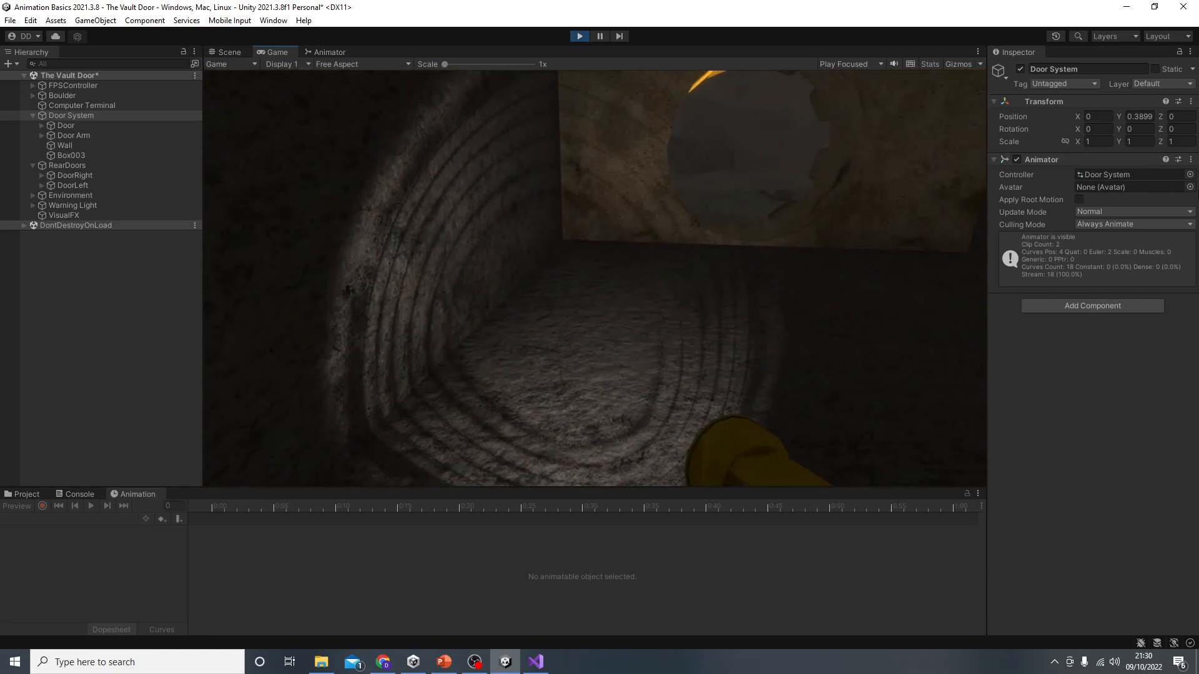
left_click(578, 36)
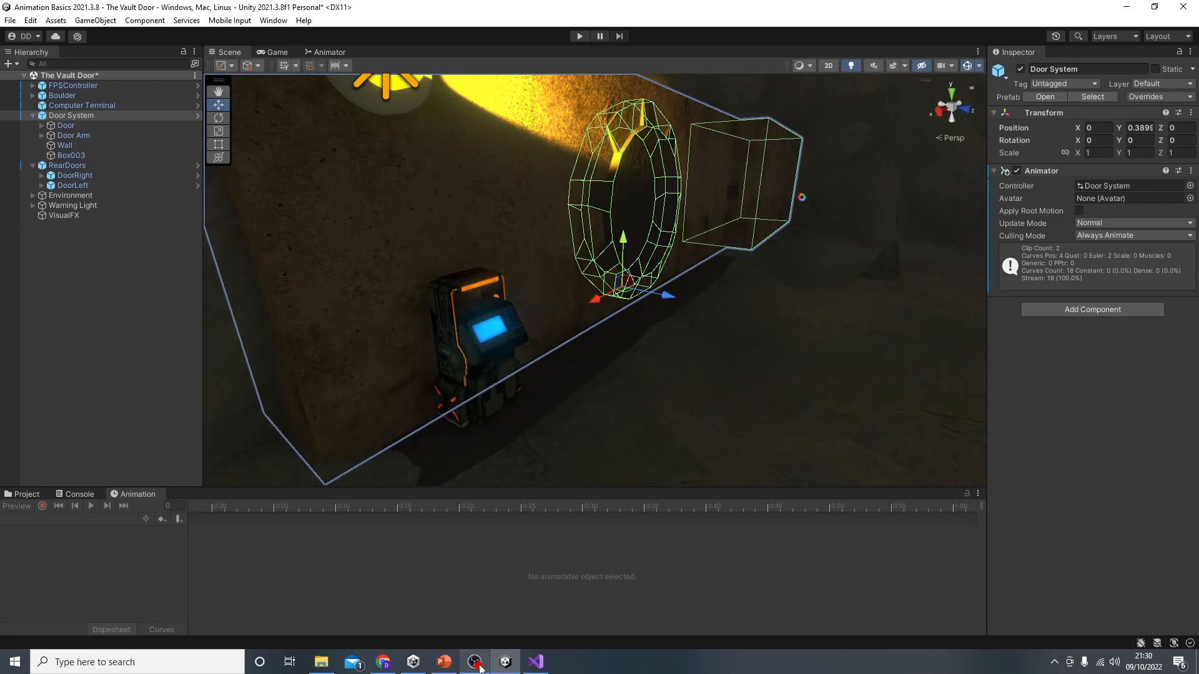
Switch to PowerPoint and strike through the second and third key features, on the state machine and on opening and closing the door via code.
left_click(444, 662)
left_click_drag(342, 334, 890, 334)
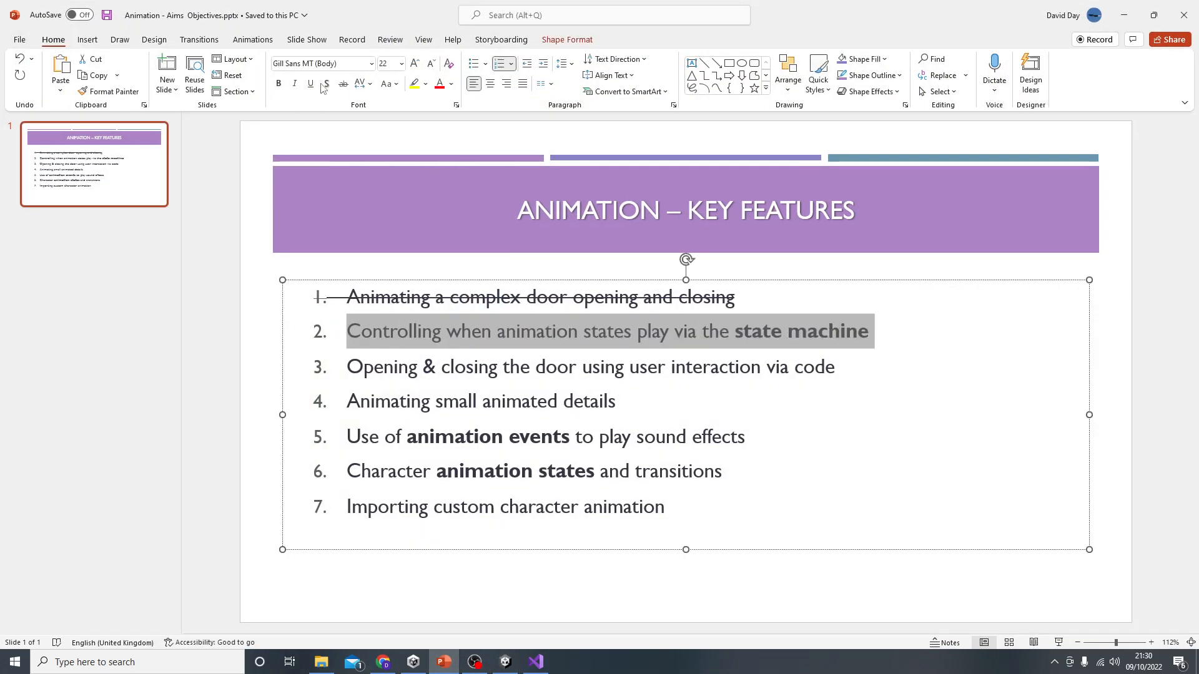
left_click_drag(837, 367, 344, 368)
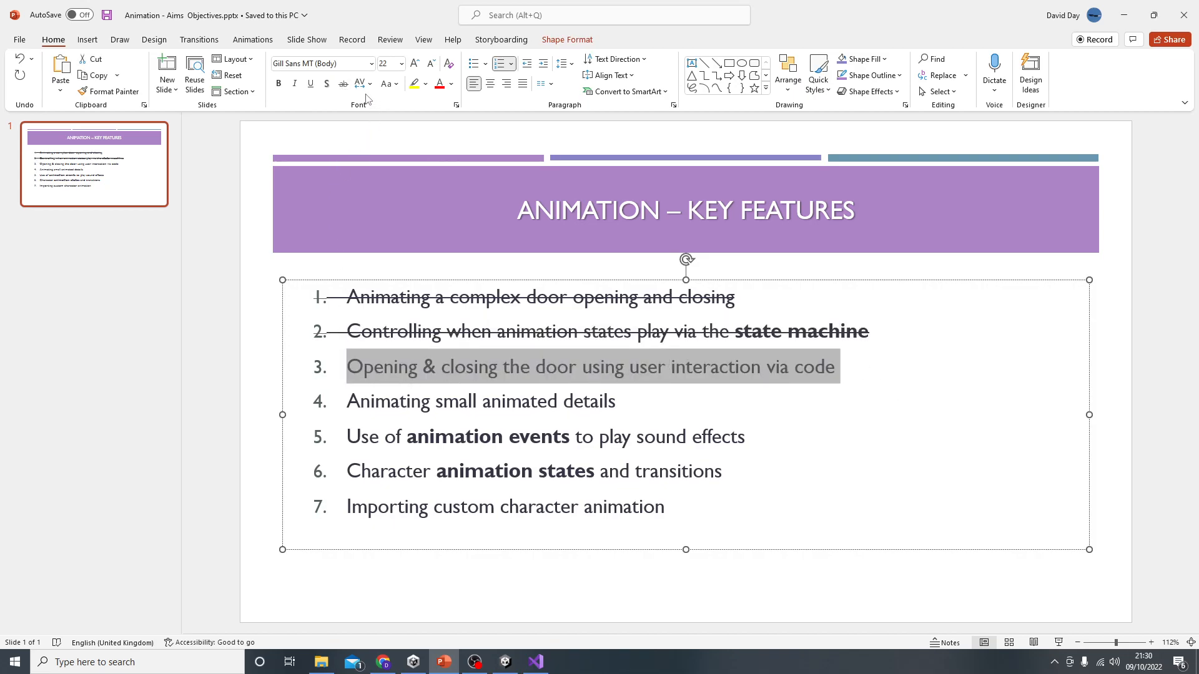
left_click(343, 84)
left_click(253, 365)
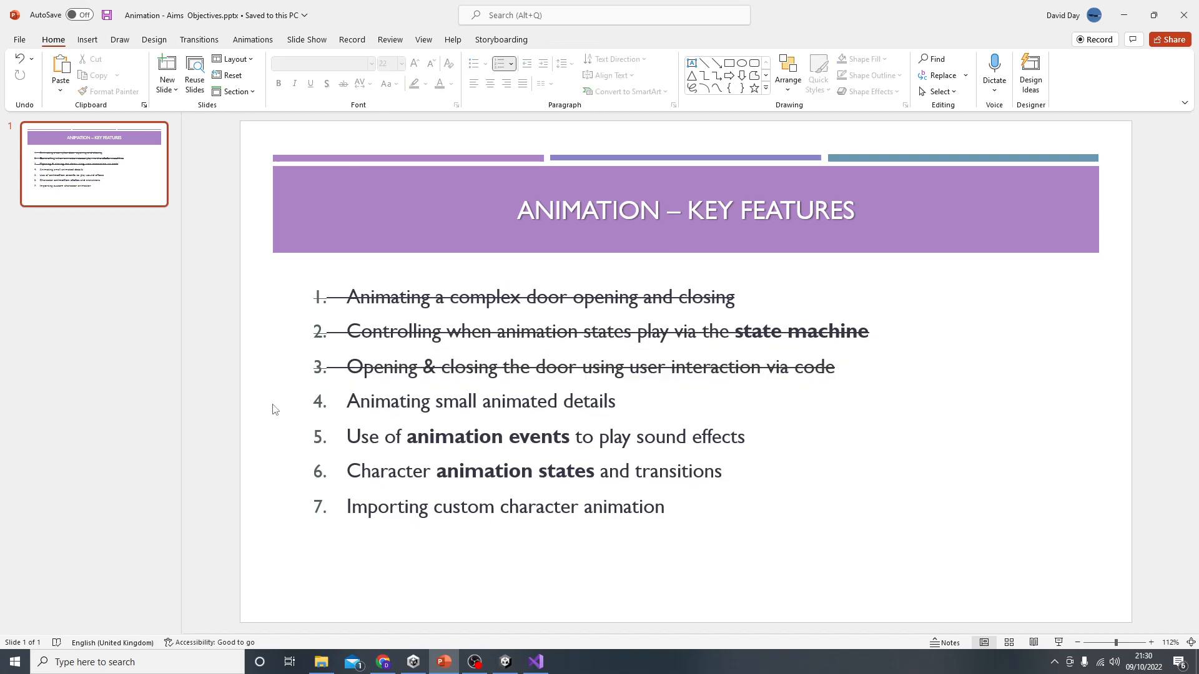